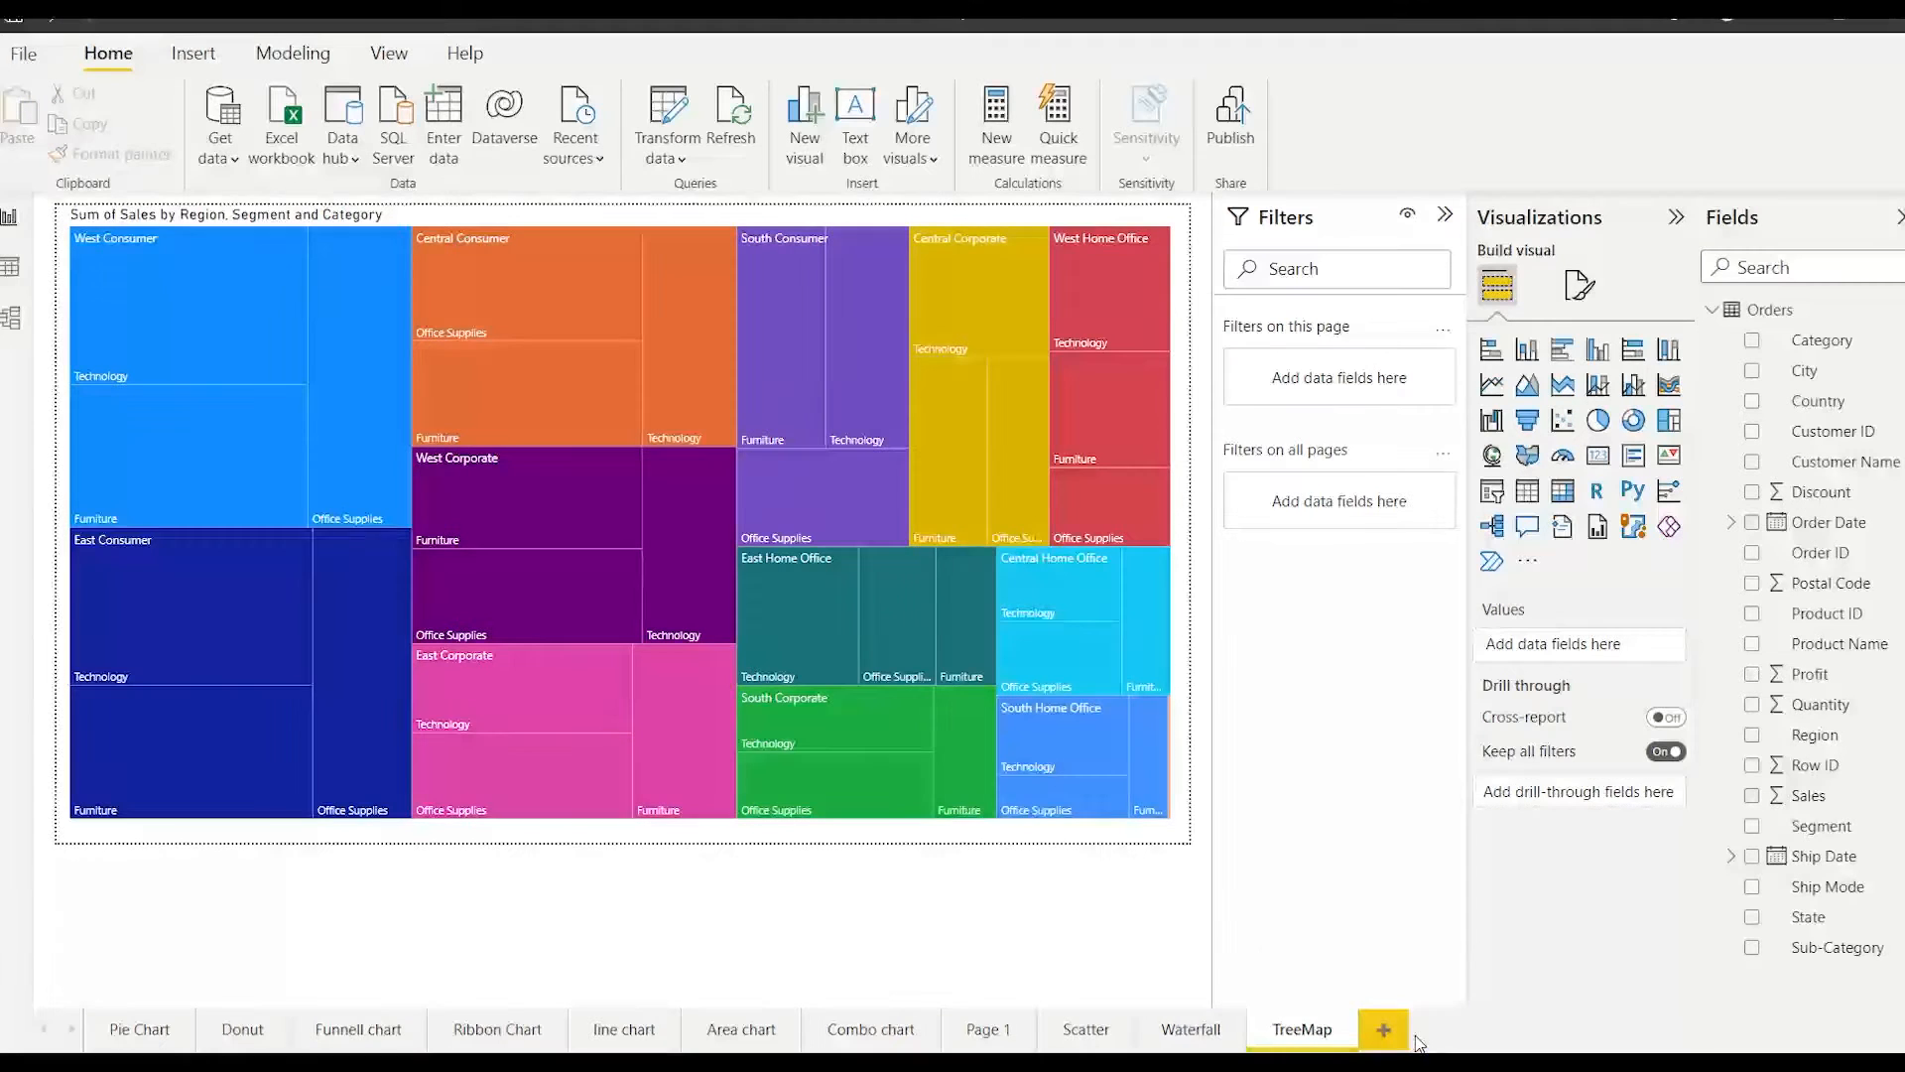
- Add a new report page and insert a Map visual, enlarging it to cover most of the page
left_click(1385, 1031)
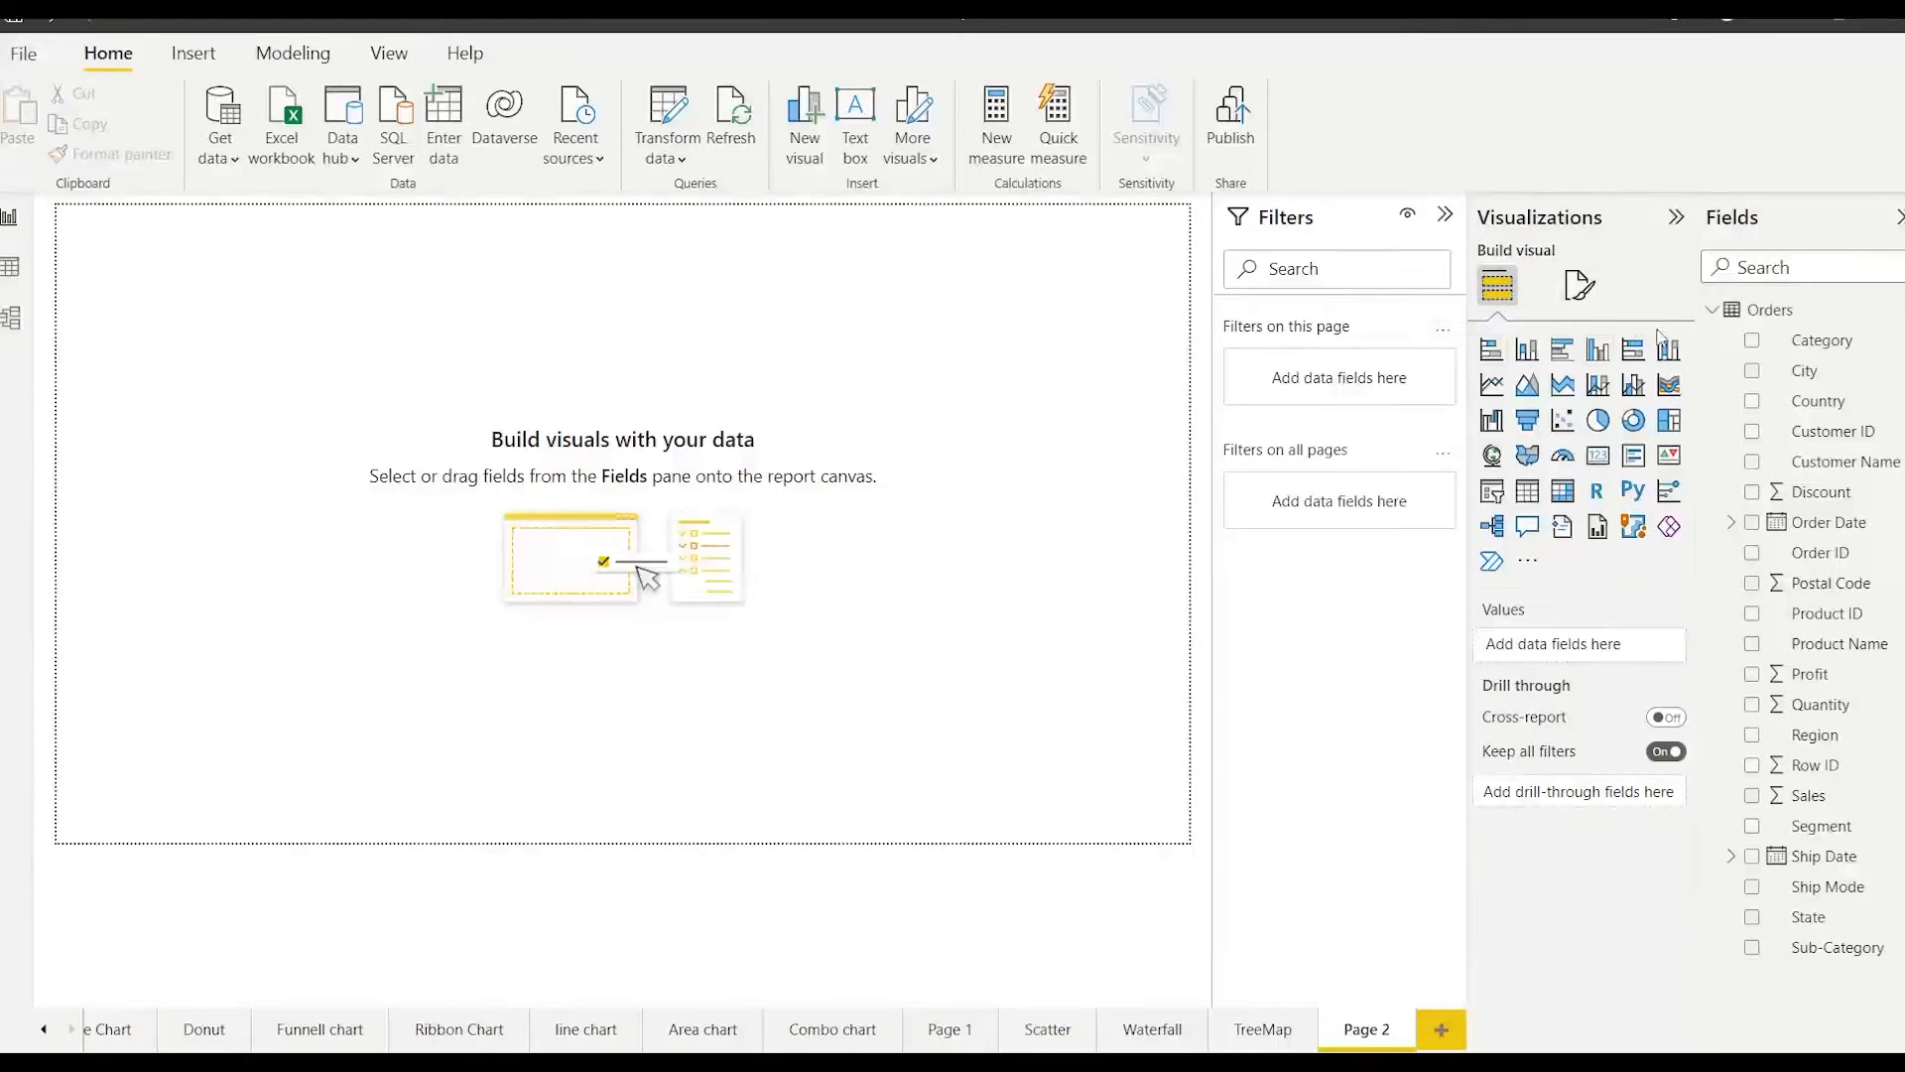
left_click(1491, 456)
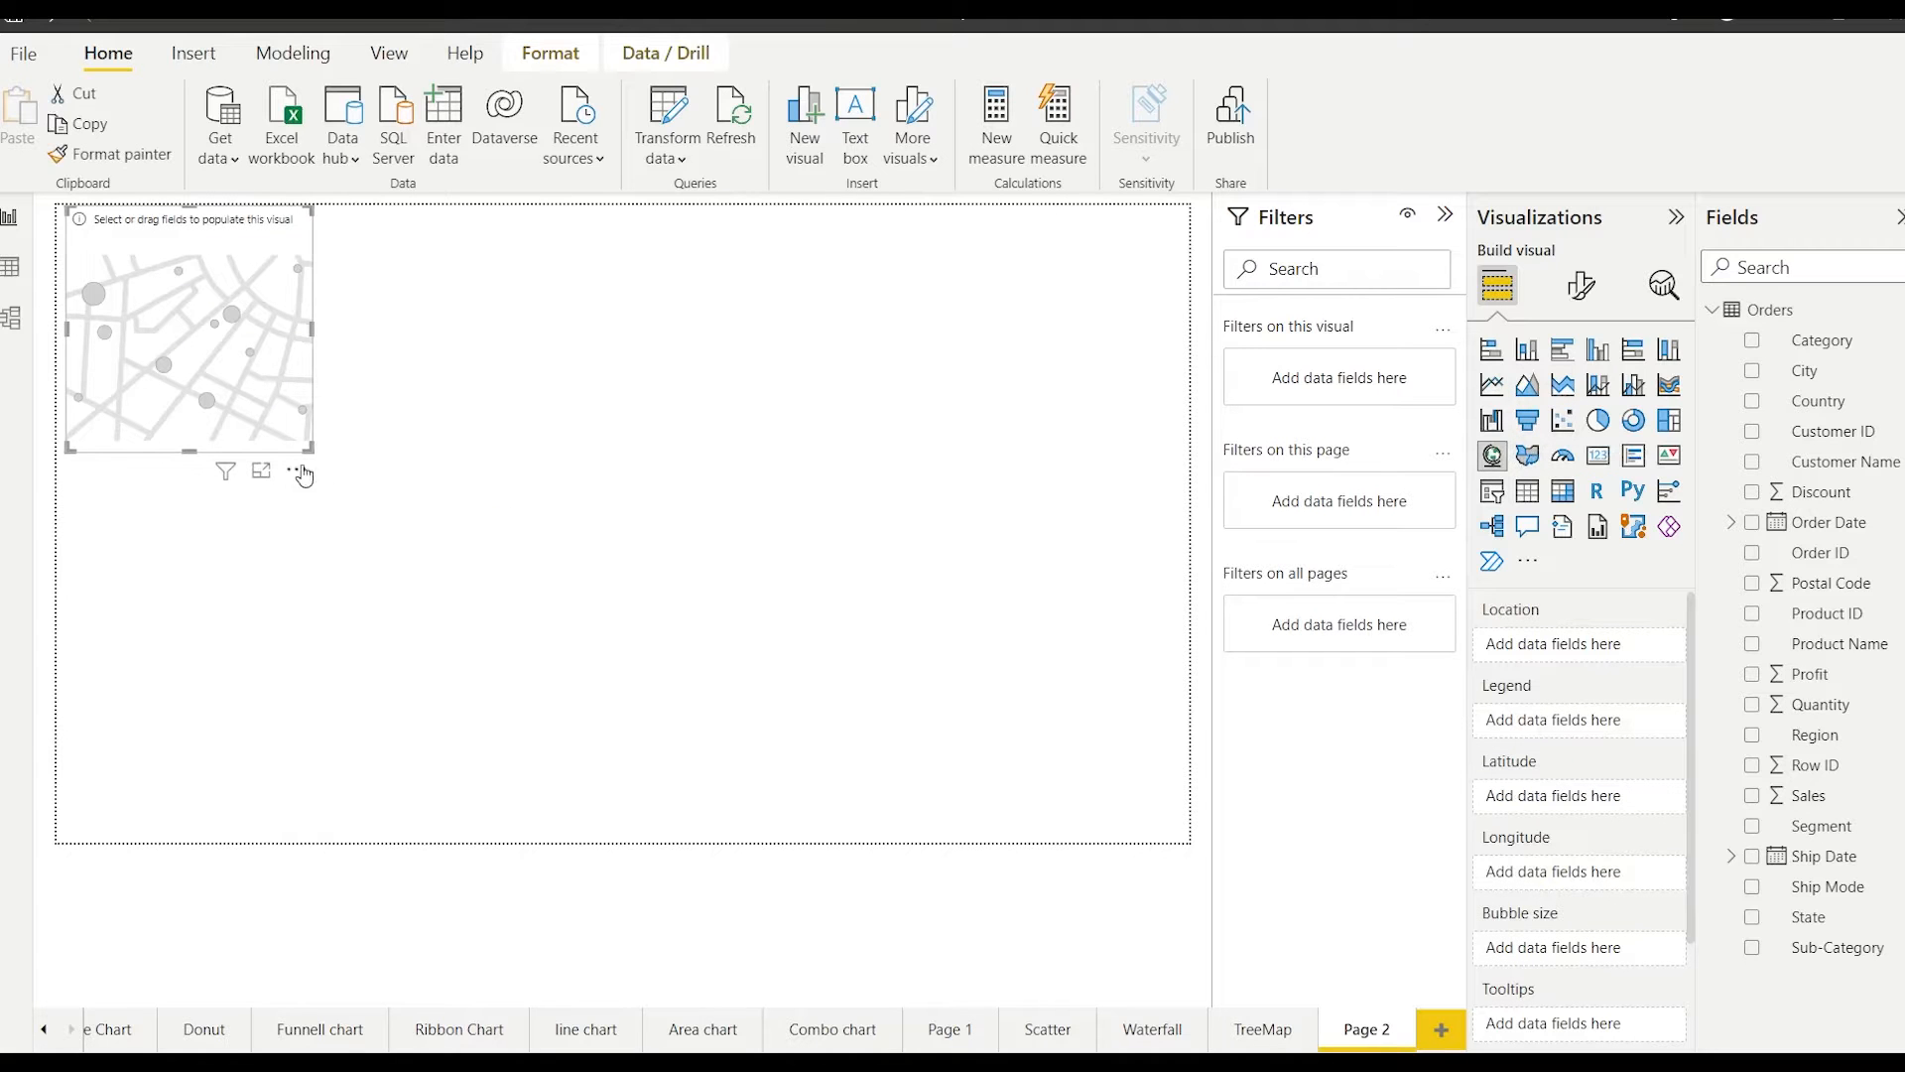
left_click_drag(376, 471, 965, 781)
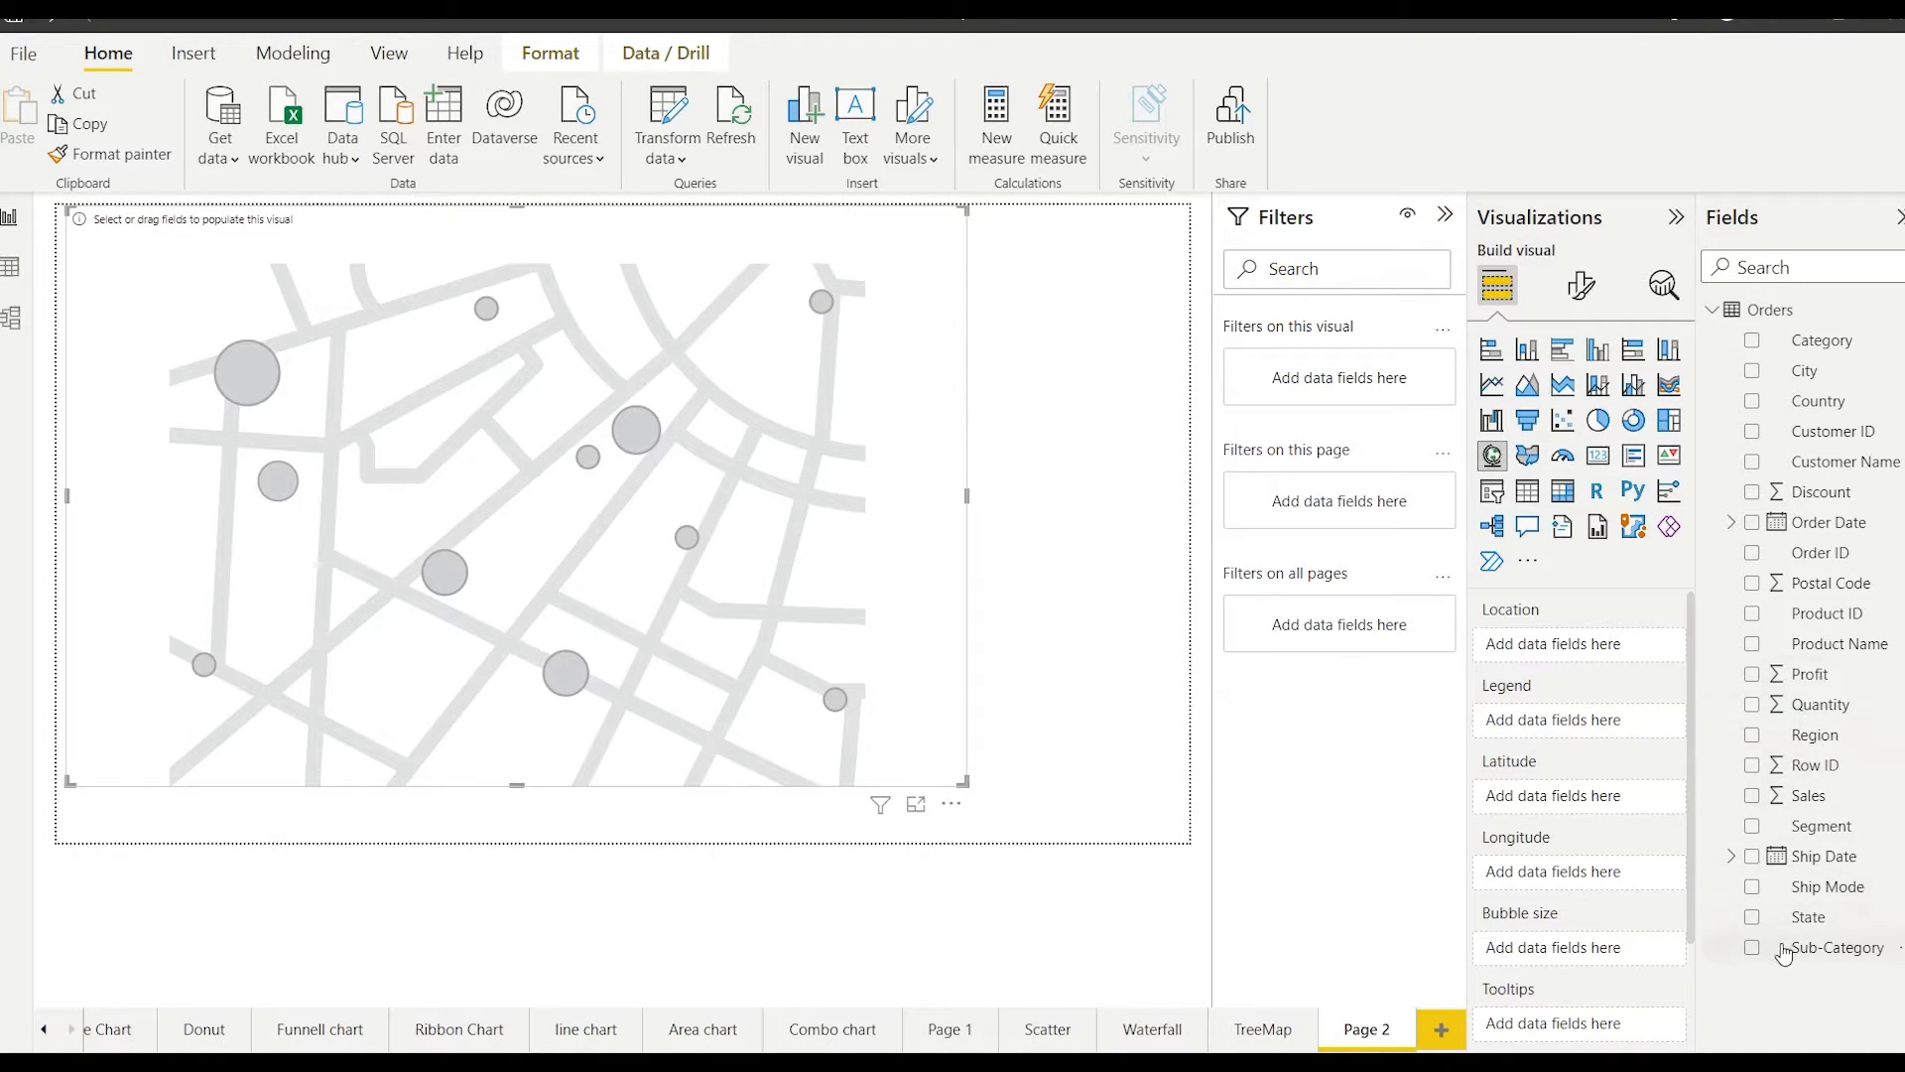
- Plot State as the map's location and enlarge the visual until it nearly fills the report page
left_click(1752, 919)
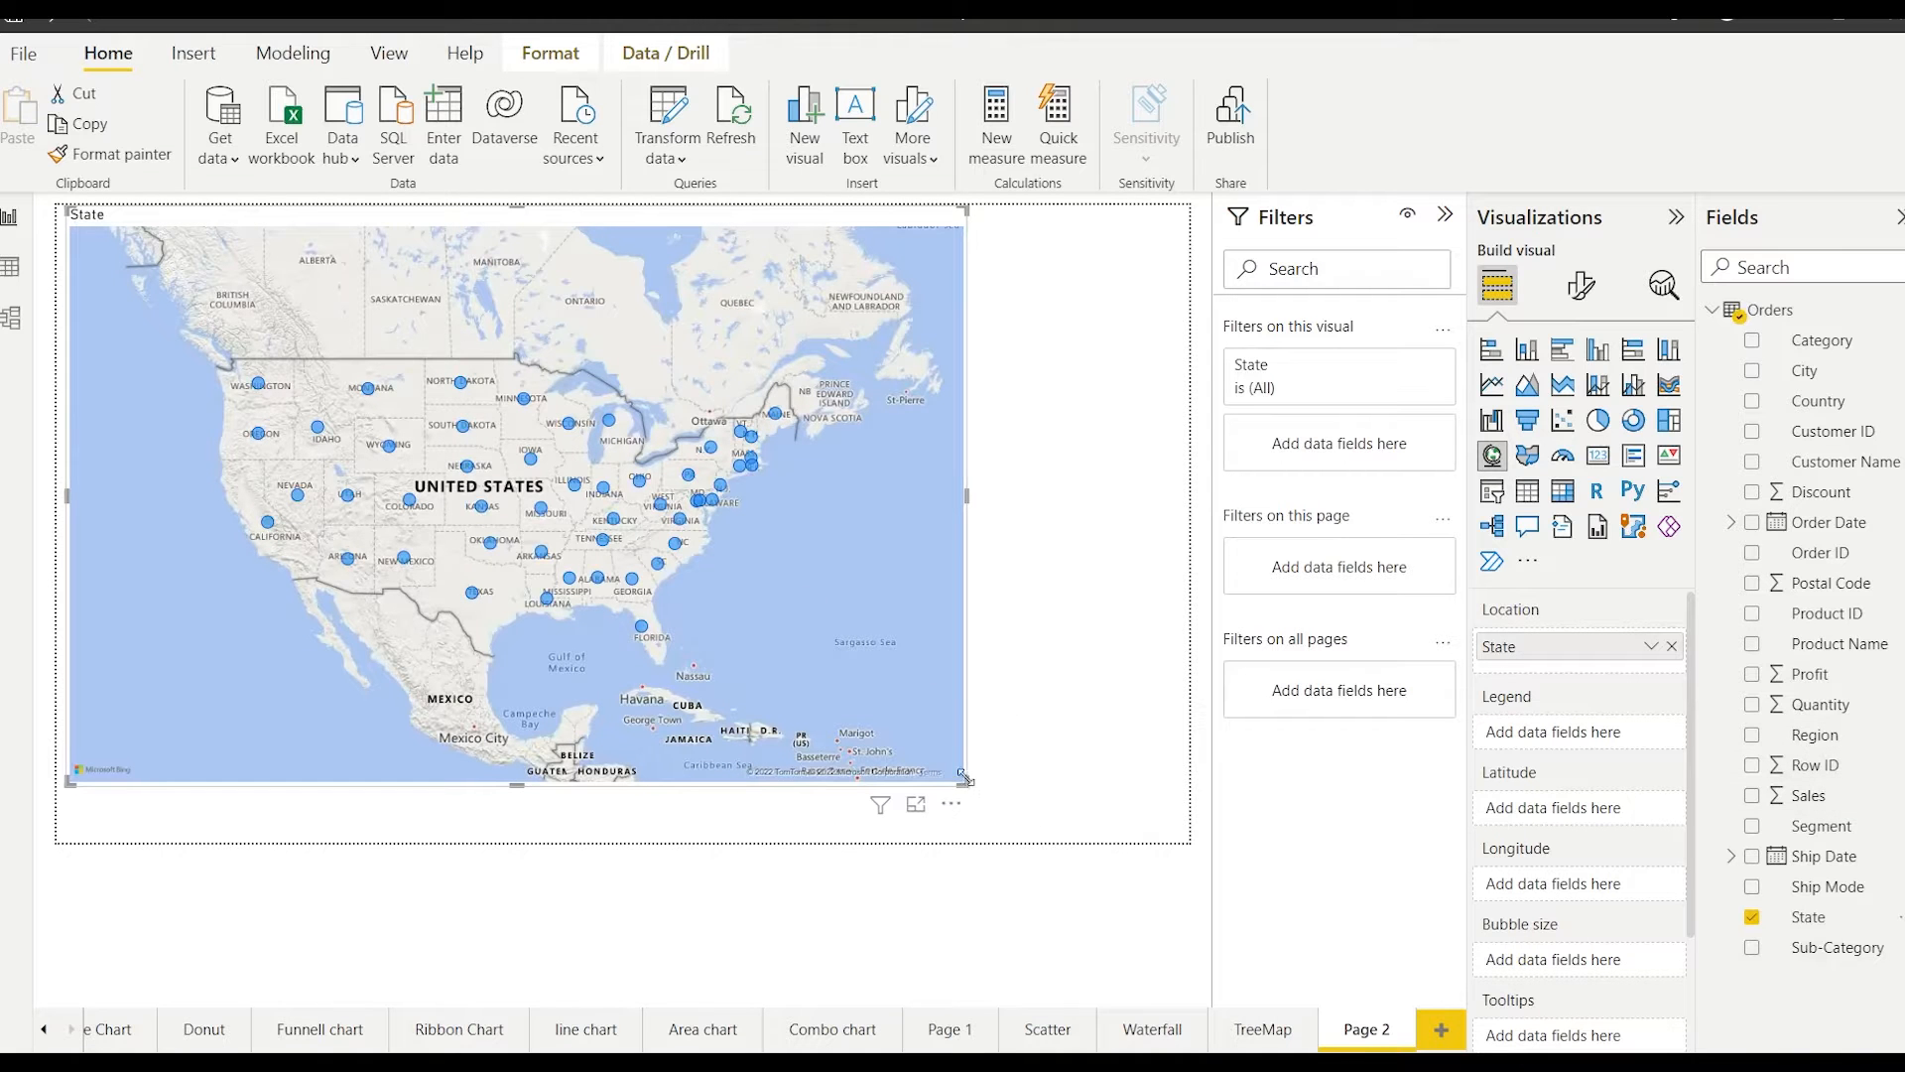
left_click_drag(962, 780, 1137, 824)
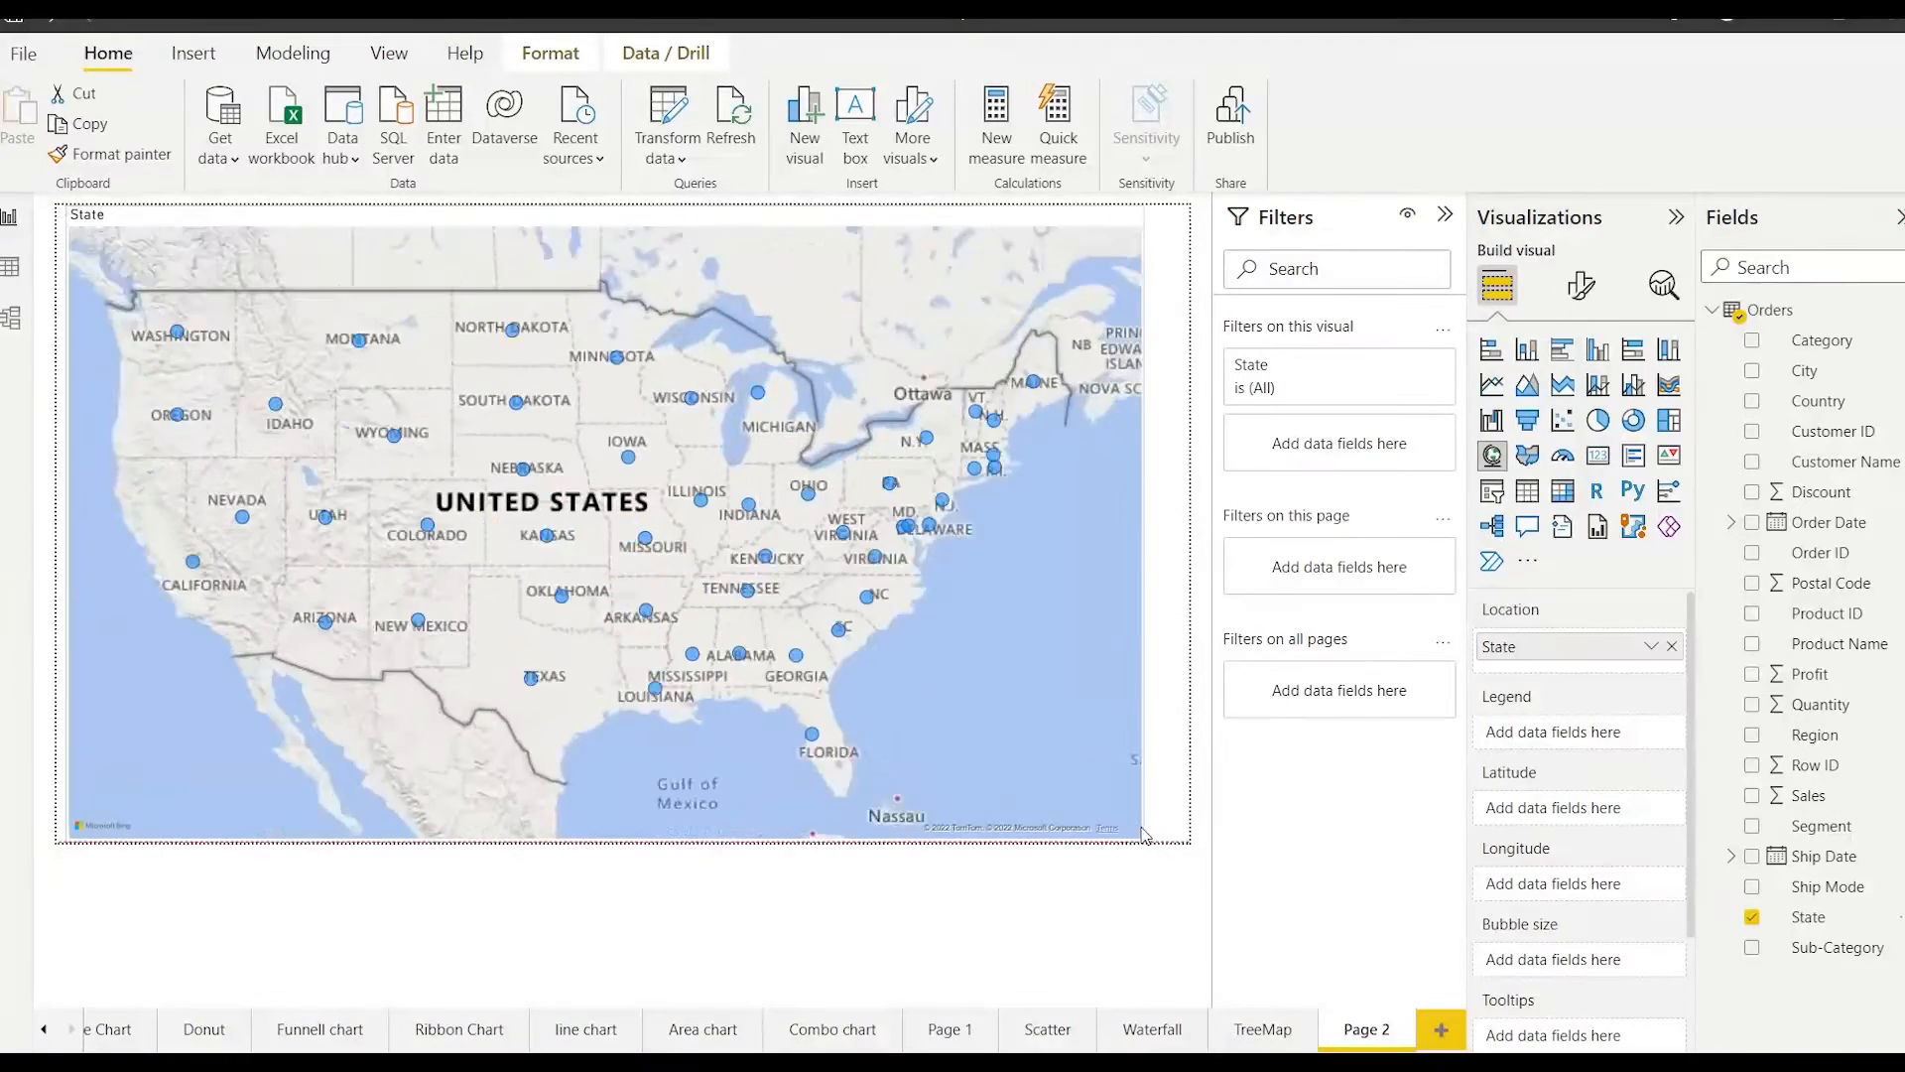
scroll(721, 651, "up", 2)
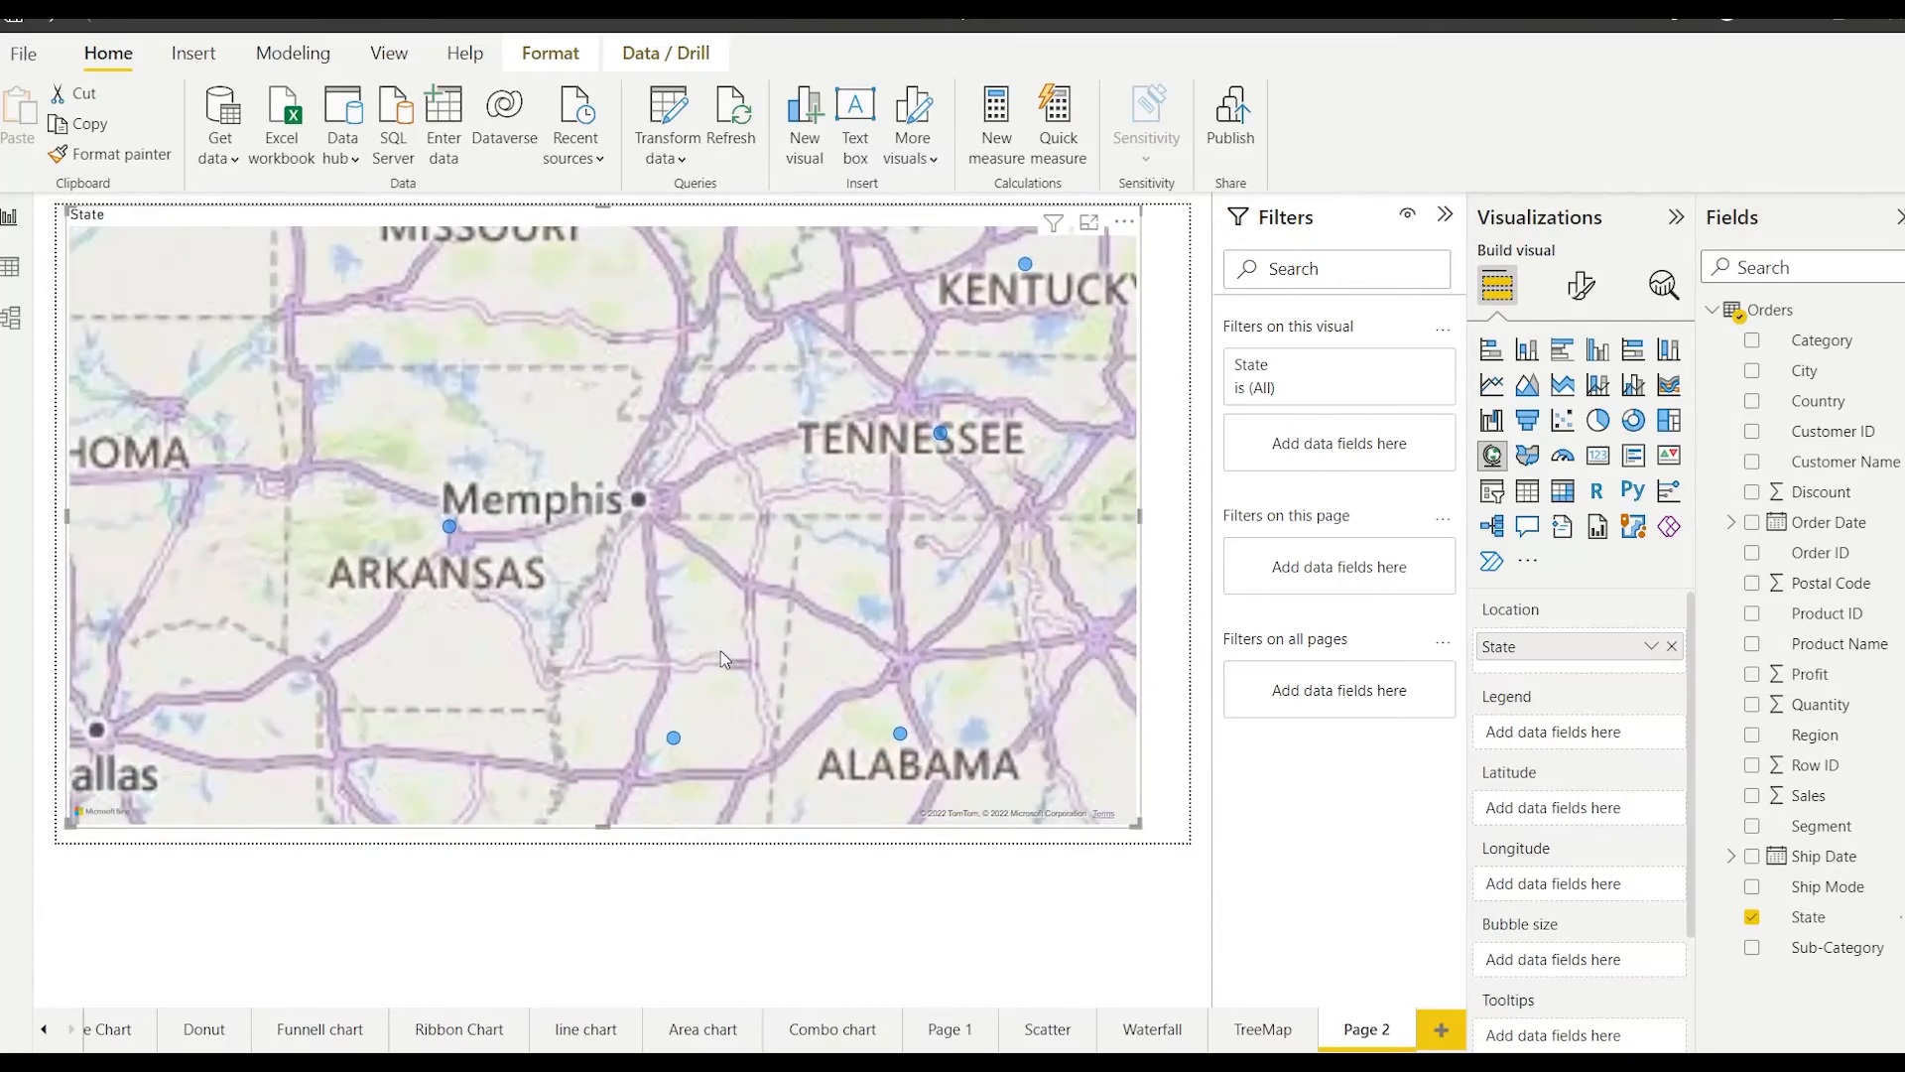
scroll(720, 651, "down", 3)
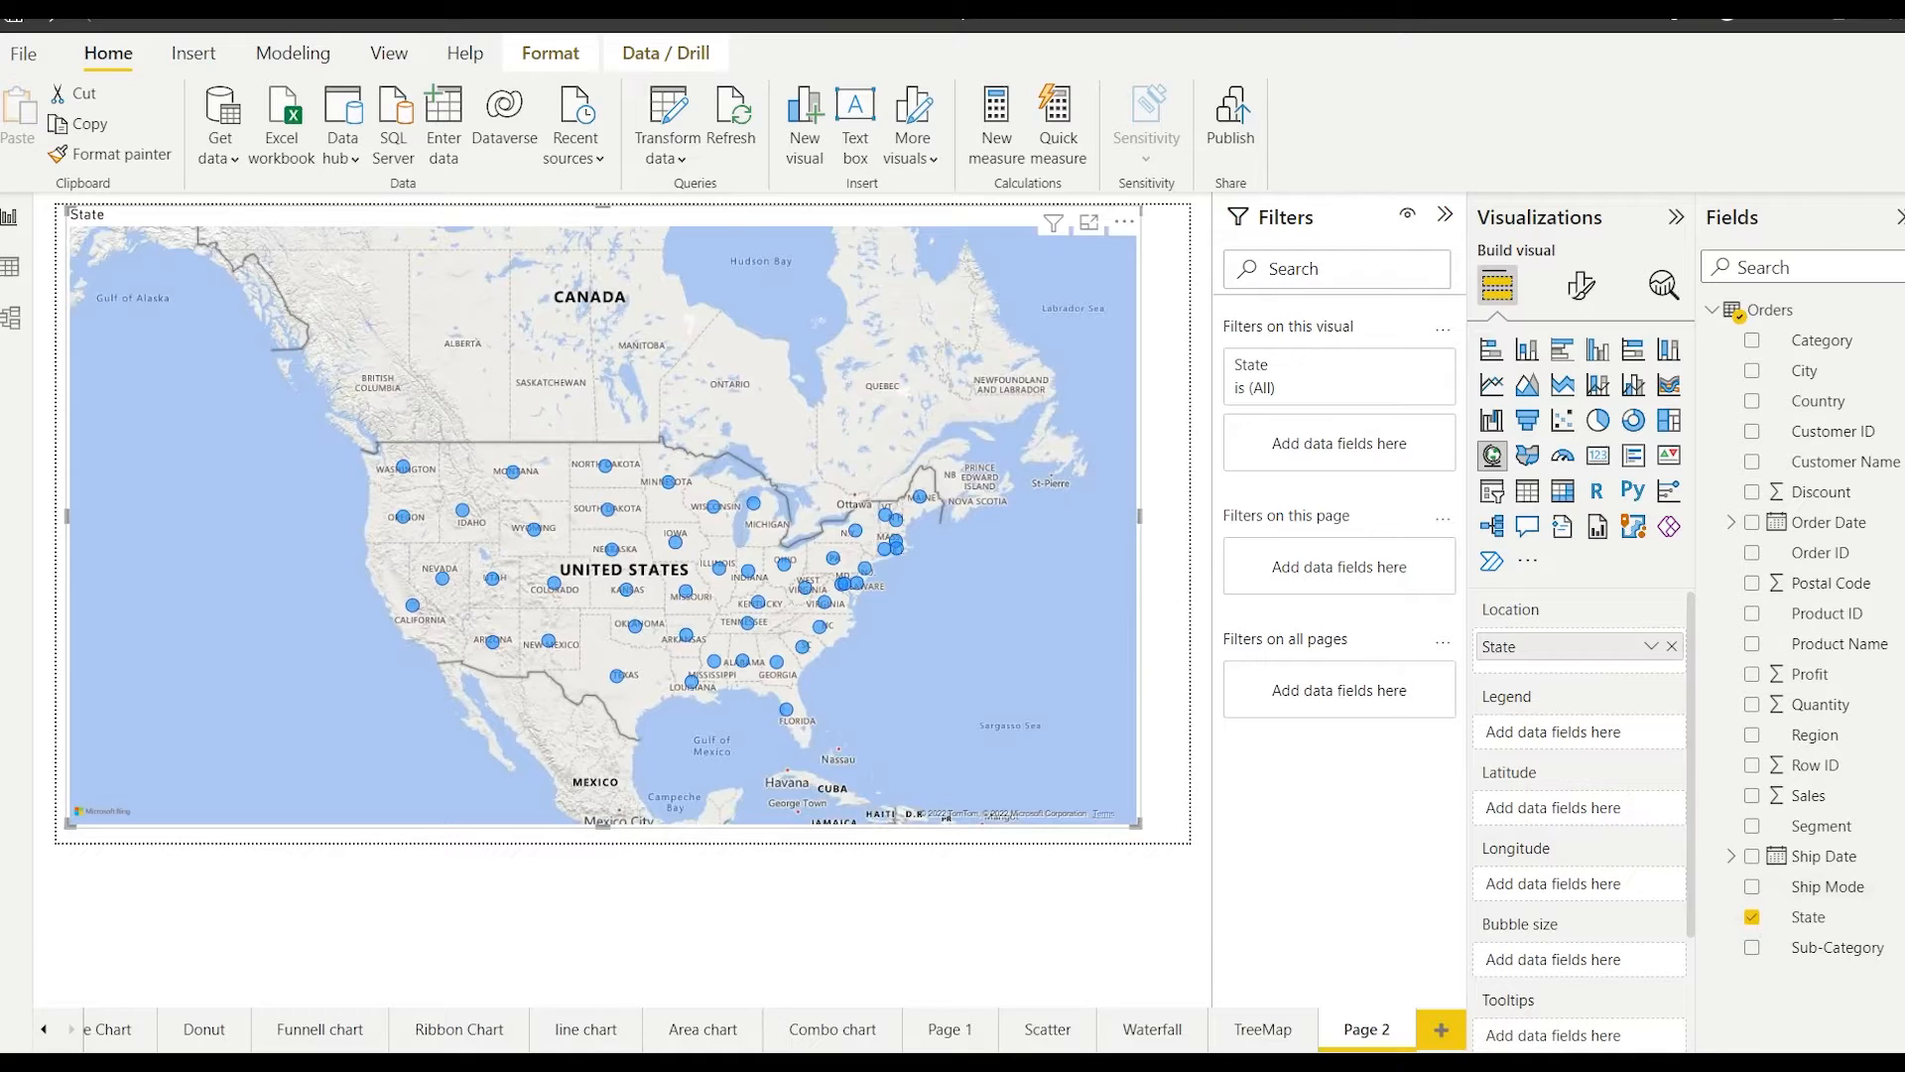
left_click(1792, 1061)
left_click(1792, 1062)
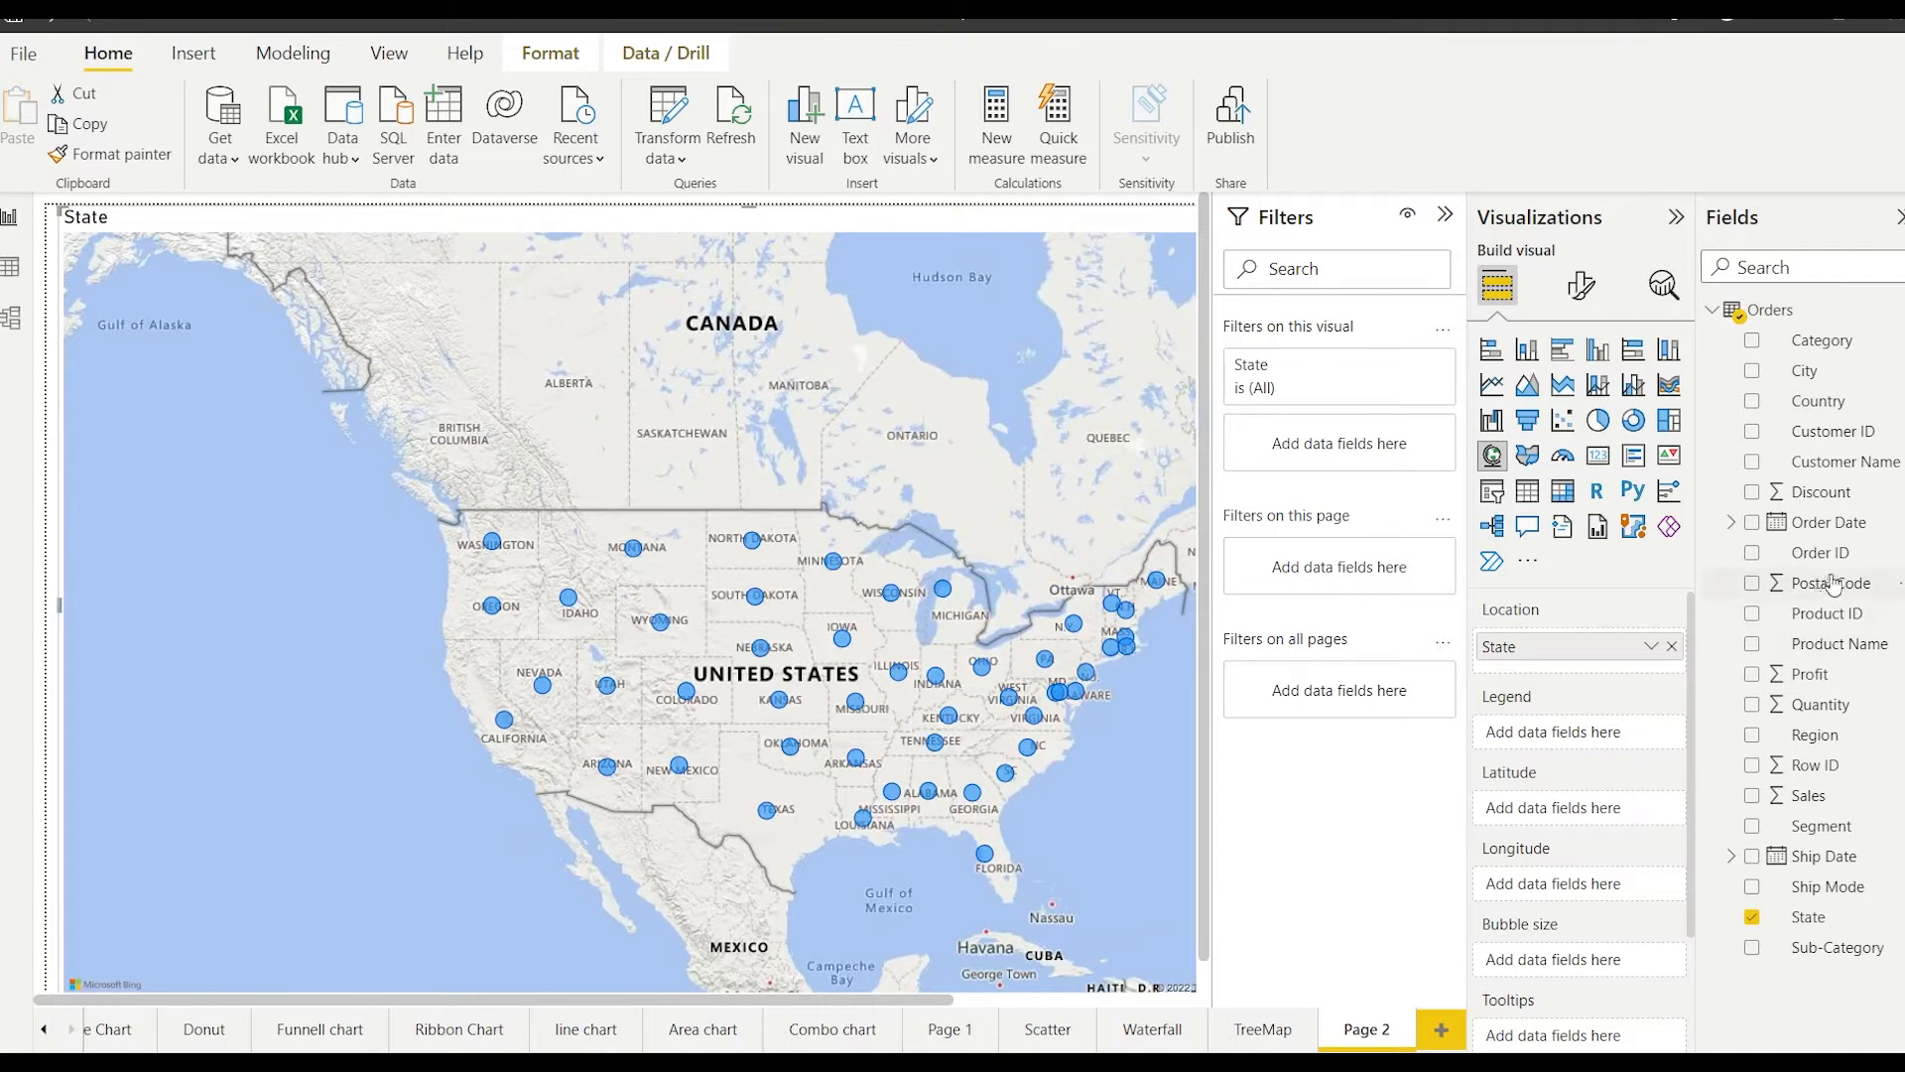
- Try Sales as the map's legend field and remove it again
left_click_drag(1798, 806, 1571, 739)
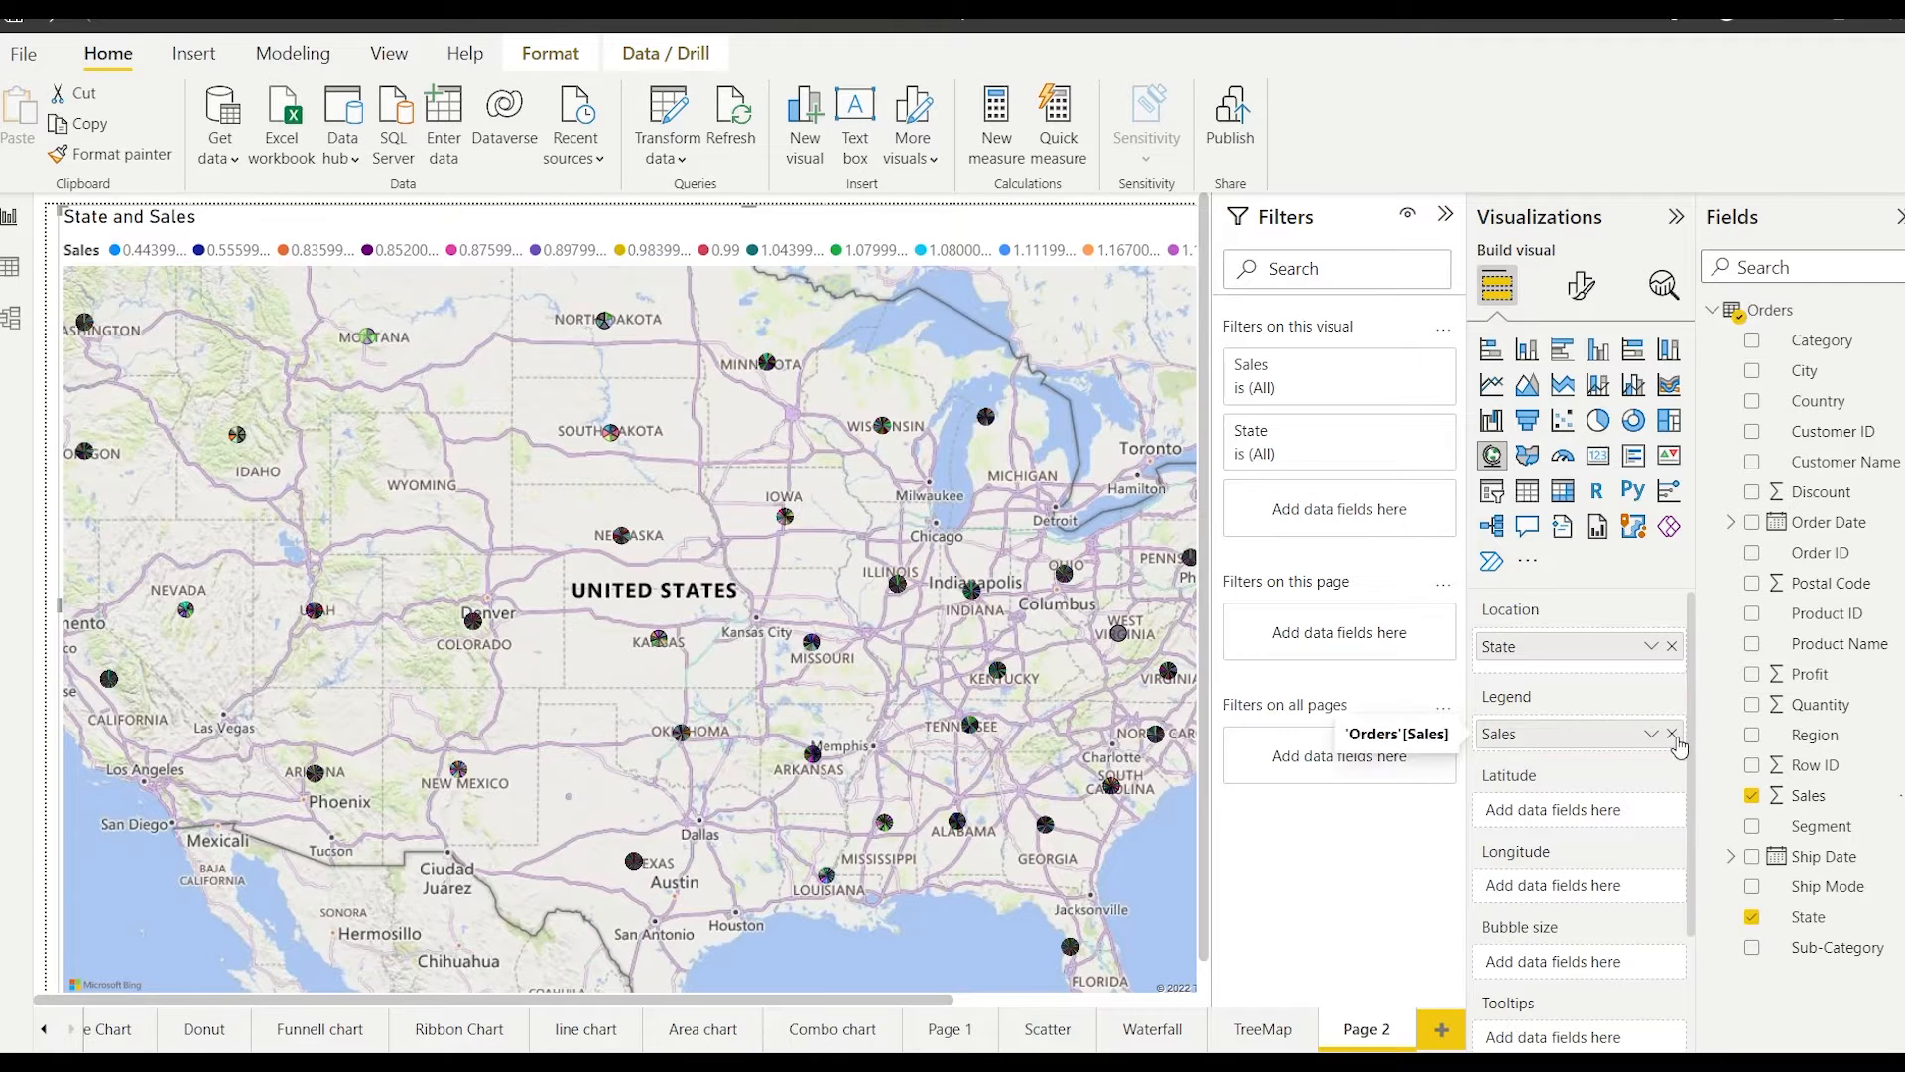
left_click(1672, 736)
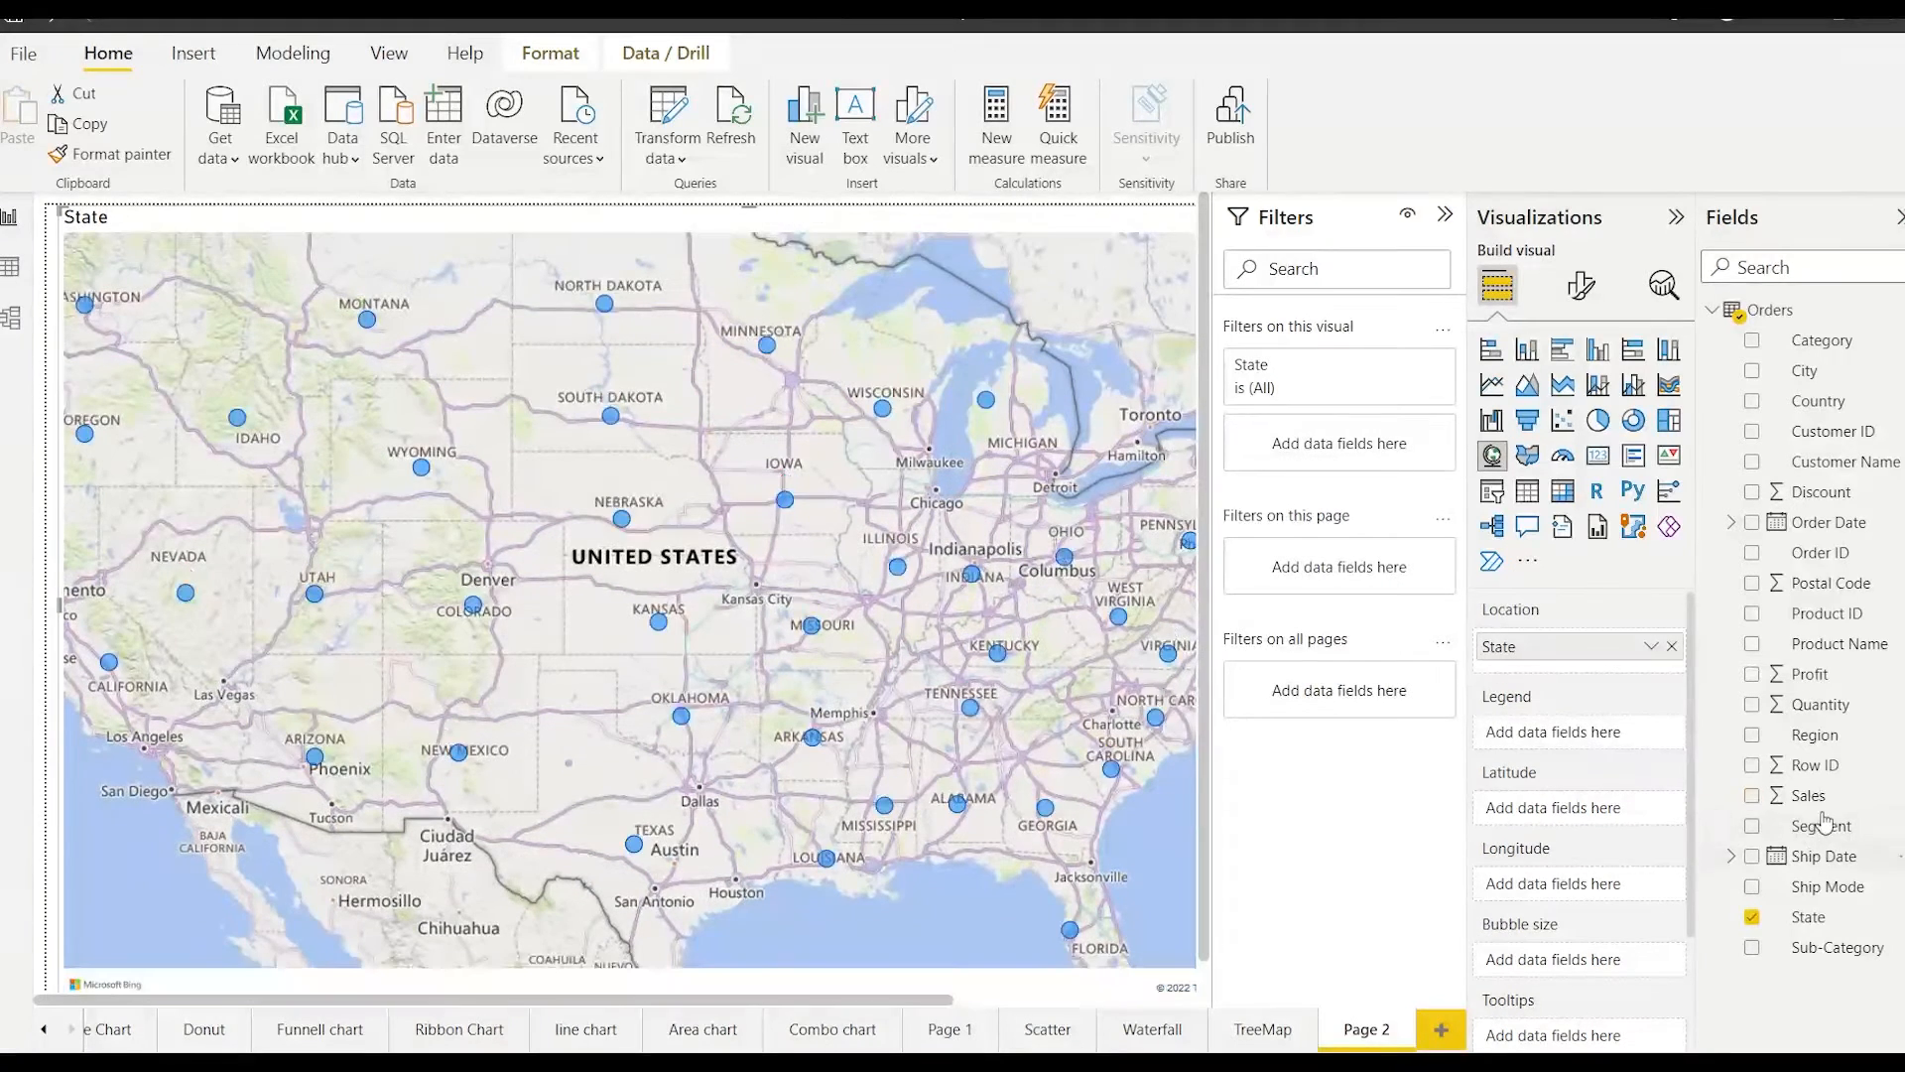
- Size the map bubbles by Sales and split them by Category through the legend, checking the bubble details
left_click_drag(1819, 799, 1586, 960)
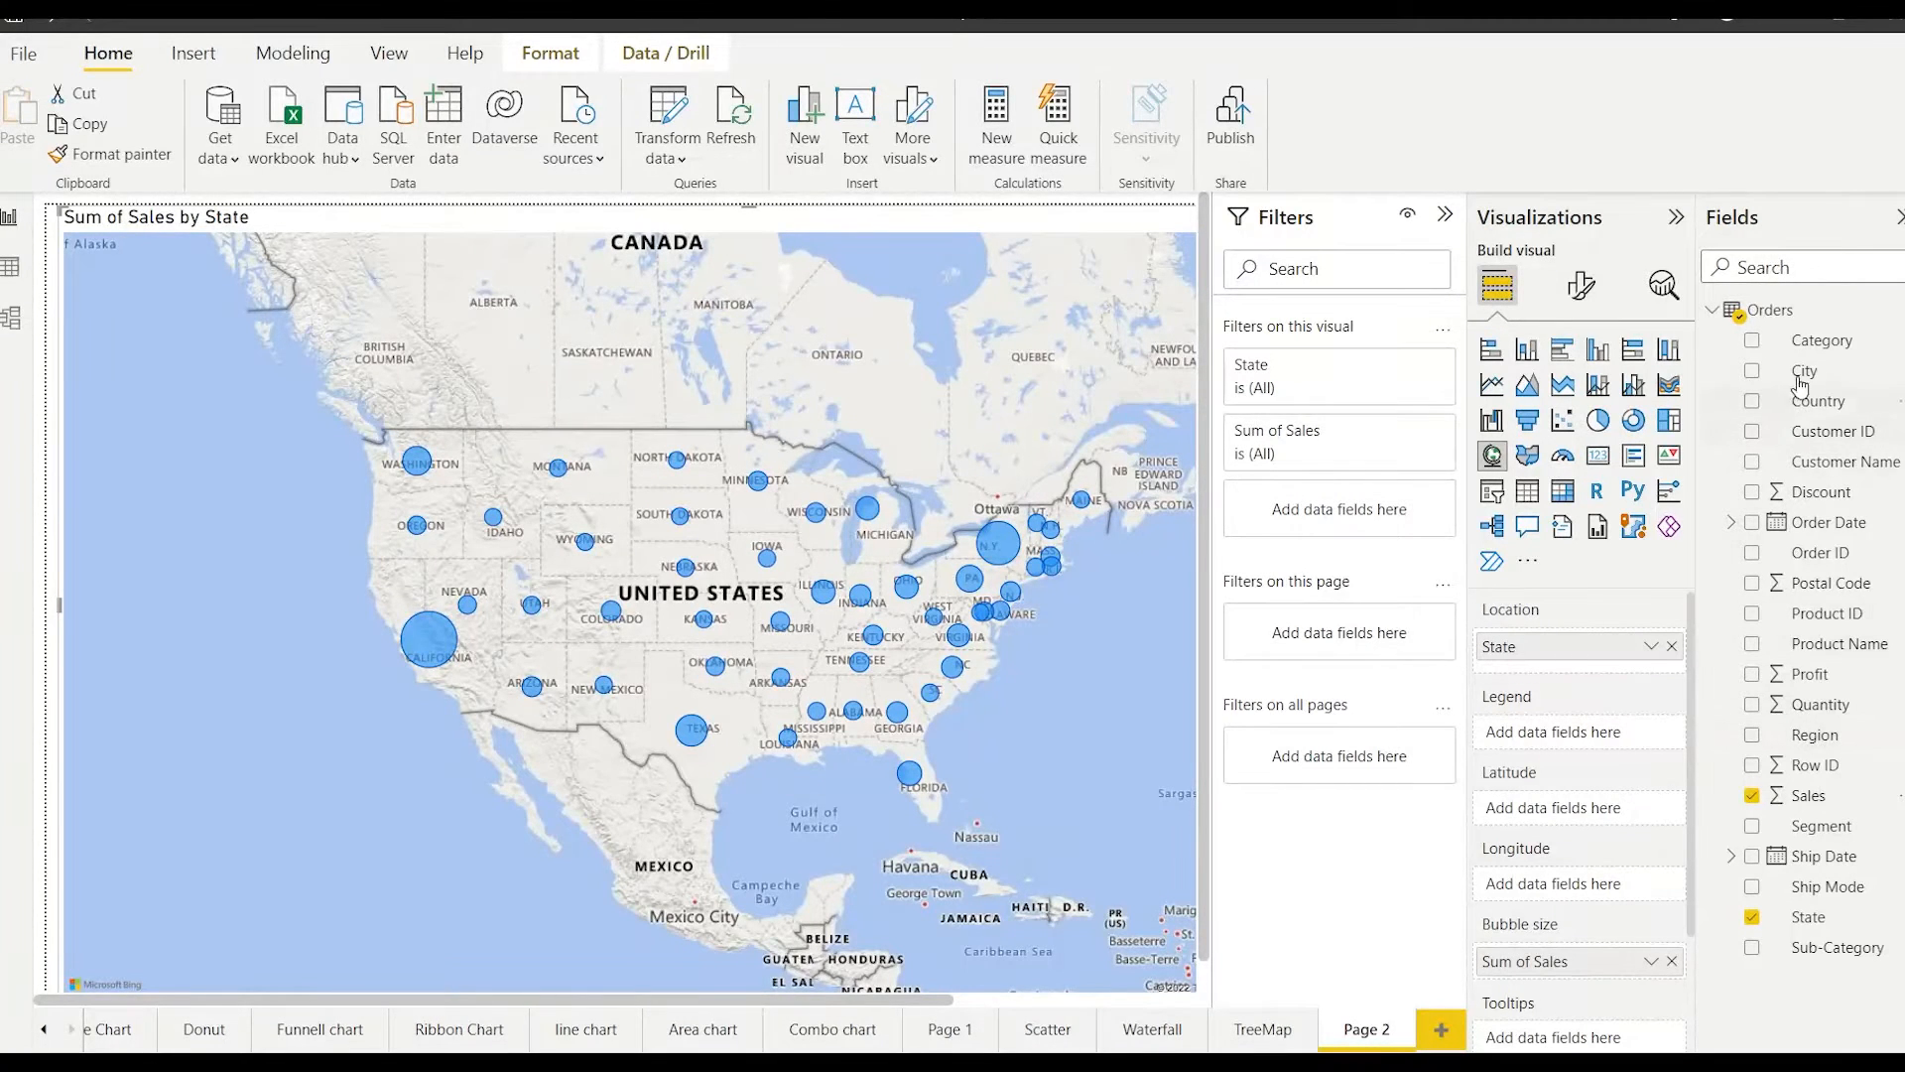
left_click_drag(1820, 348, 1609, 737)
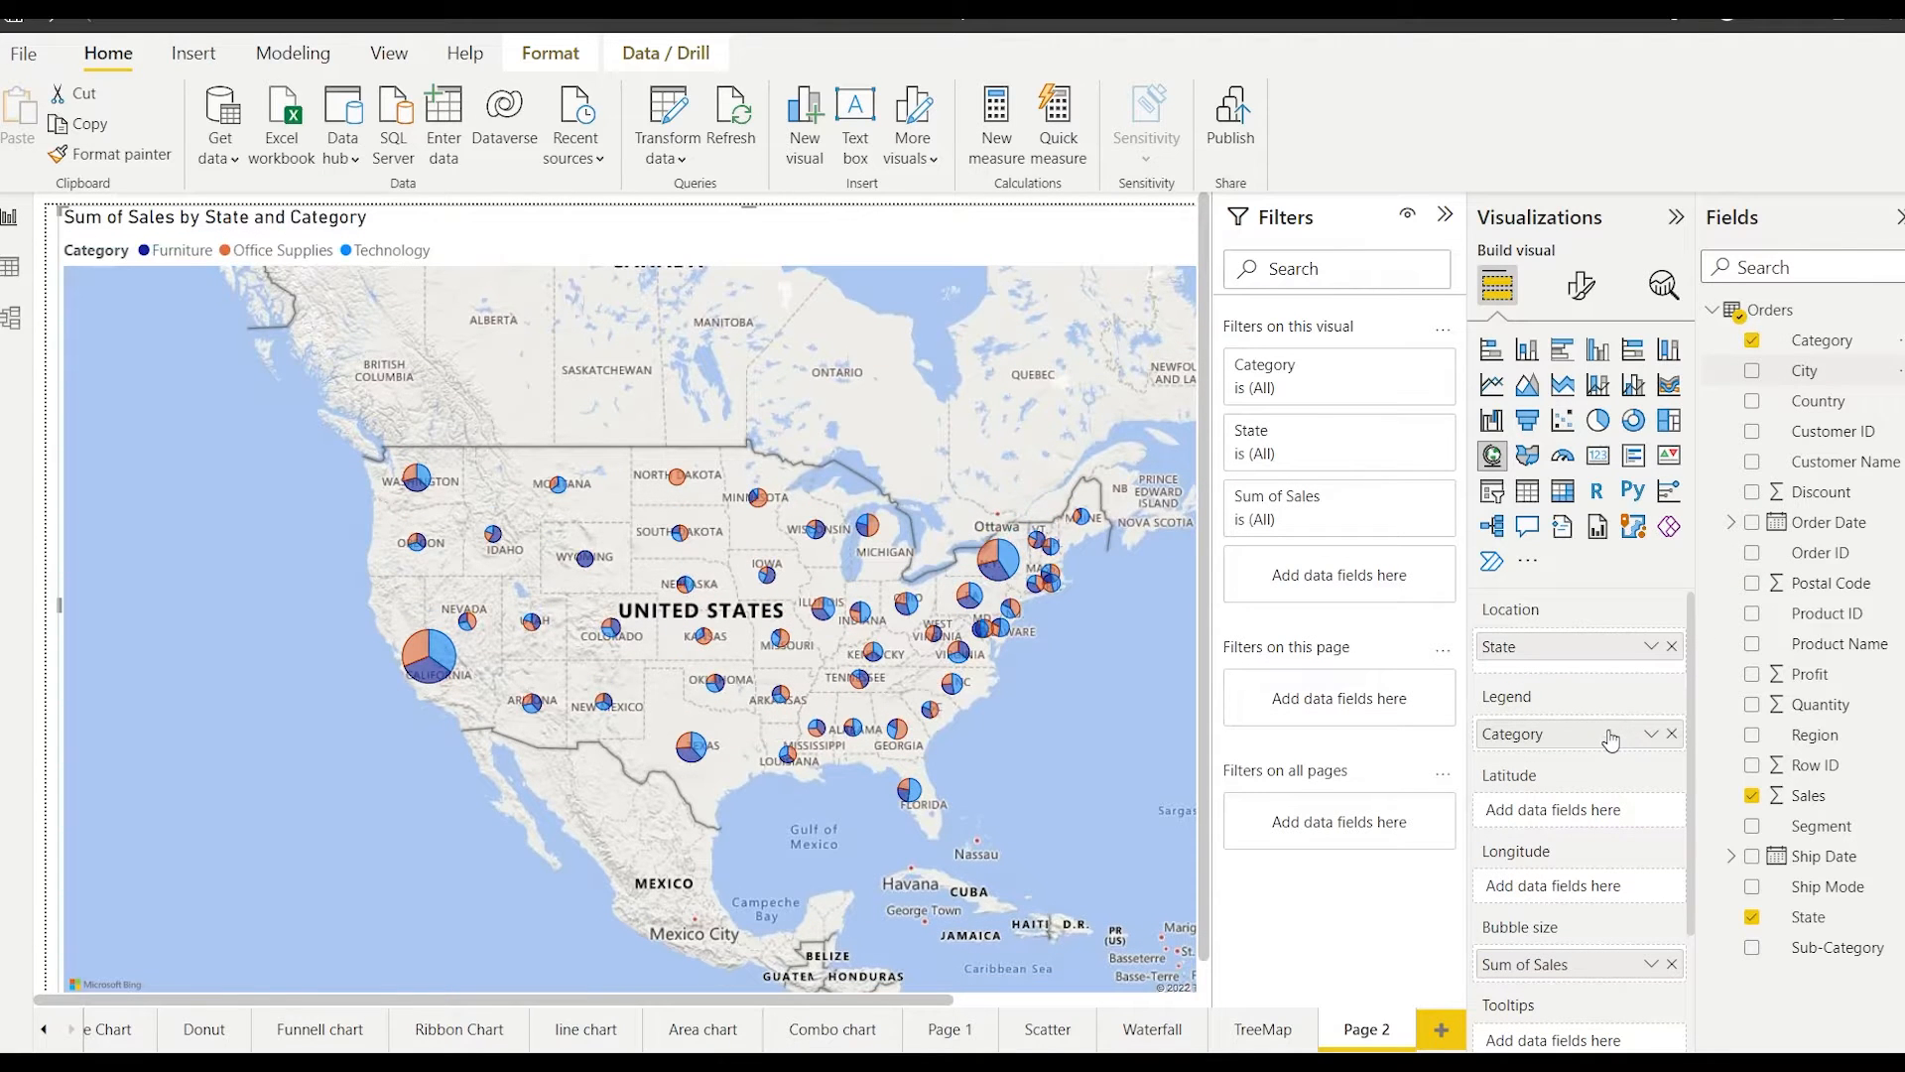
scroll(769, 728, "up", 3)
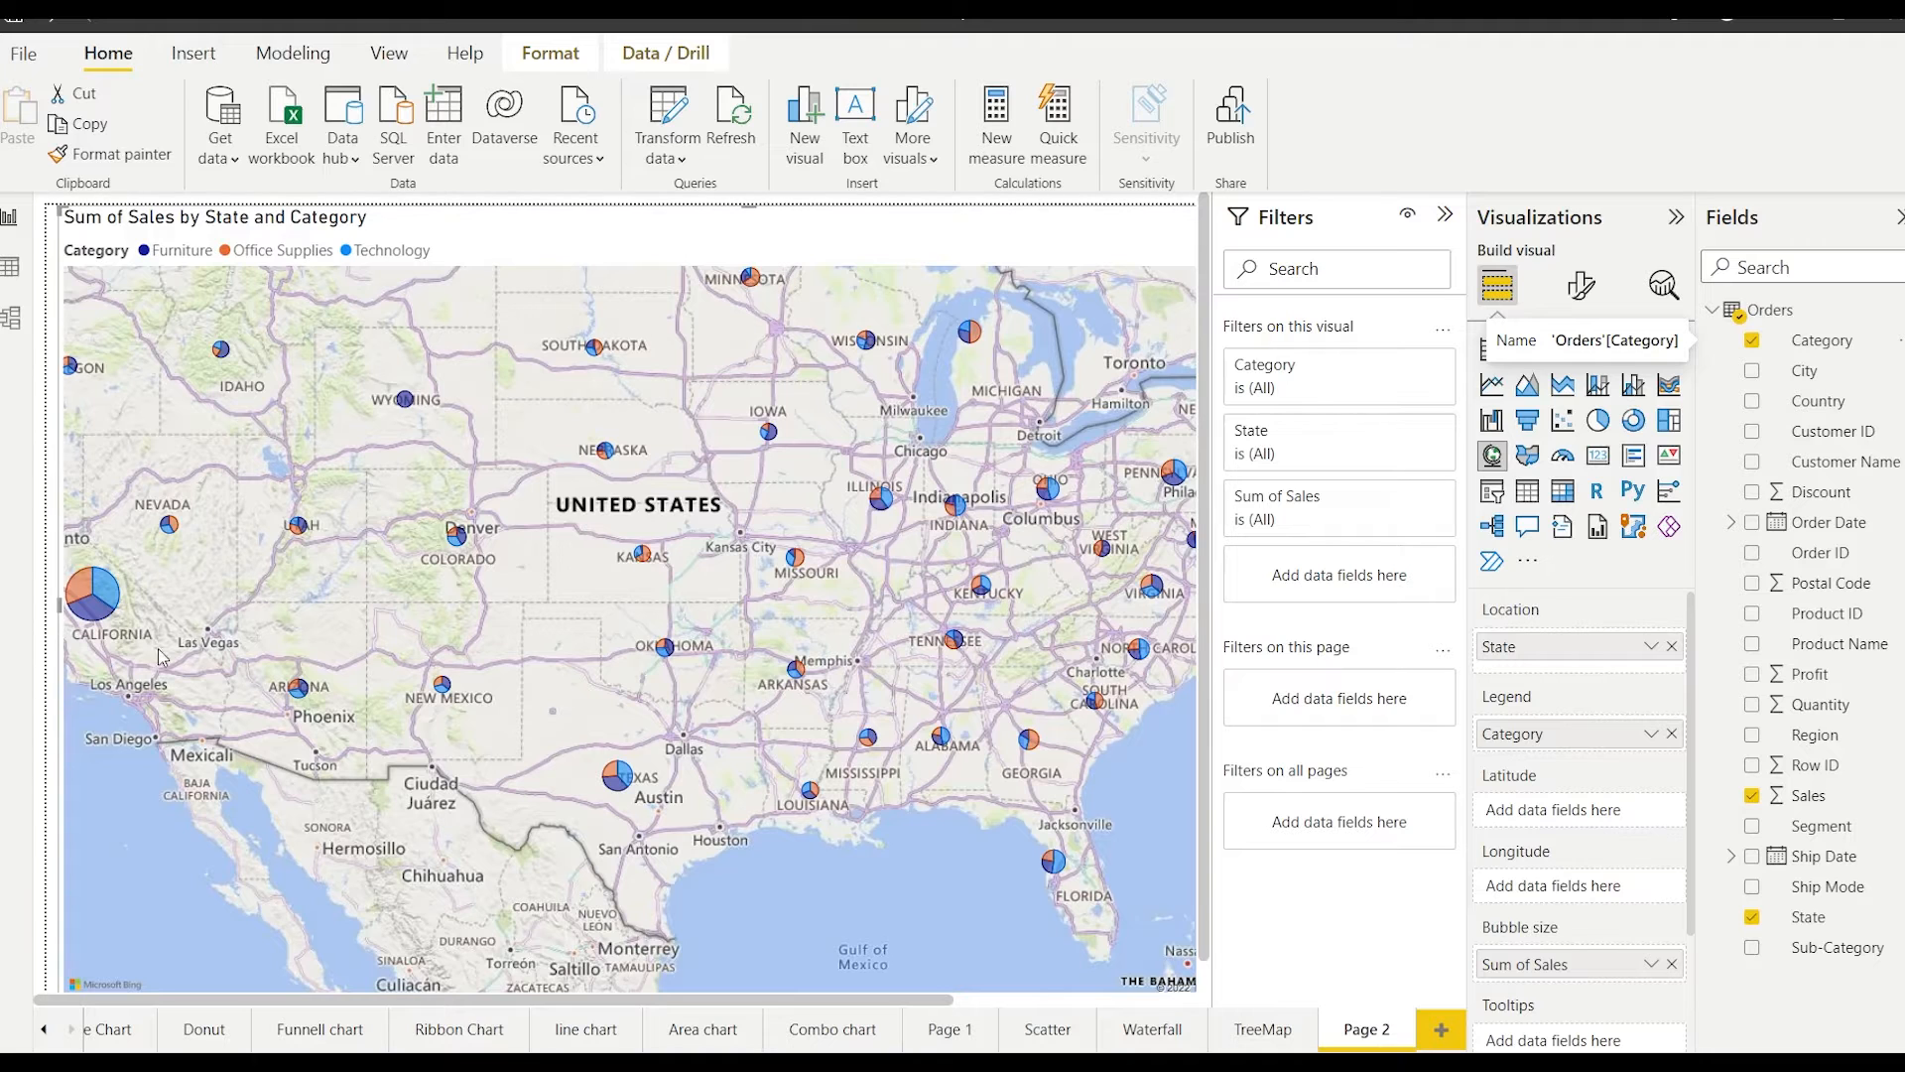
mouse_move(114, 596)
mouse_move(411, 401)
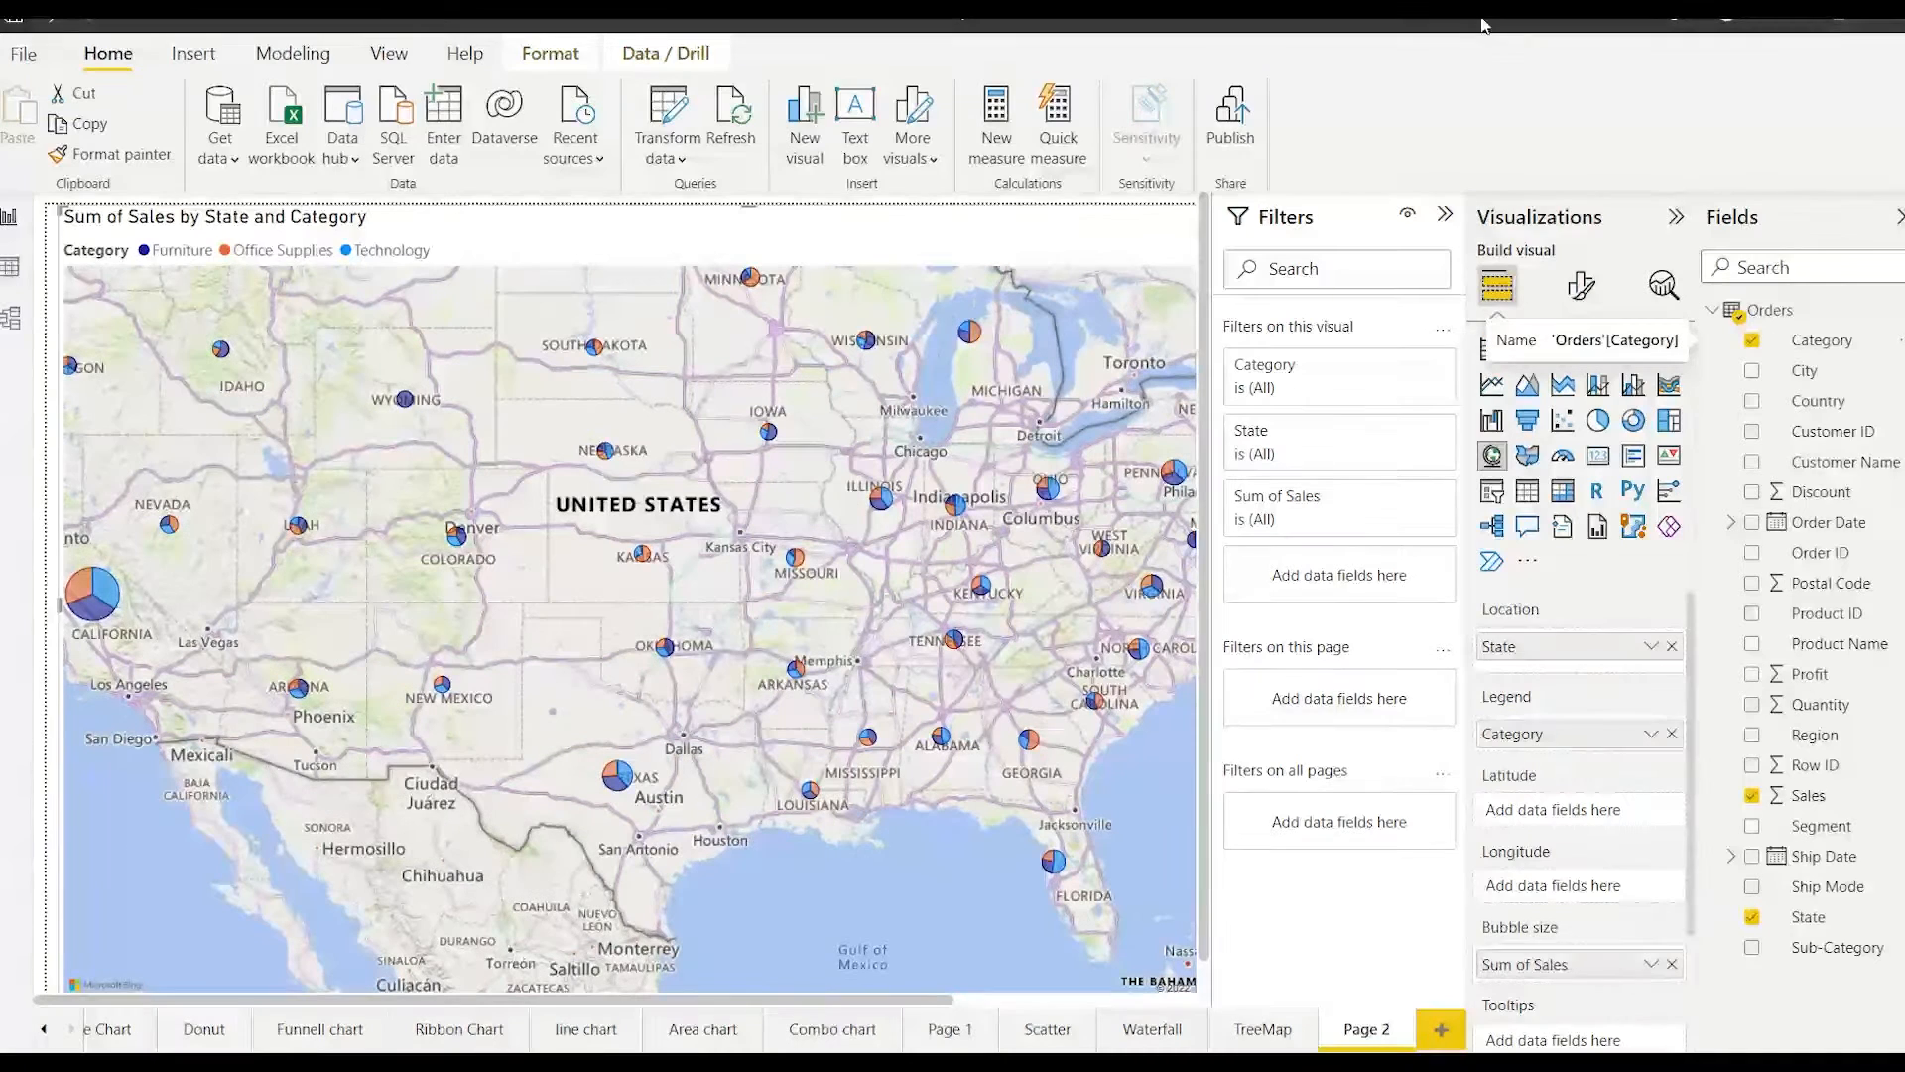
- Open the map's formatting settings and try the Aerial and Dark map styles
left_click(1581, 290)
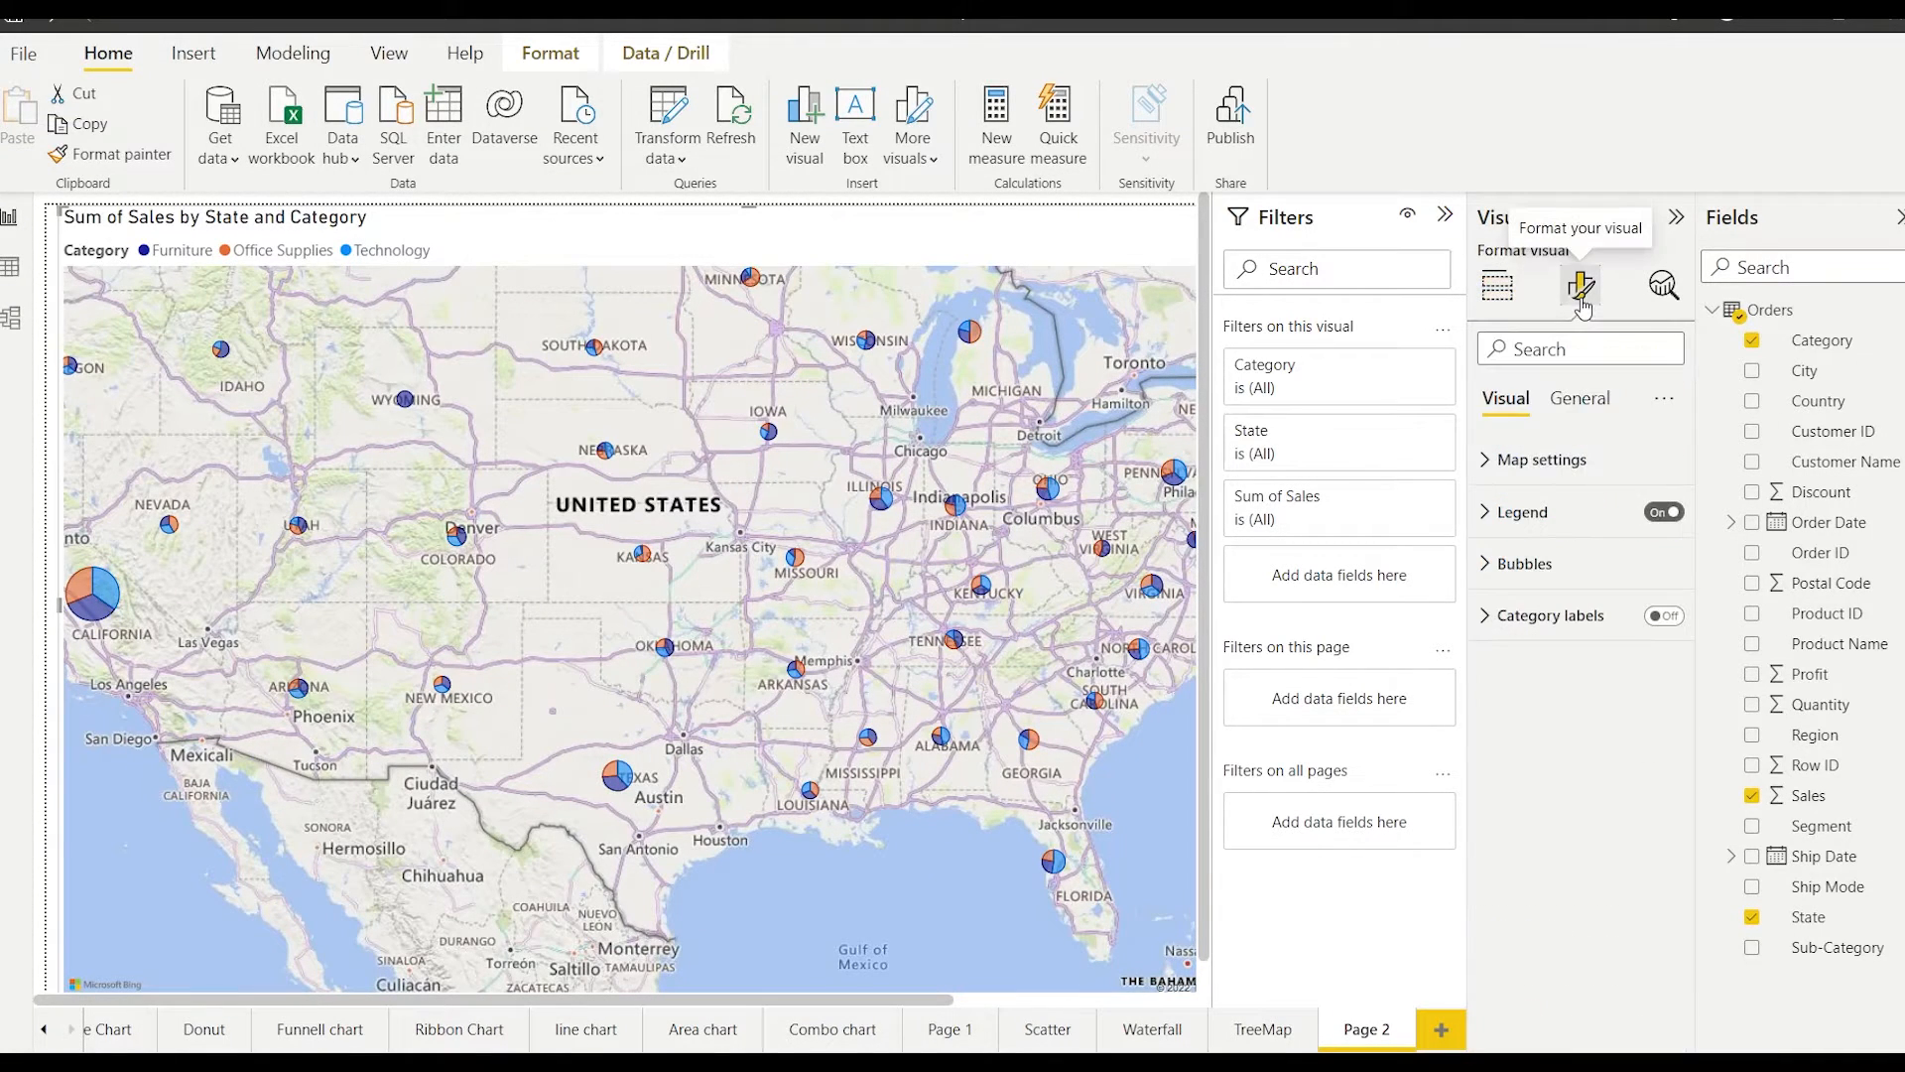
left_click(1491, 479)
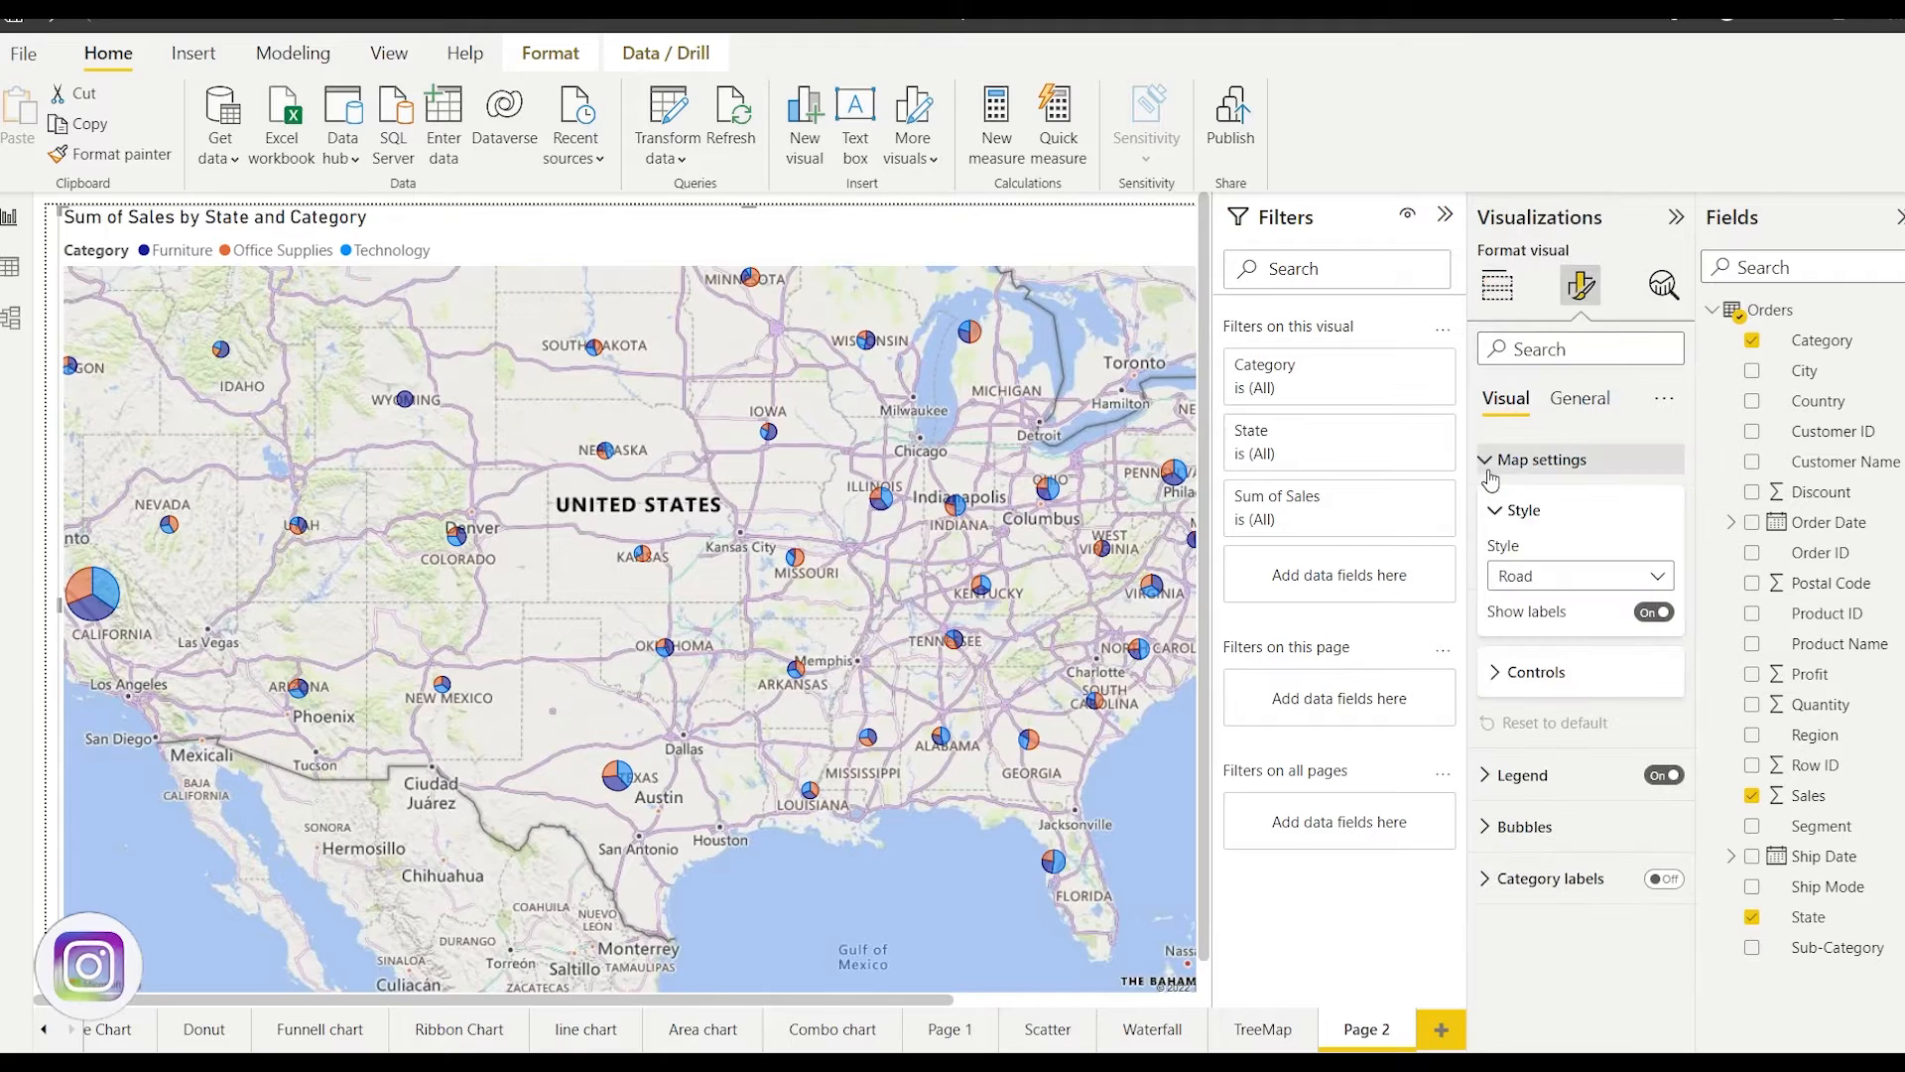
left_click(1529, 578)
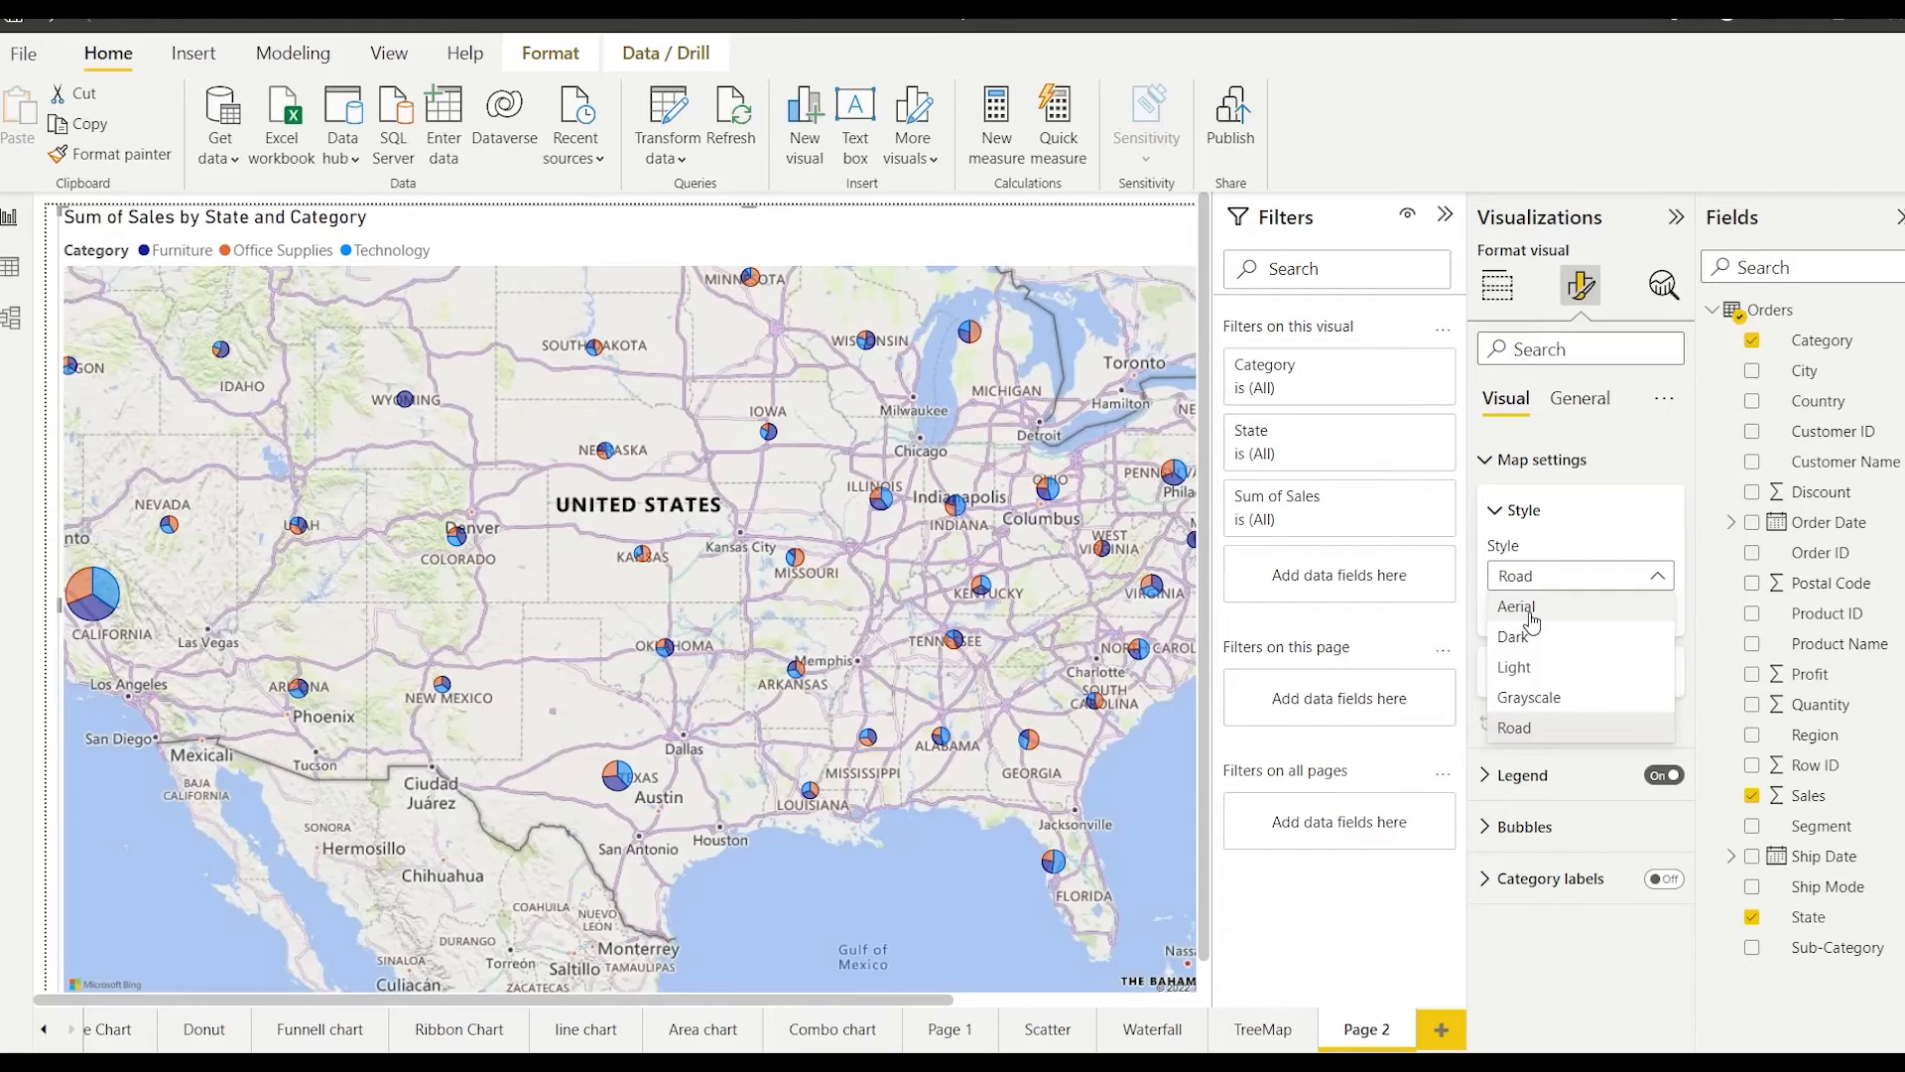
left_click(1531, 615)
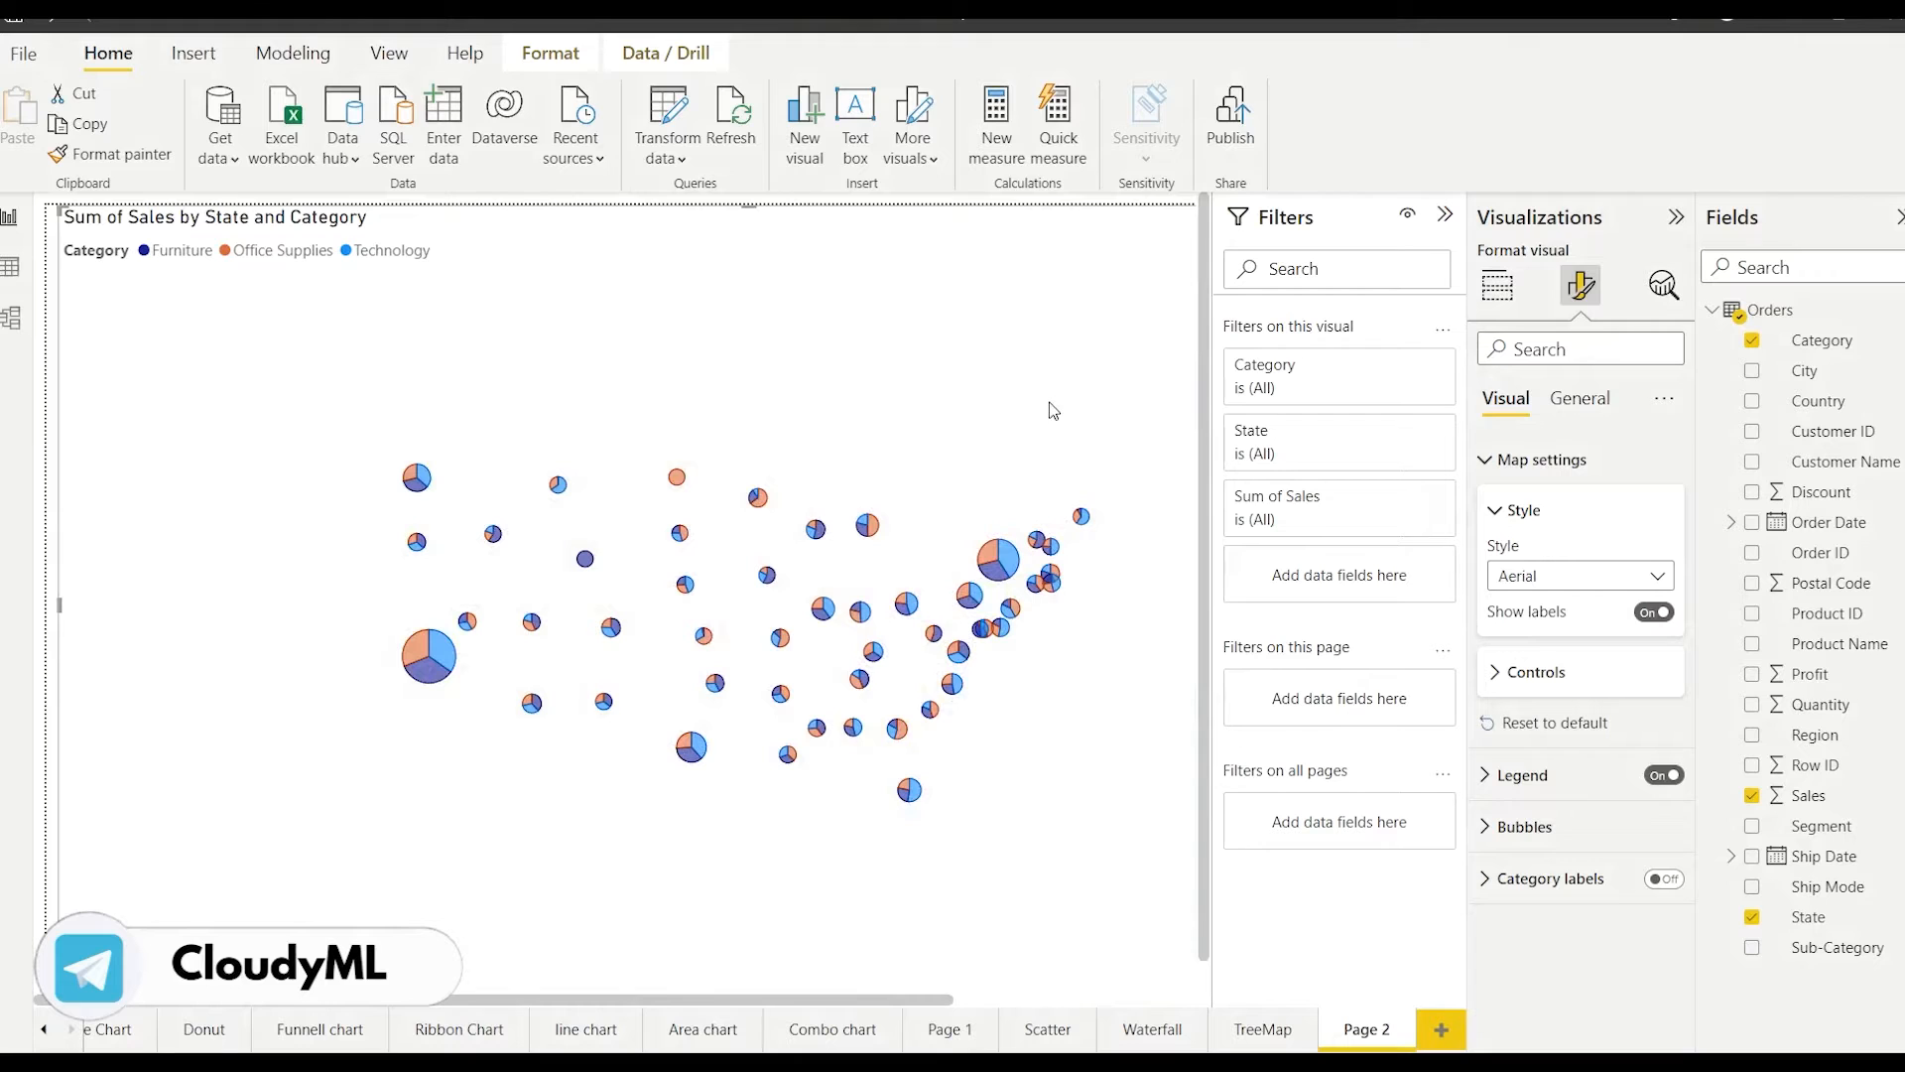
left_click(1516, 581)
left_click(1519, 634)
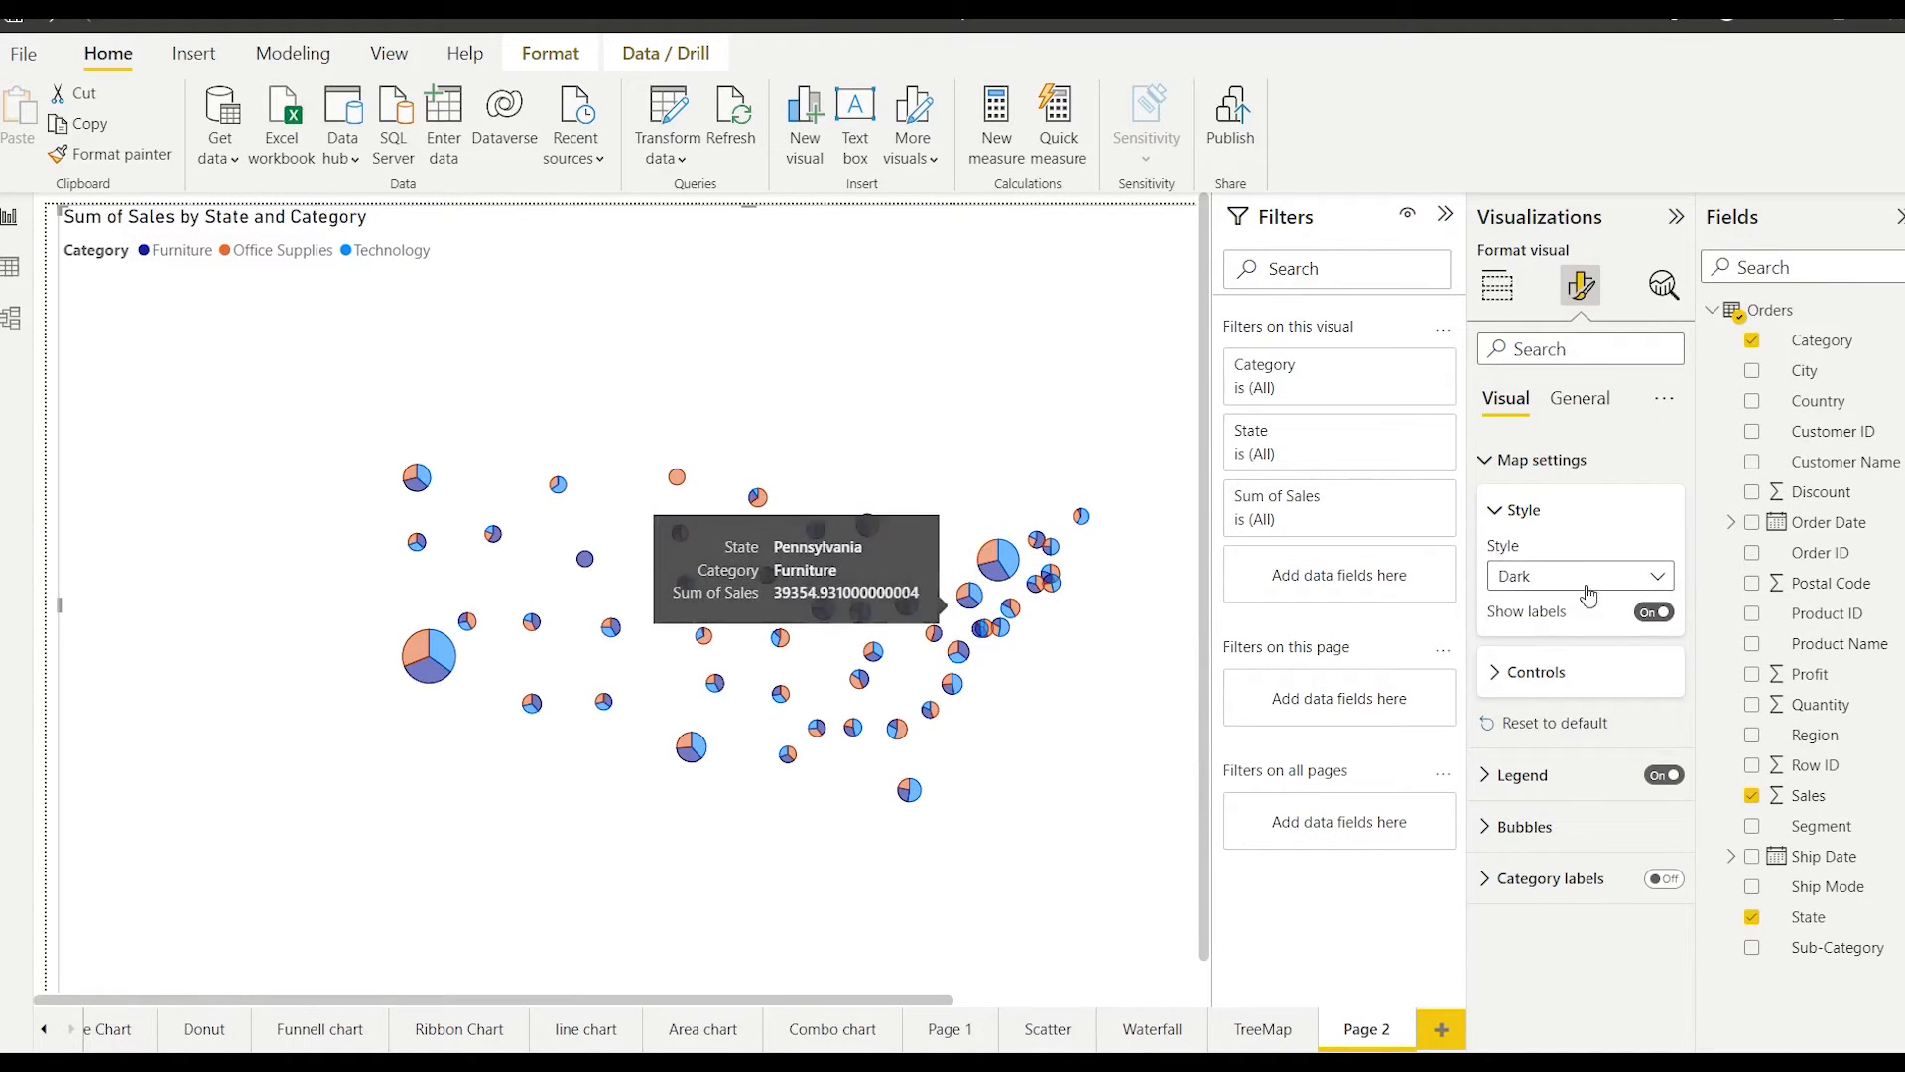
- Try the Light and Grayscale map styles, and return the style to Road
left_click(1578, 575)
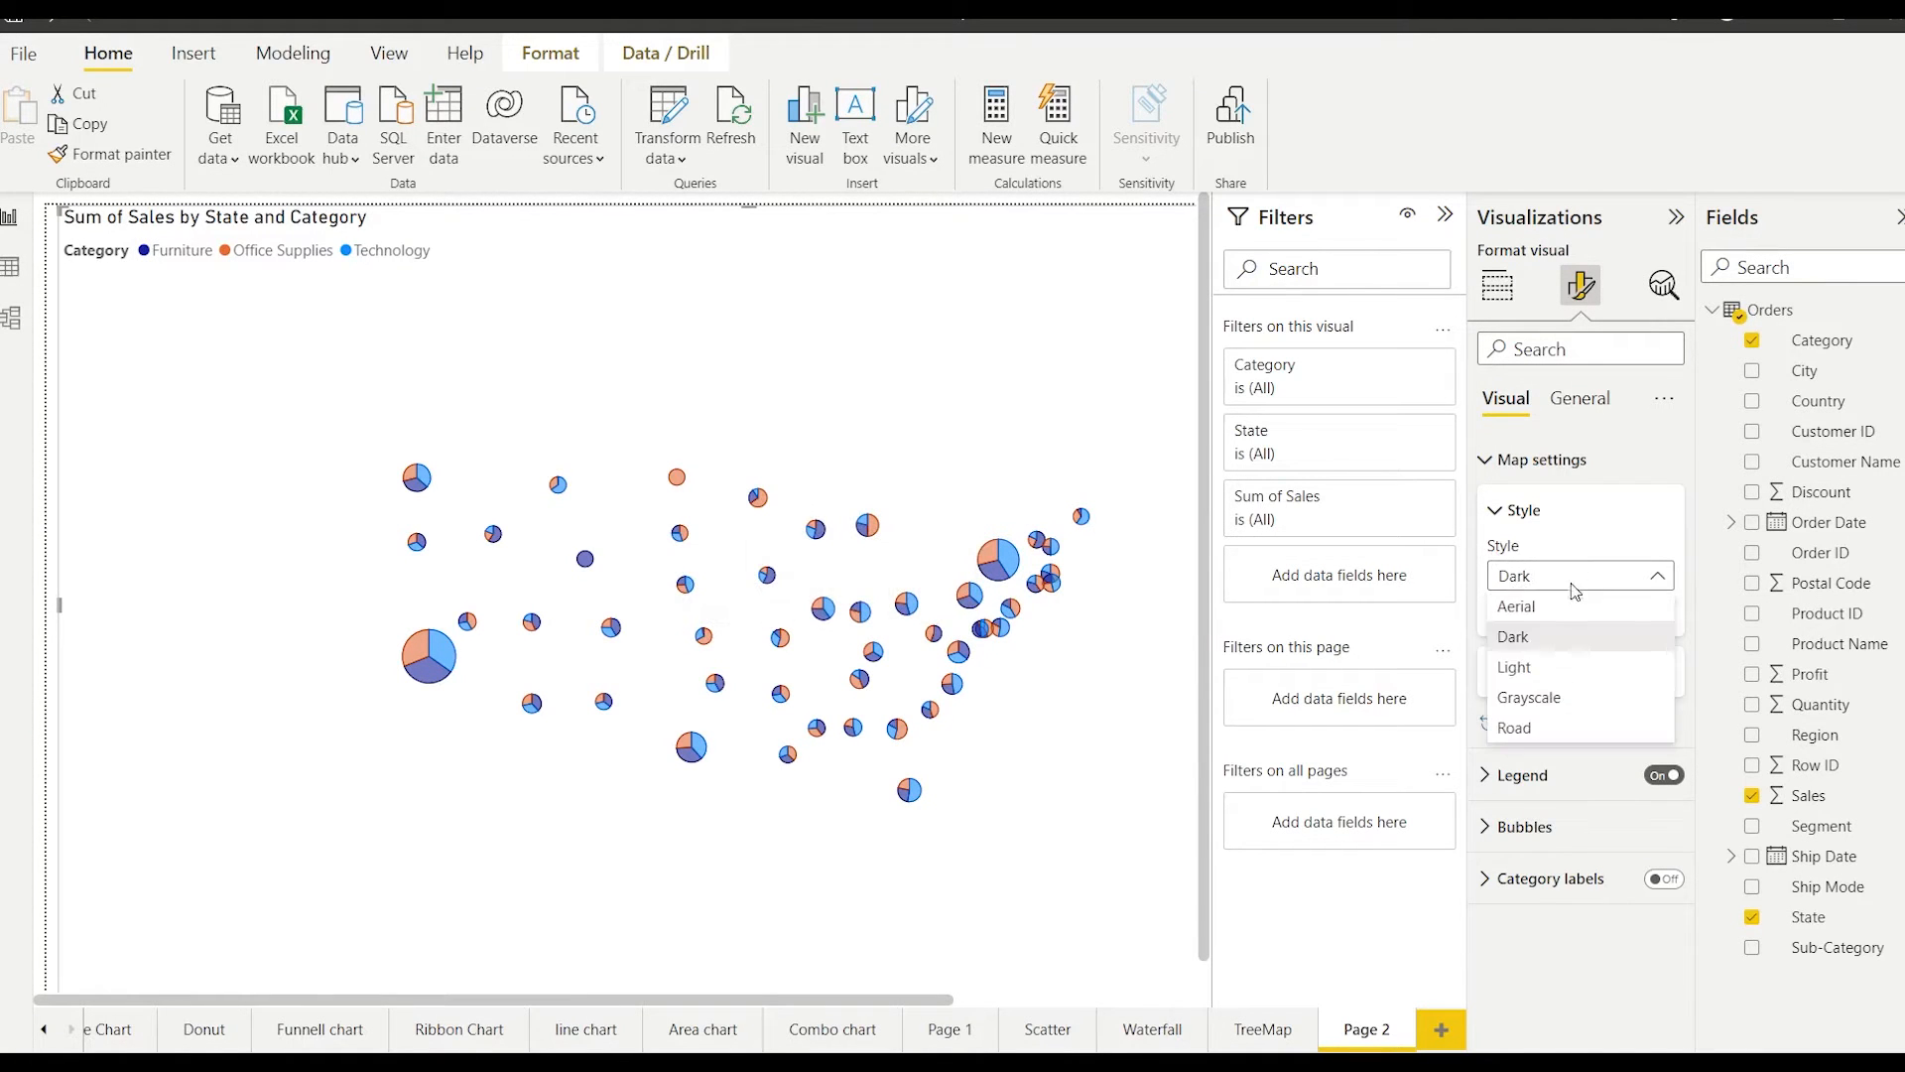
left_click(1533, 671)
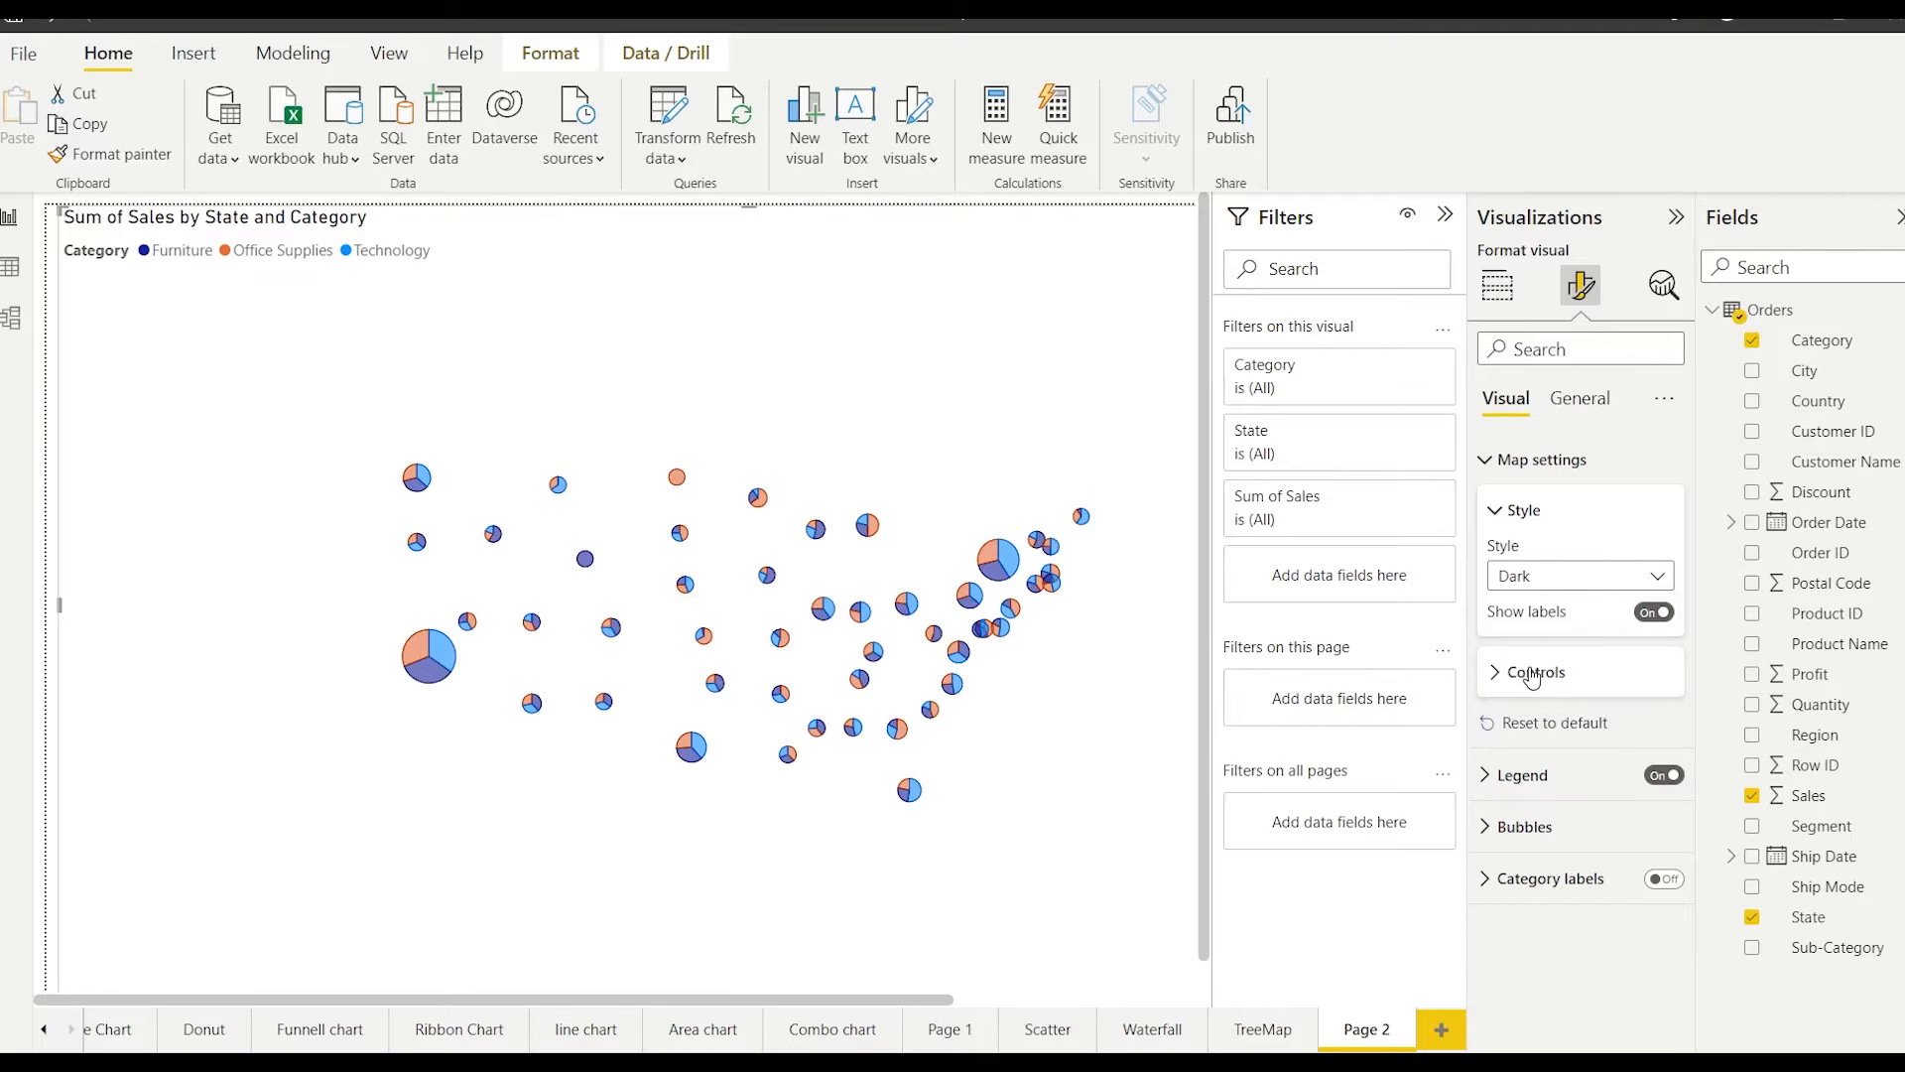
left_click(1578, 581)
left_click(1539, 697)
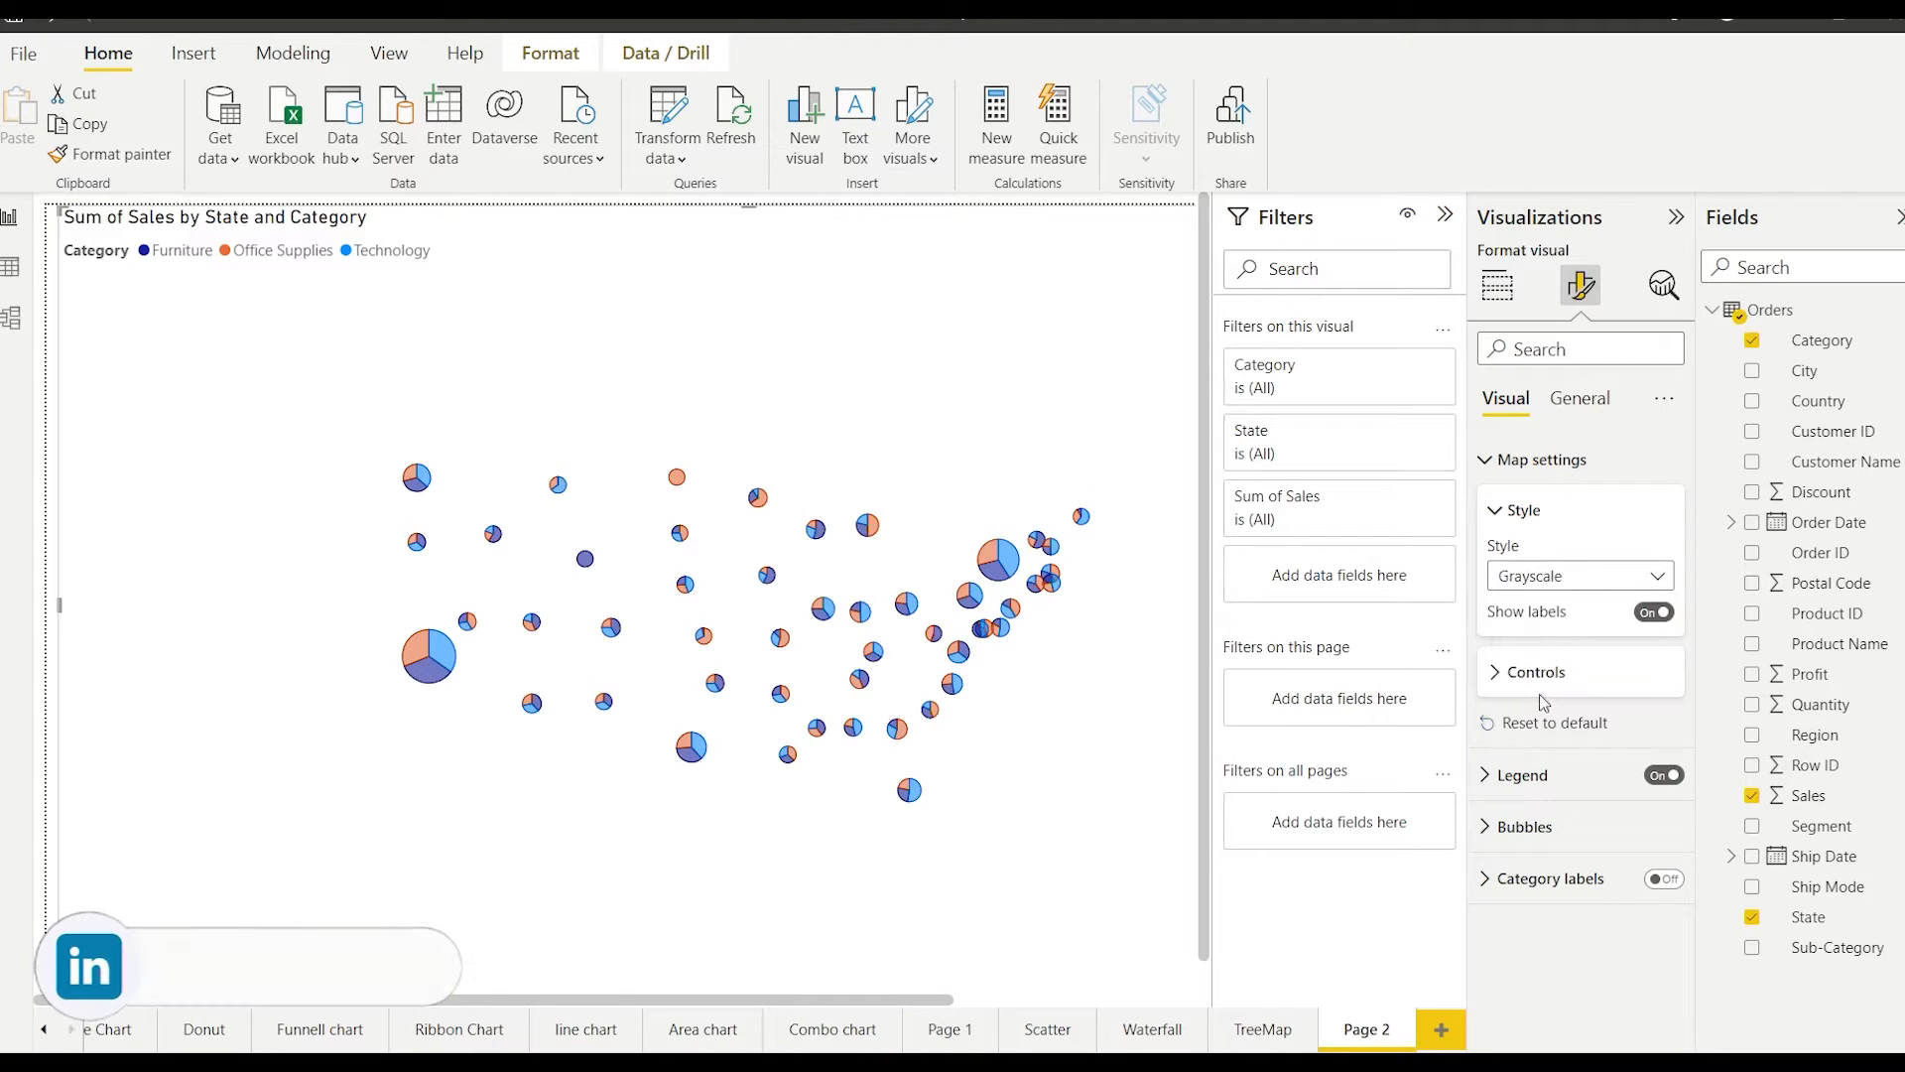
scroll(751, 647, "up", 5)
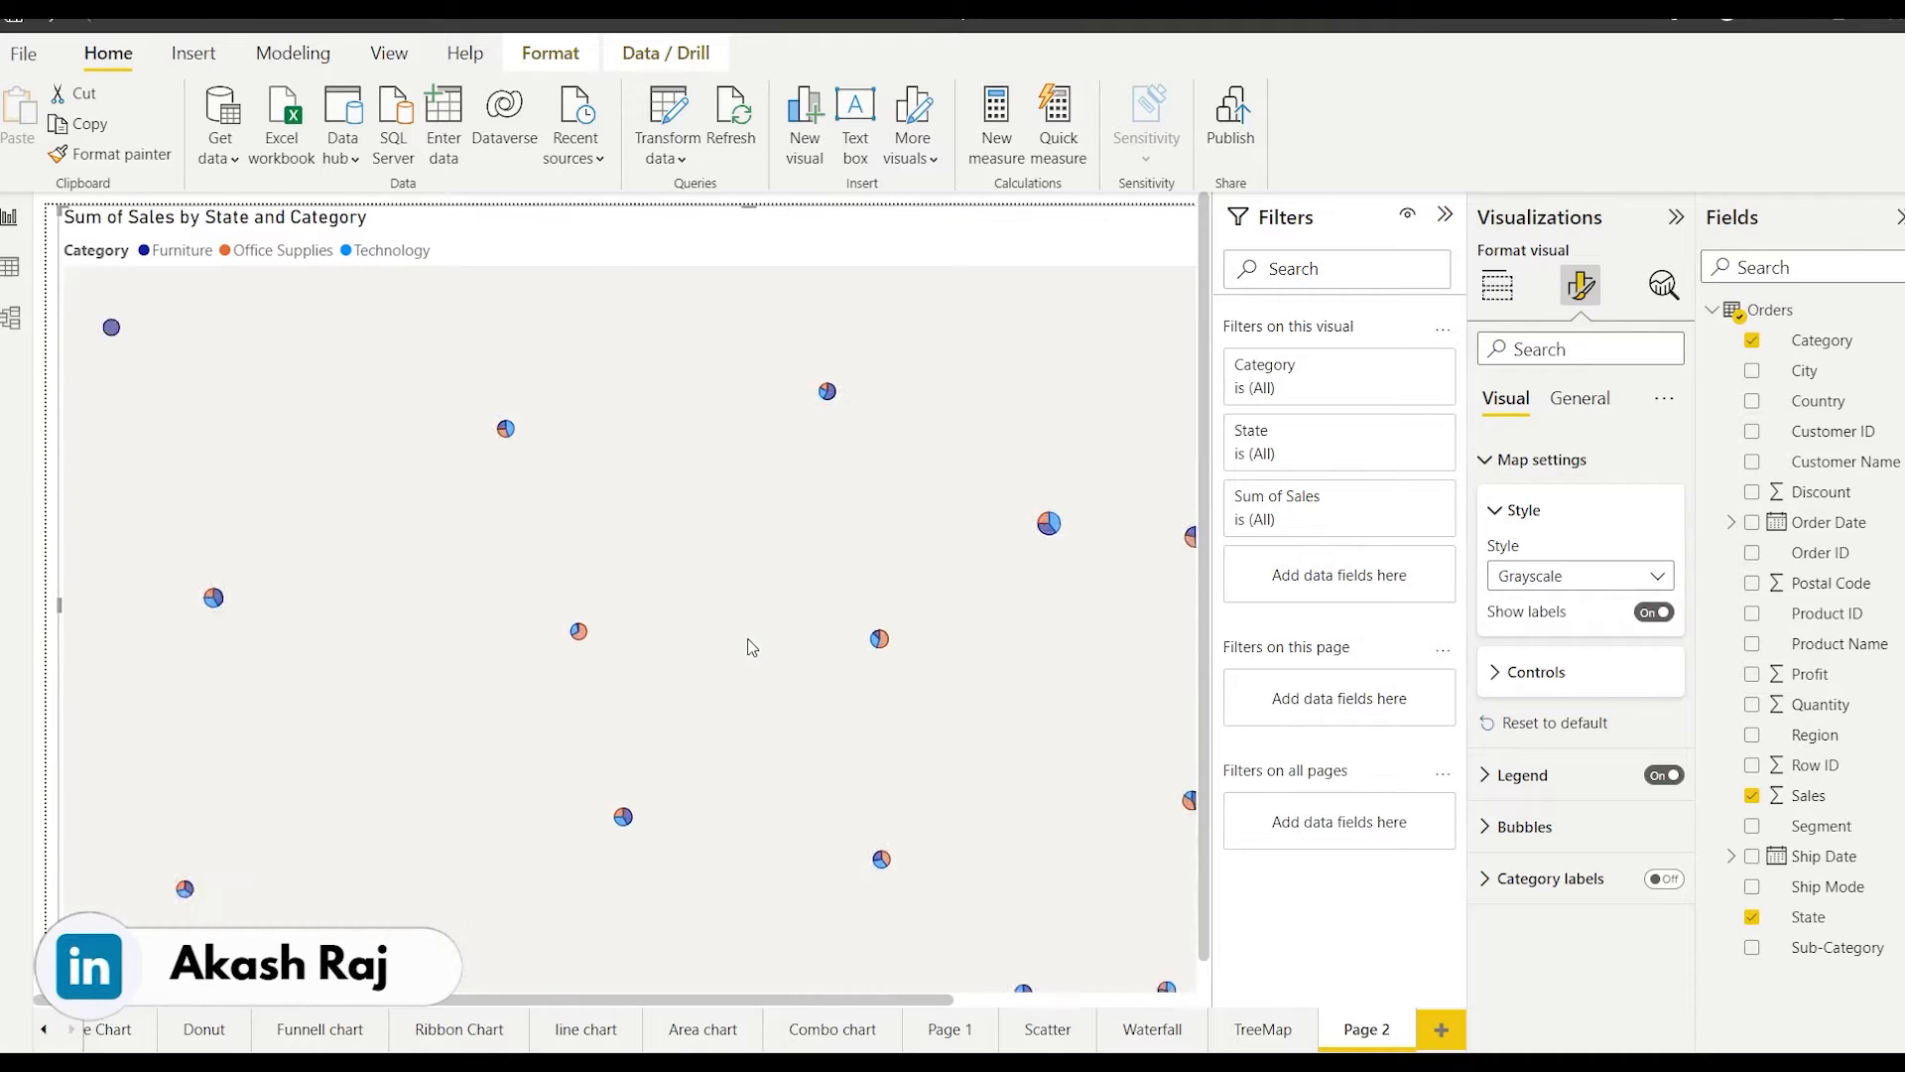
scroll(751, 647, "down", 5)
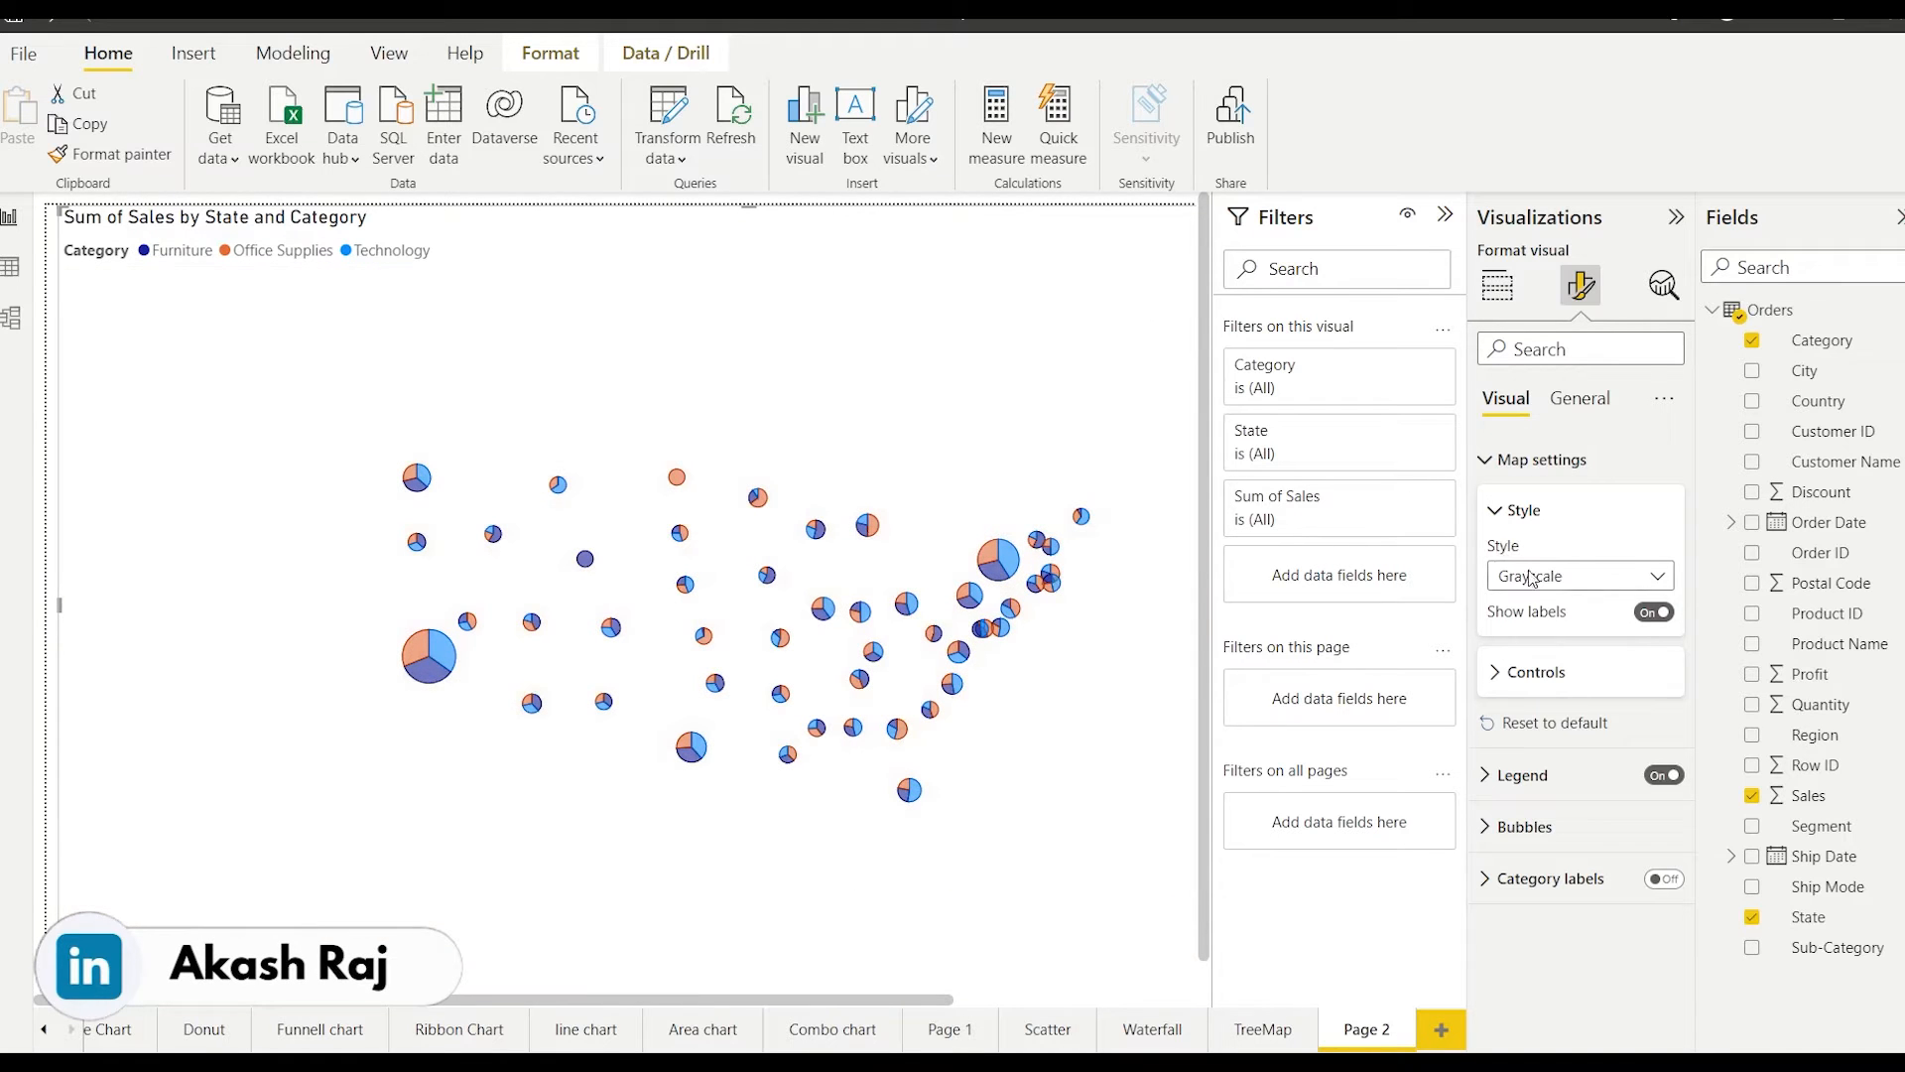
left_click(1594, 585)
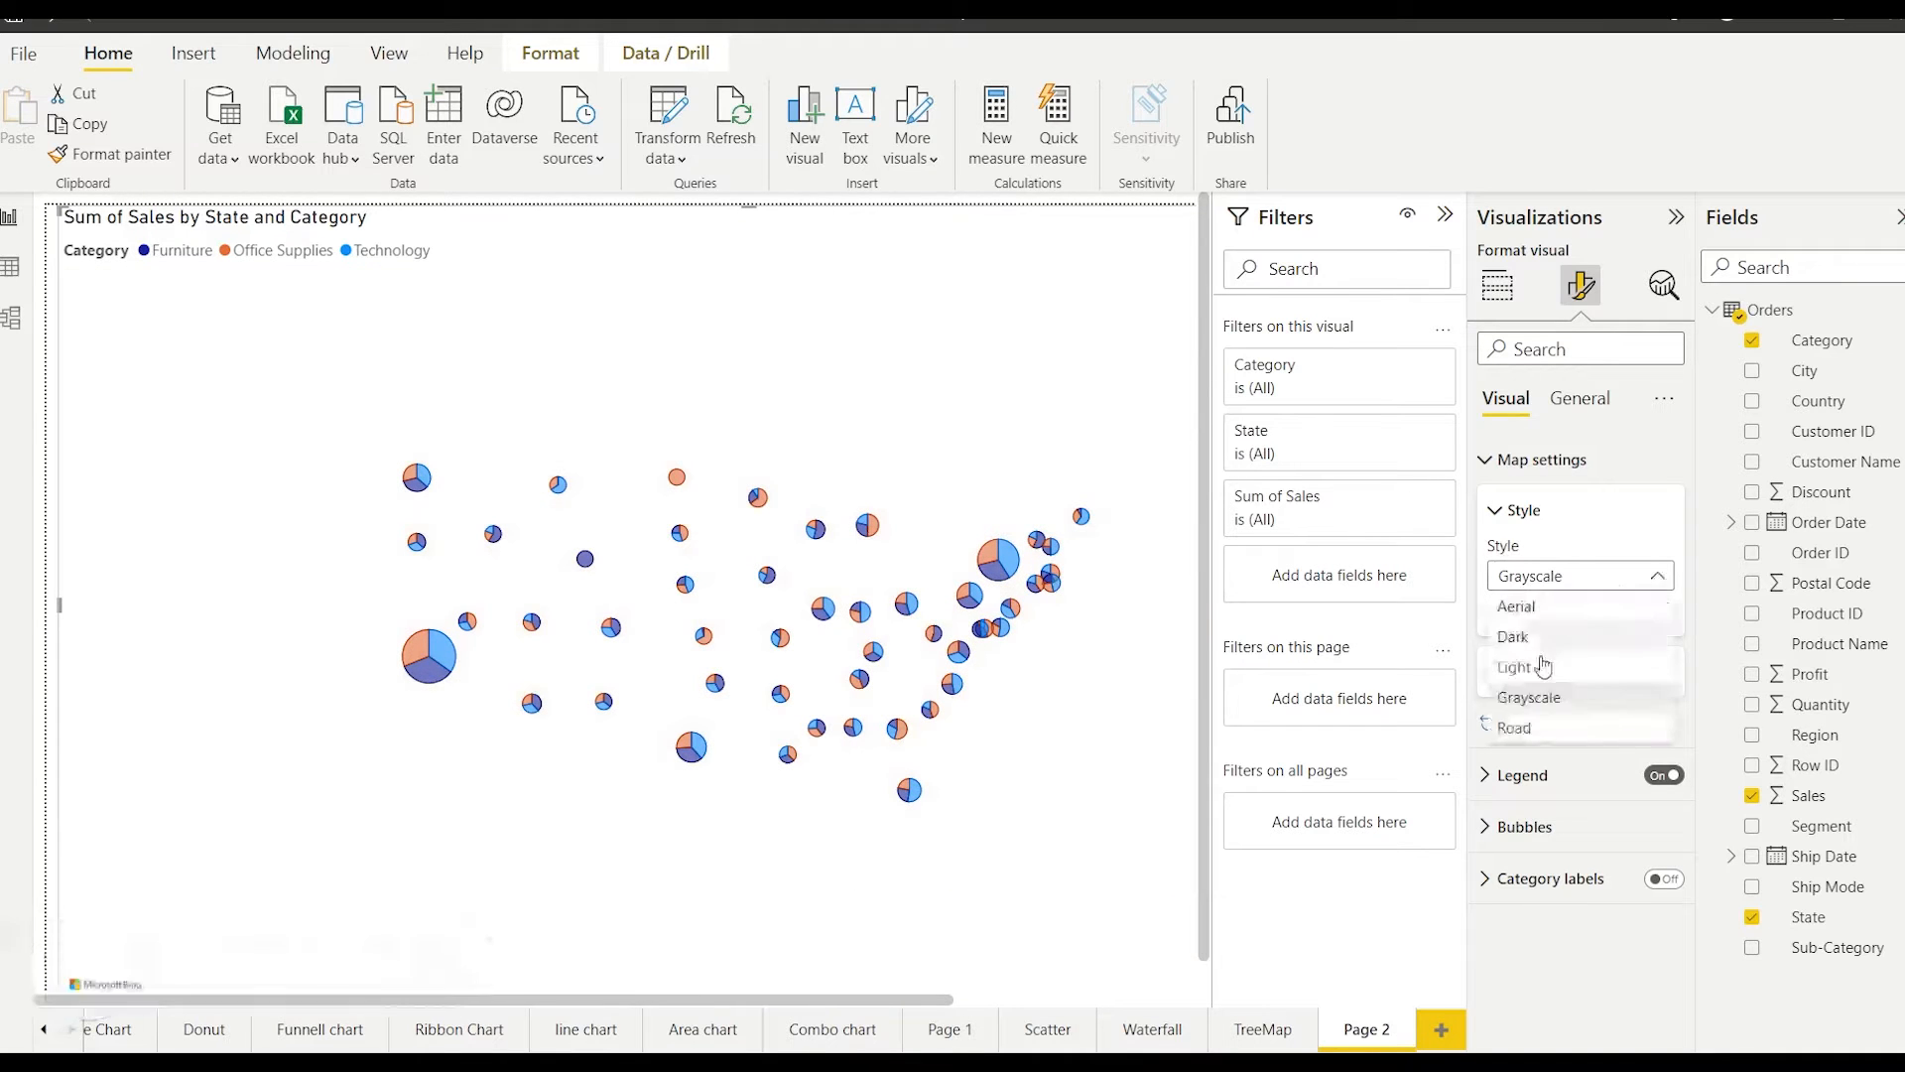
left_click(1526, 736)
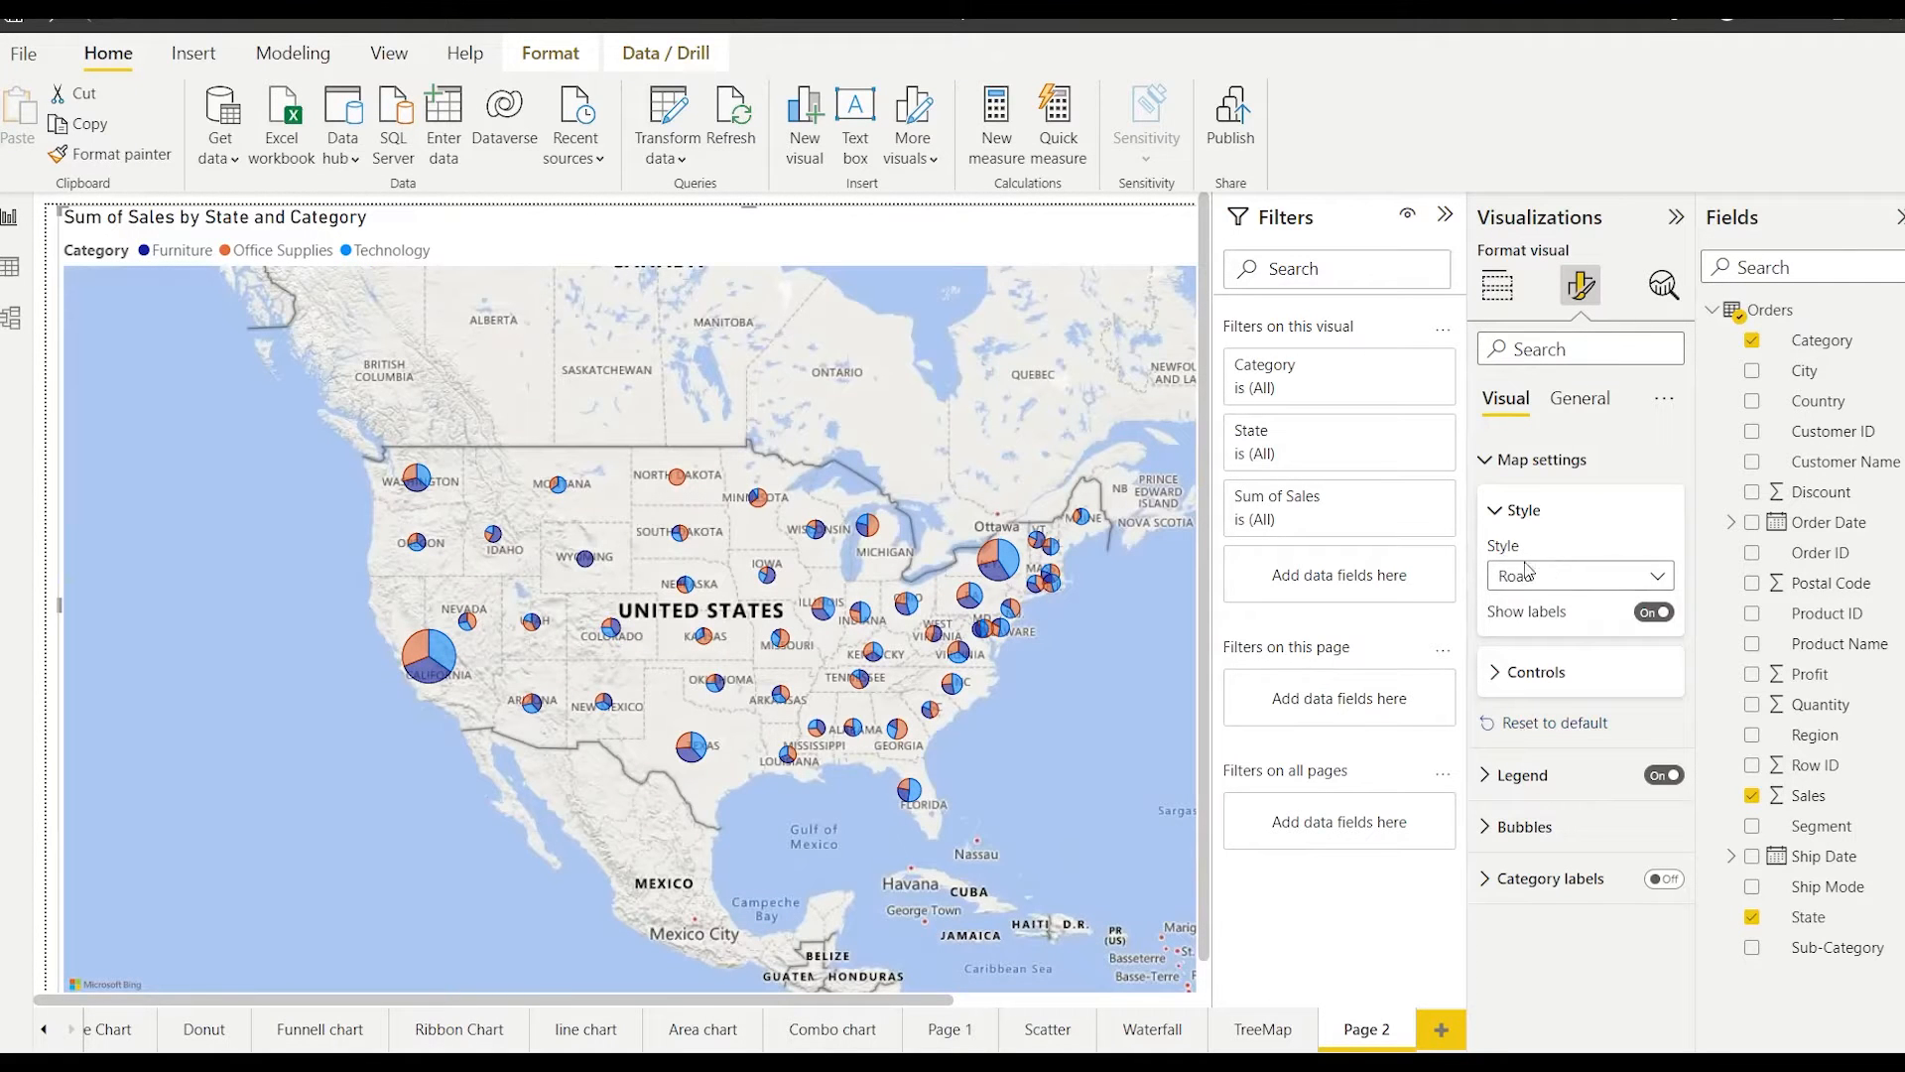
- Compare the Aerial and Grayscale map styles once more and set the style back to Road
left_click(1532, 587)
left_click(1529, 613)
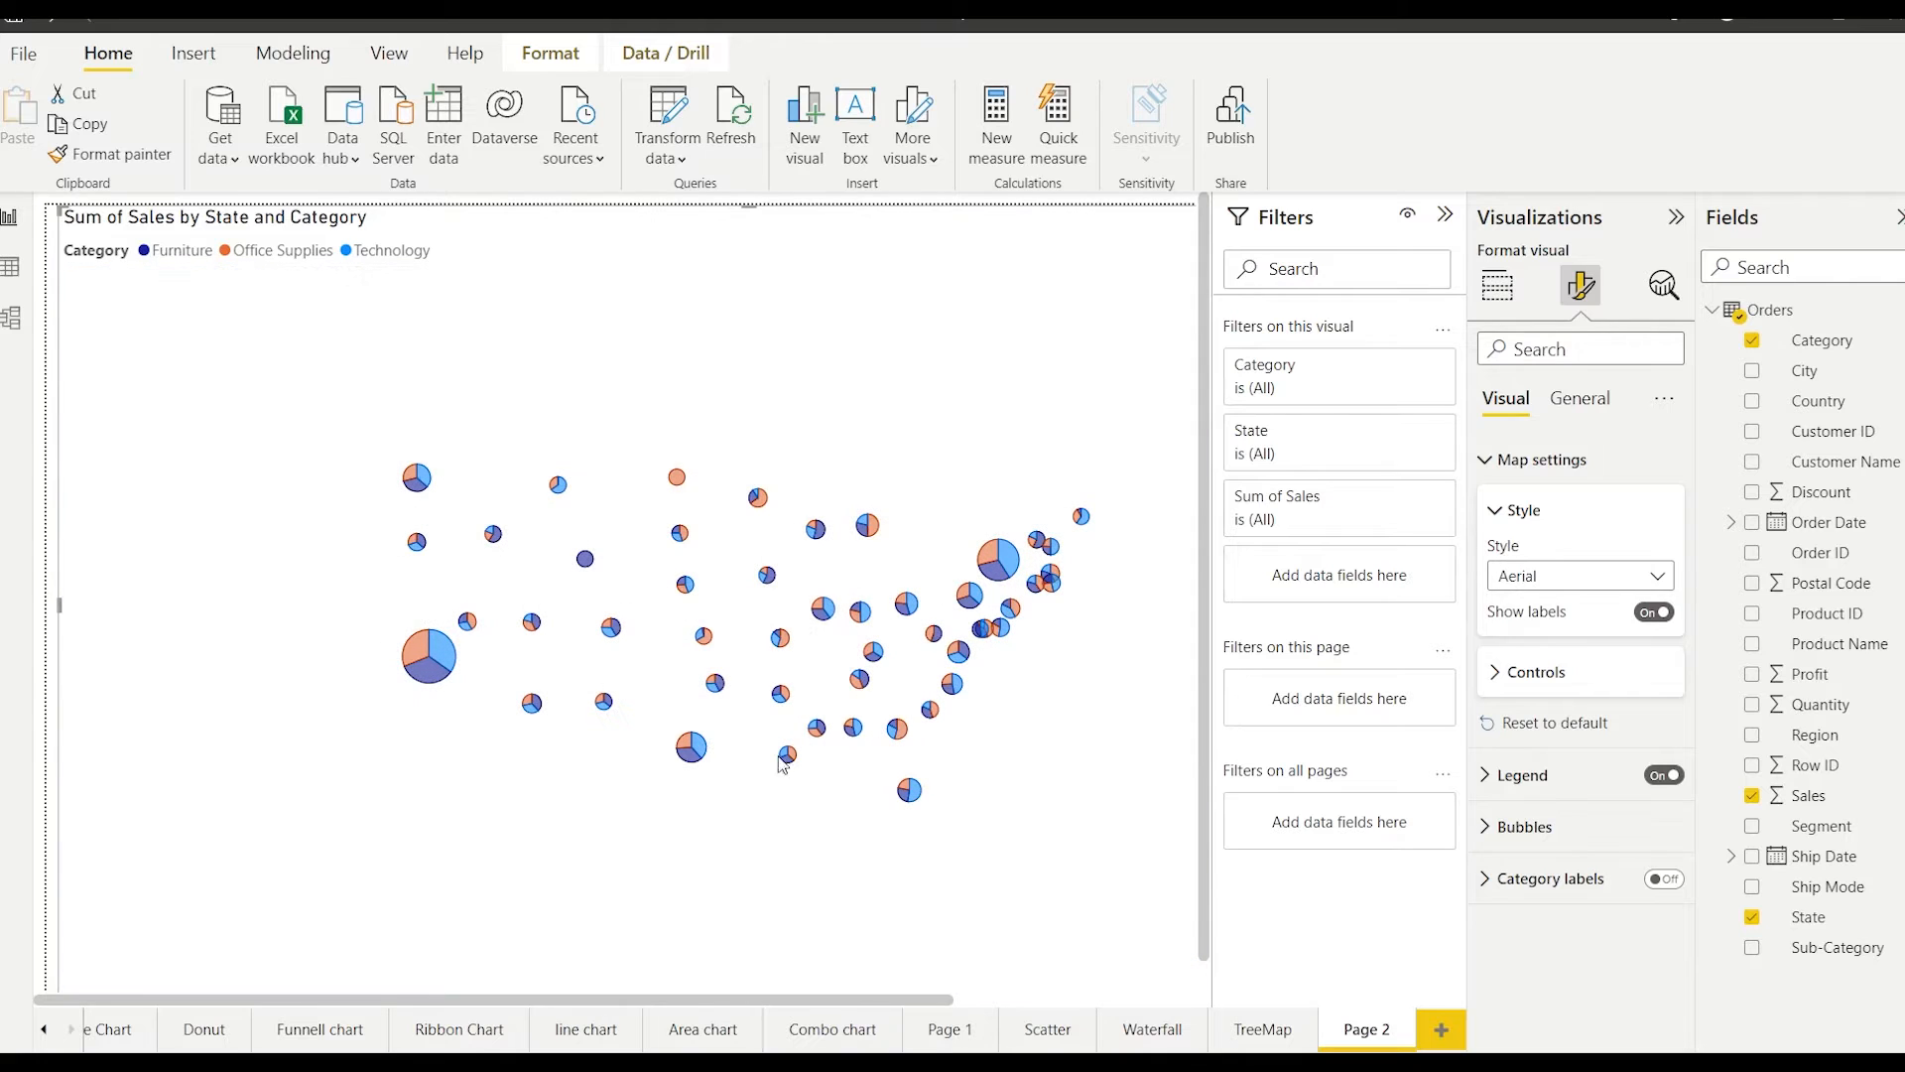
left_click(1558, 577)
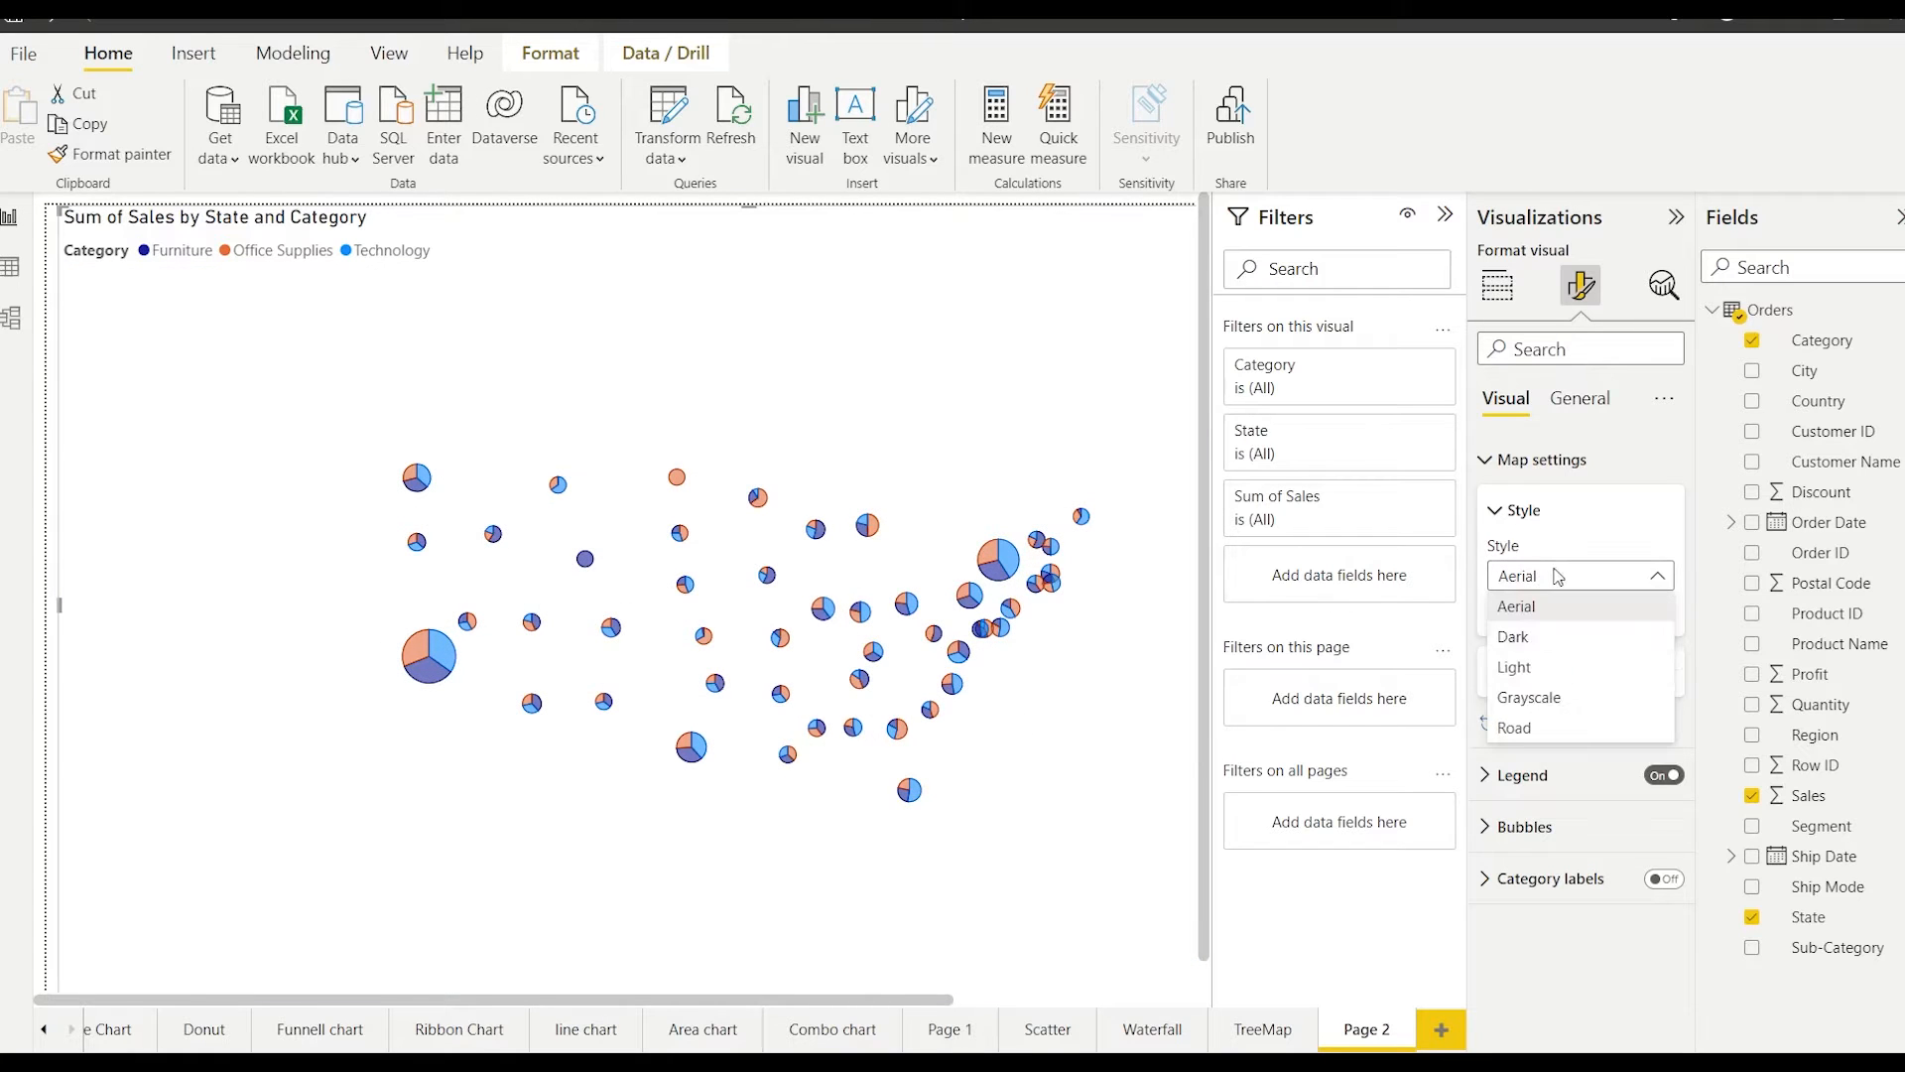
left_click(1514, 705)
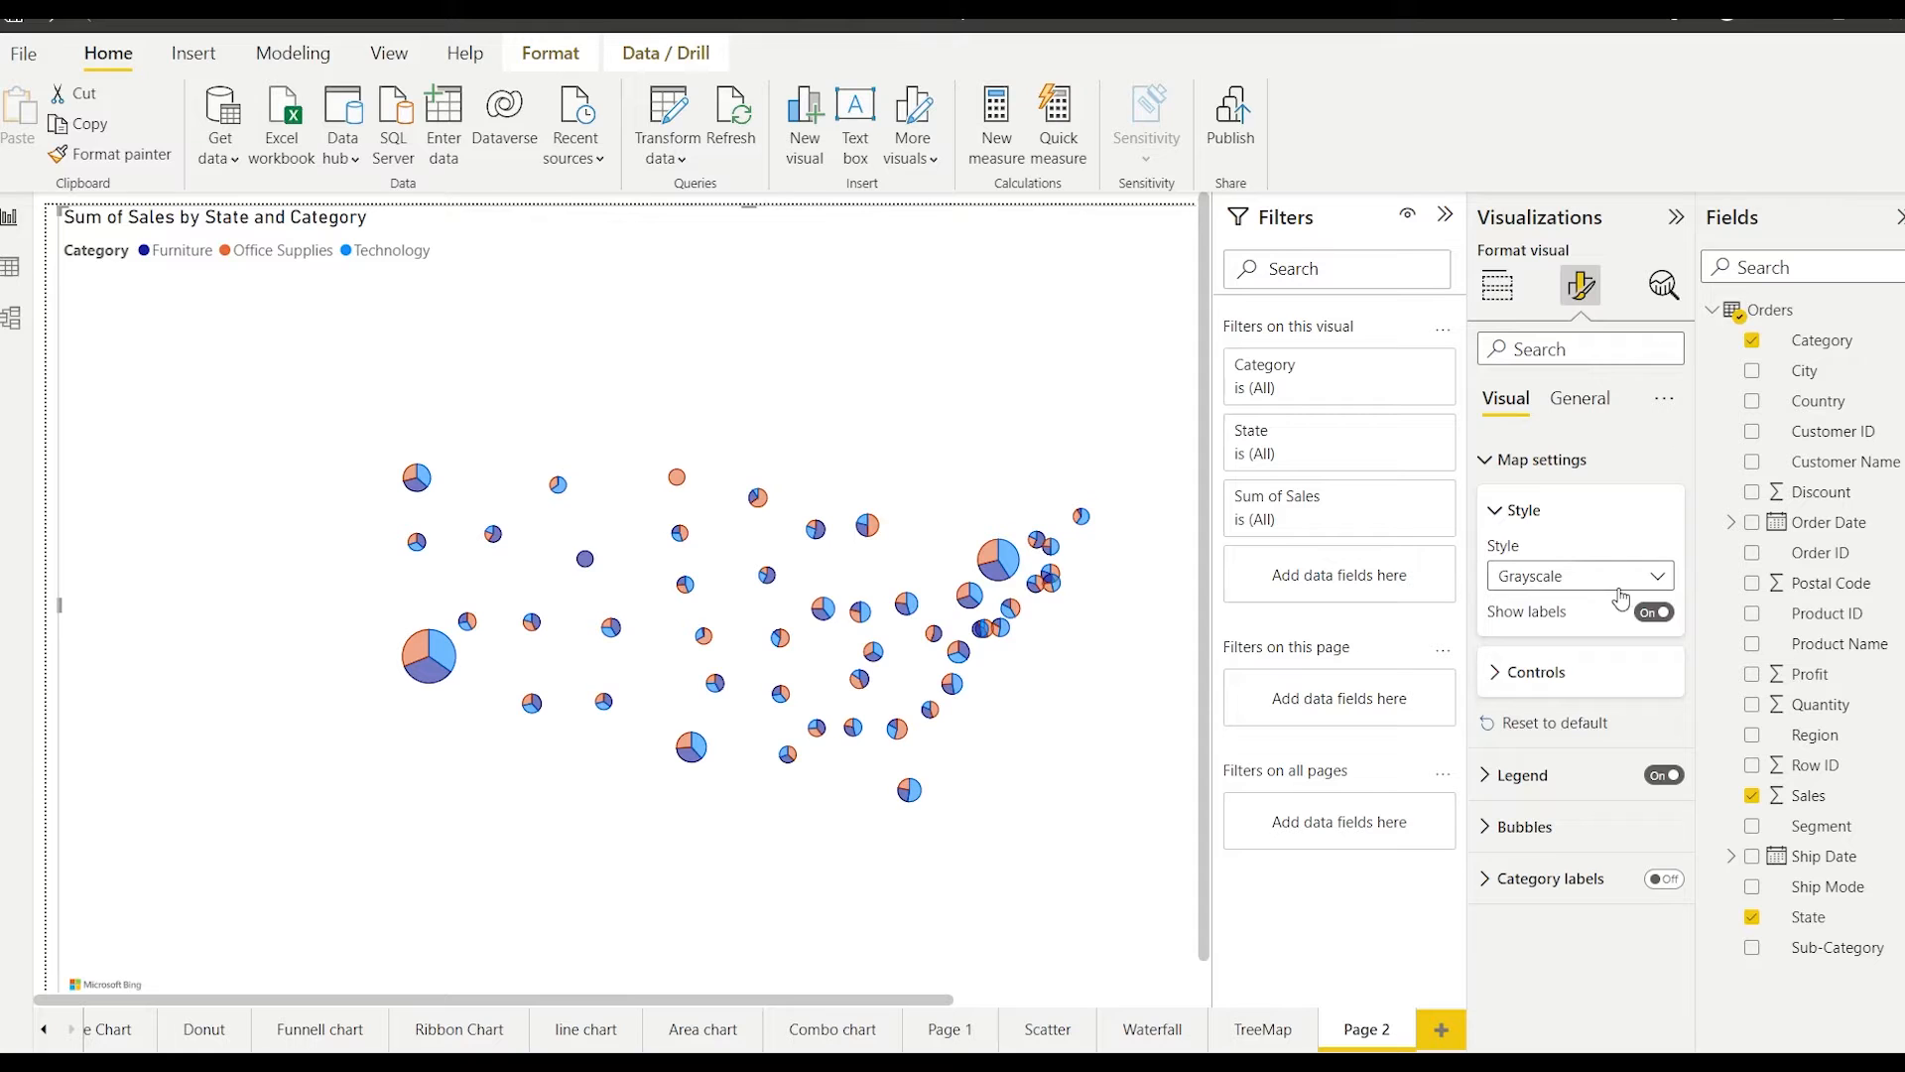
left_click(1618, 583)
left_click(1516, 705)
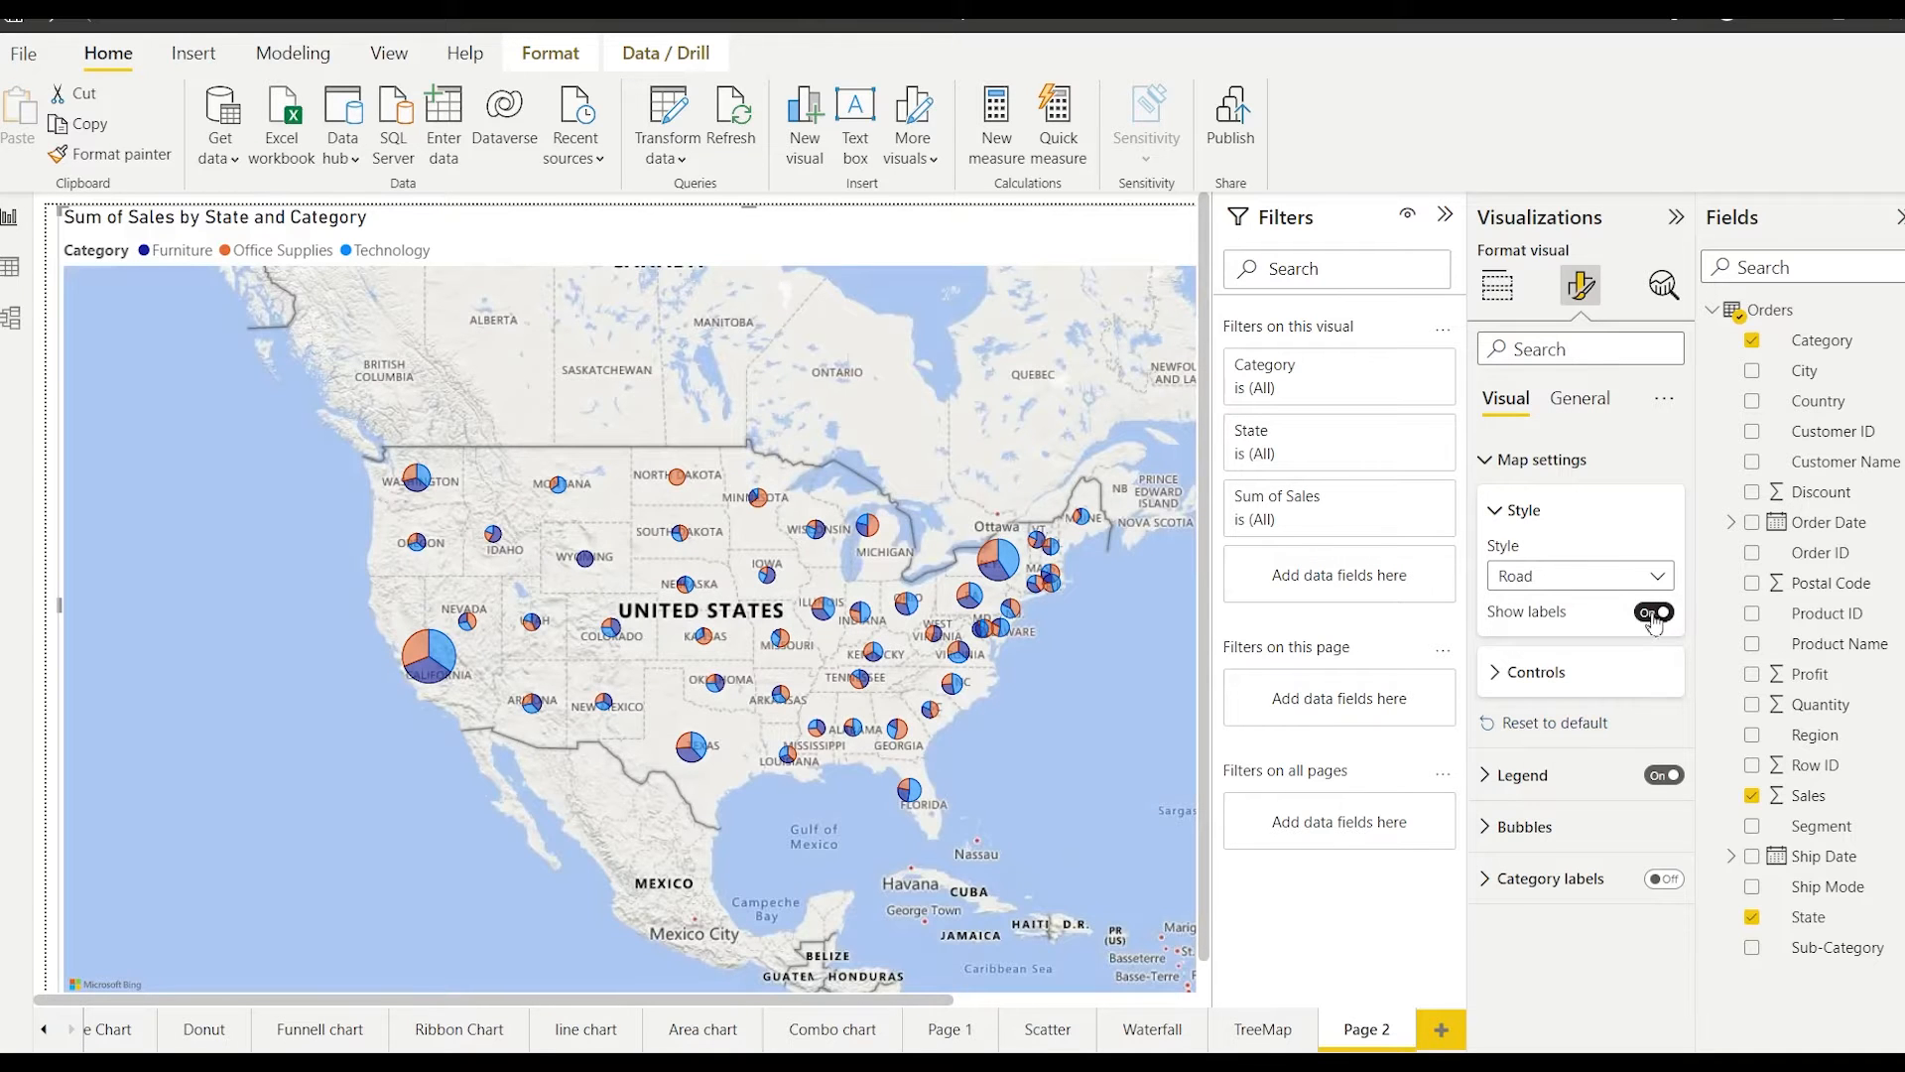
- Hide the map's labels and show them again to compare both views
left_click(1652, 613)
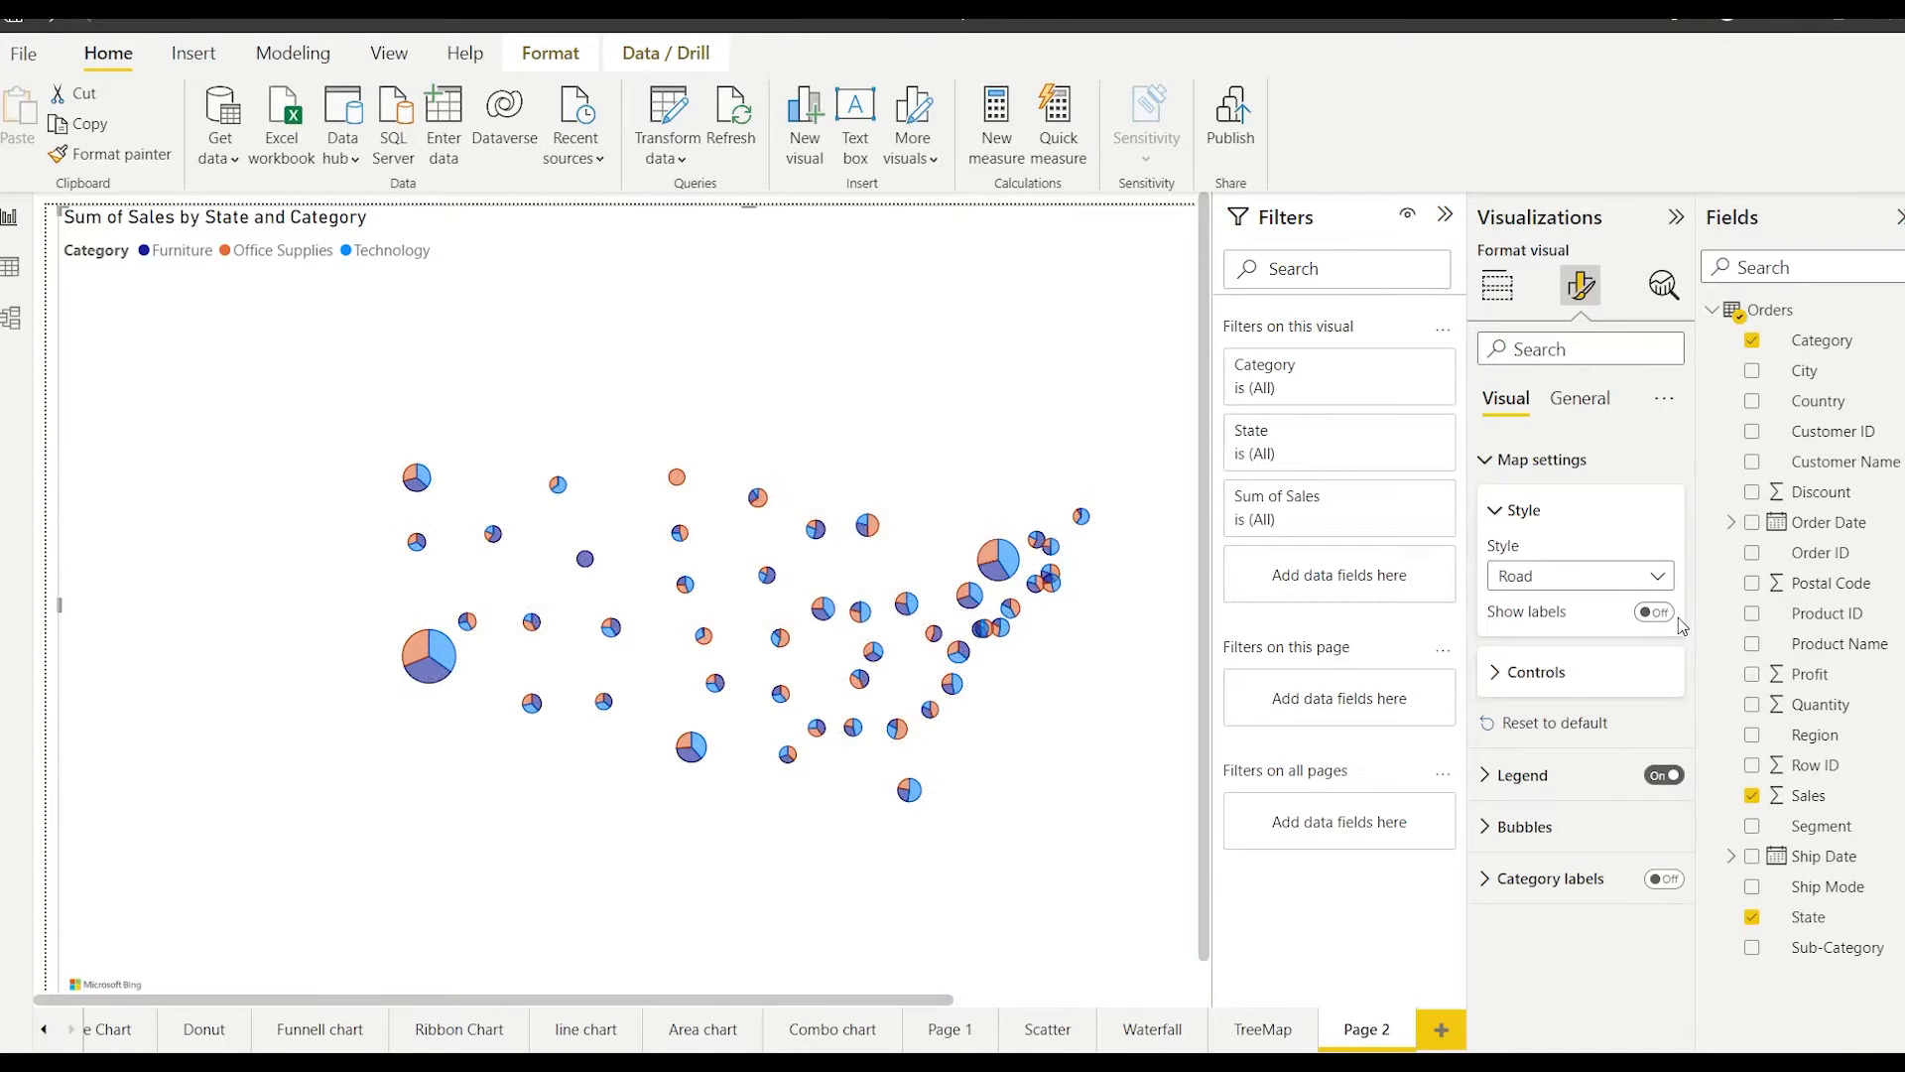
left_click(1657, 614)
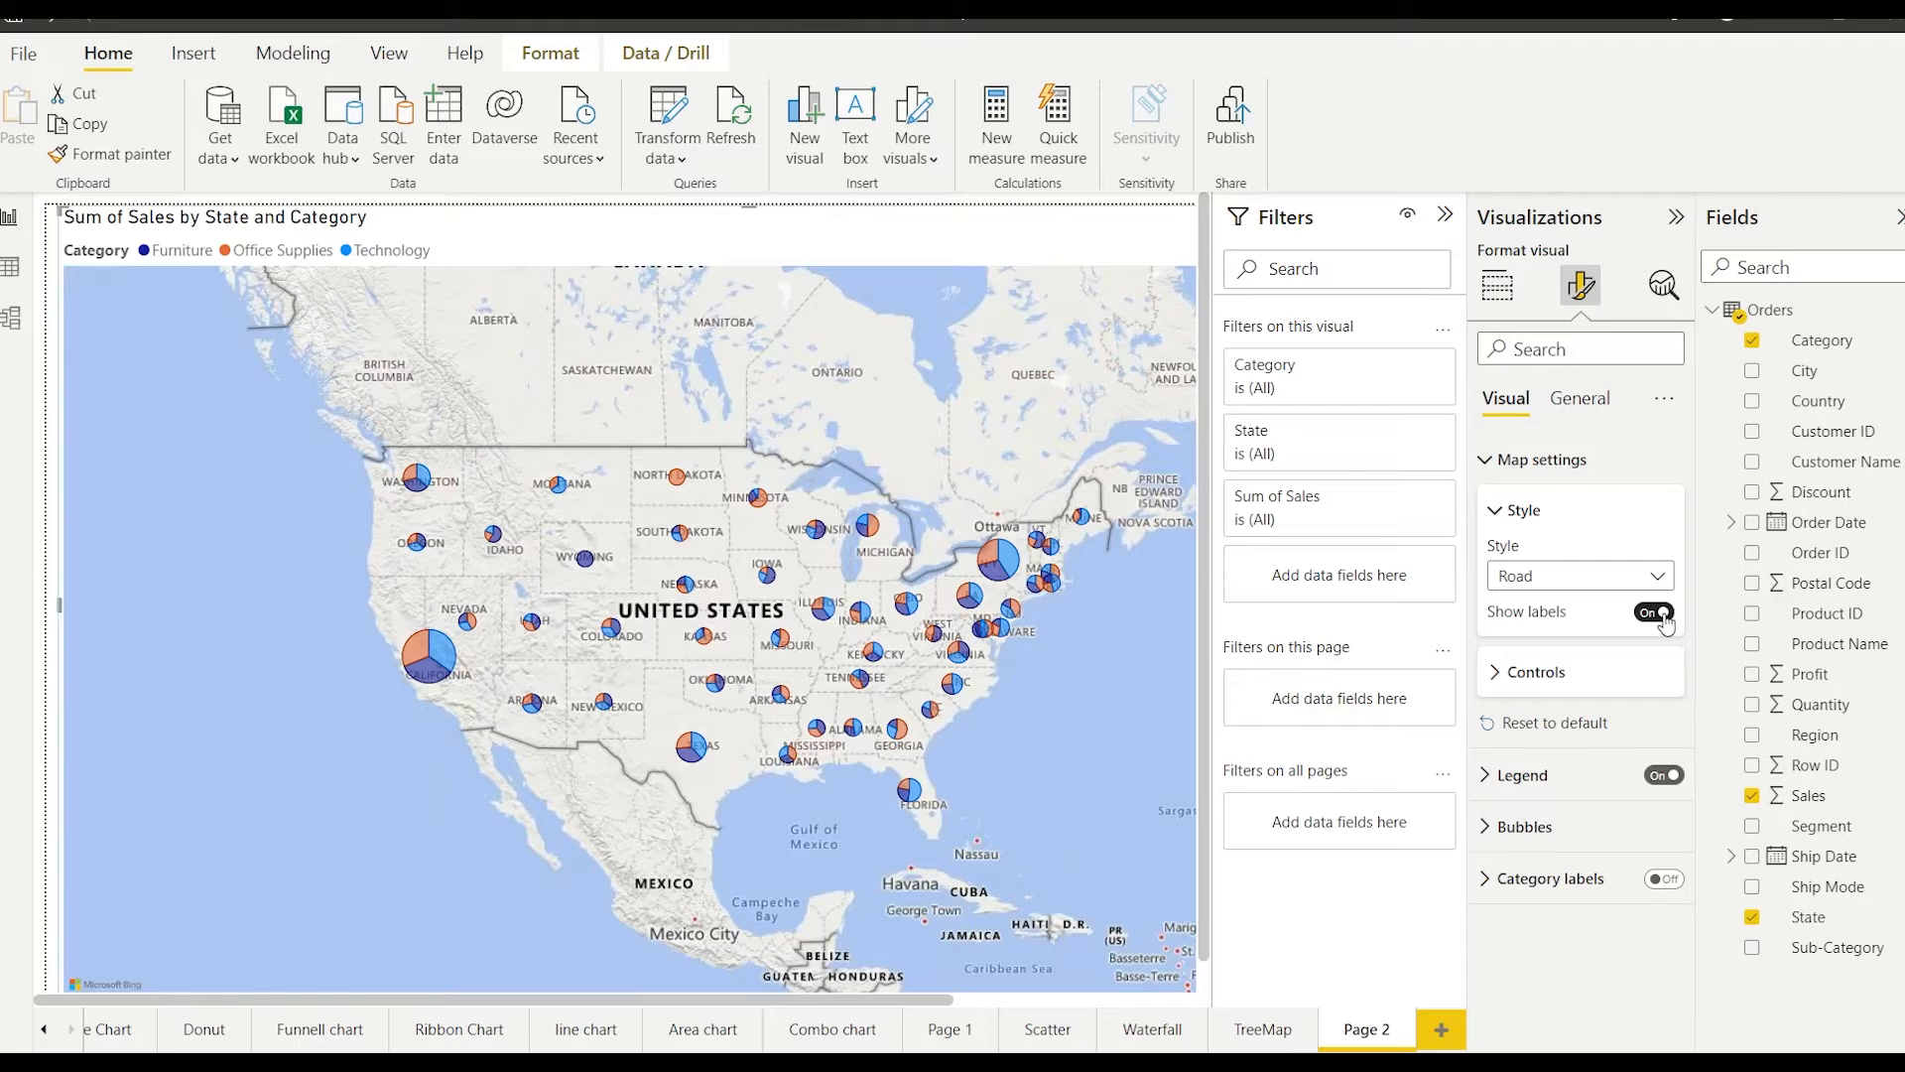
scroll(787, 666, "up", 2)
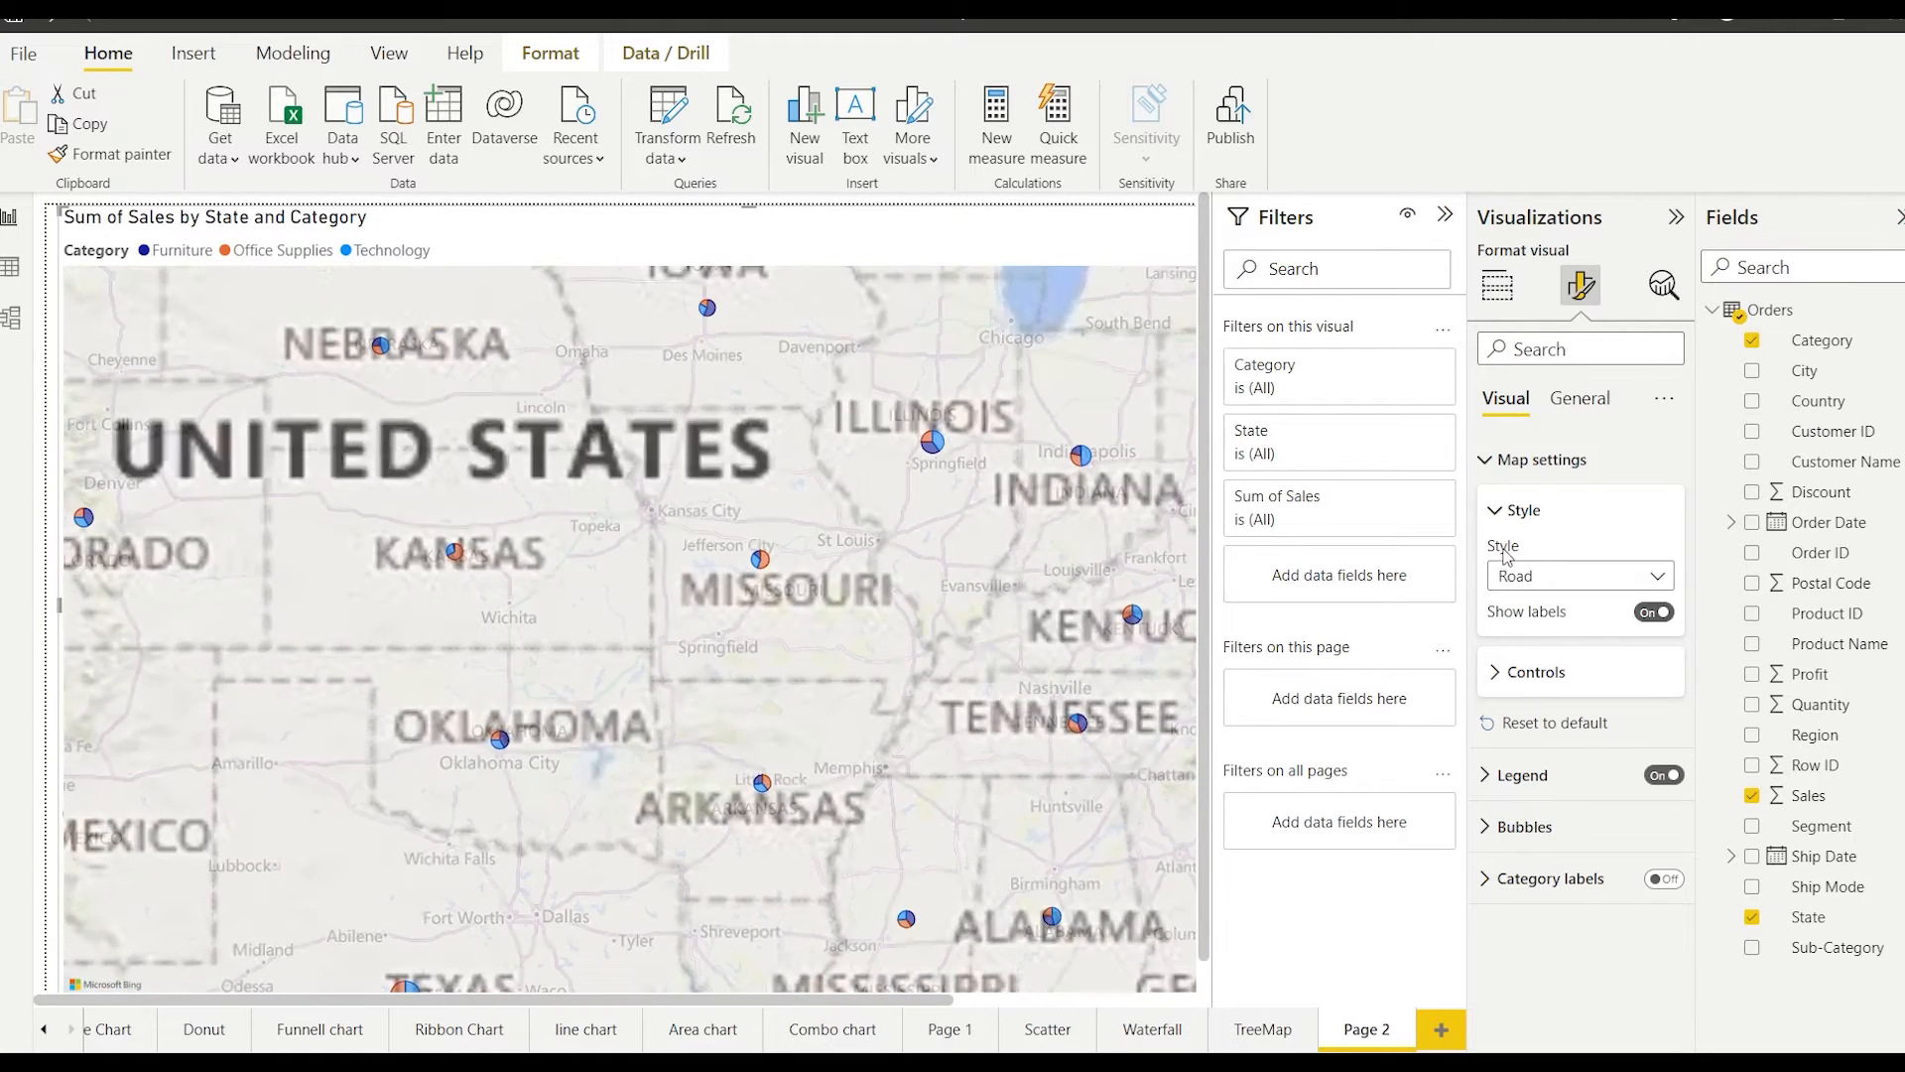
- Turn off Auto zoom in the map's controls and test zooming on the map
left_click(1492, 674)
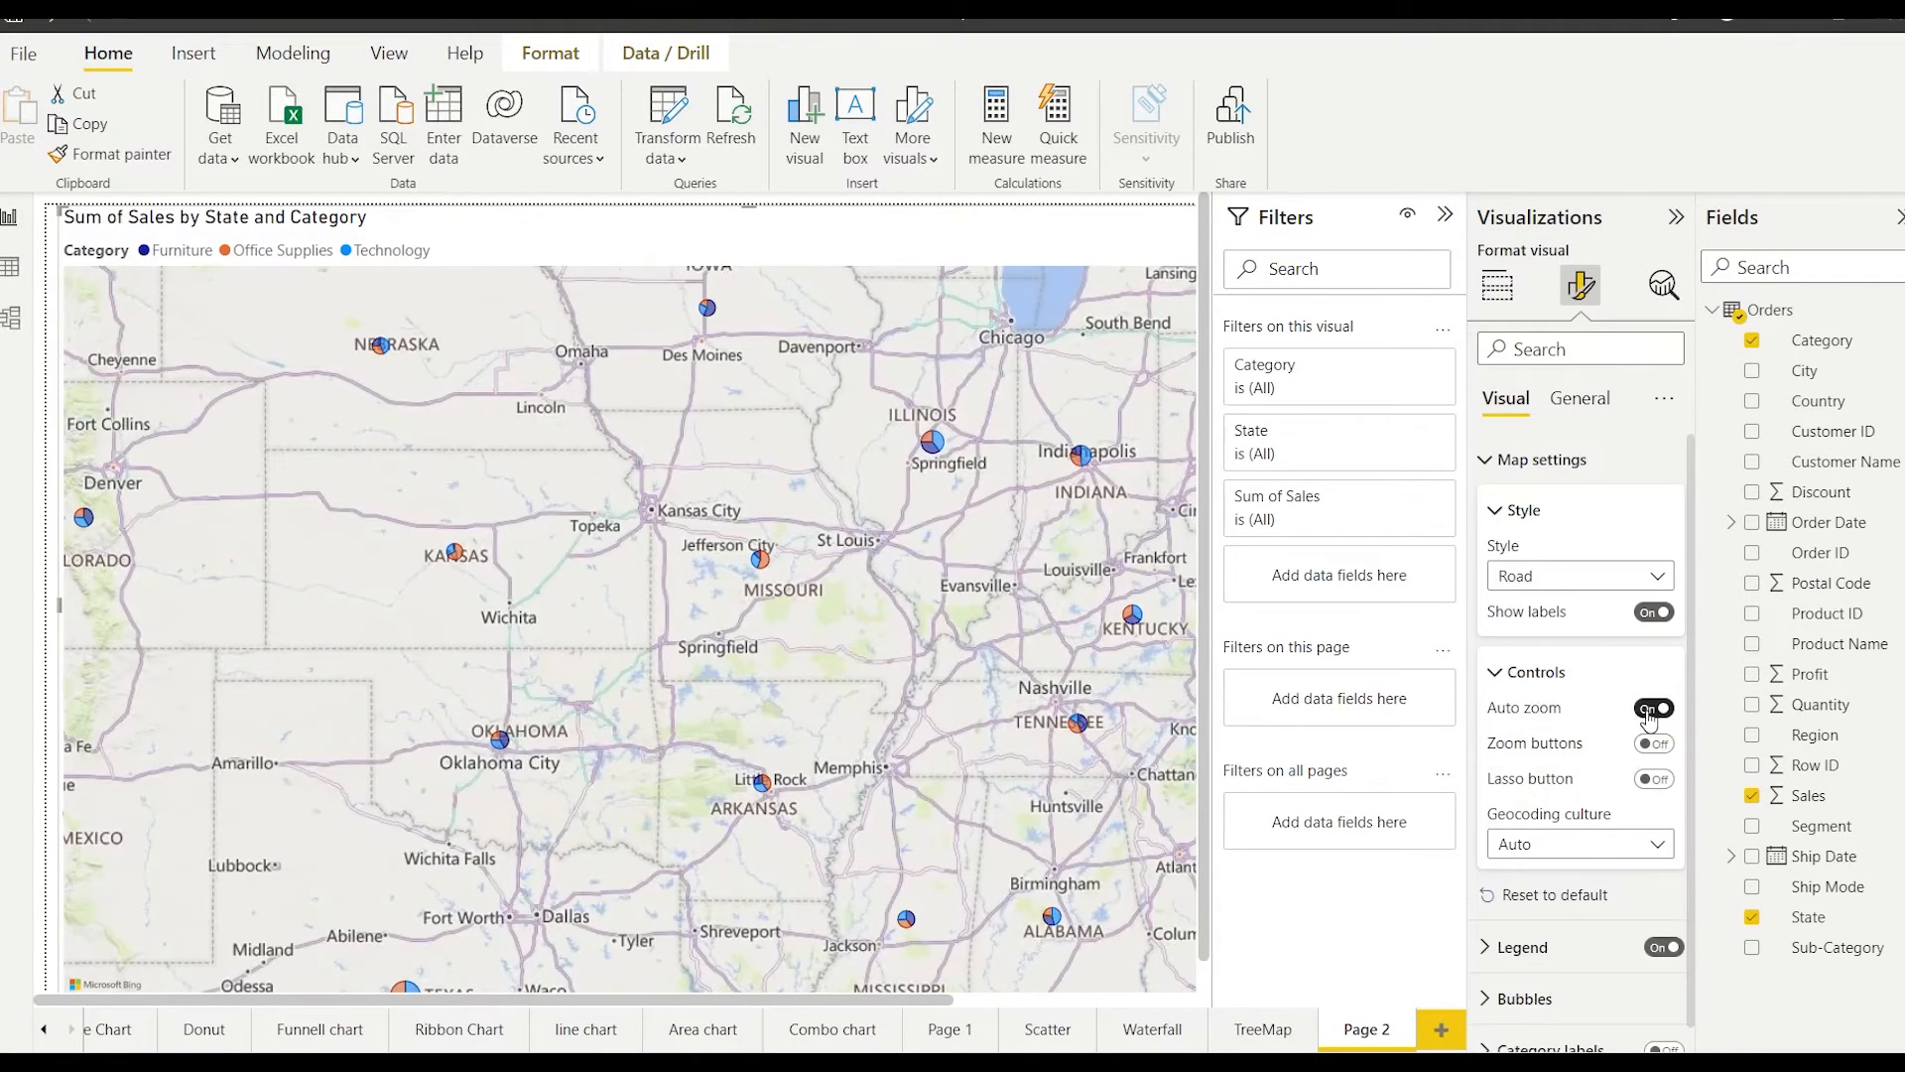
left_click(1649, 711)
scroll(915, 662, "down", 3)
scroll(917, 664, "up", 2)
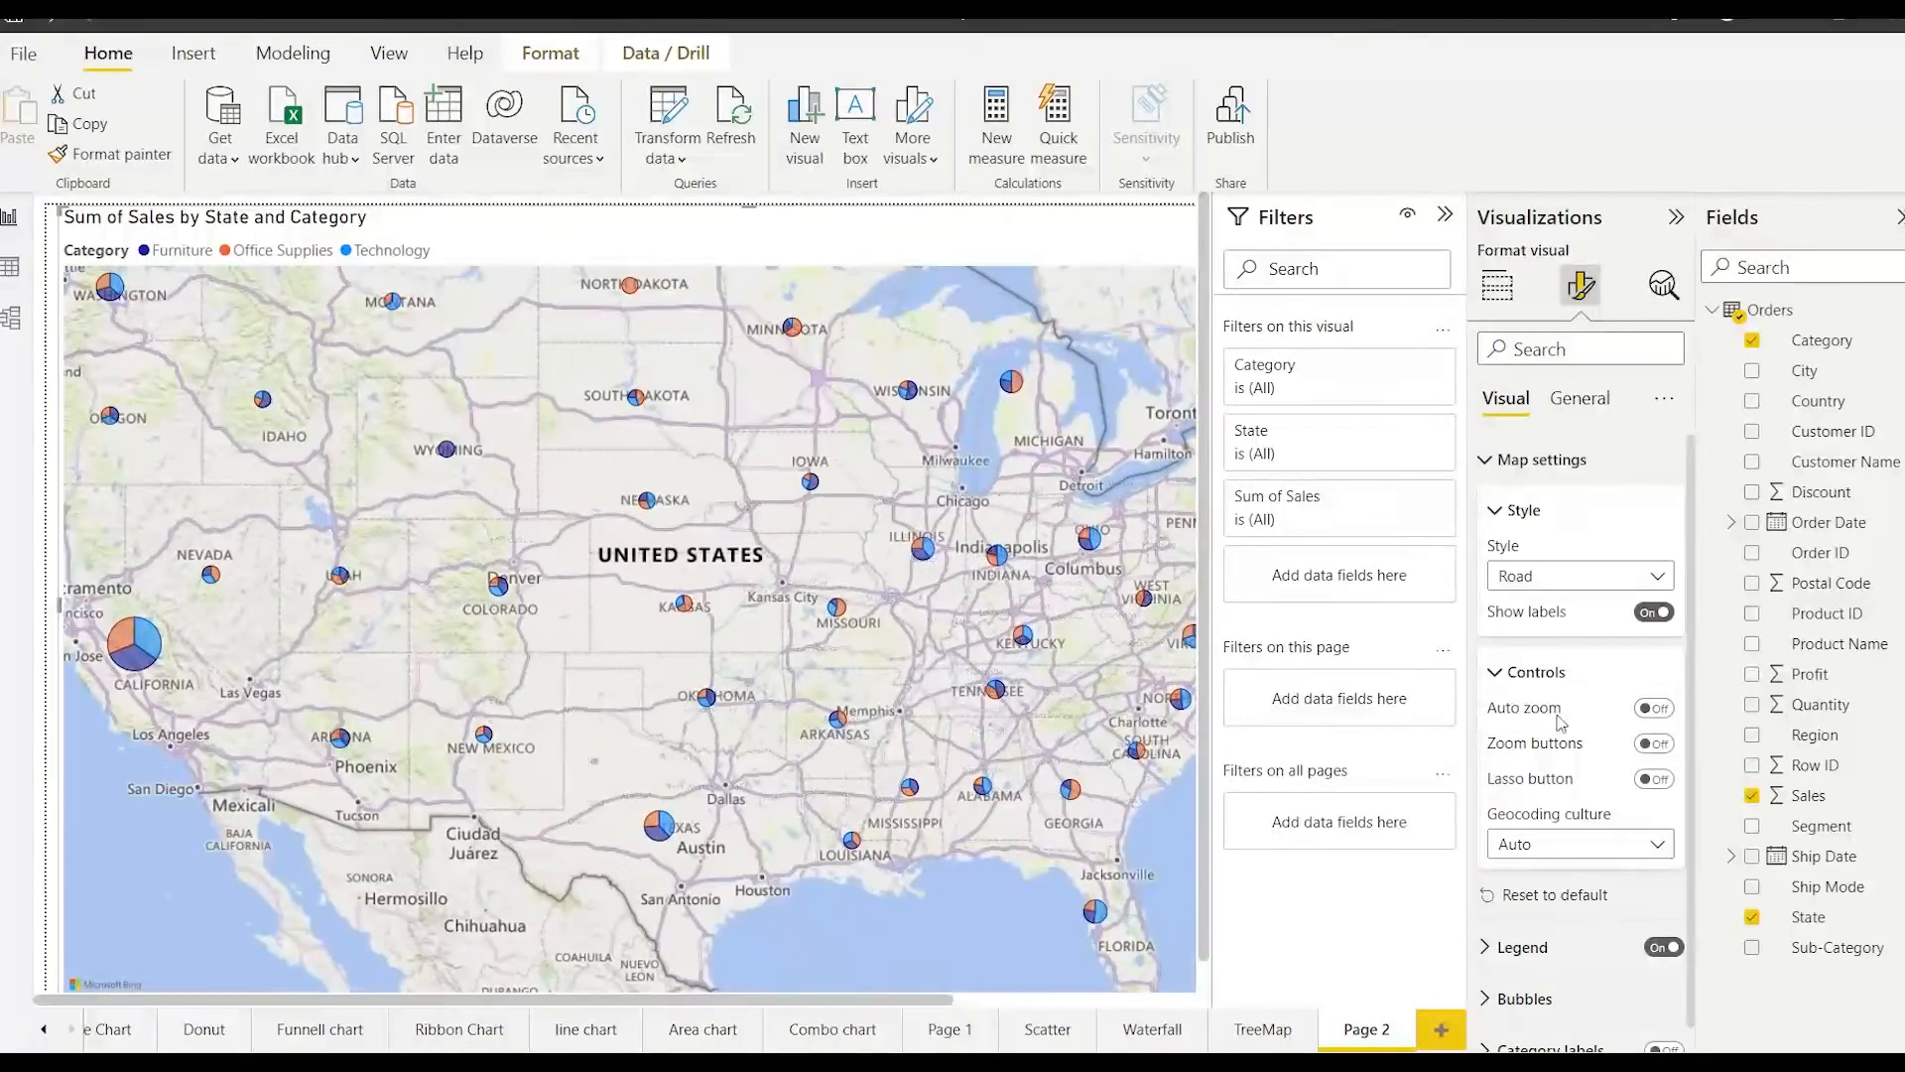
- Turn on Auto zoom and the zoom buttons in the map's controls, and test zooming the map in and out
left_click(1655, 708)
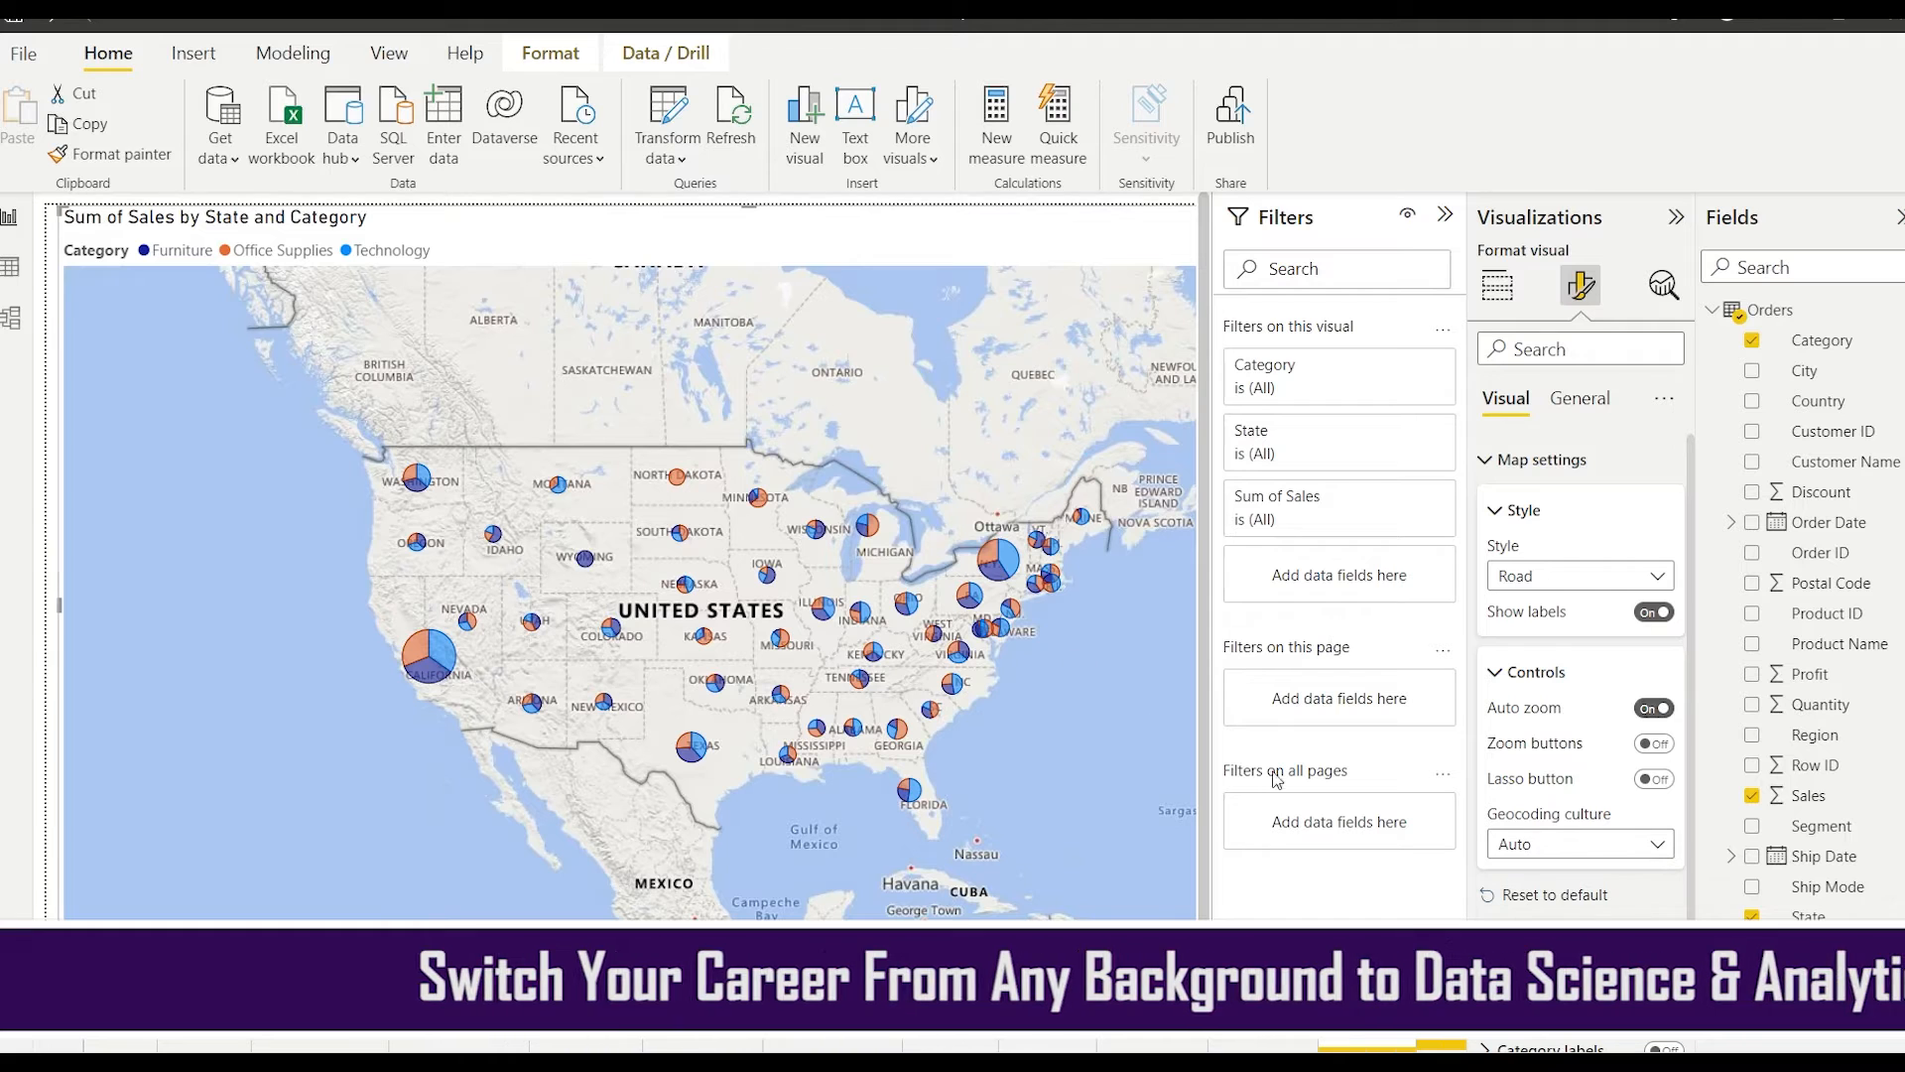
left_click(1658, 744)
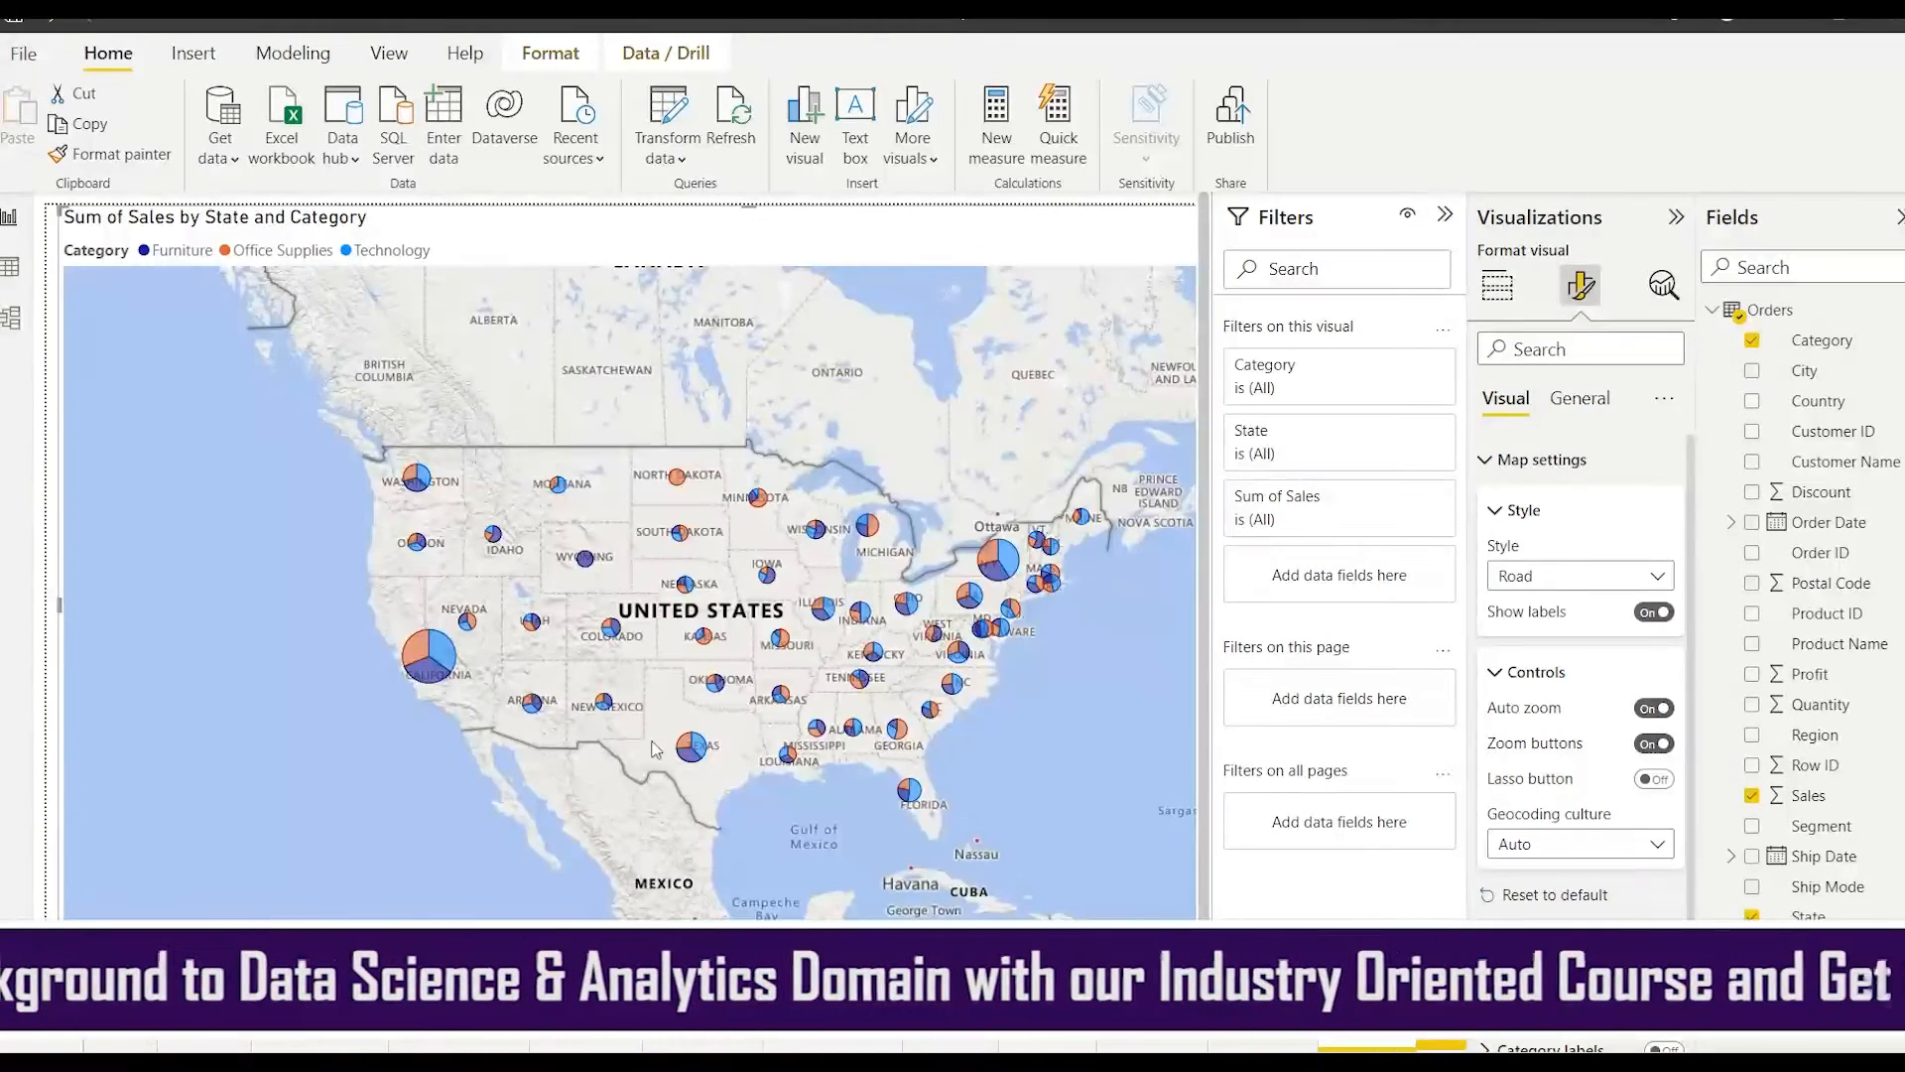
scroll(744, 544, "down", 3)
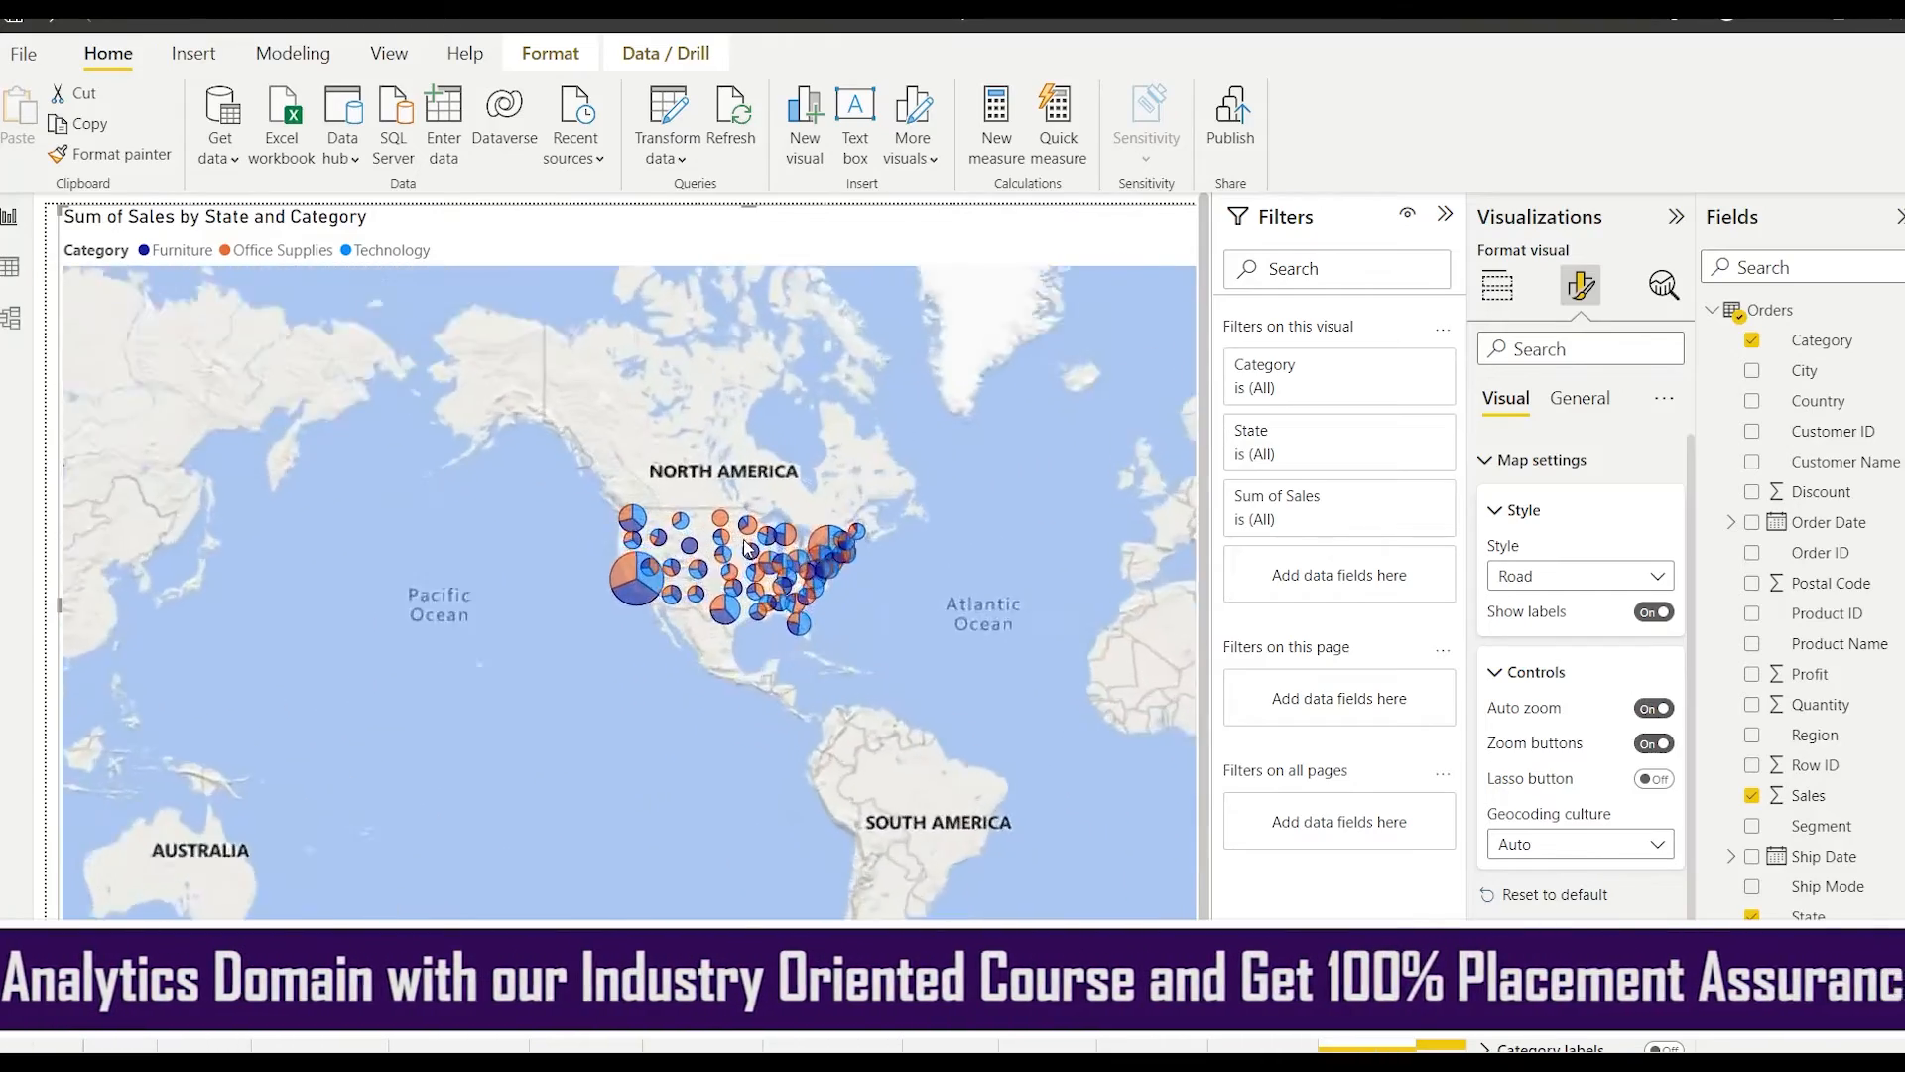
scroll(747, 547, "up", 5)
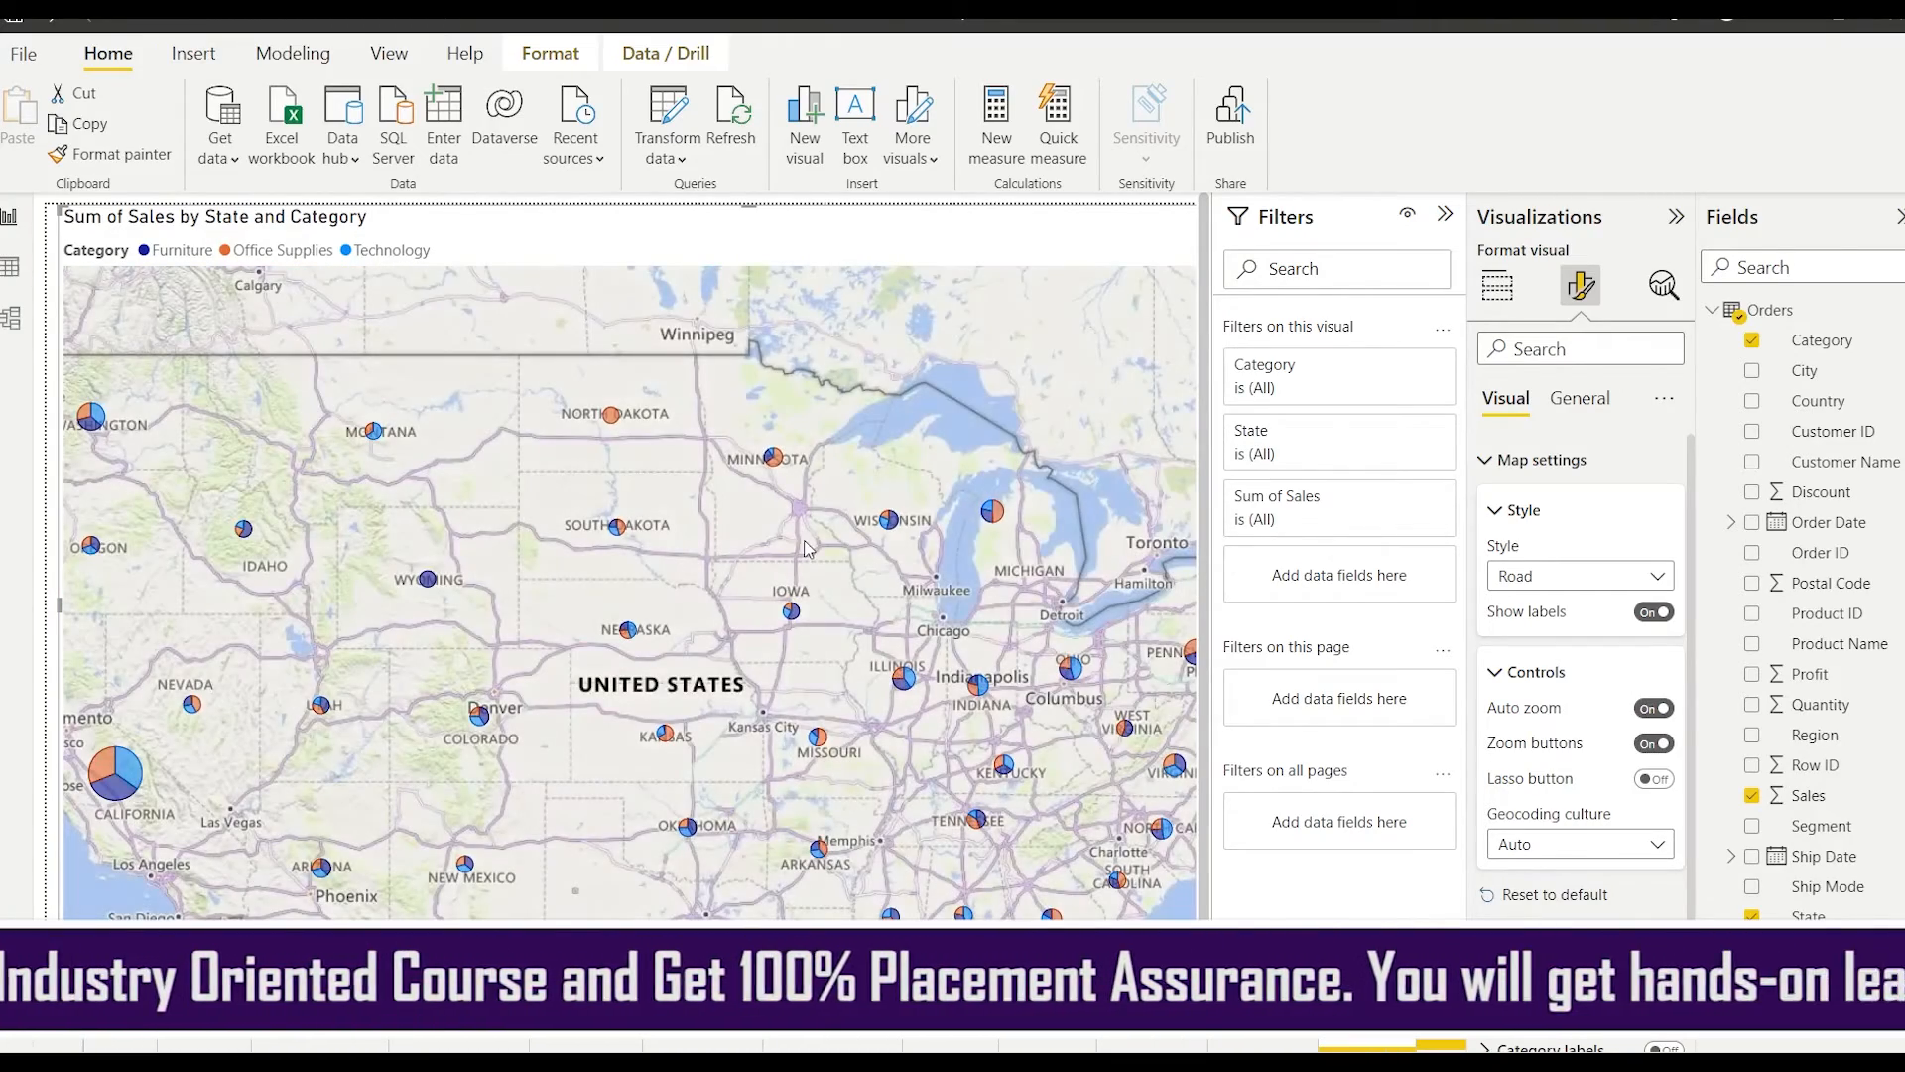
scroll(1017, 628, "down", 3)
scroll(1017, 630, "down", 2)
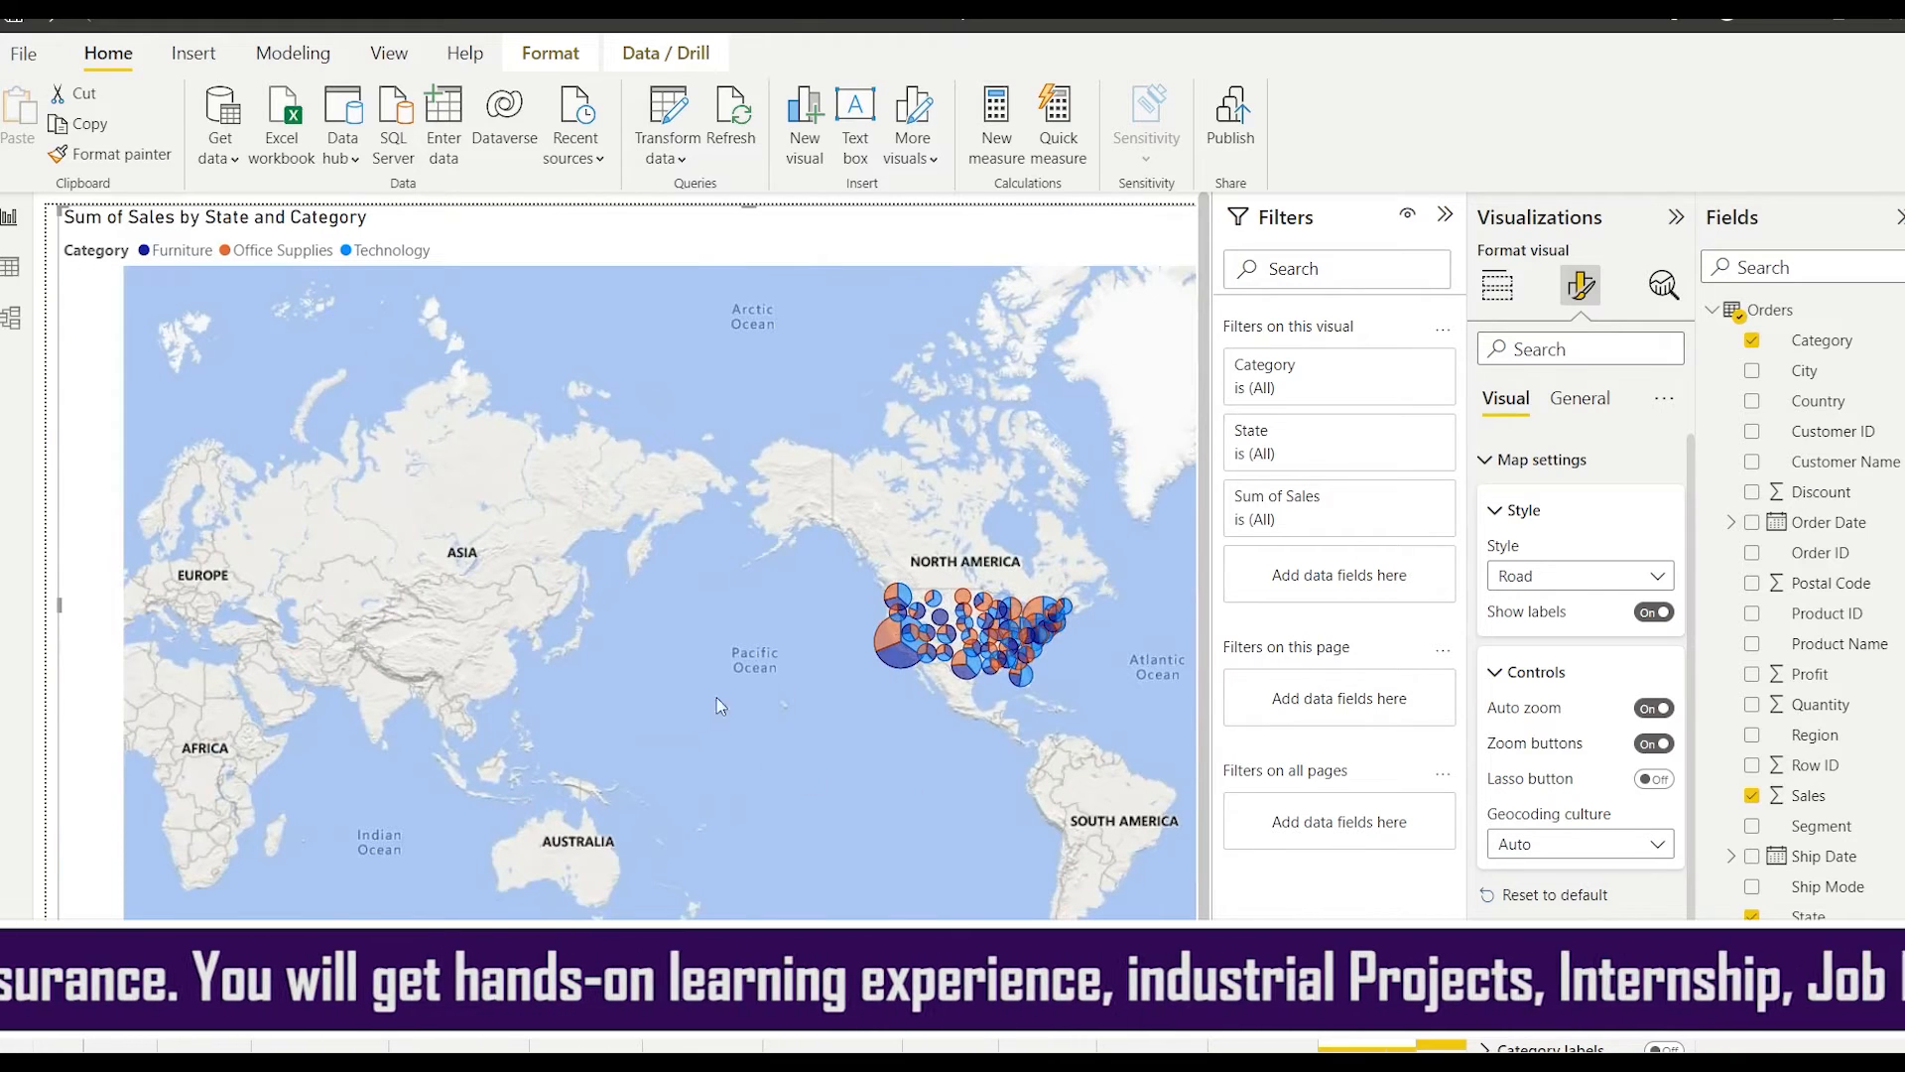
mouse_move(872, 671)
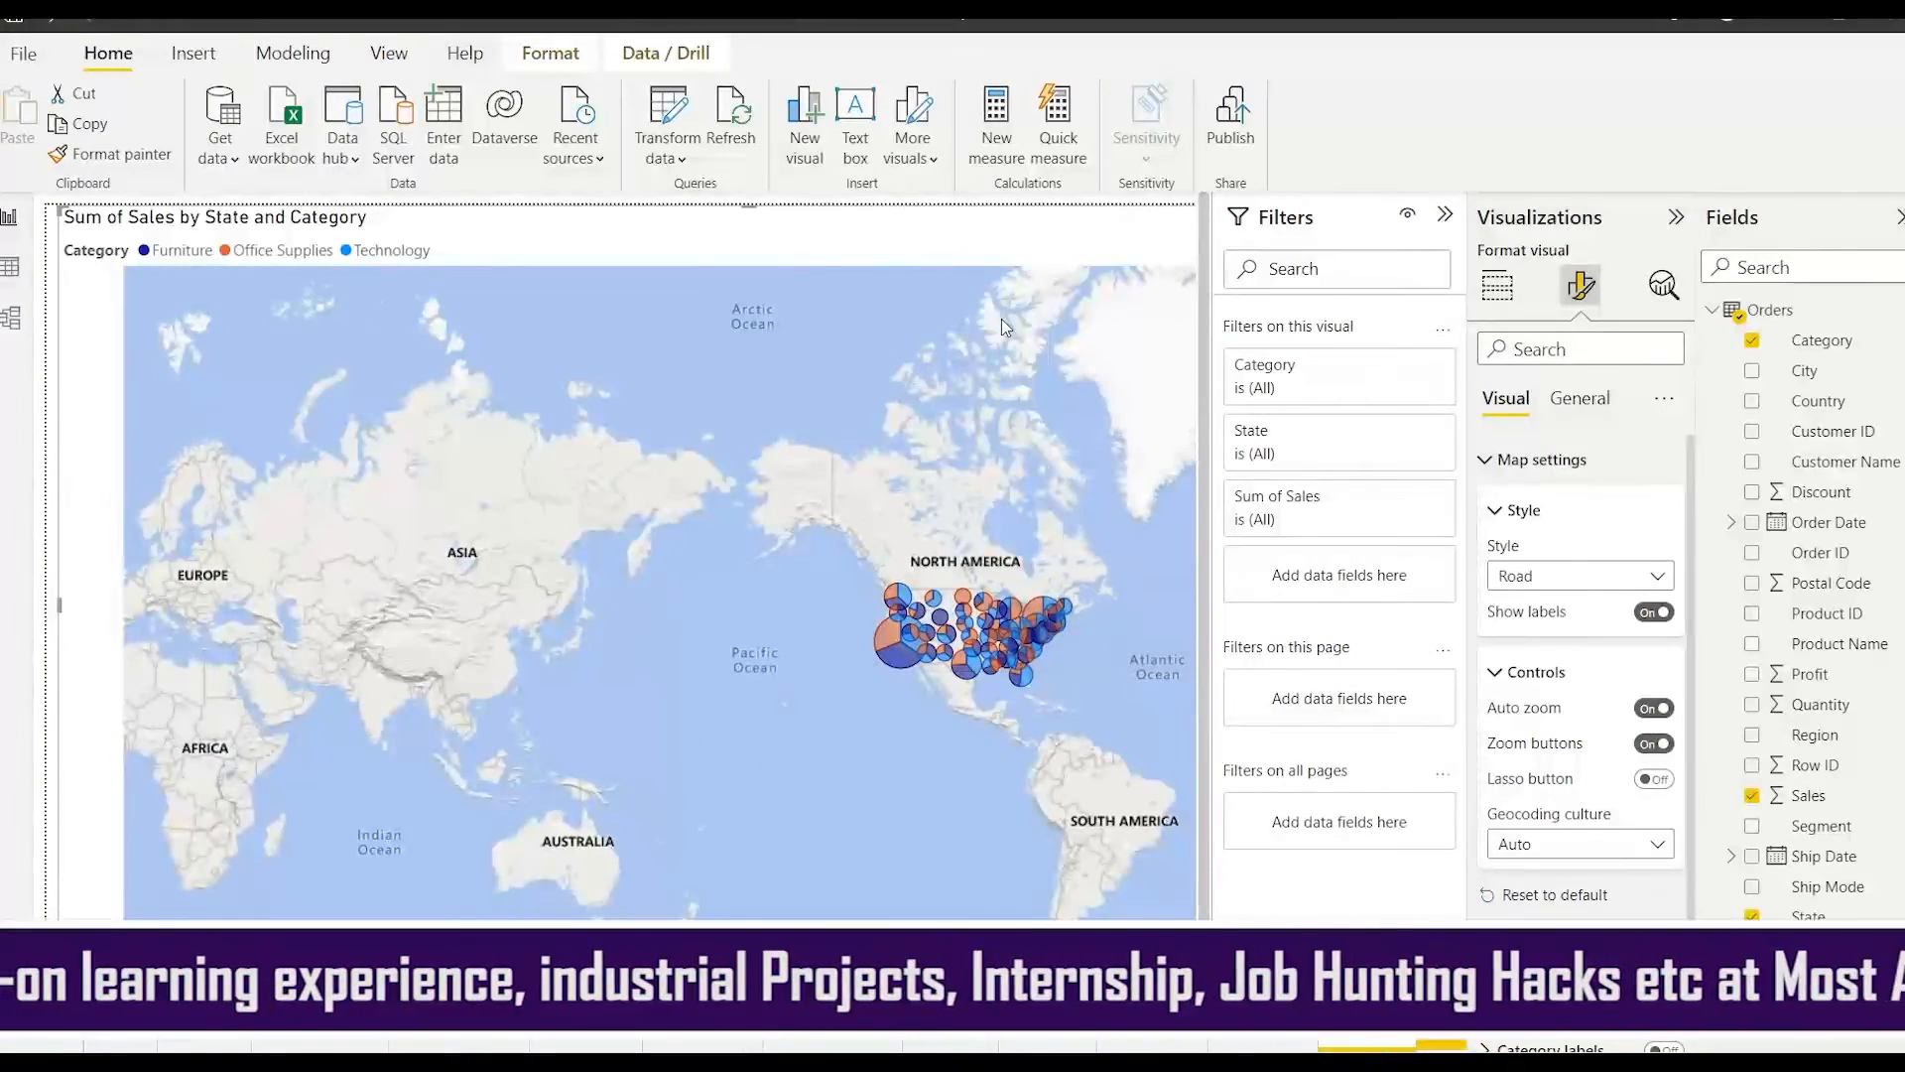
scroll(703, 620, "up", 5)
scroll(704, 620, "down", 3)
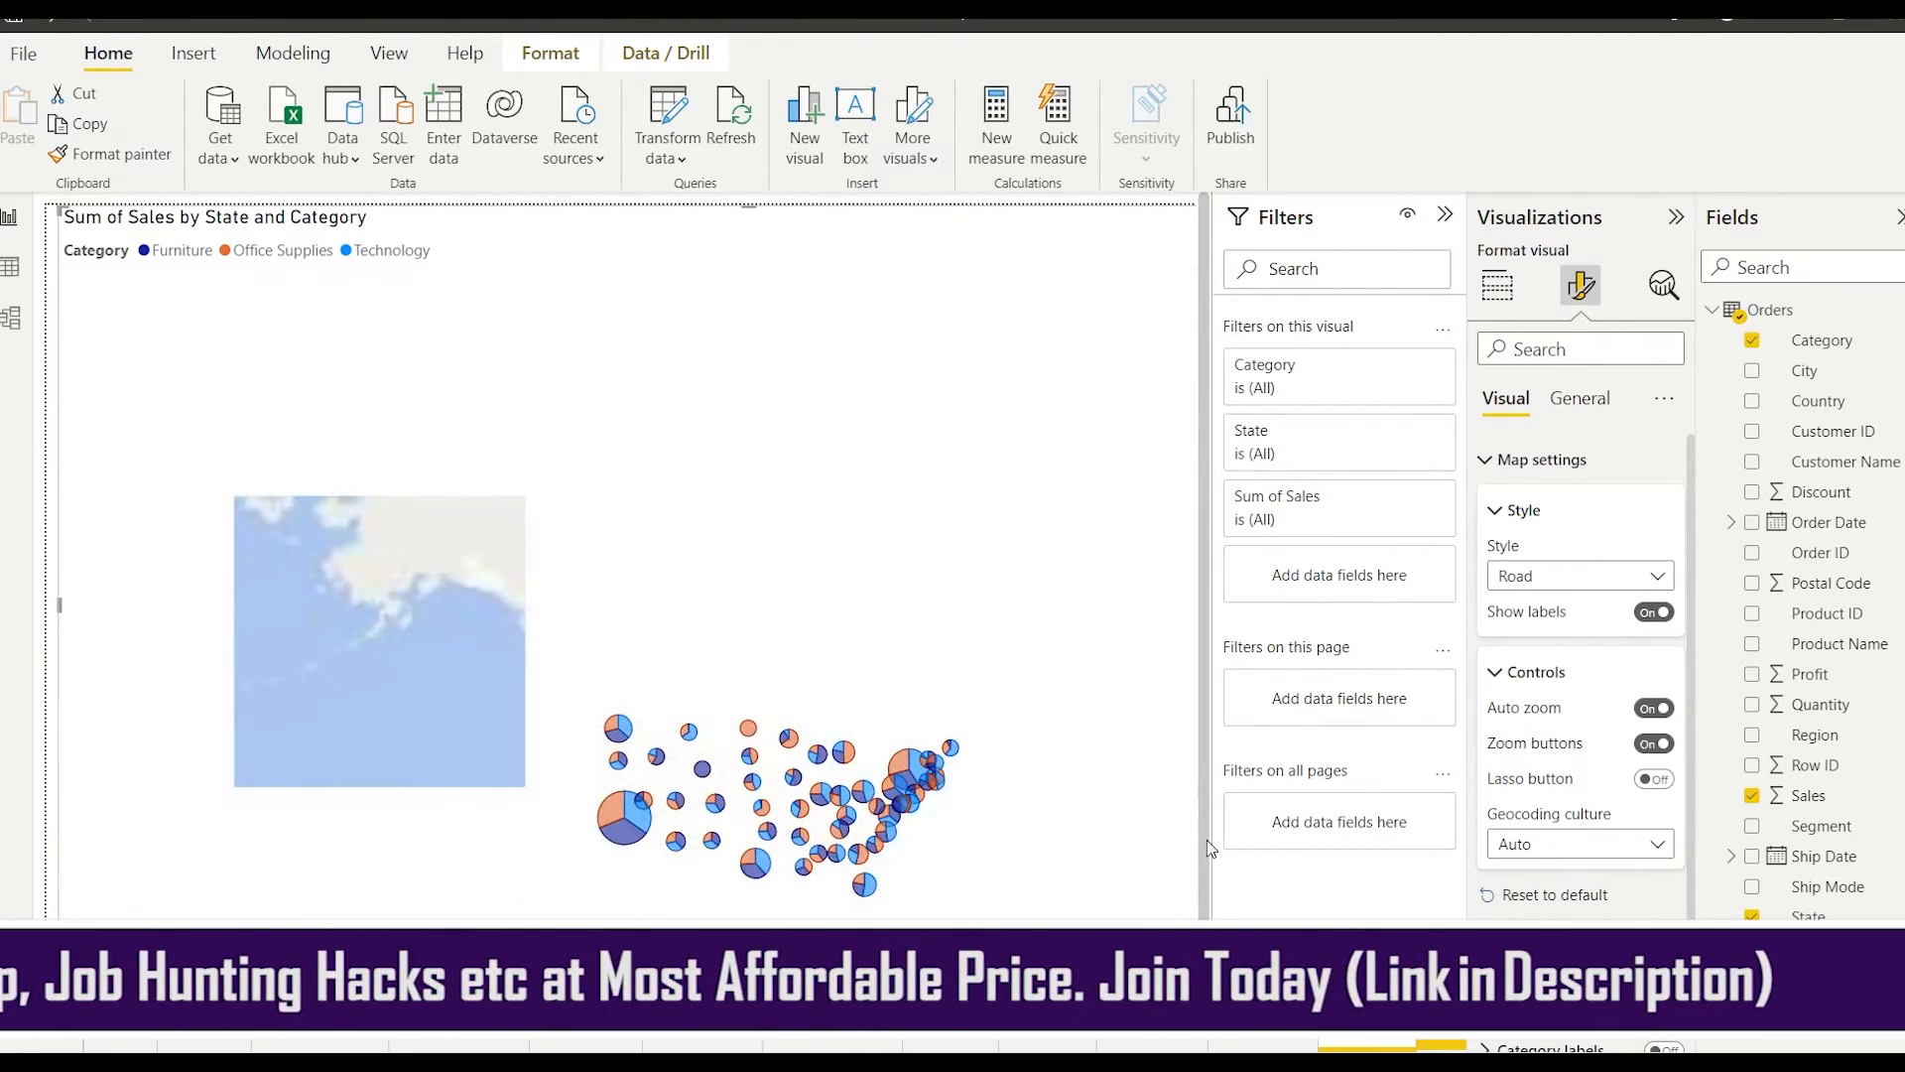
scroll(1197, 844, "down", 1)
- Test the map's zoom-in and zoom-out buttons and switch the zoom buttons off again
left_click_drag(874, 1021, 1116, 1022)
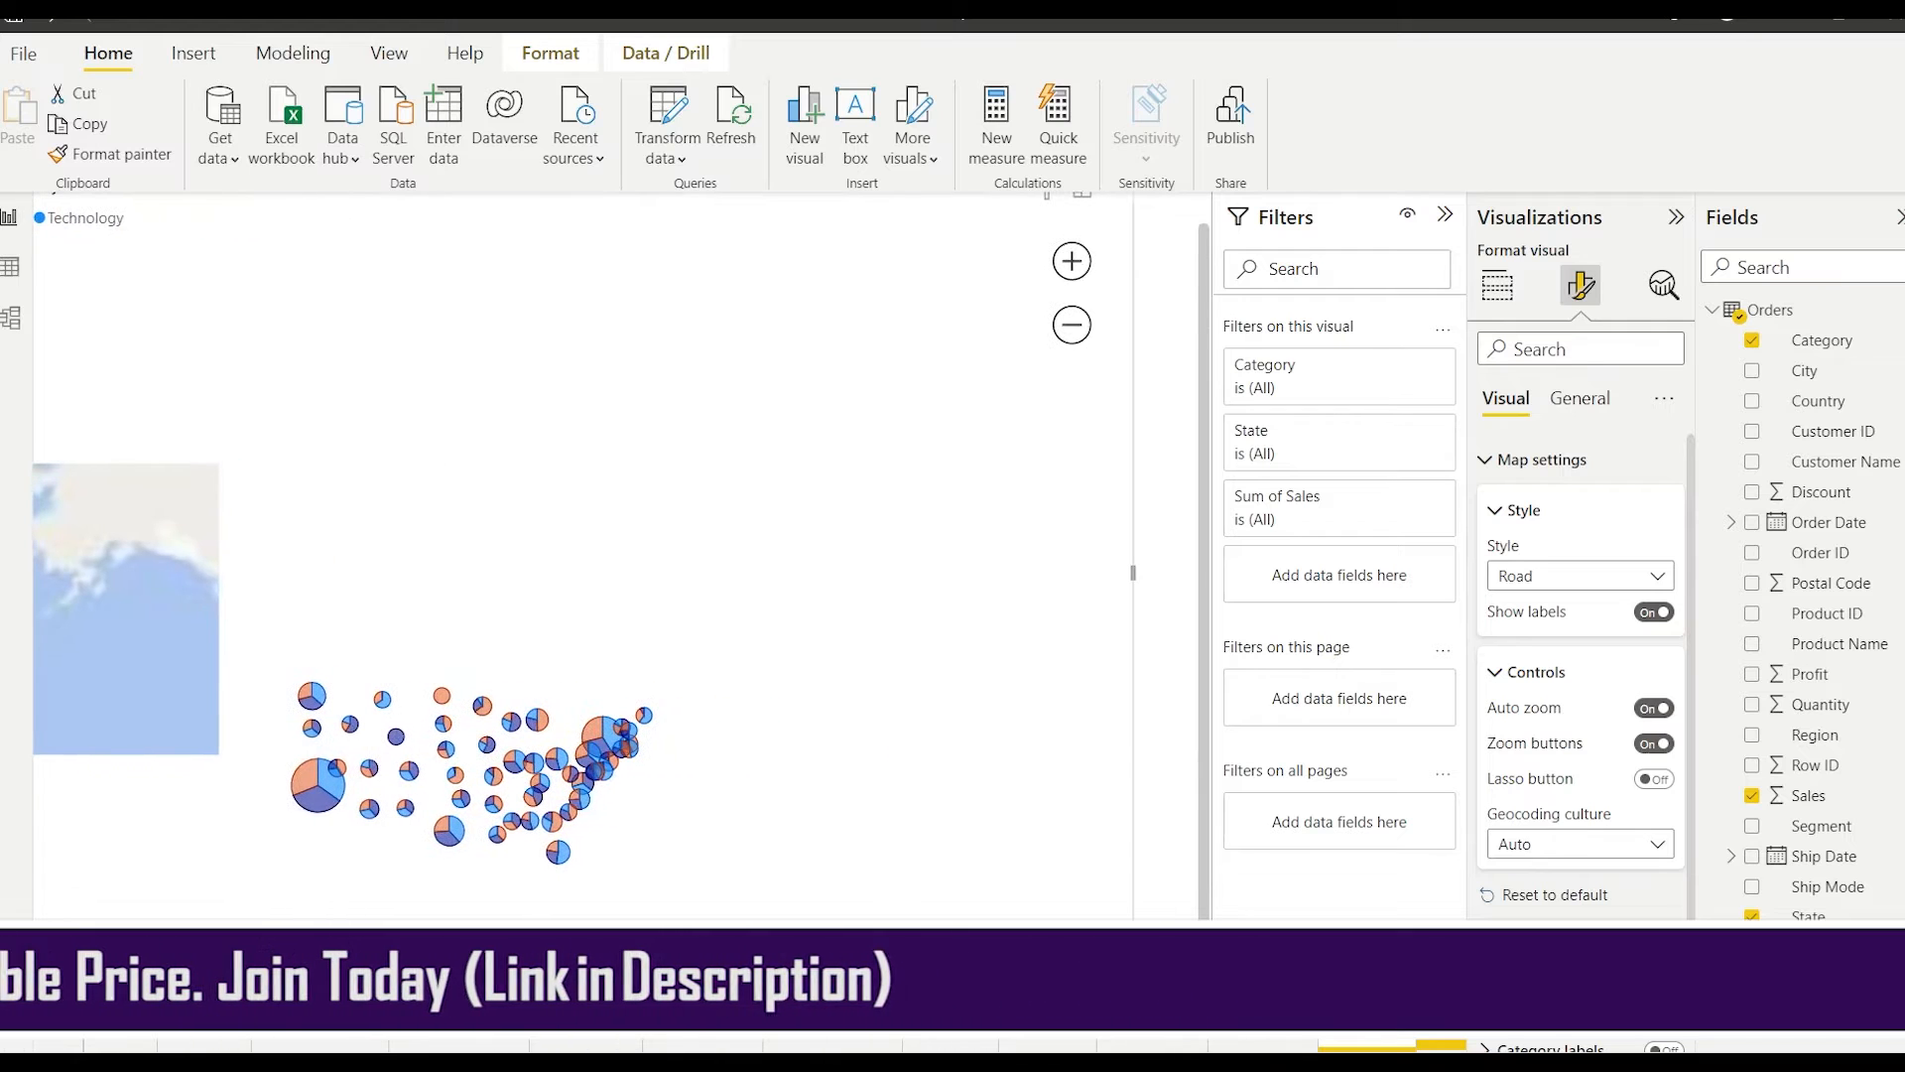
left_click(1072, 261)
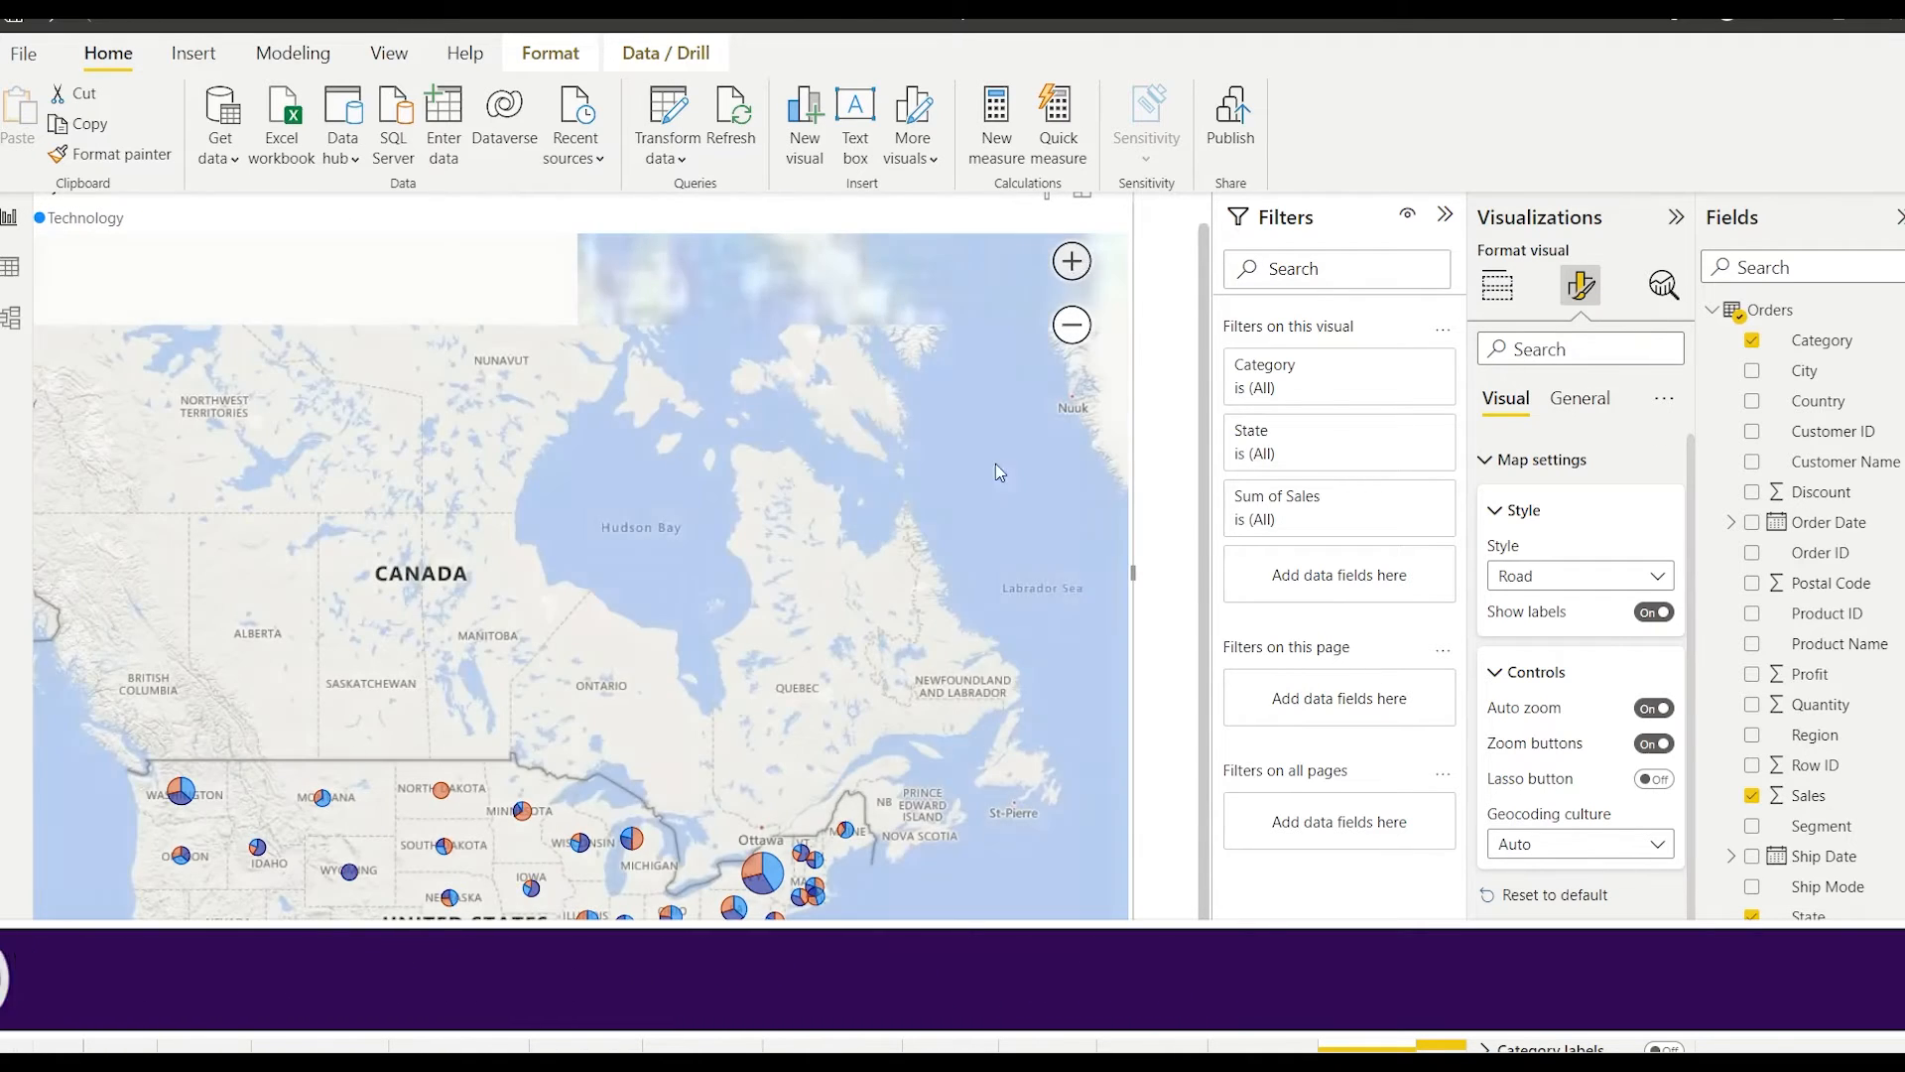
left_click(1072, 323)
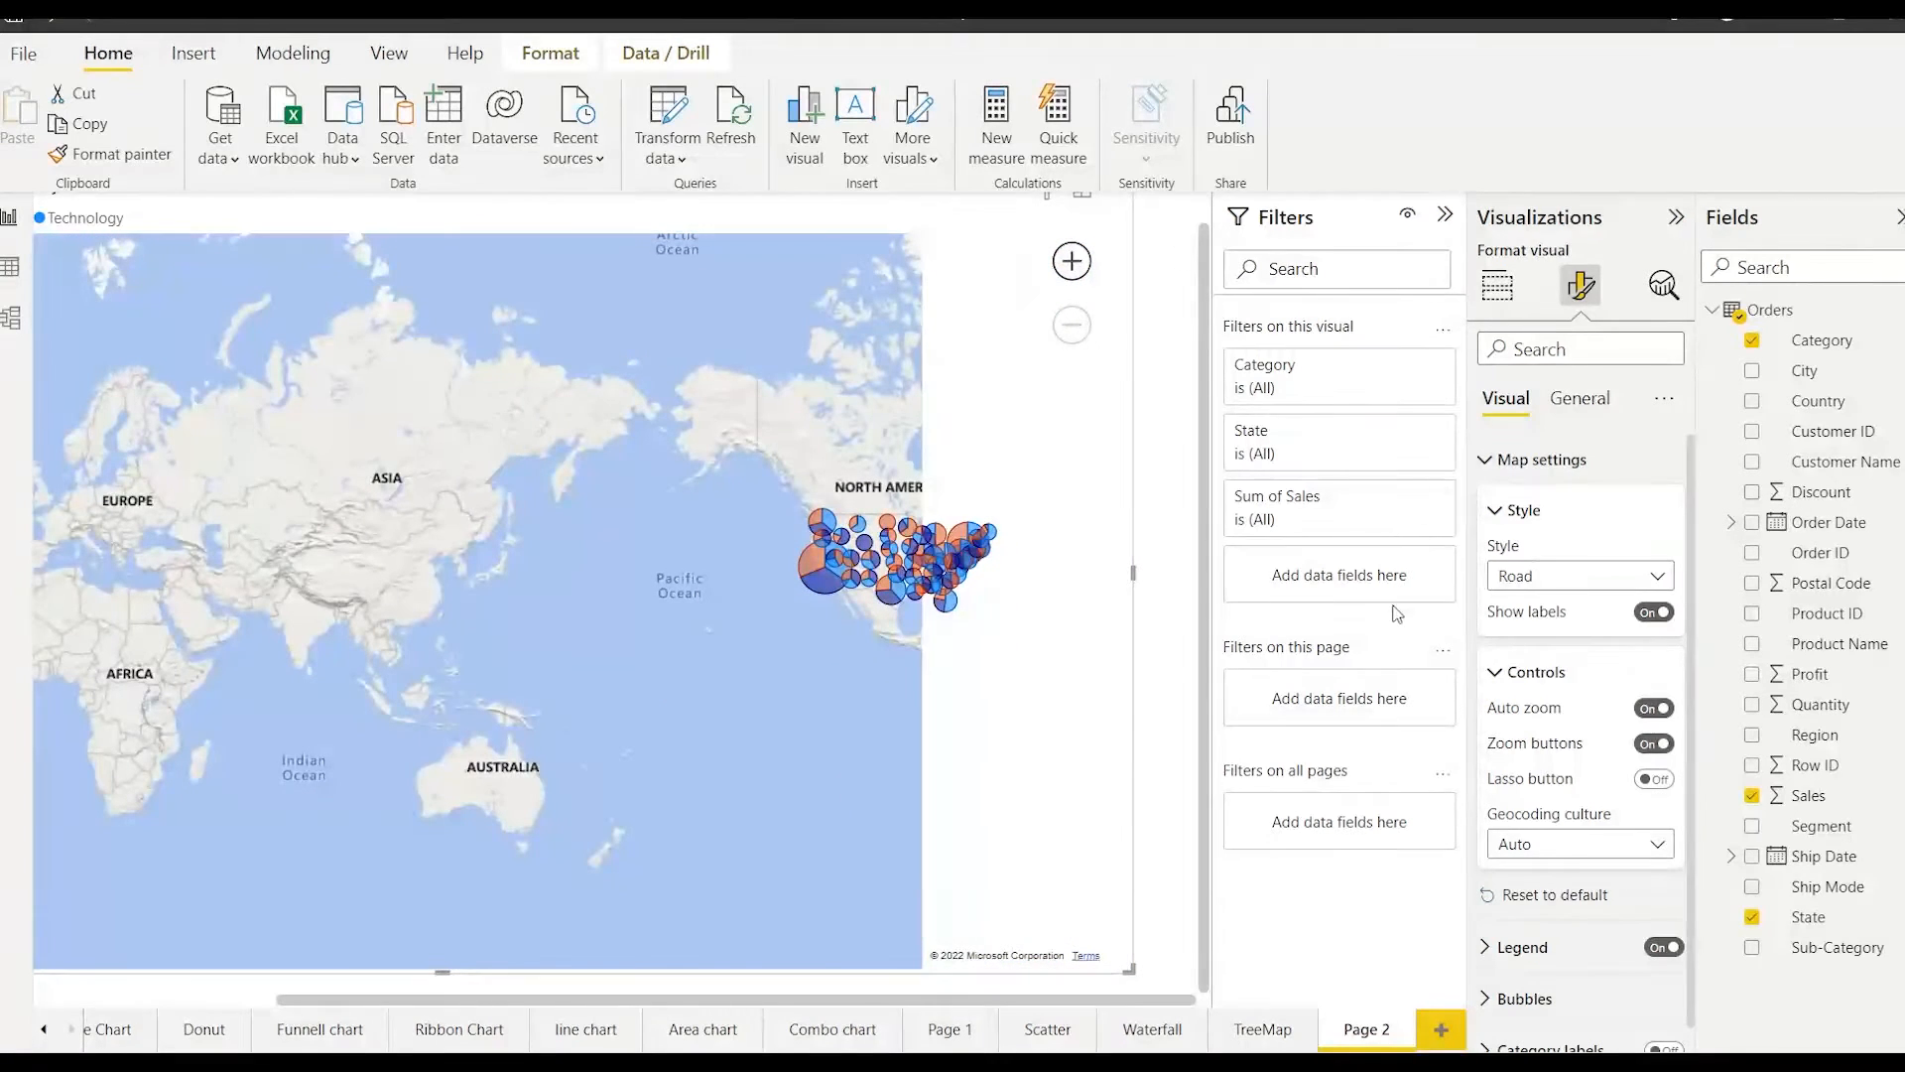
left_click(1652, 745)
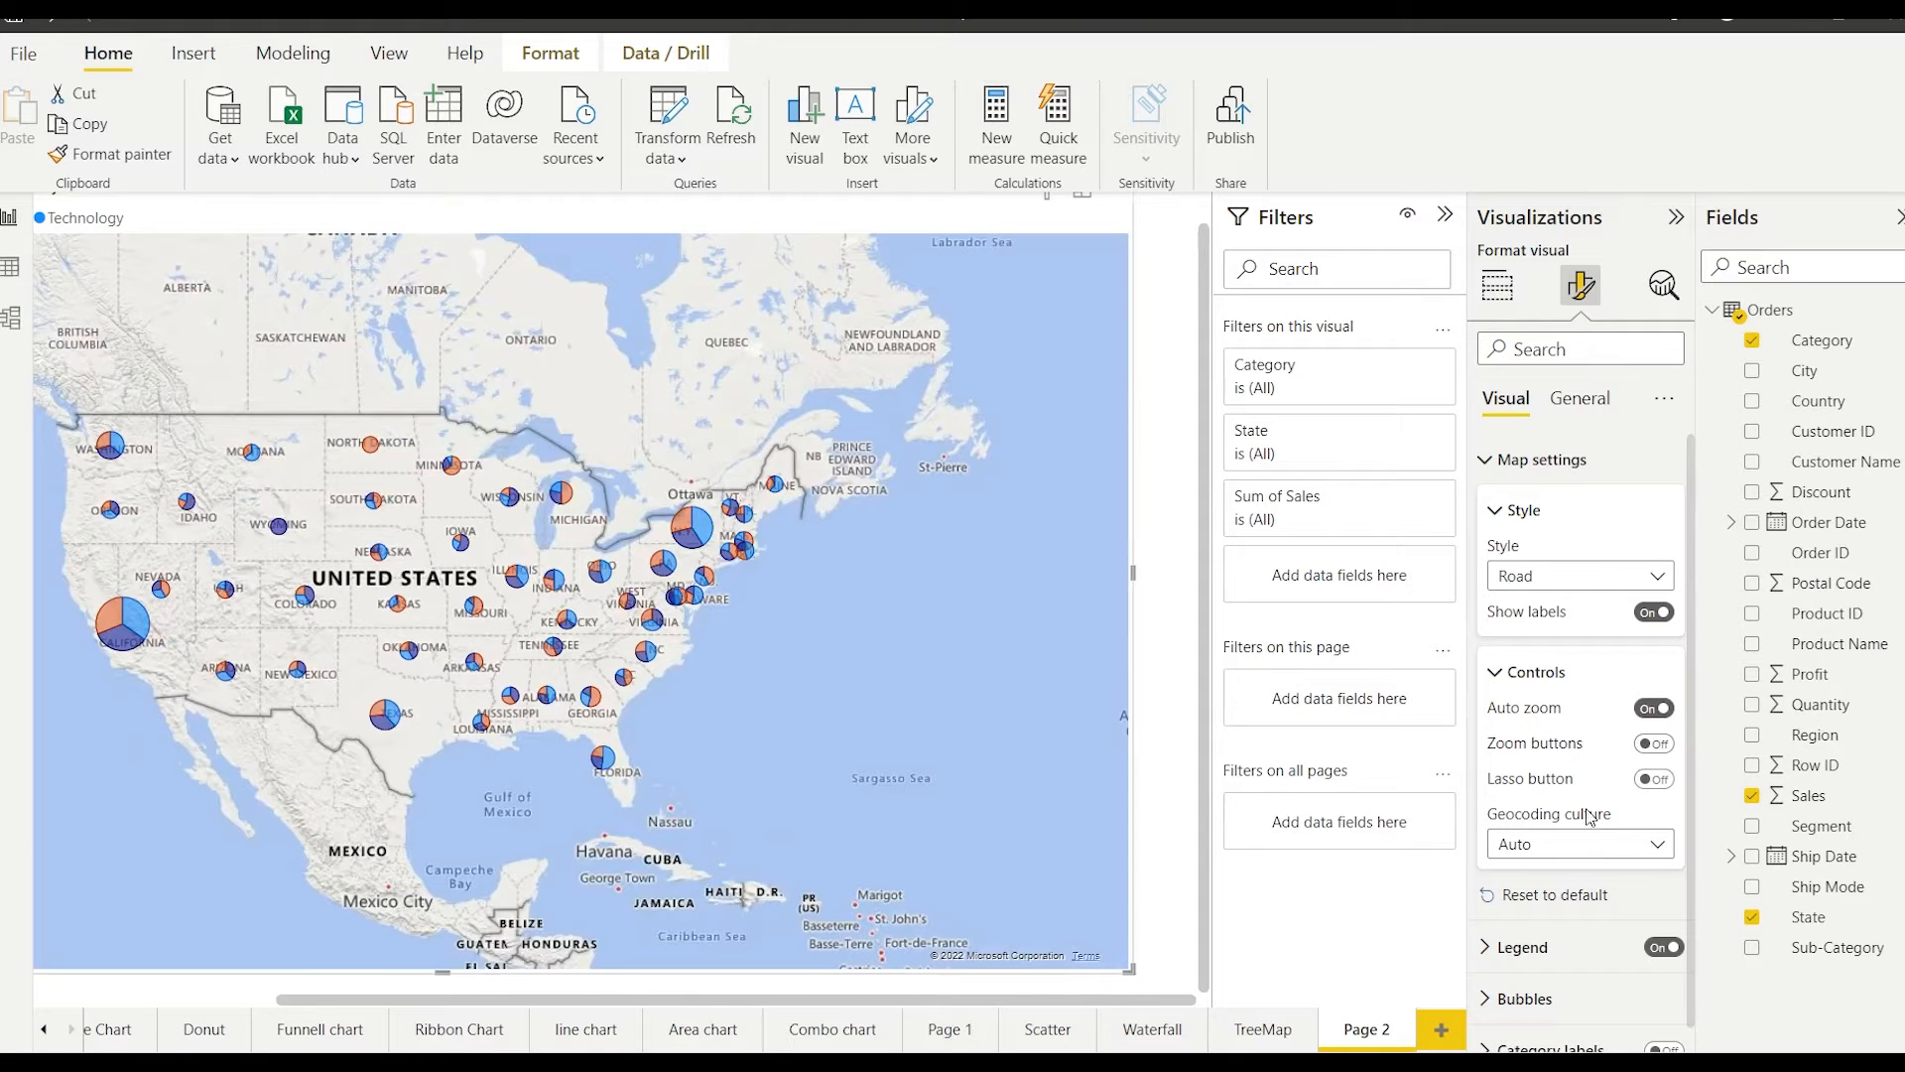
- Try the JA geocoding culture for the map and reset the map settings to default
left_click(1565, 855)
left_click(1566, 904)
left_click(1563, 854)
left_click(1534, 889)
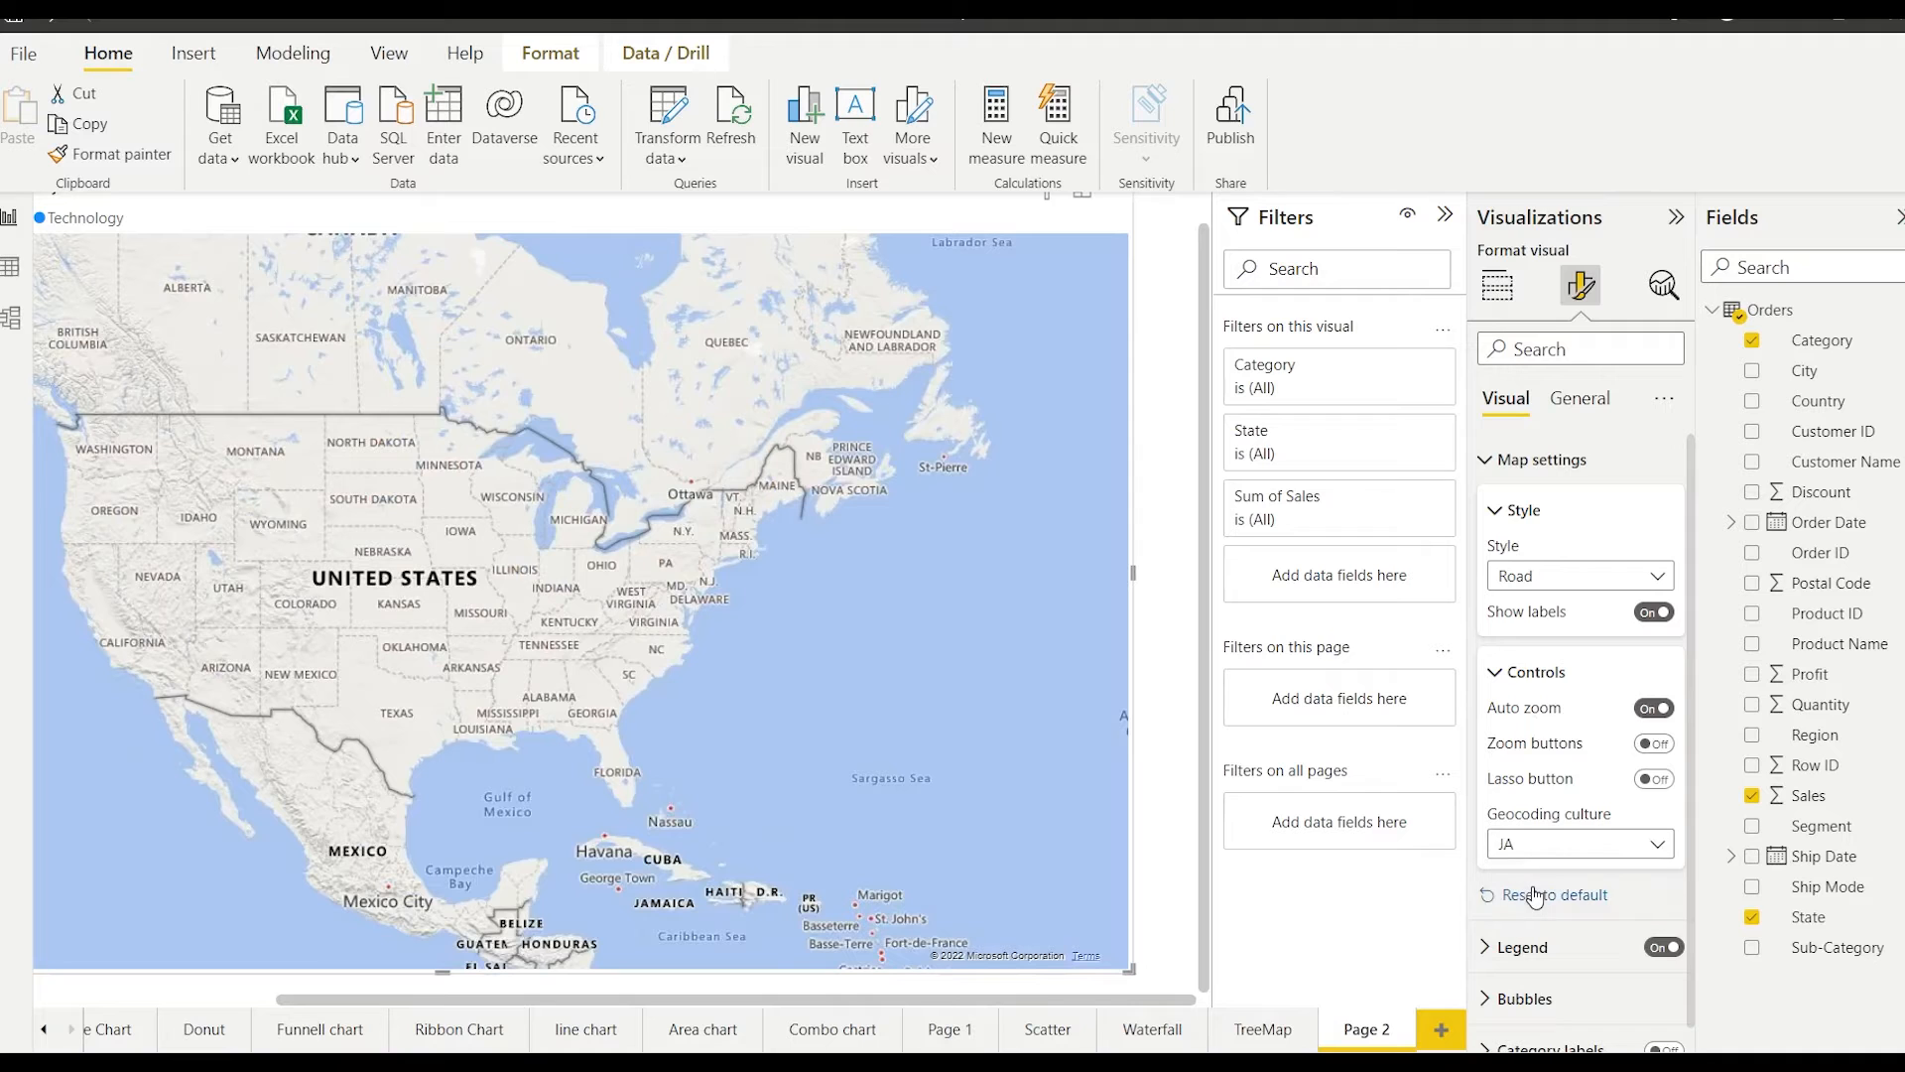
left_click(1534, 894)
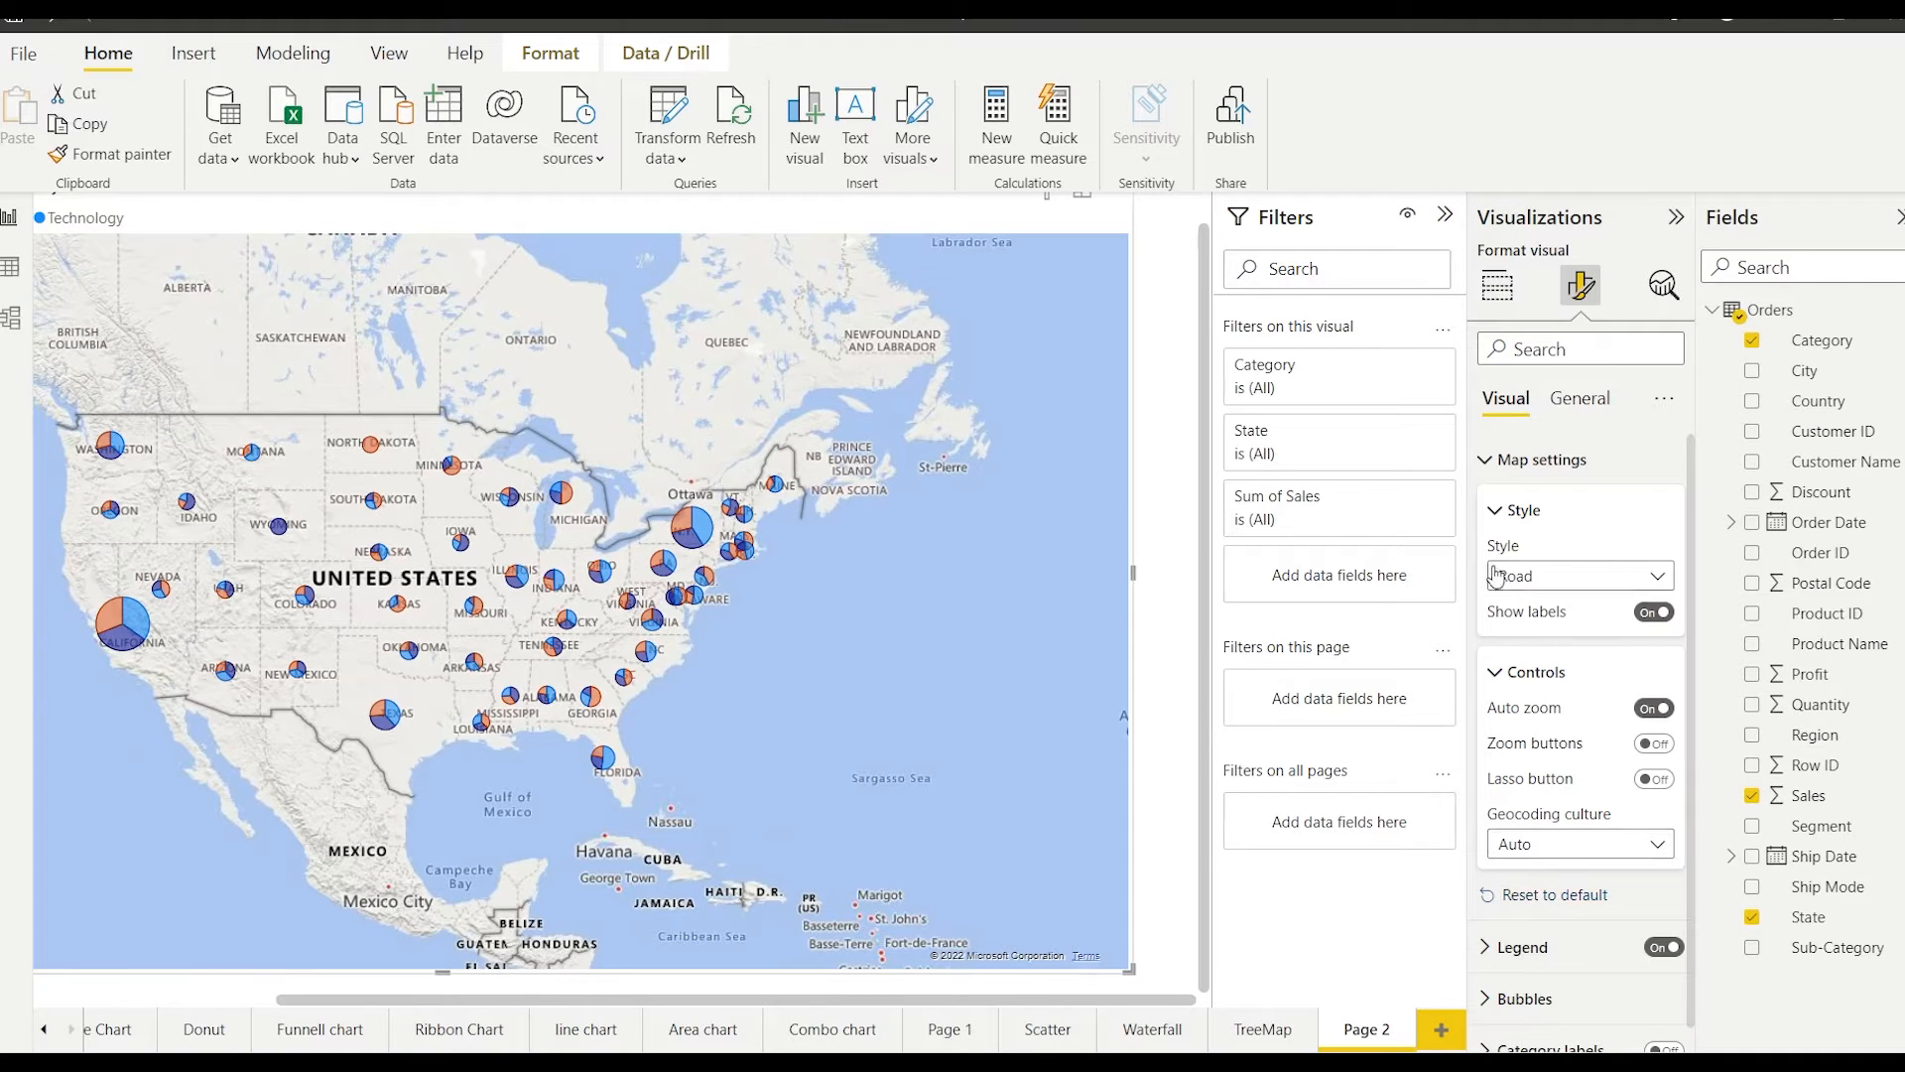
left_click(1484, 472)
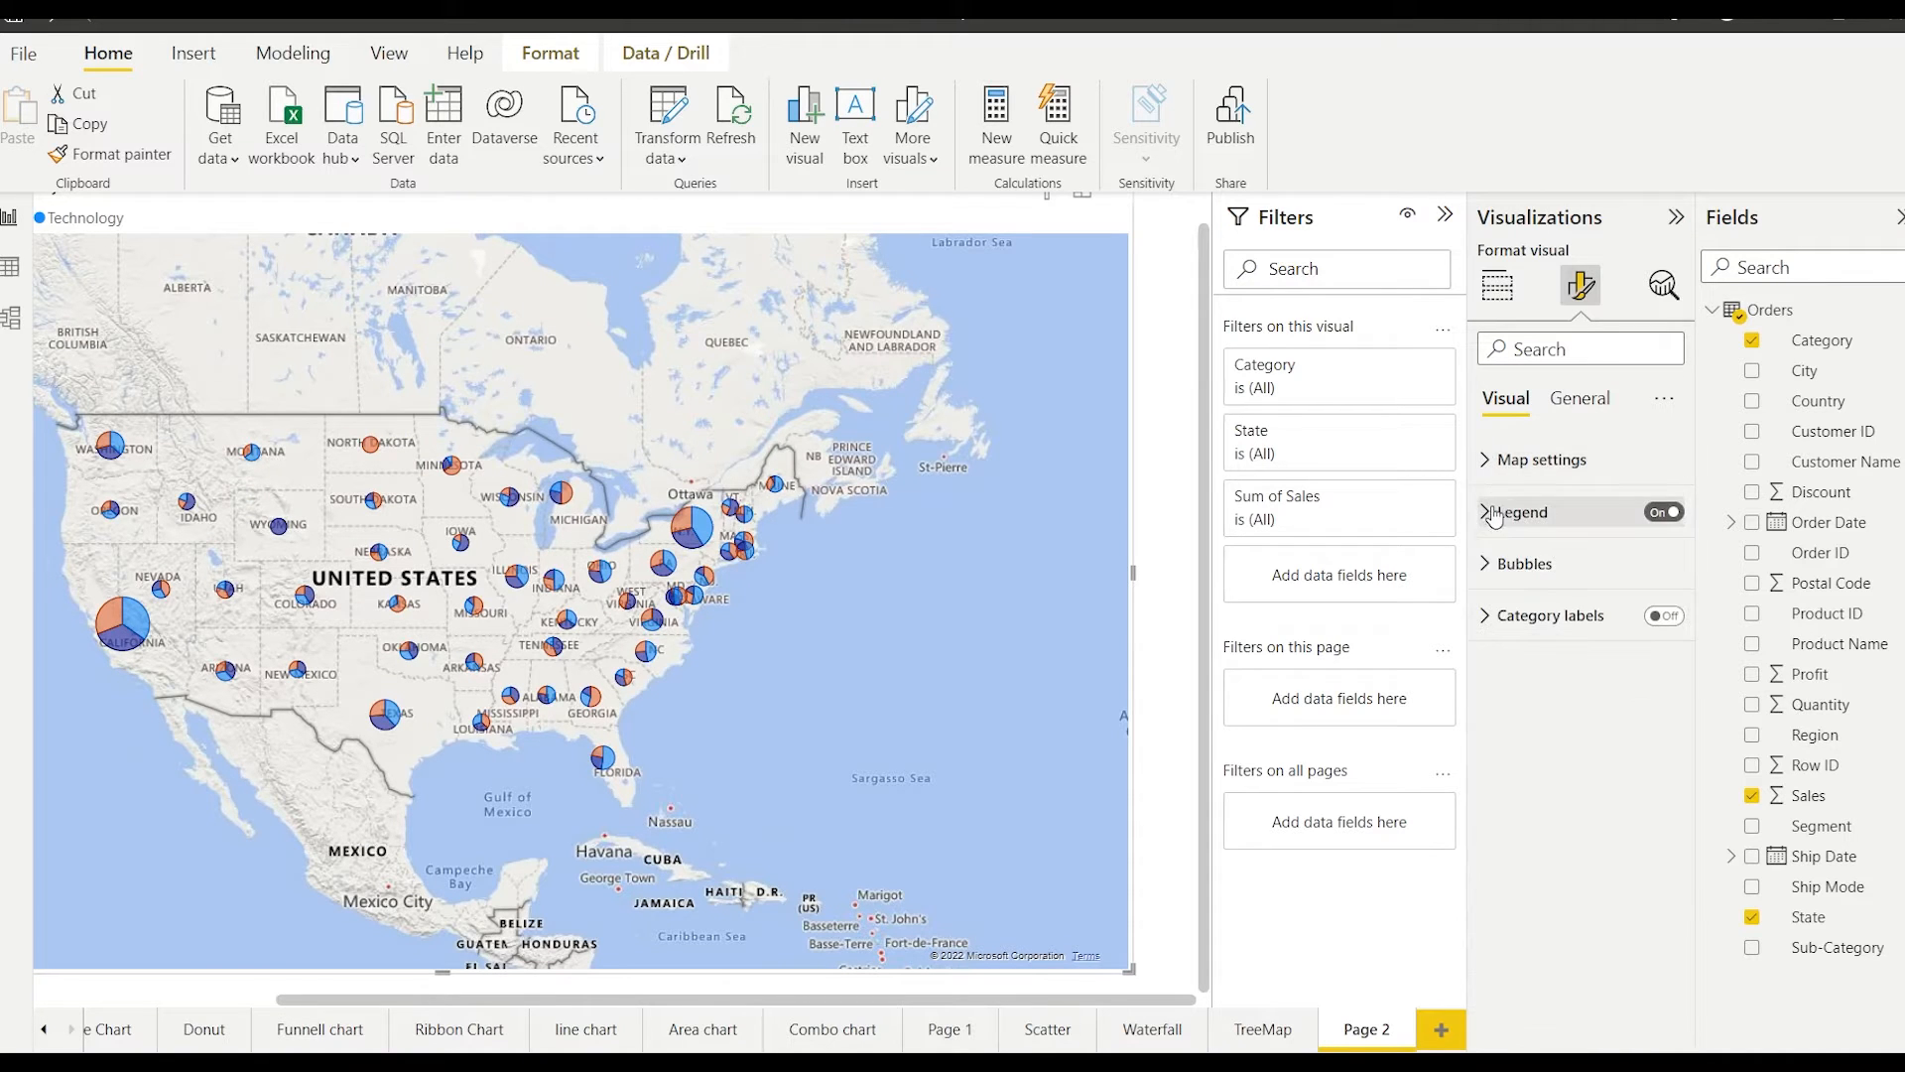
- Hide the map's legend, inspect the map without it, and show the legend again
left_click(1481, 526)
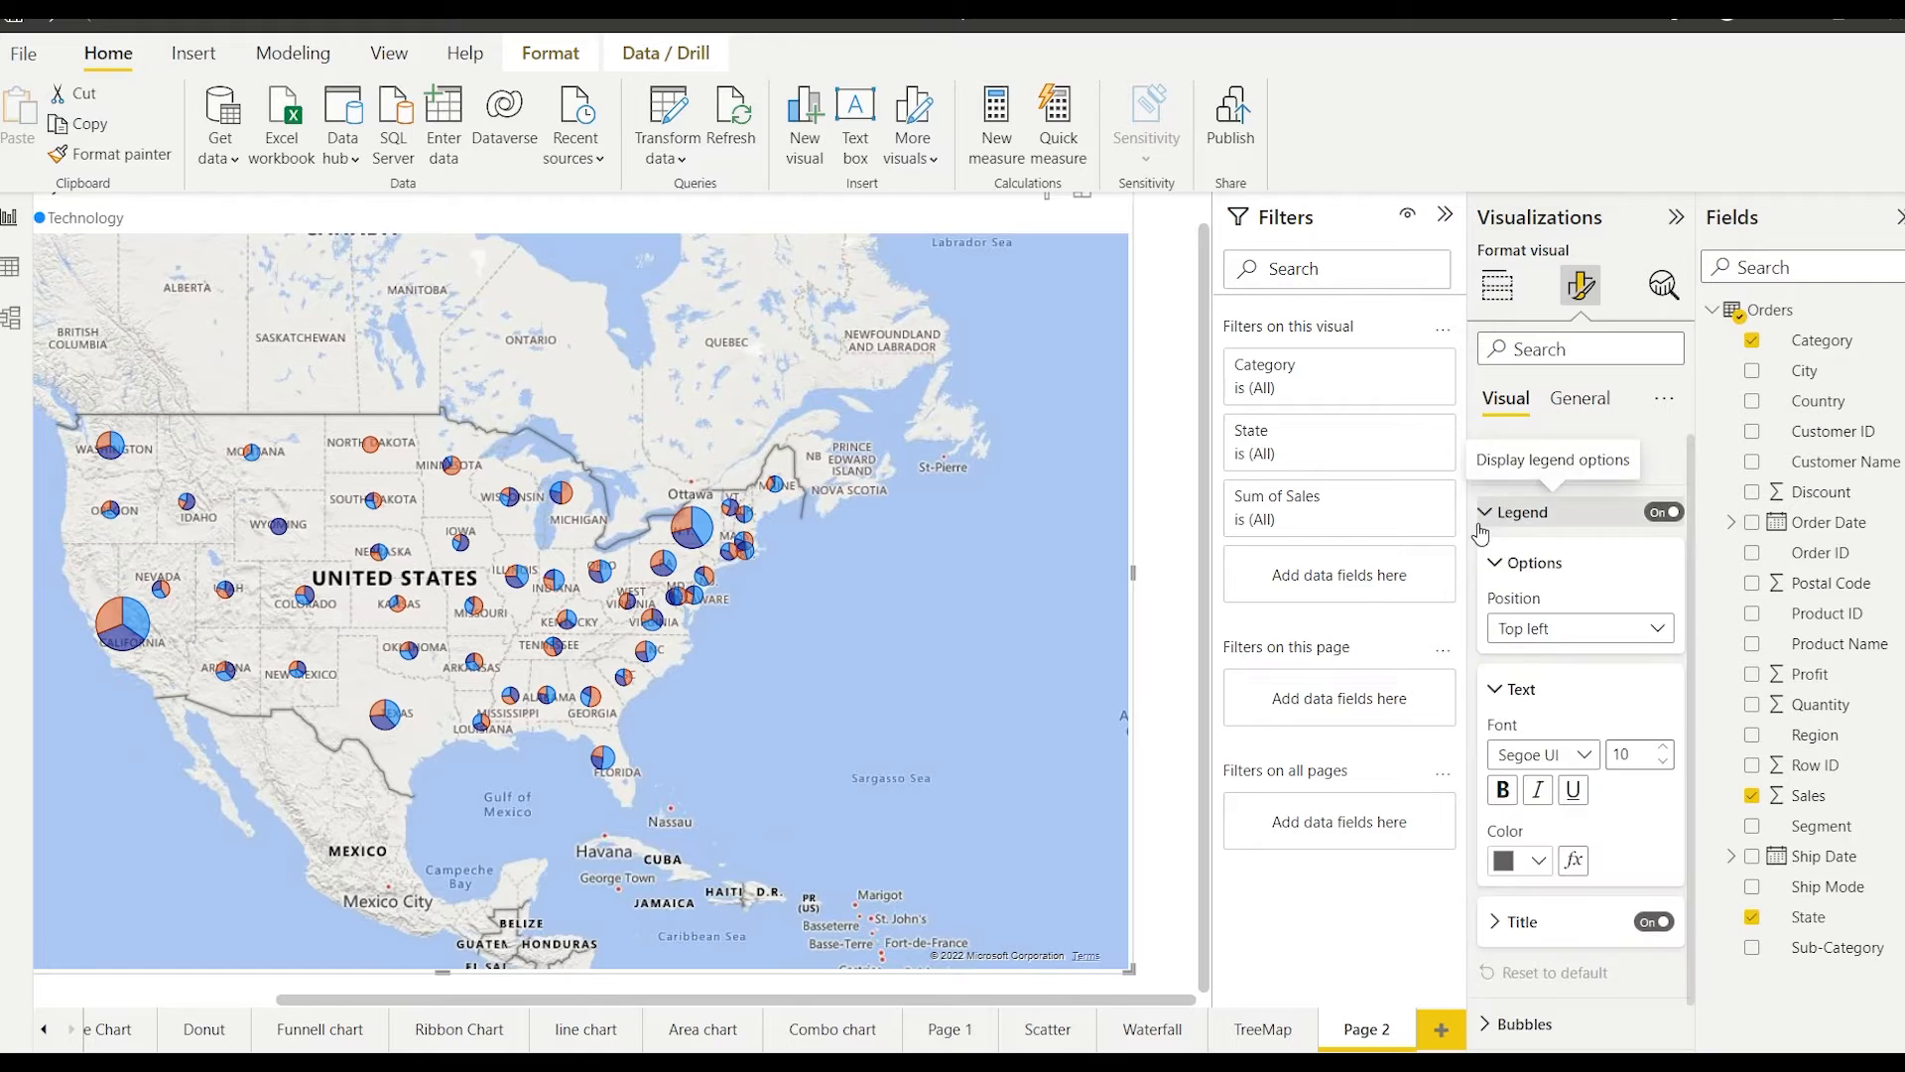
left_click(1668, 512)
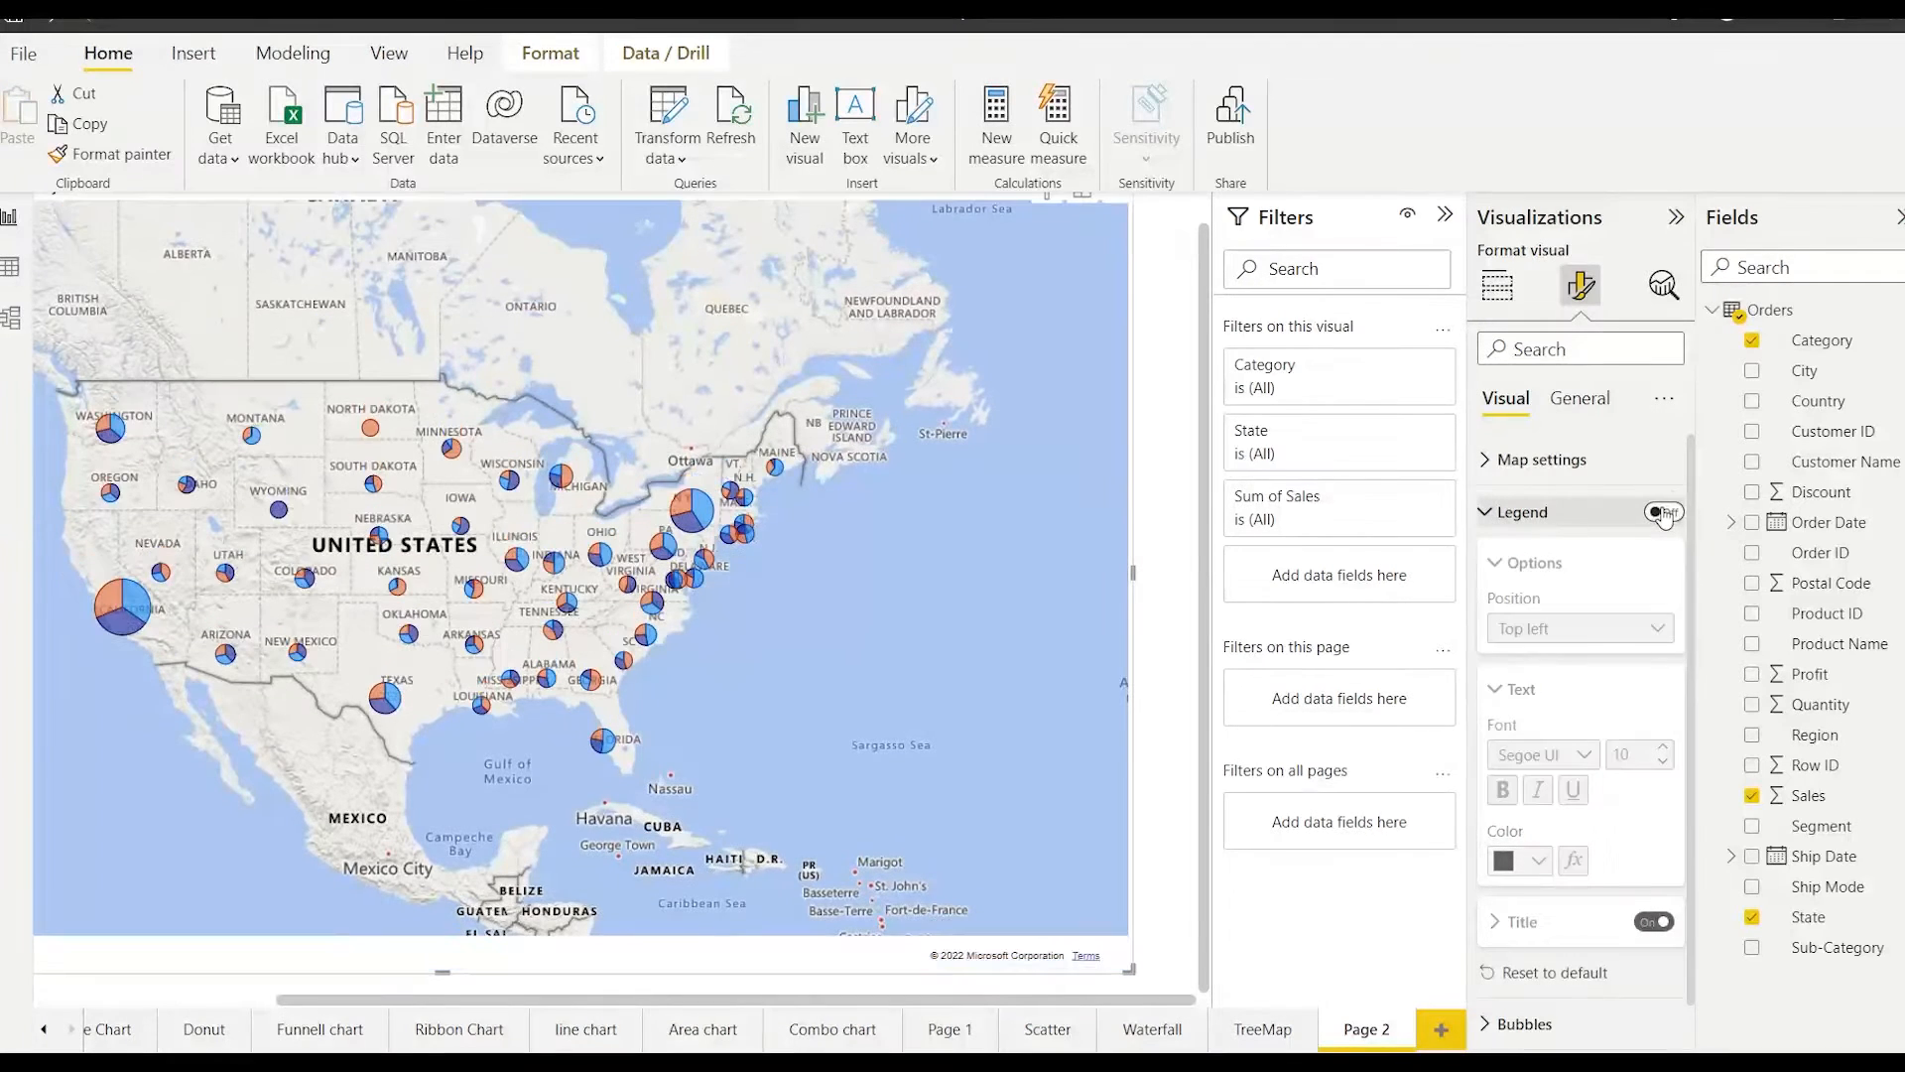
scroll(188, 711, "up", 3)
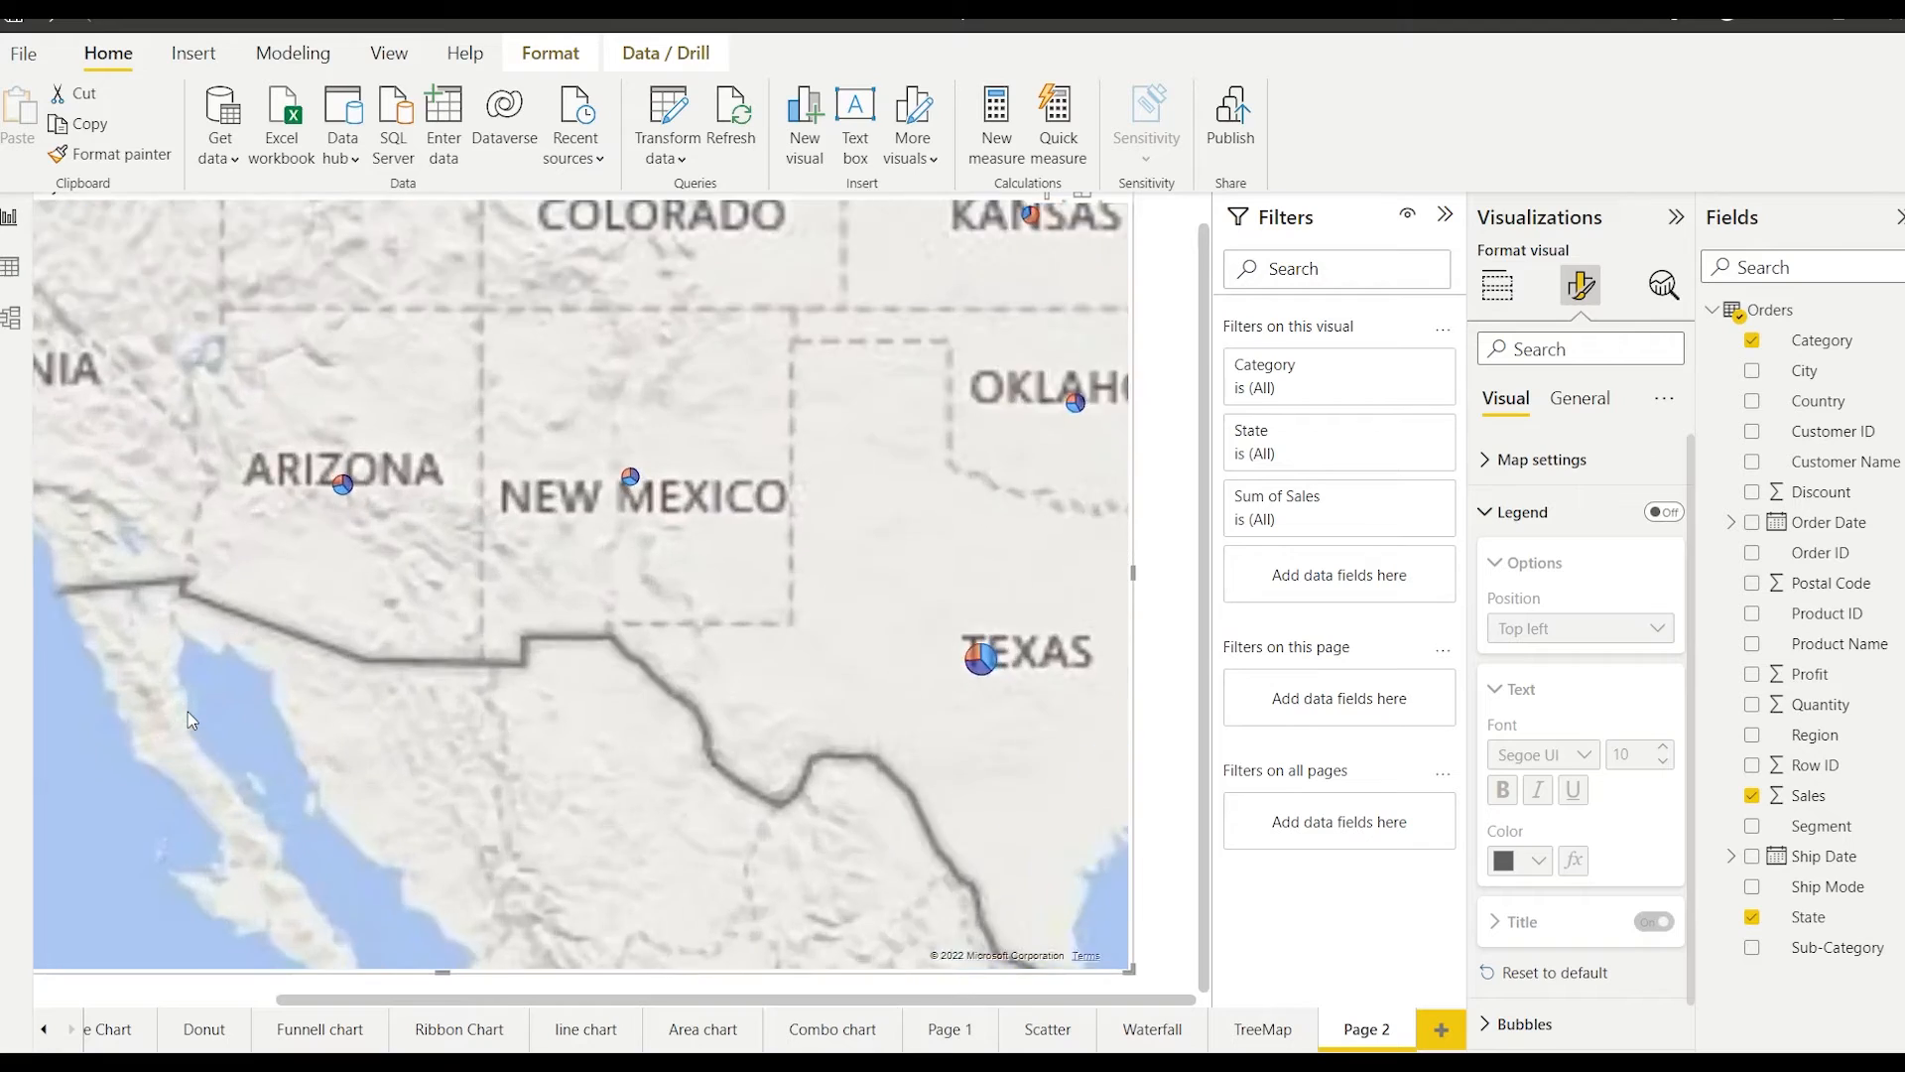
scroll(188, 712, "down", 3)
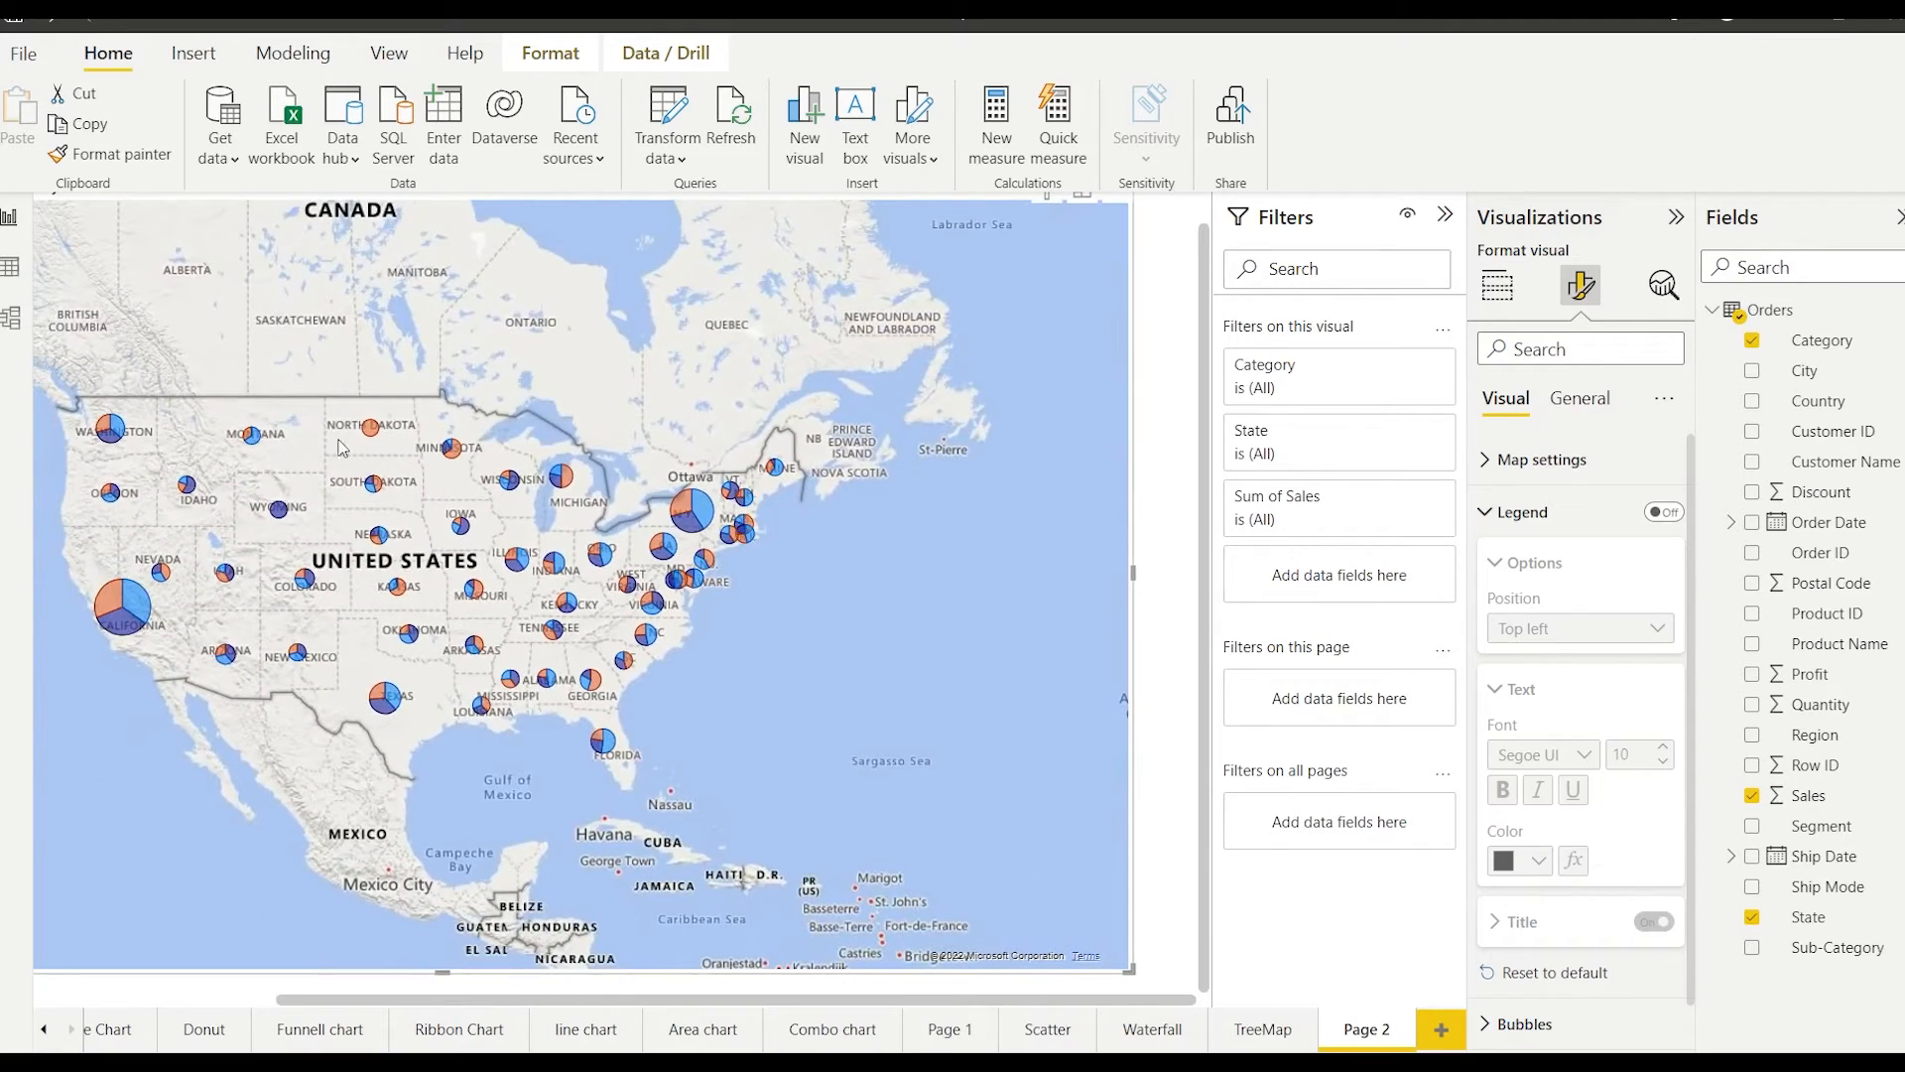
scroll(346, 490, "up", 5)
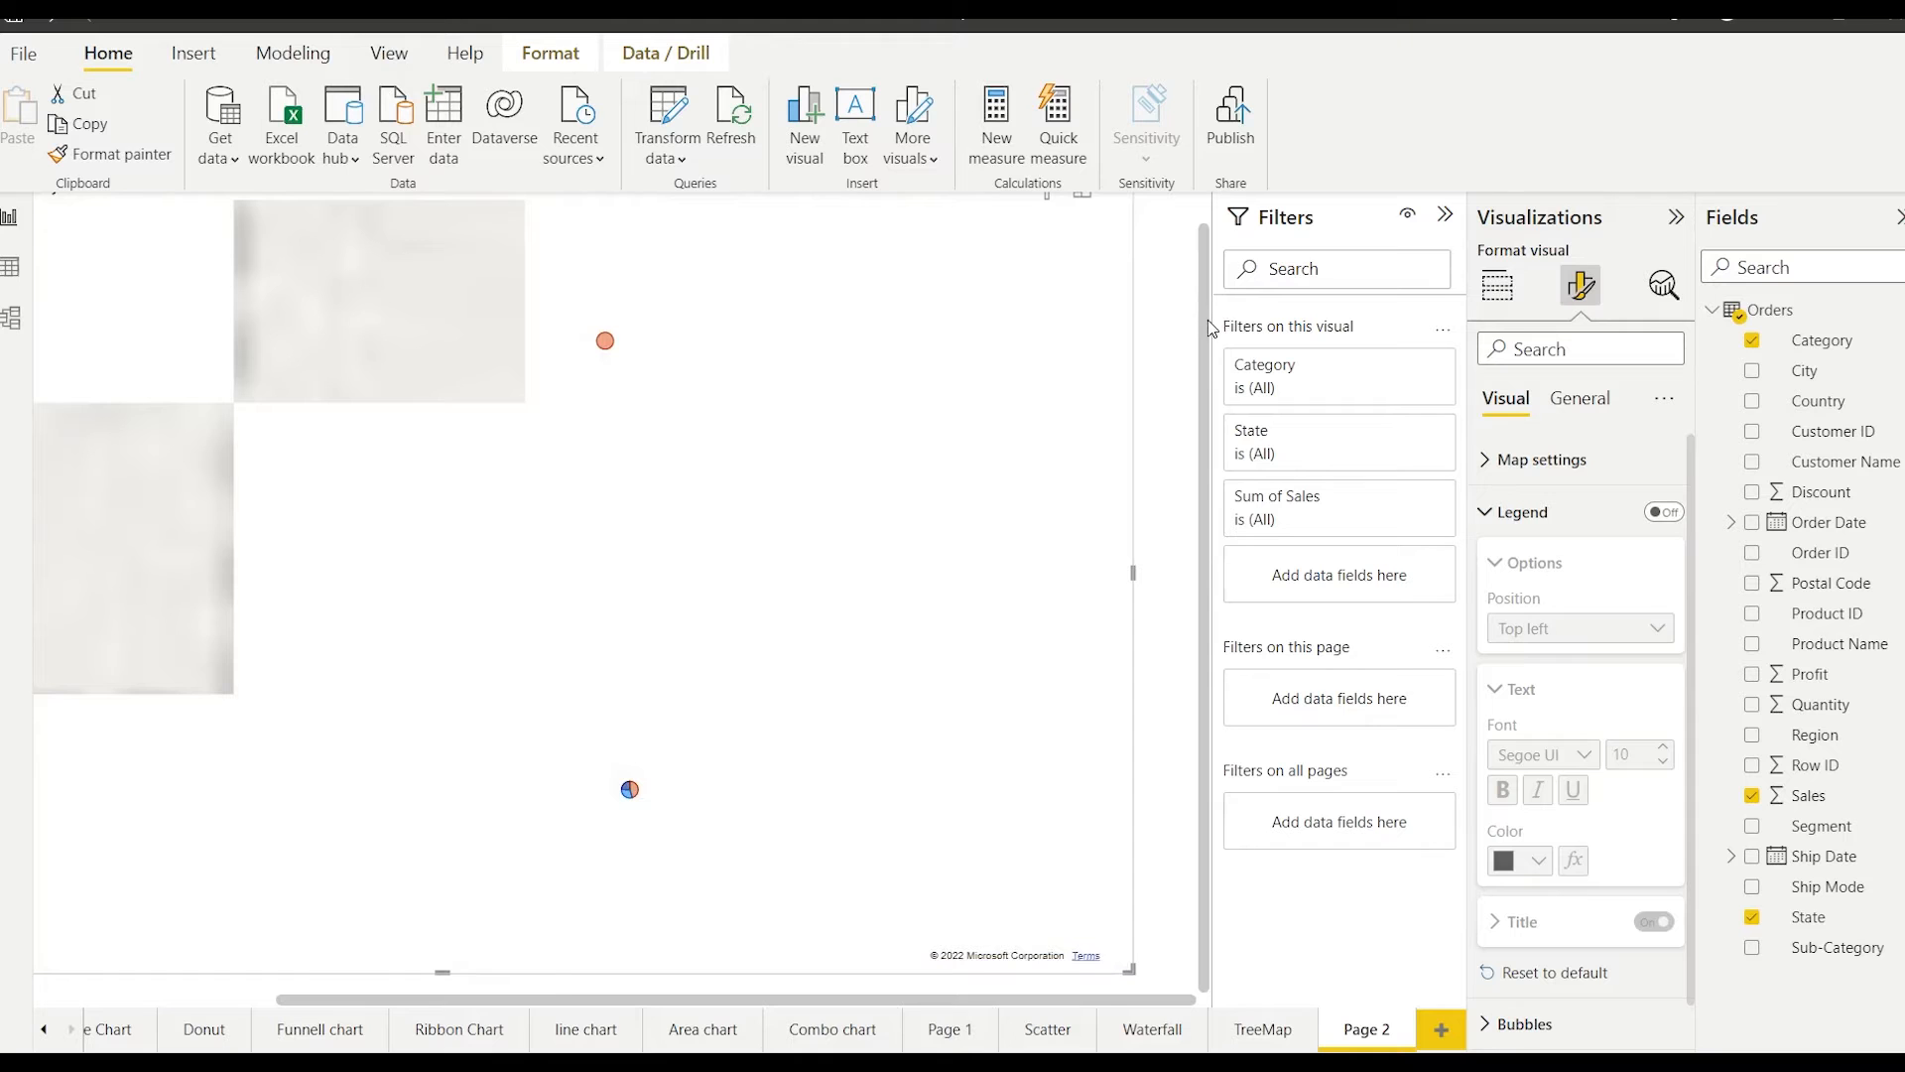
left_click_drag(1208, 323, 1255, 124)
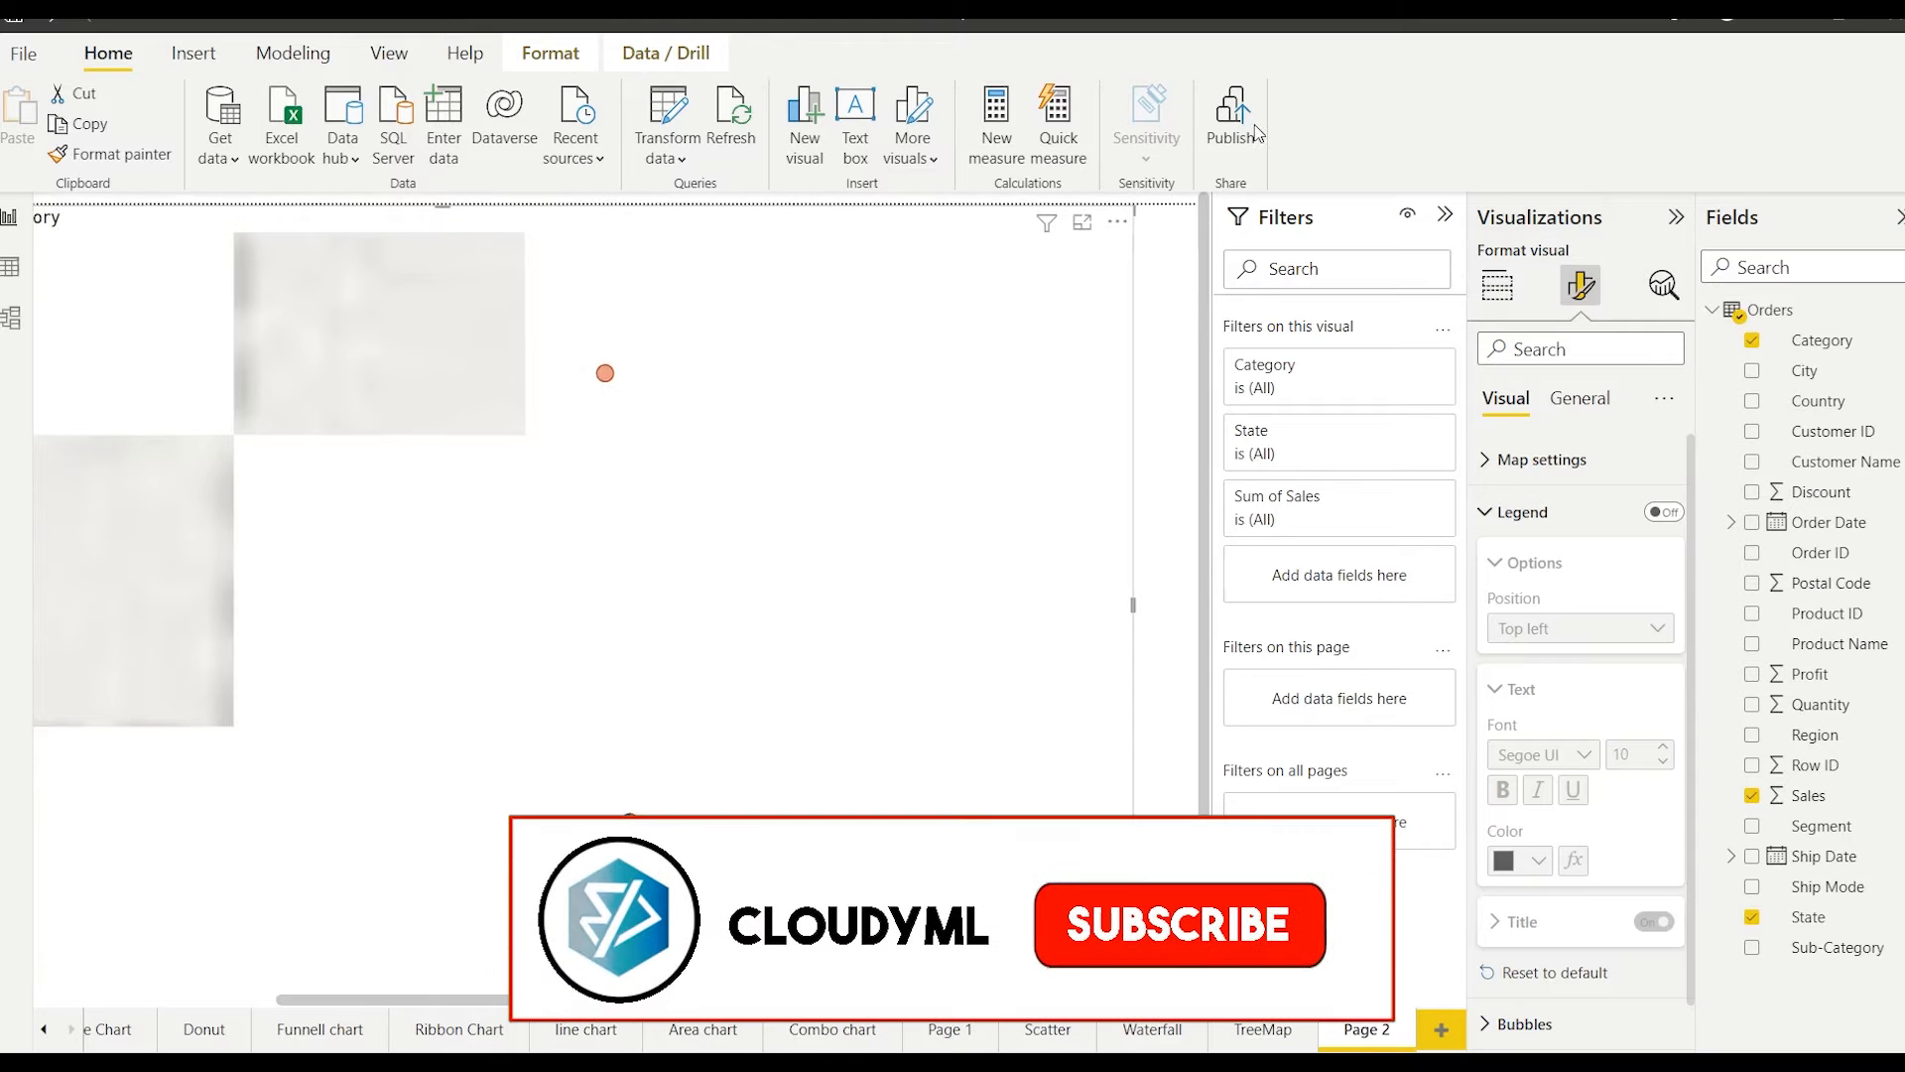
scroll(392, 700, "up", 3)
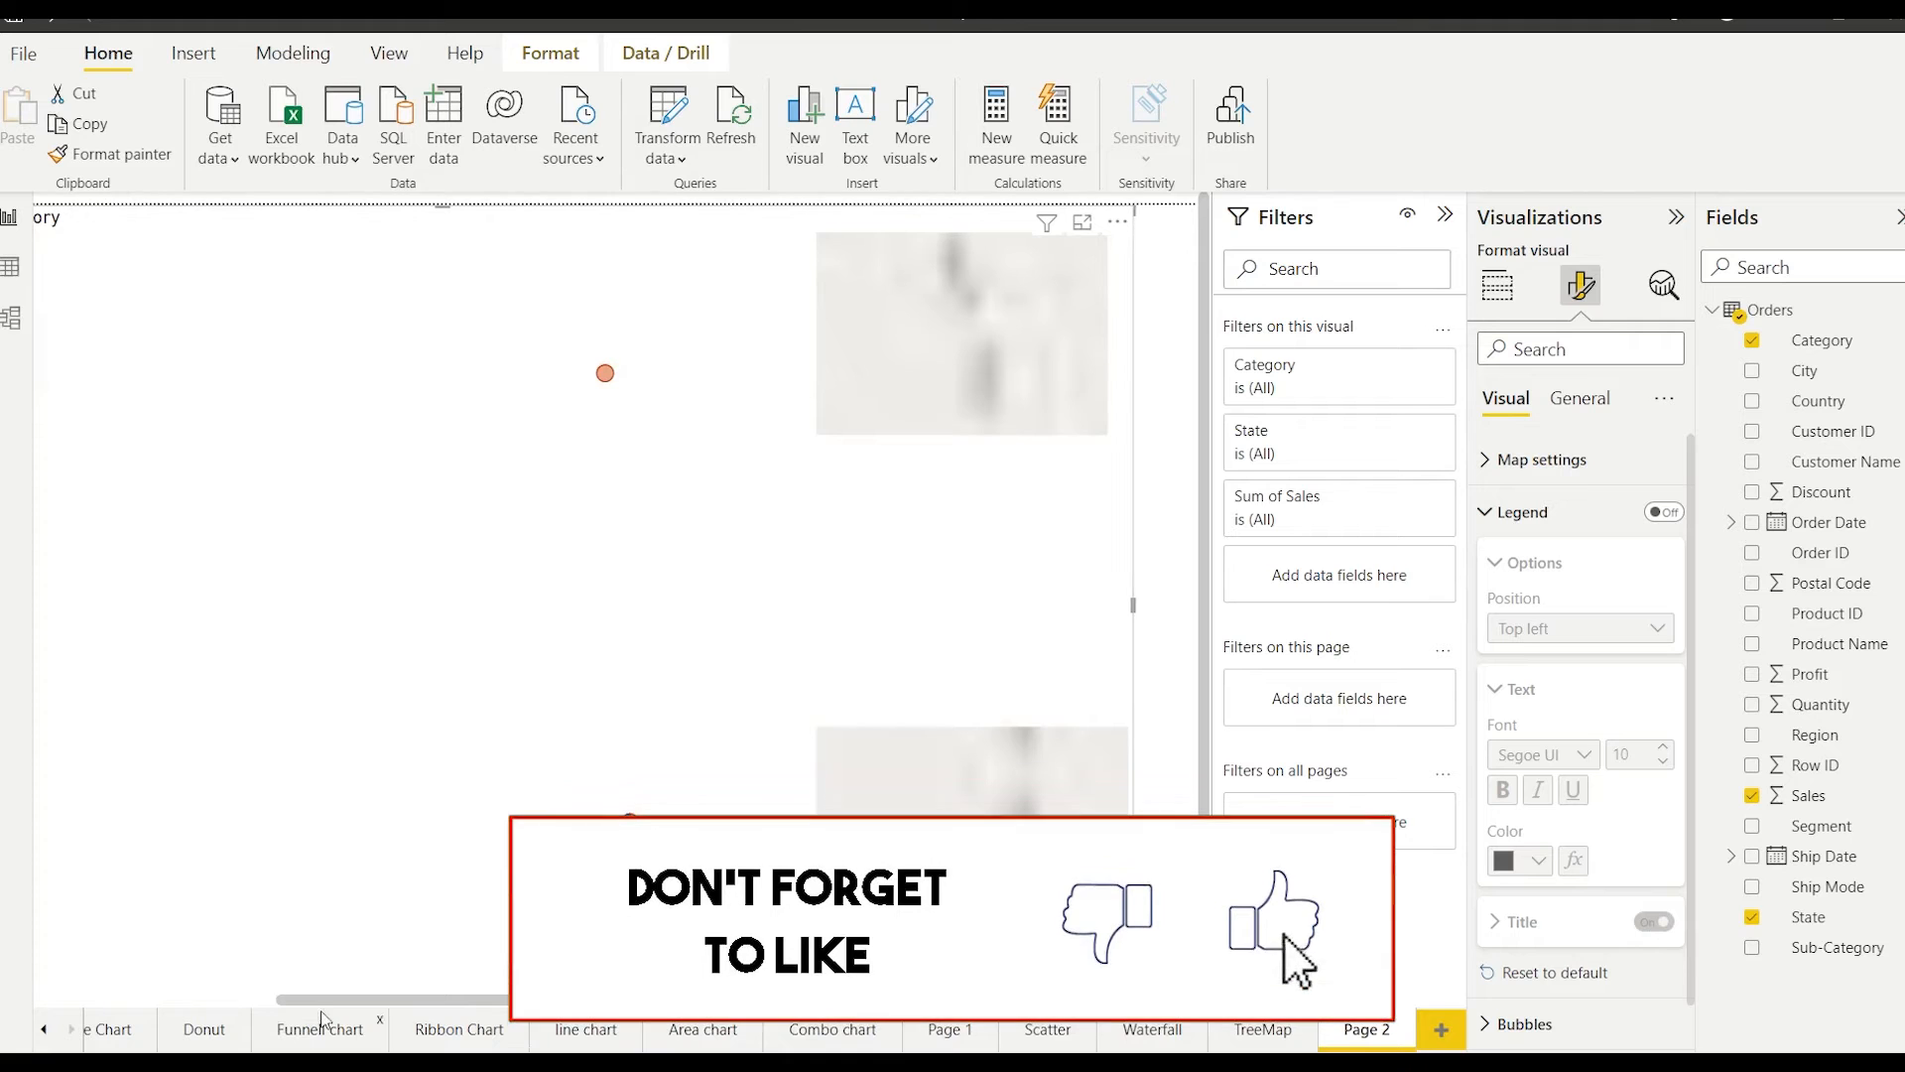
left_click_drag(264, 1002, 30, 1004)
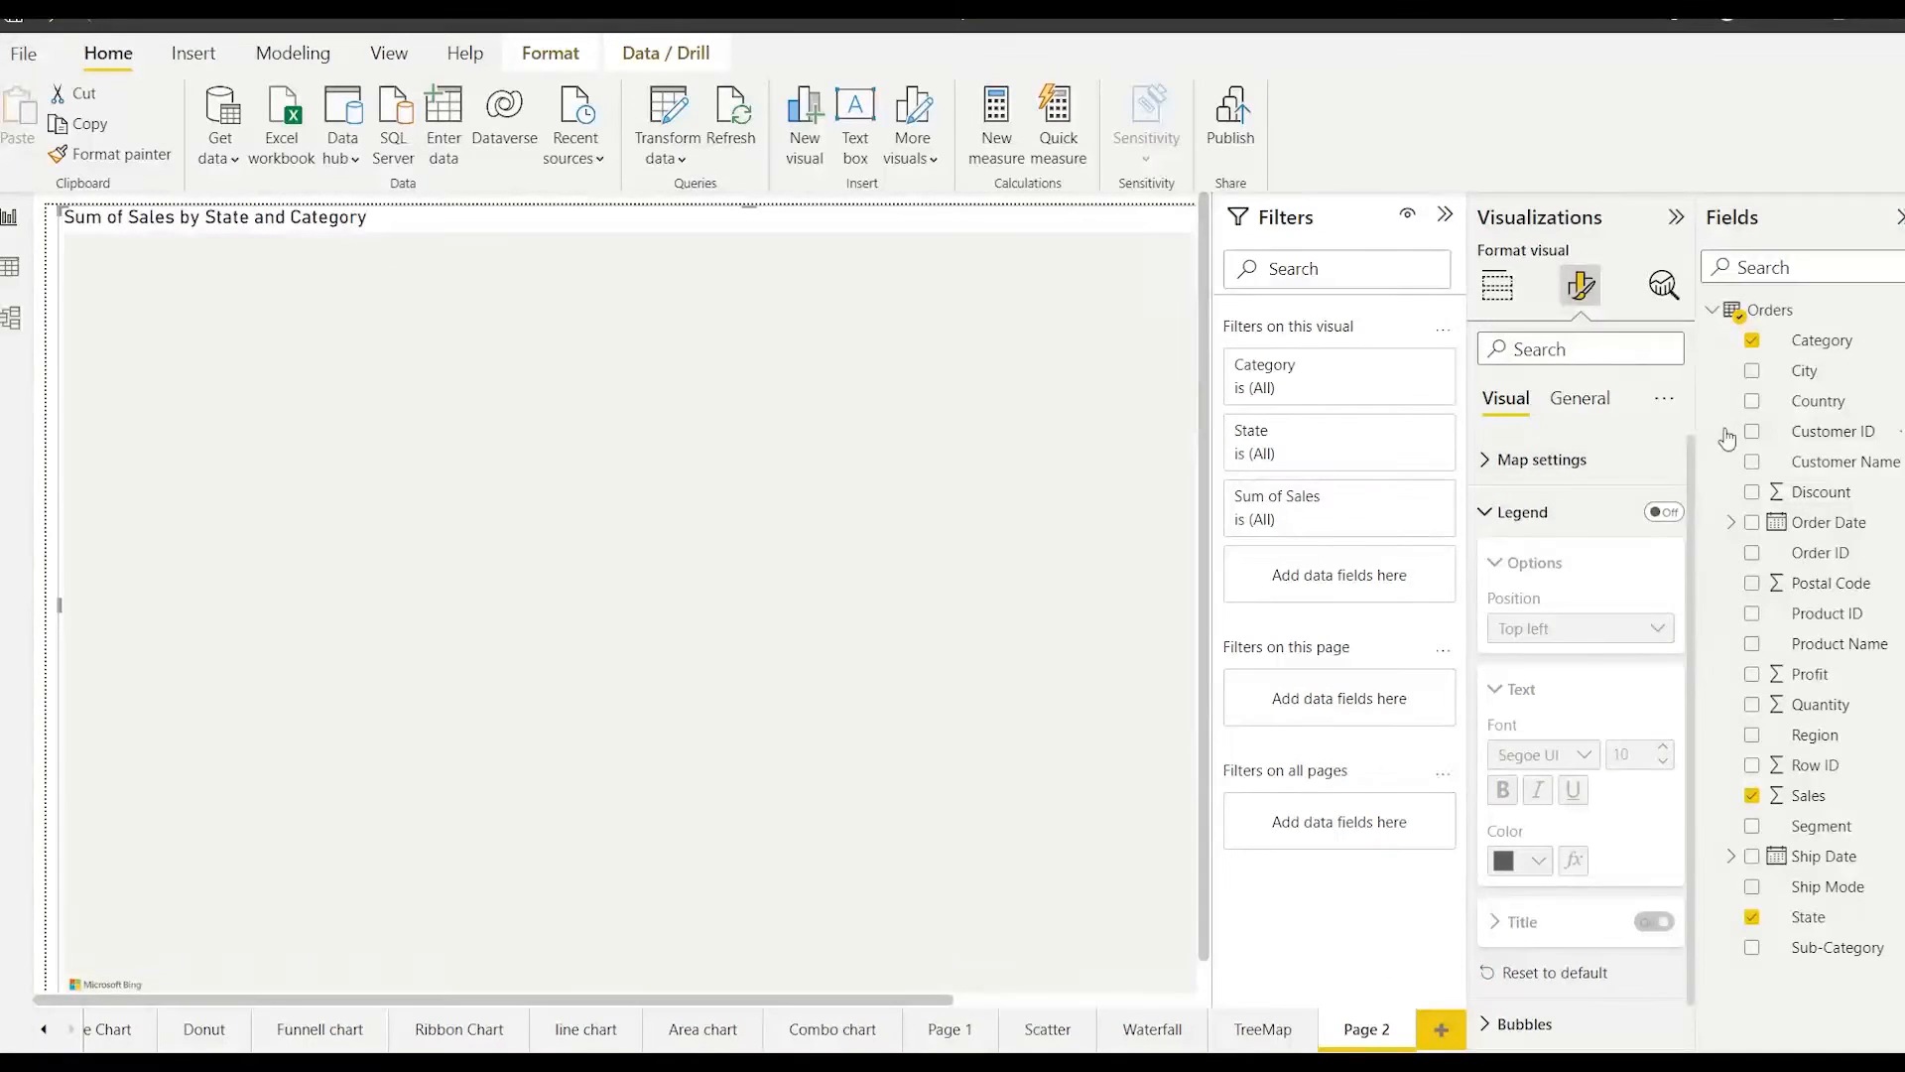
left_click(1677, 513)
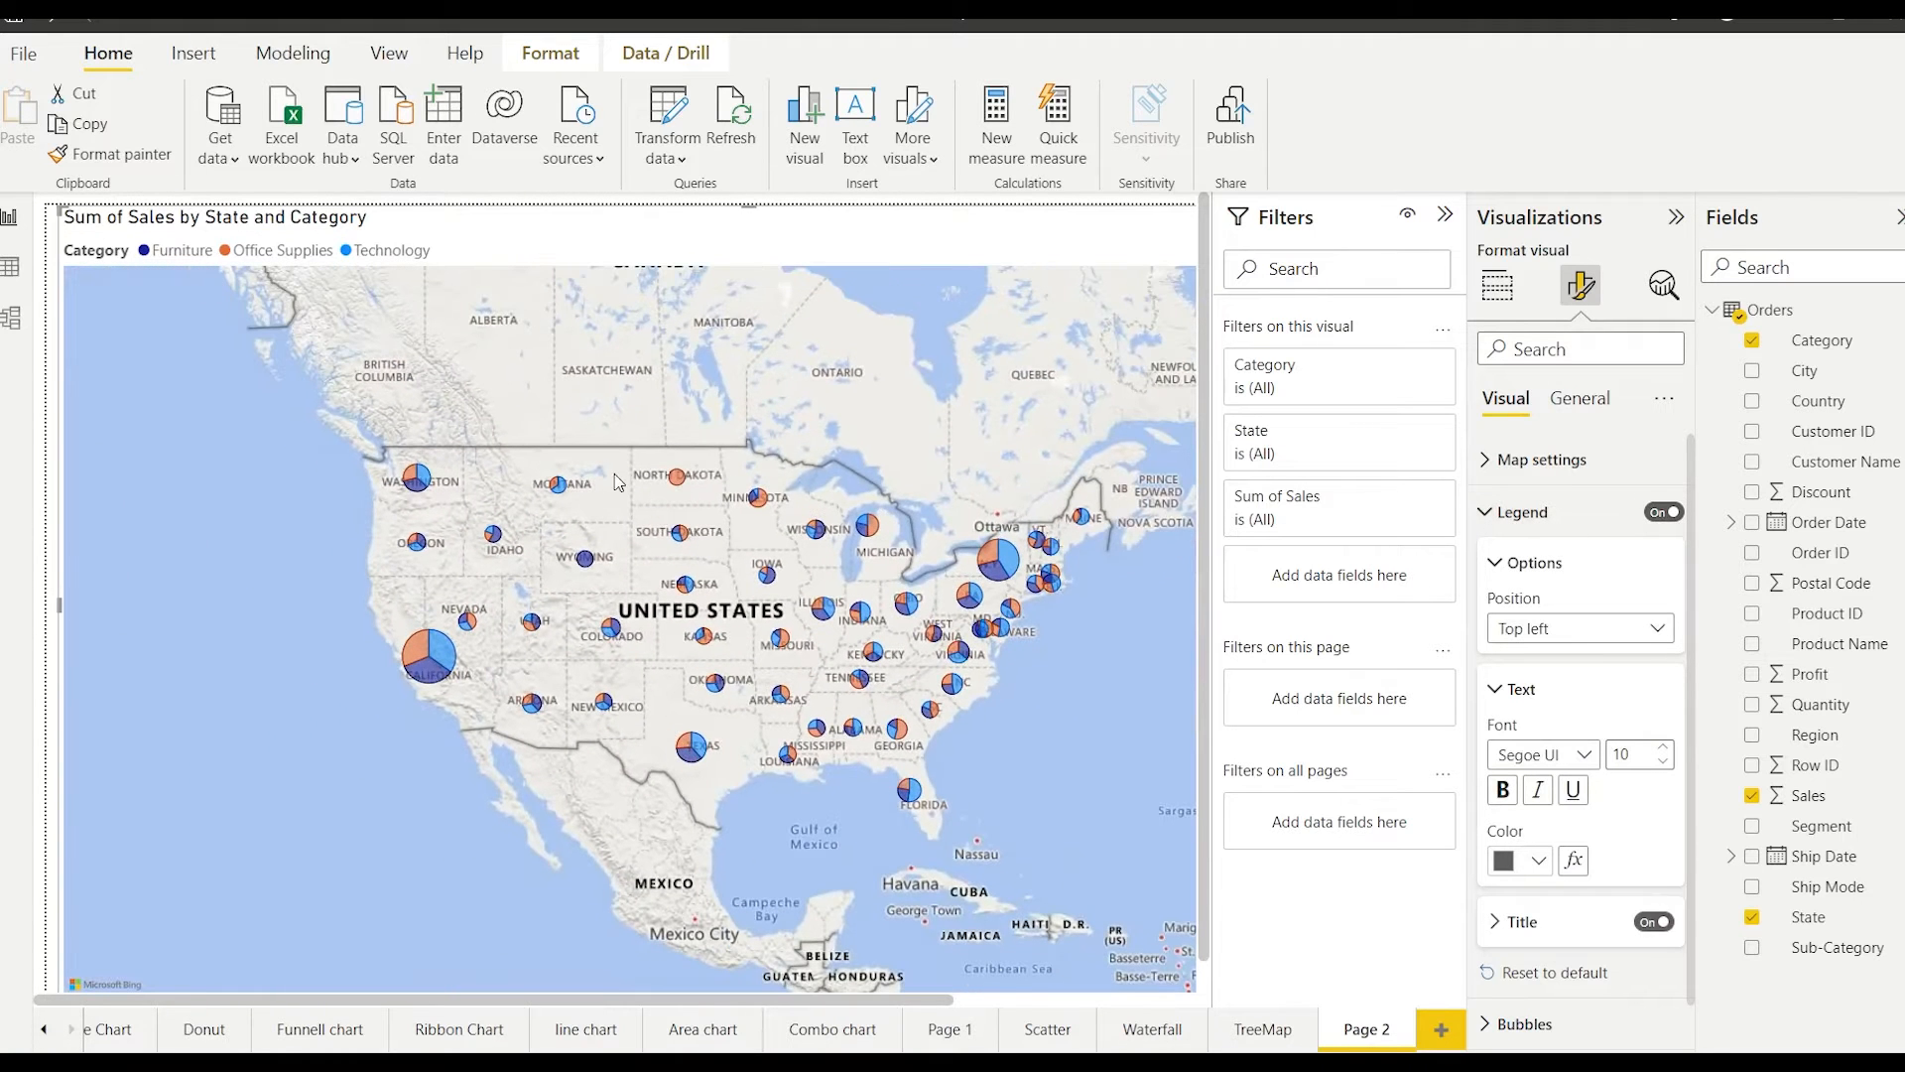
- Position the map's legend at Top center and set its text to size 12 in purple
left_click(1543, 629)
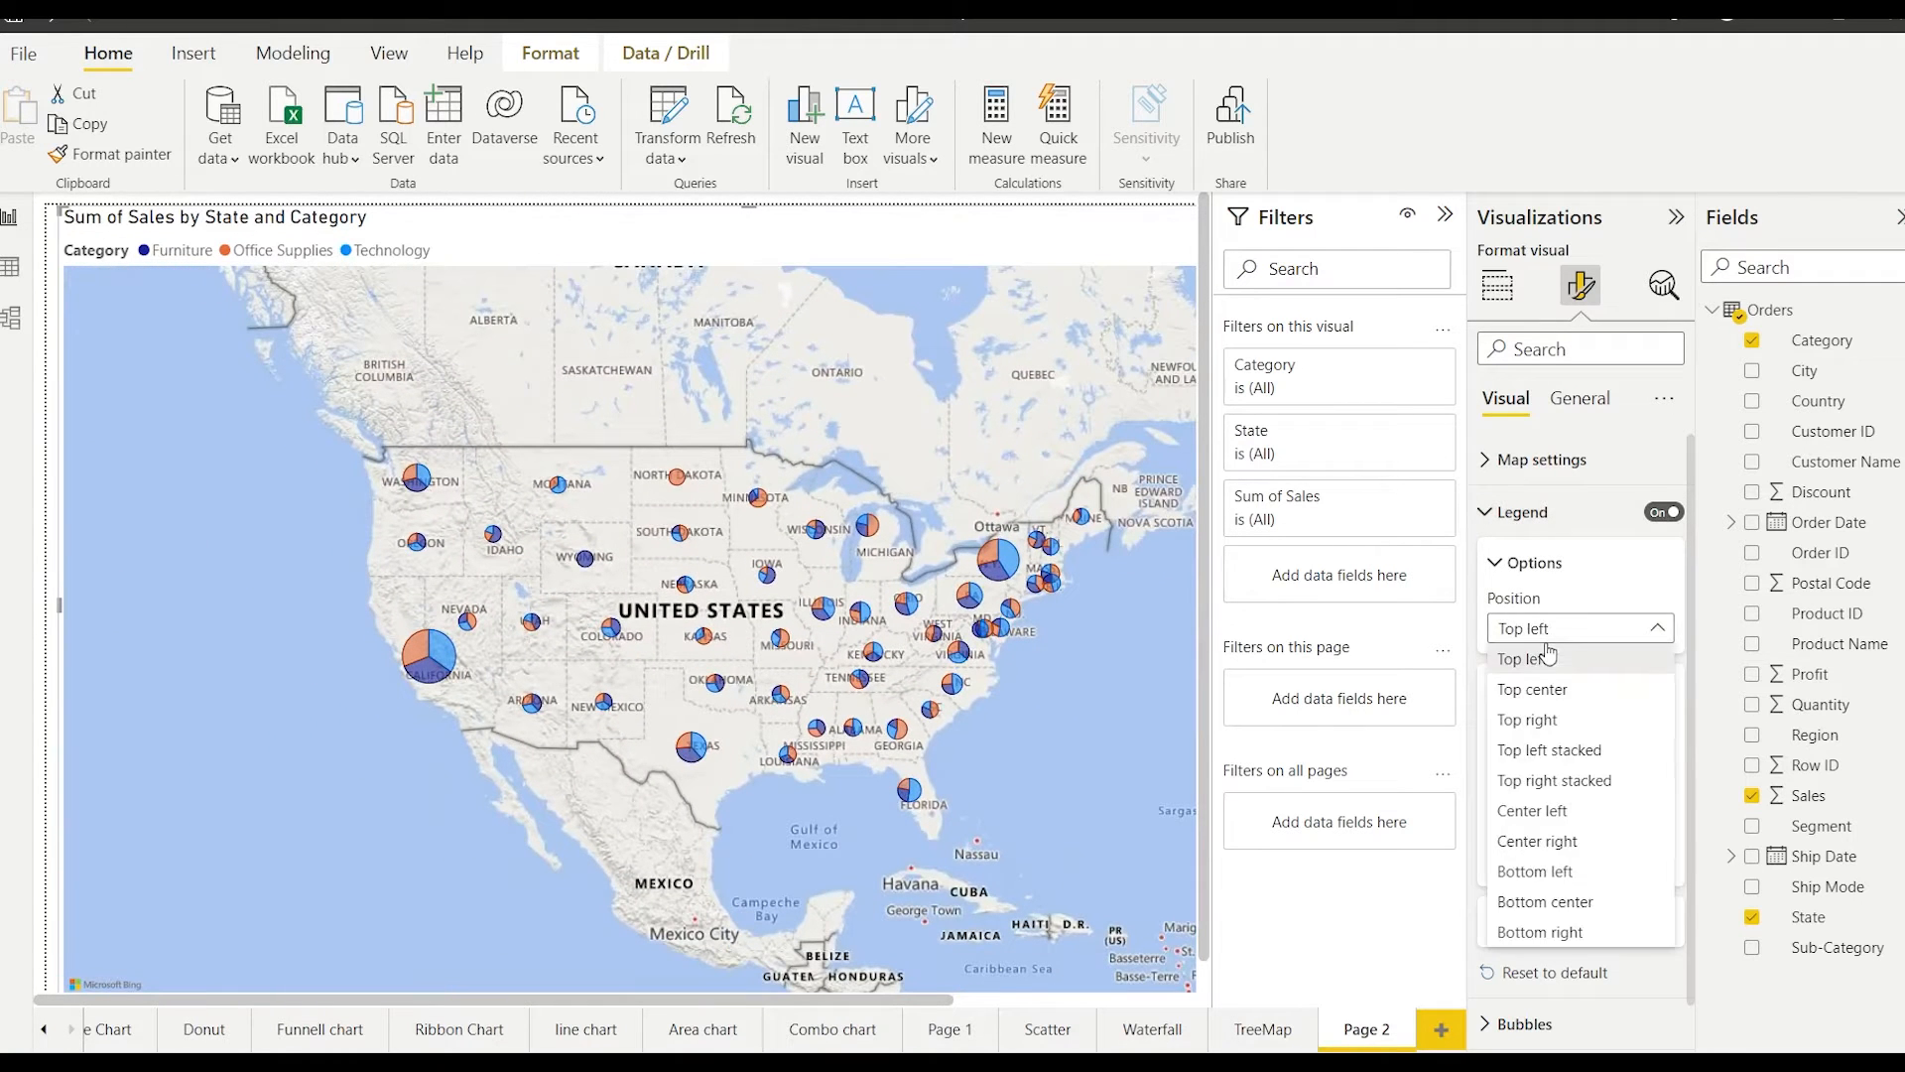
left_click(1540, 701)
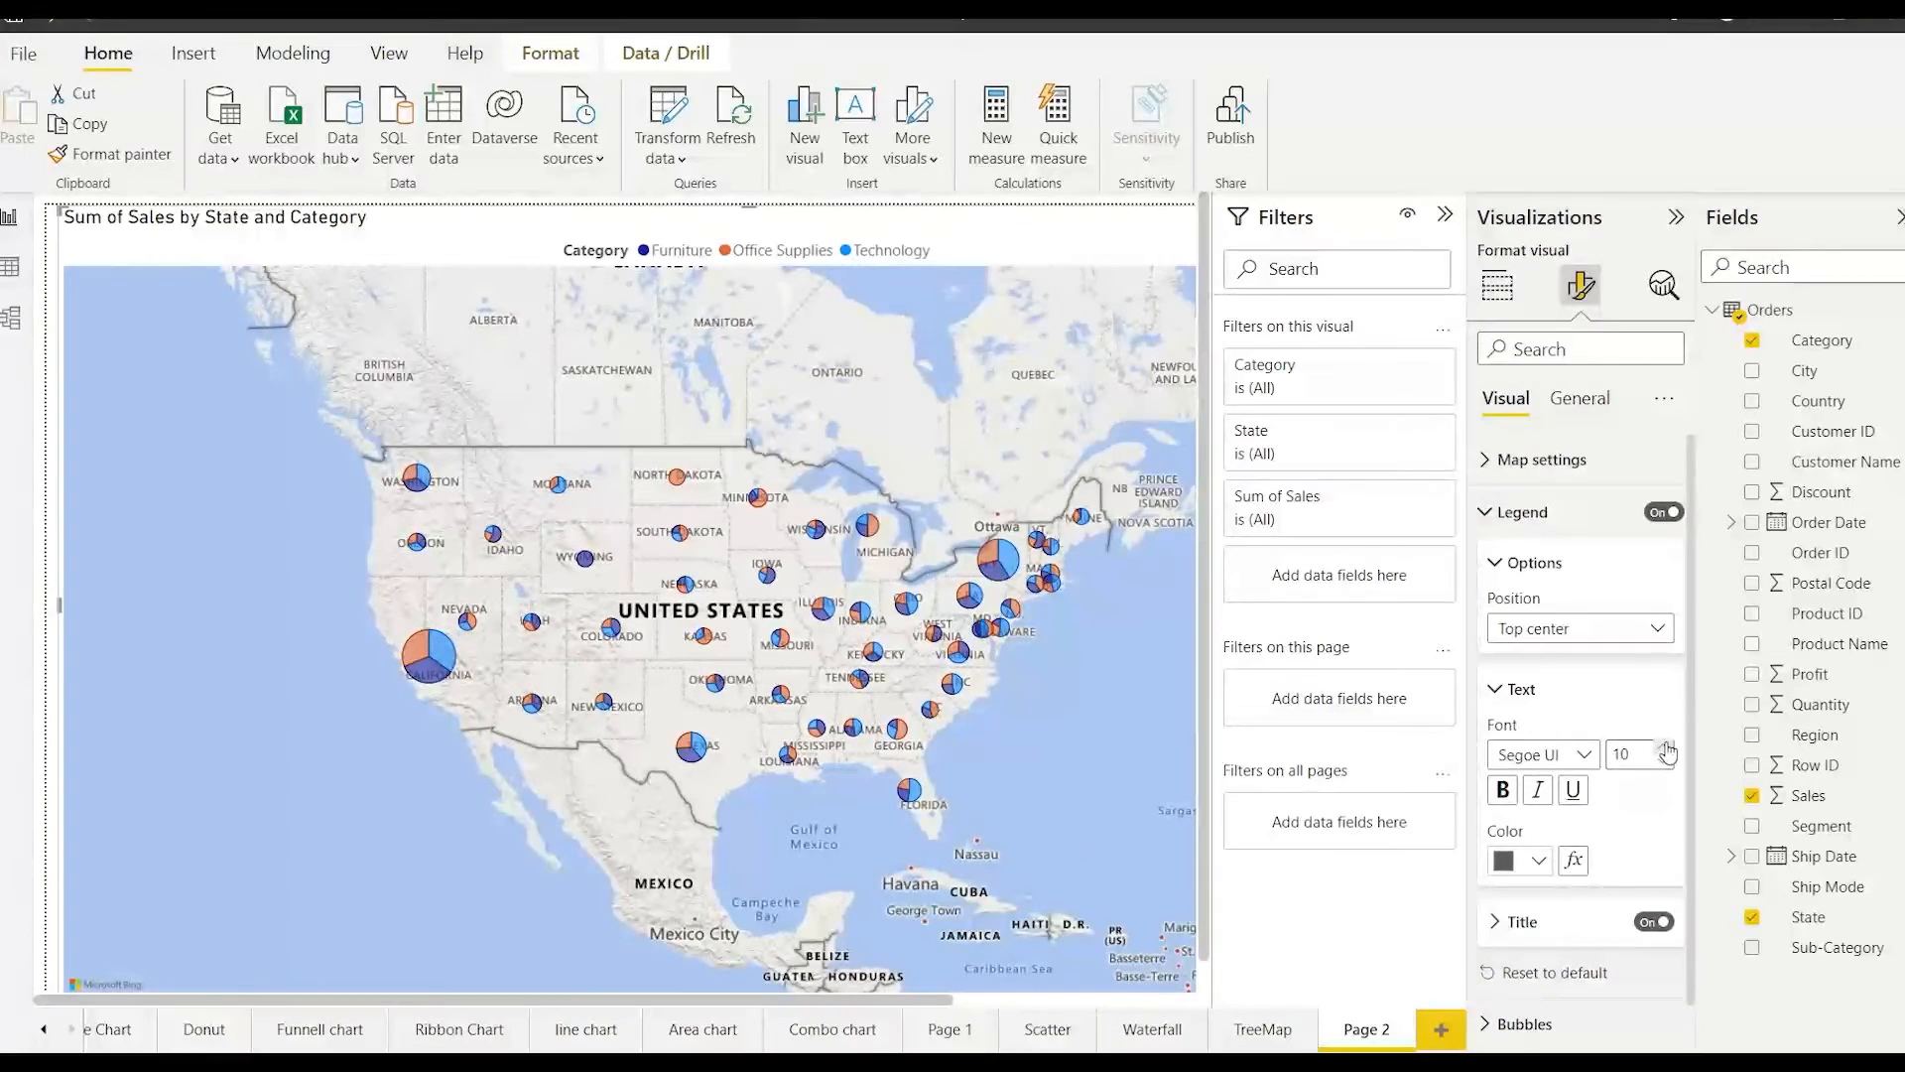
left_click(1538, 860)
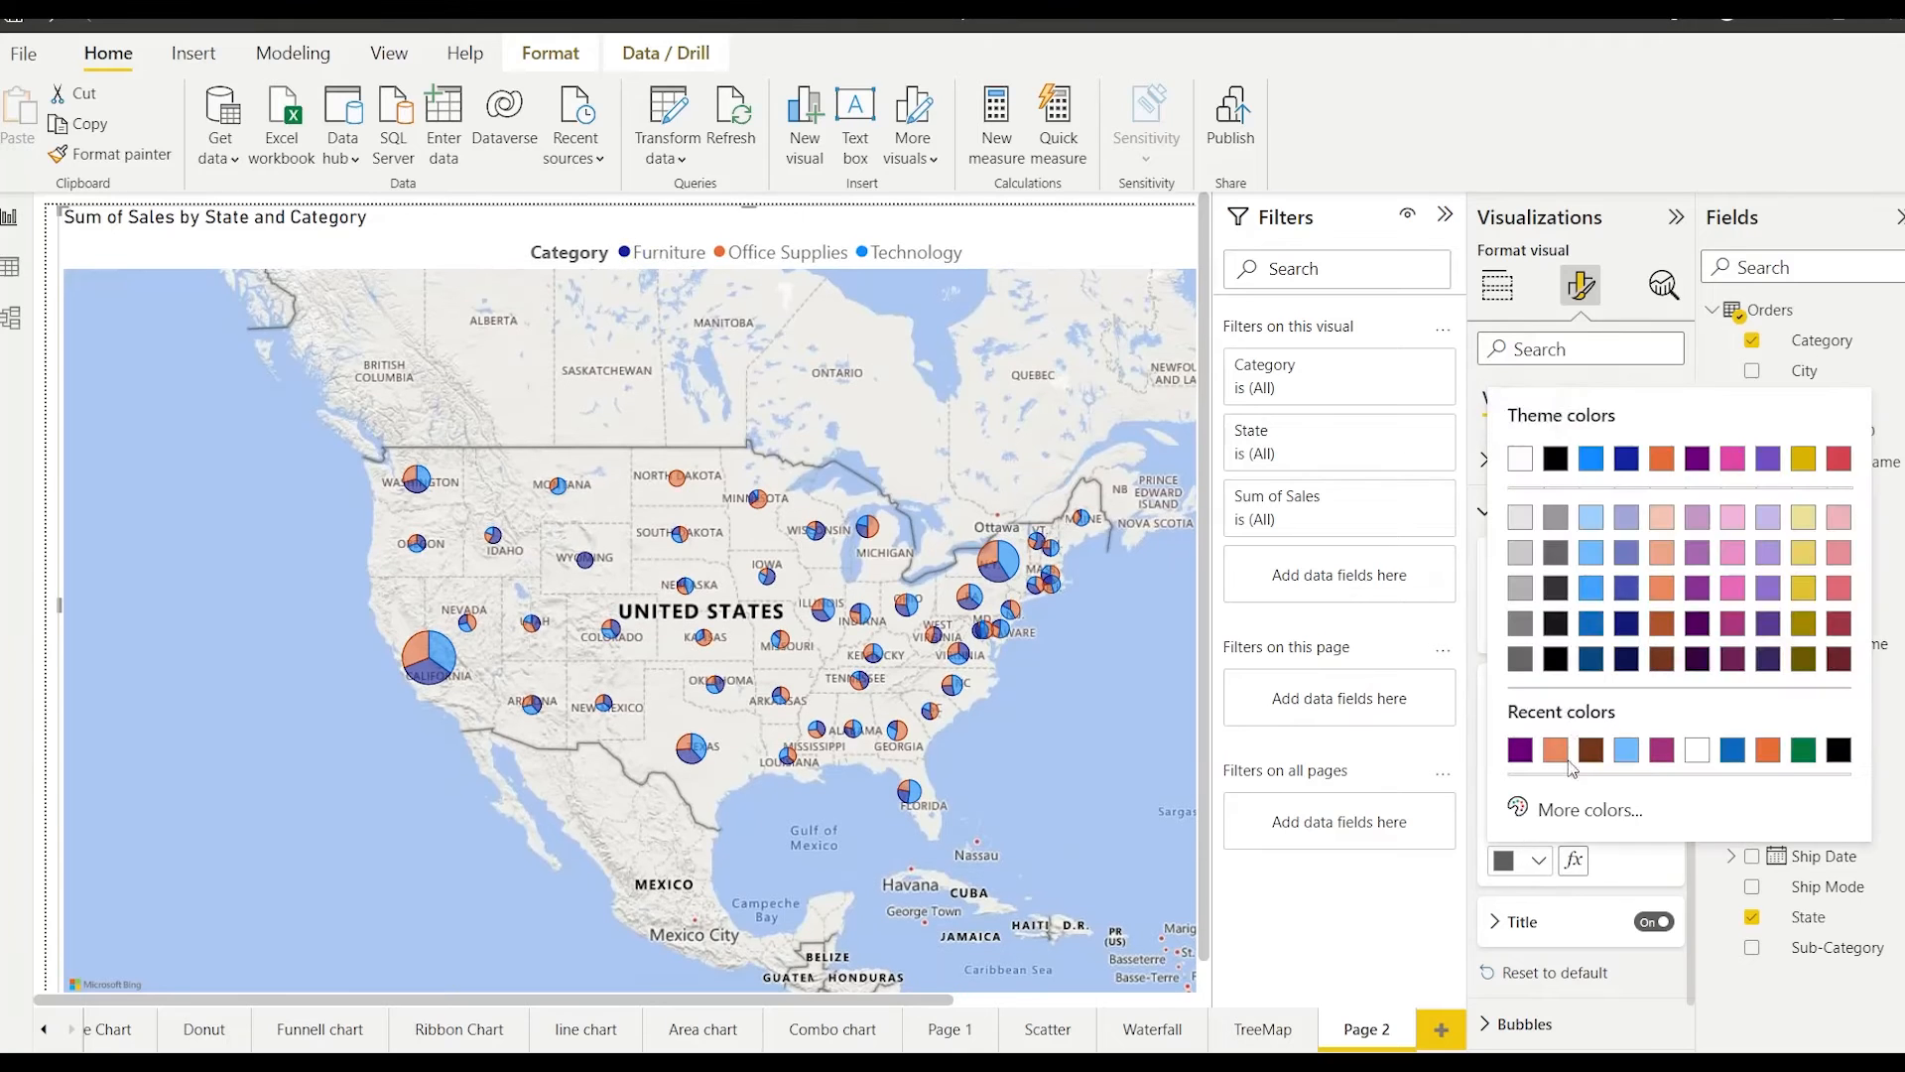
left_click(1529, 748)
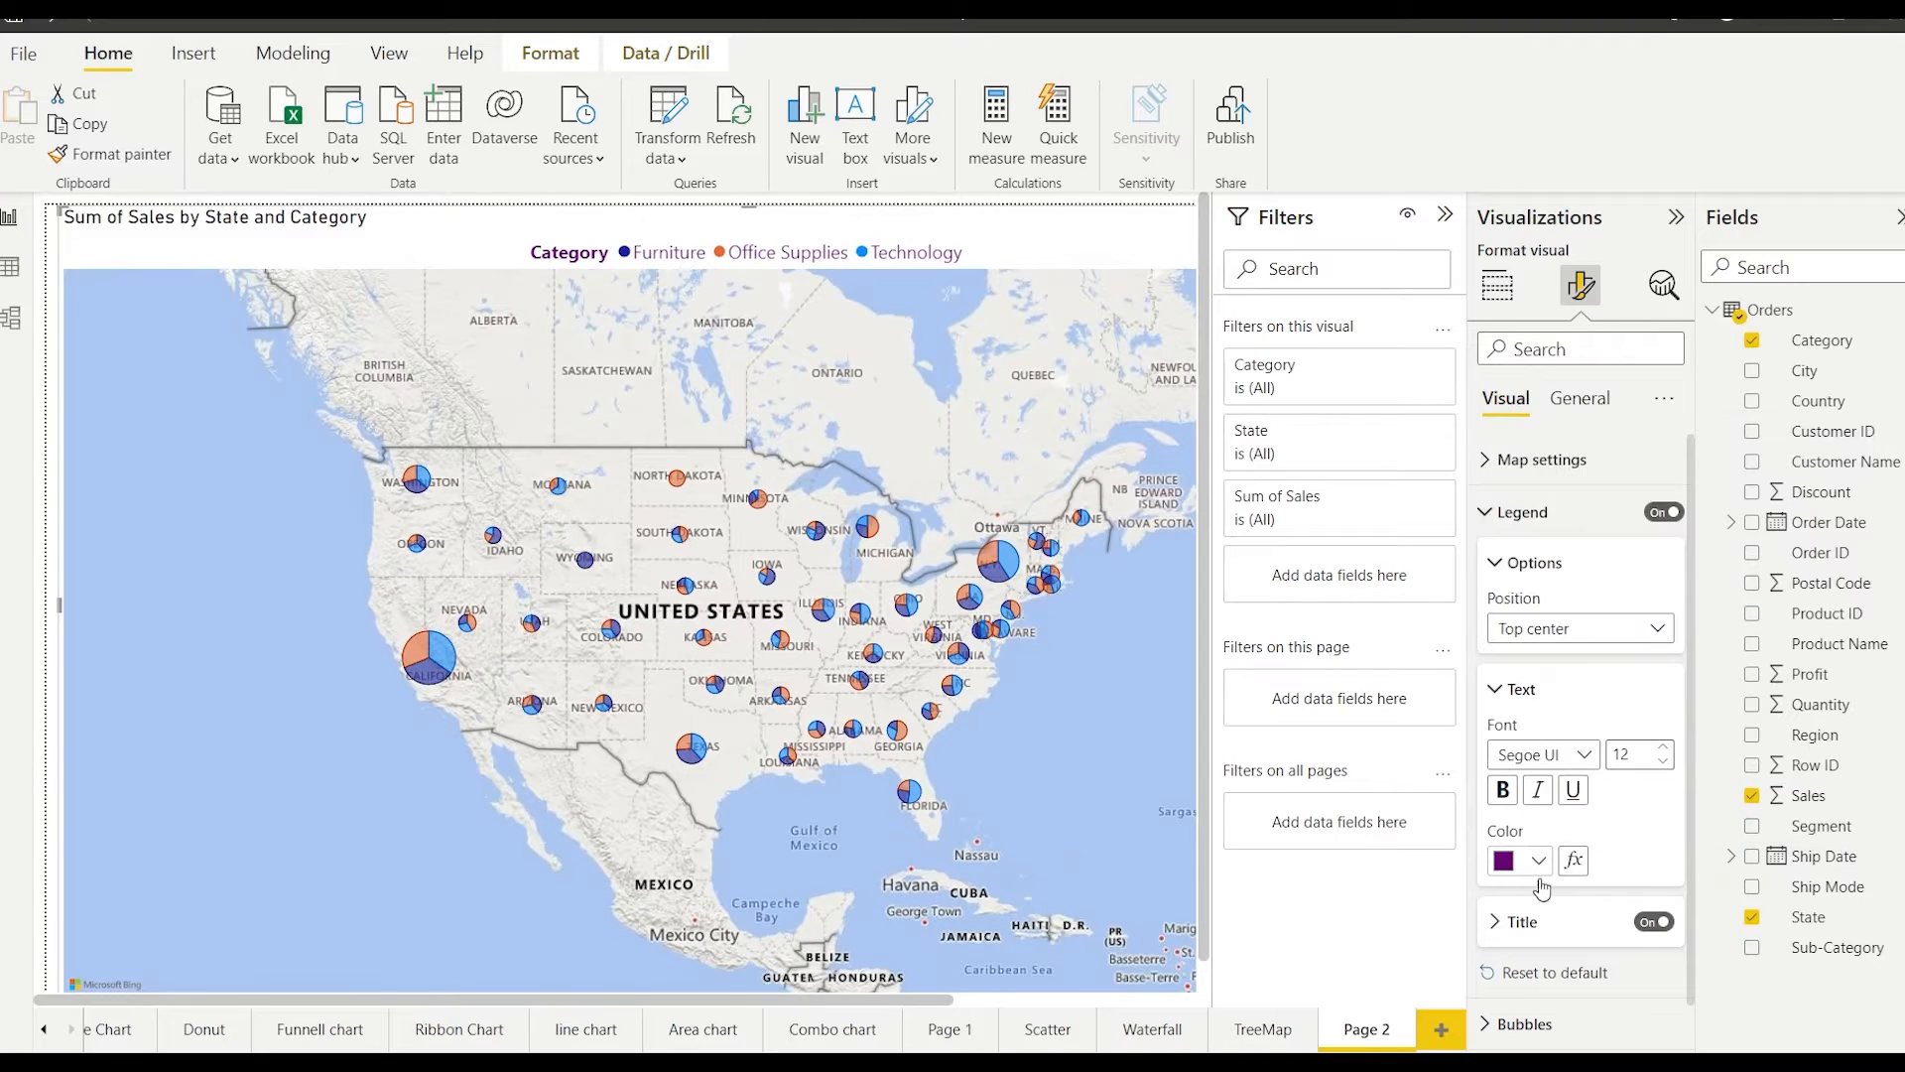
scroll(1513, 824, "down", 1)
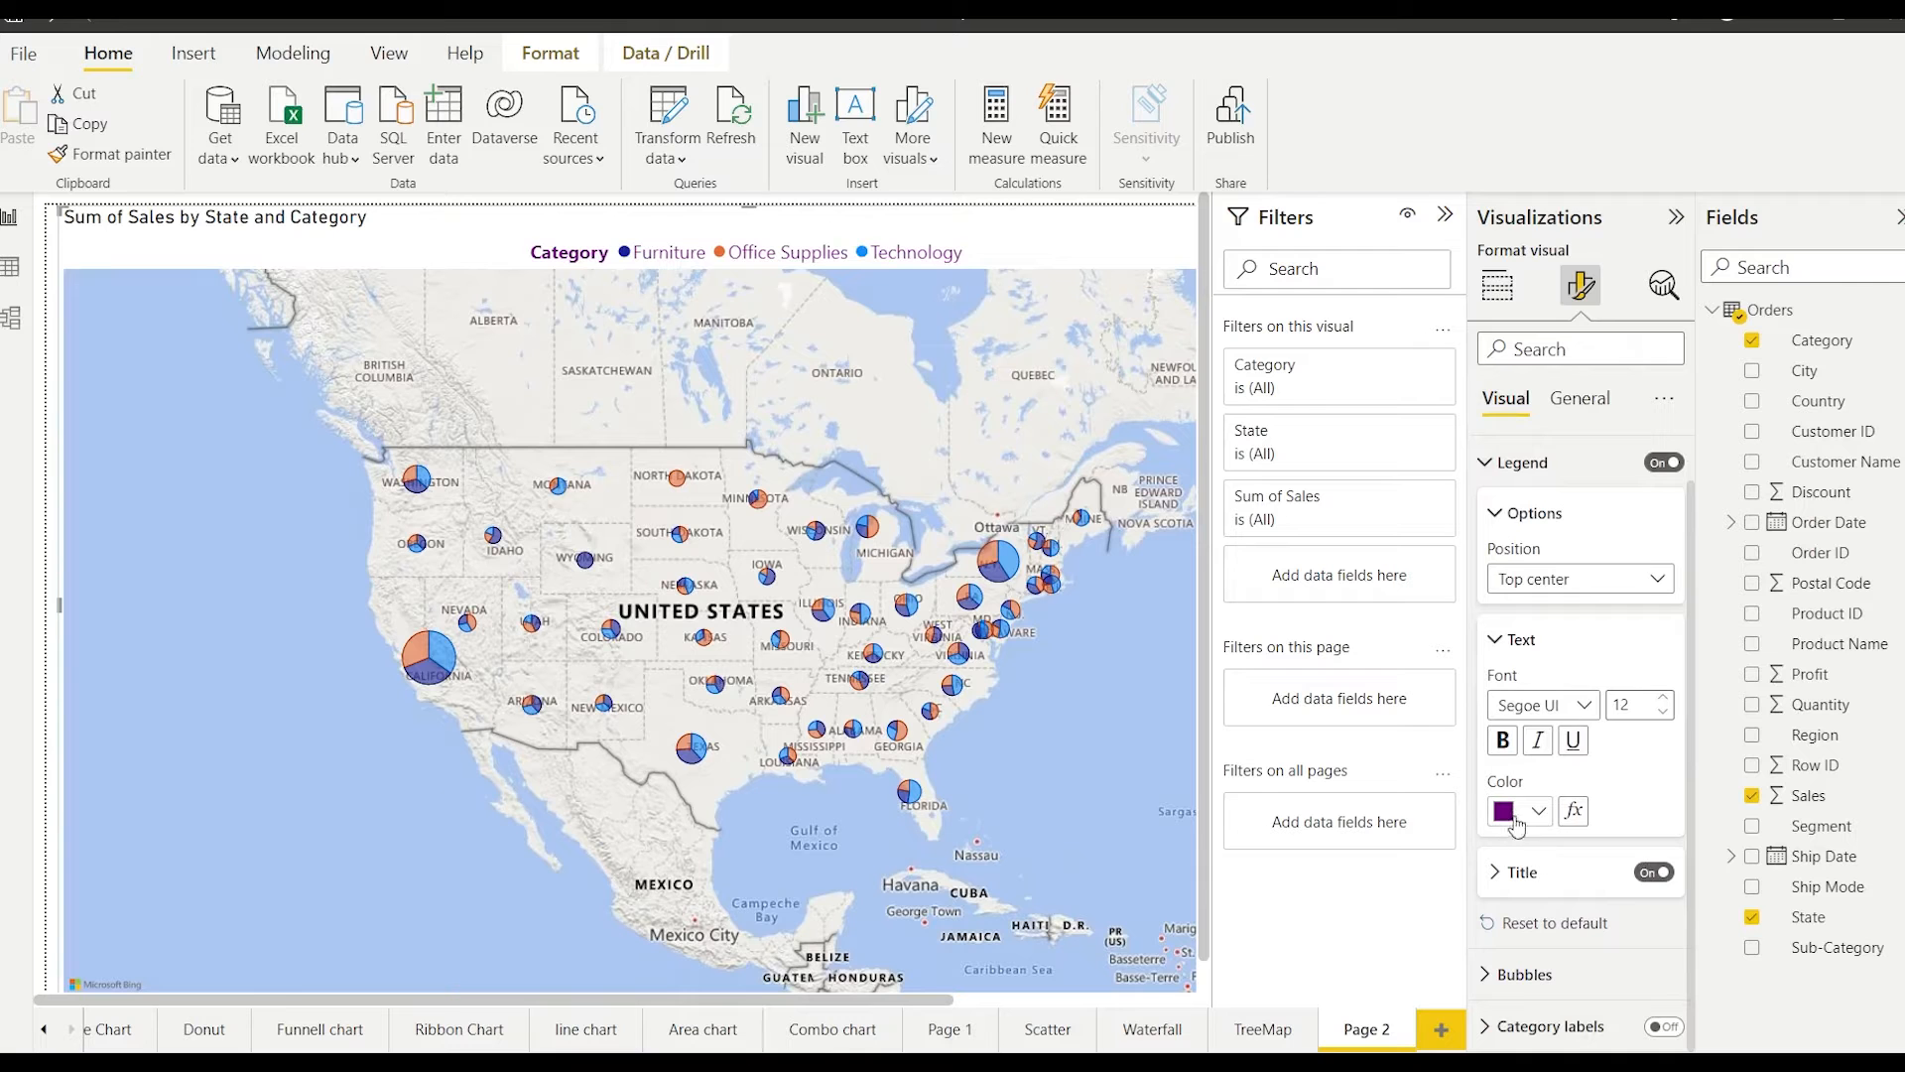
left_click(1500, 463)
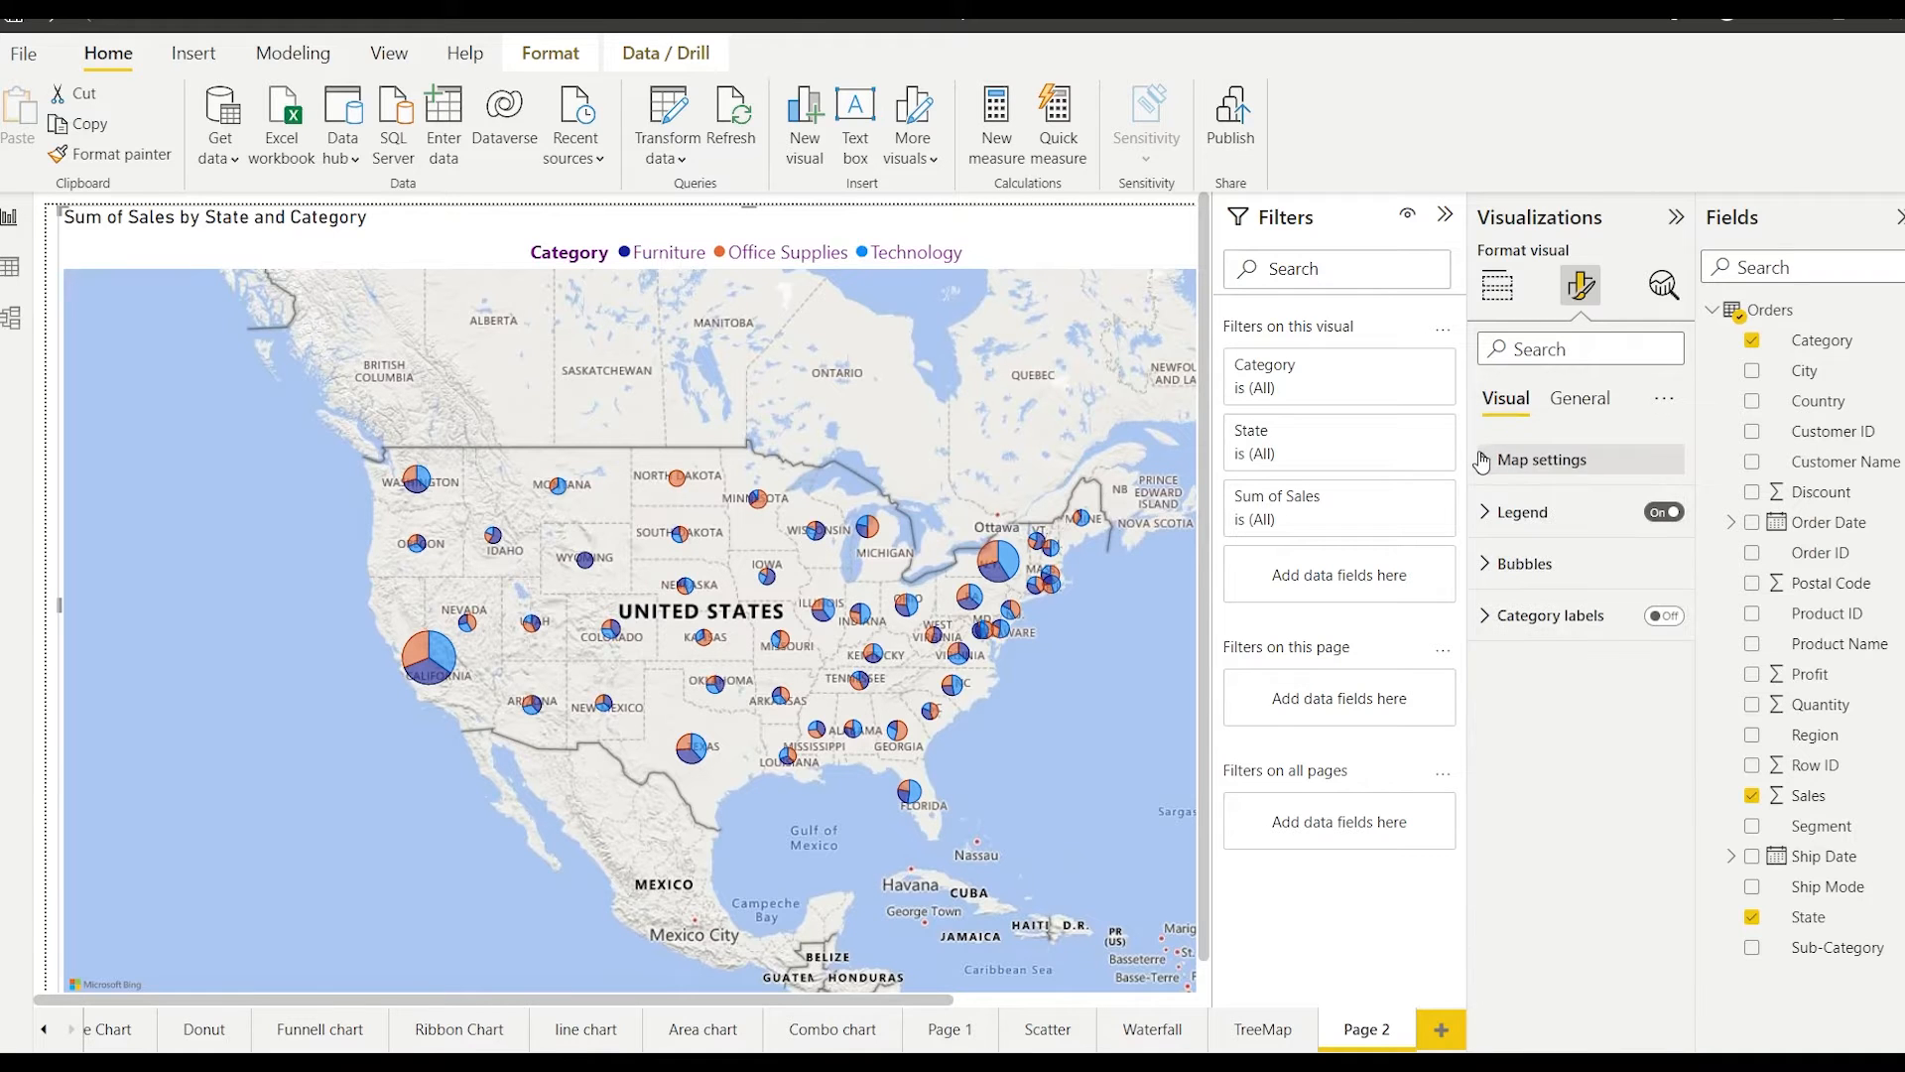
- Set the map's bubble size to 12 px and review the bubble colors for each category
left_click(1489, 563)
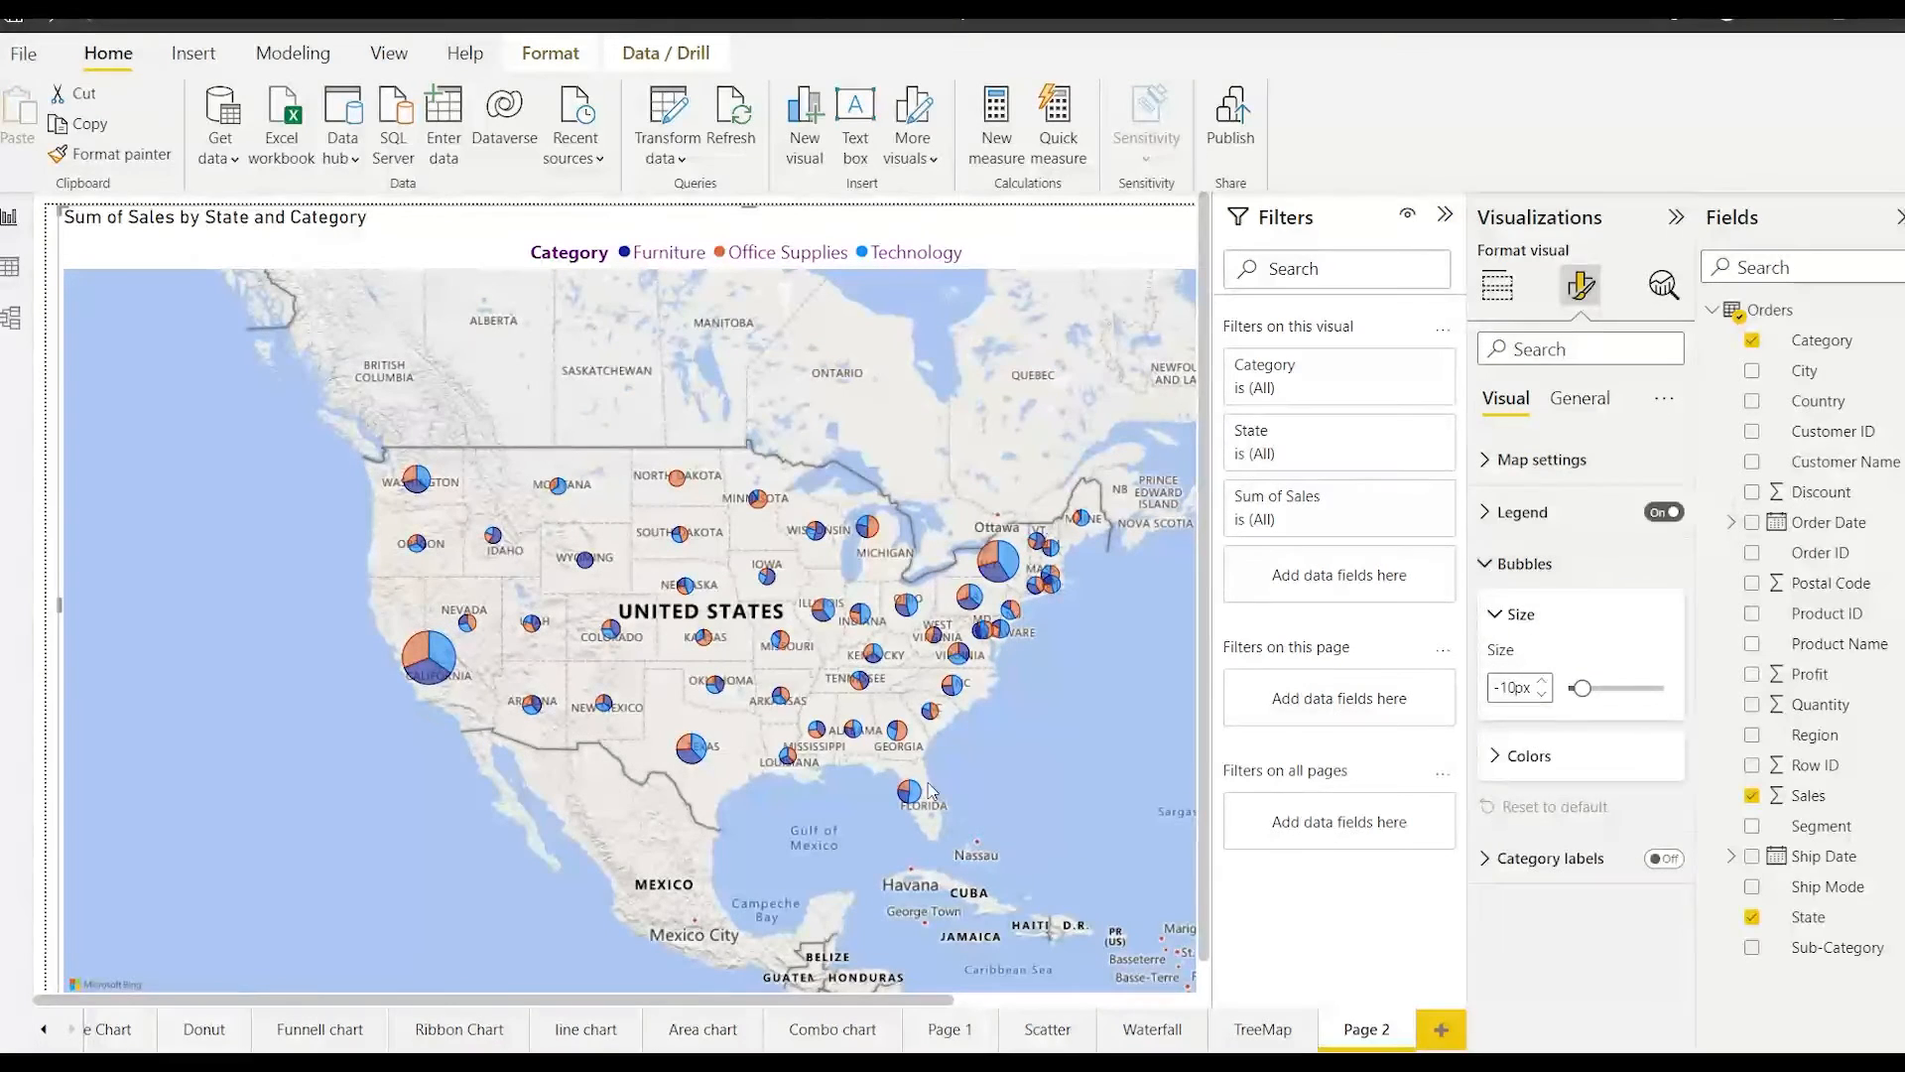
left_click_drag(1582, 688, 1599, 690)
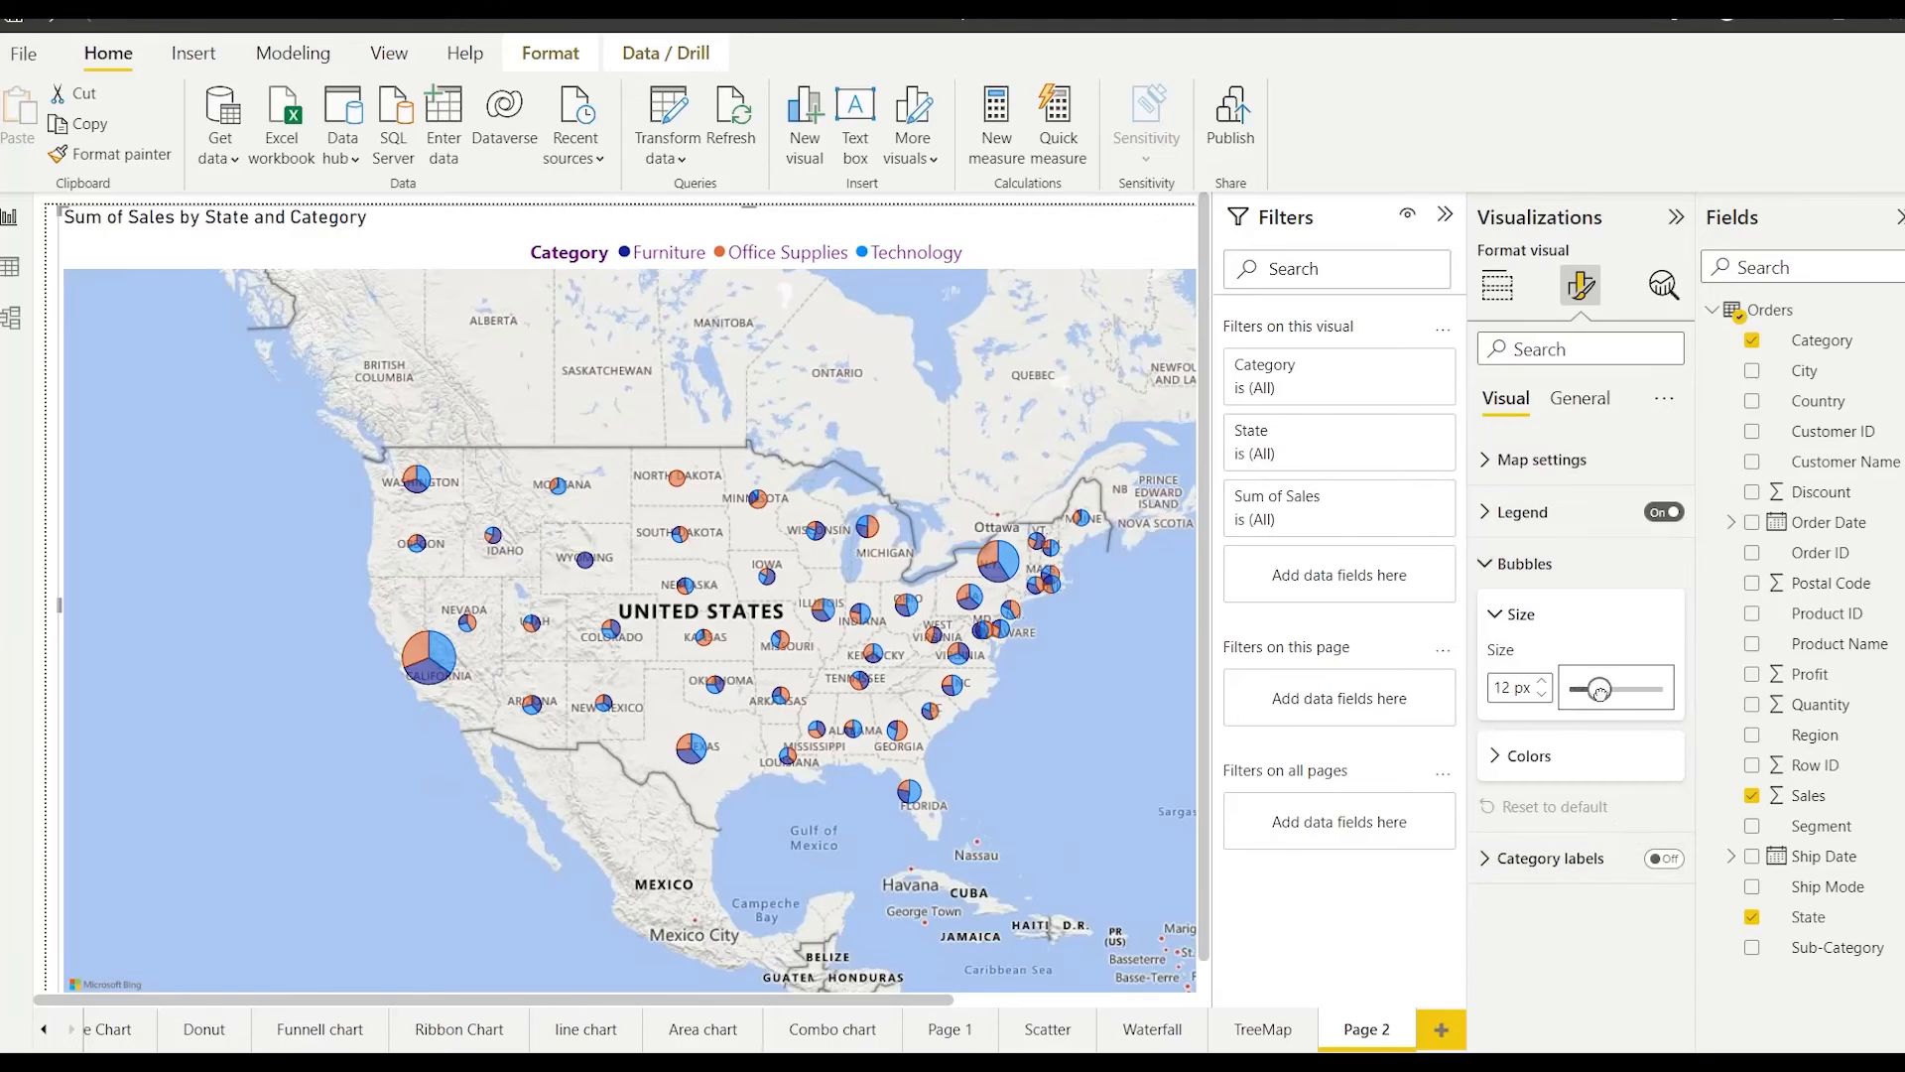
left_click(1501, 760)
scroll(1540, 969, "down", 1)
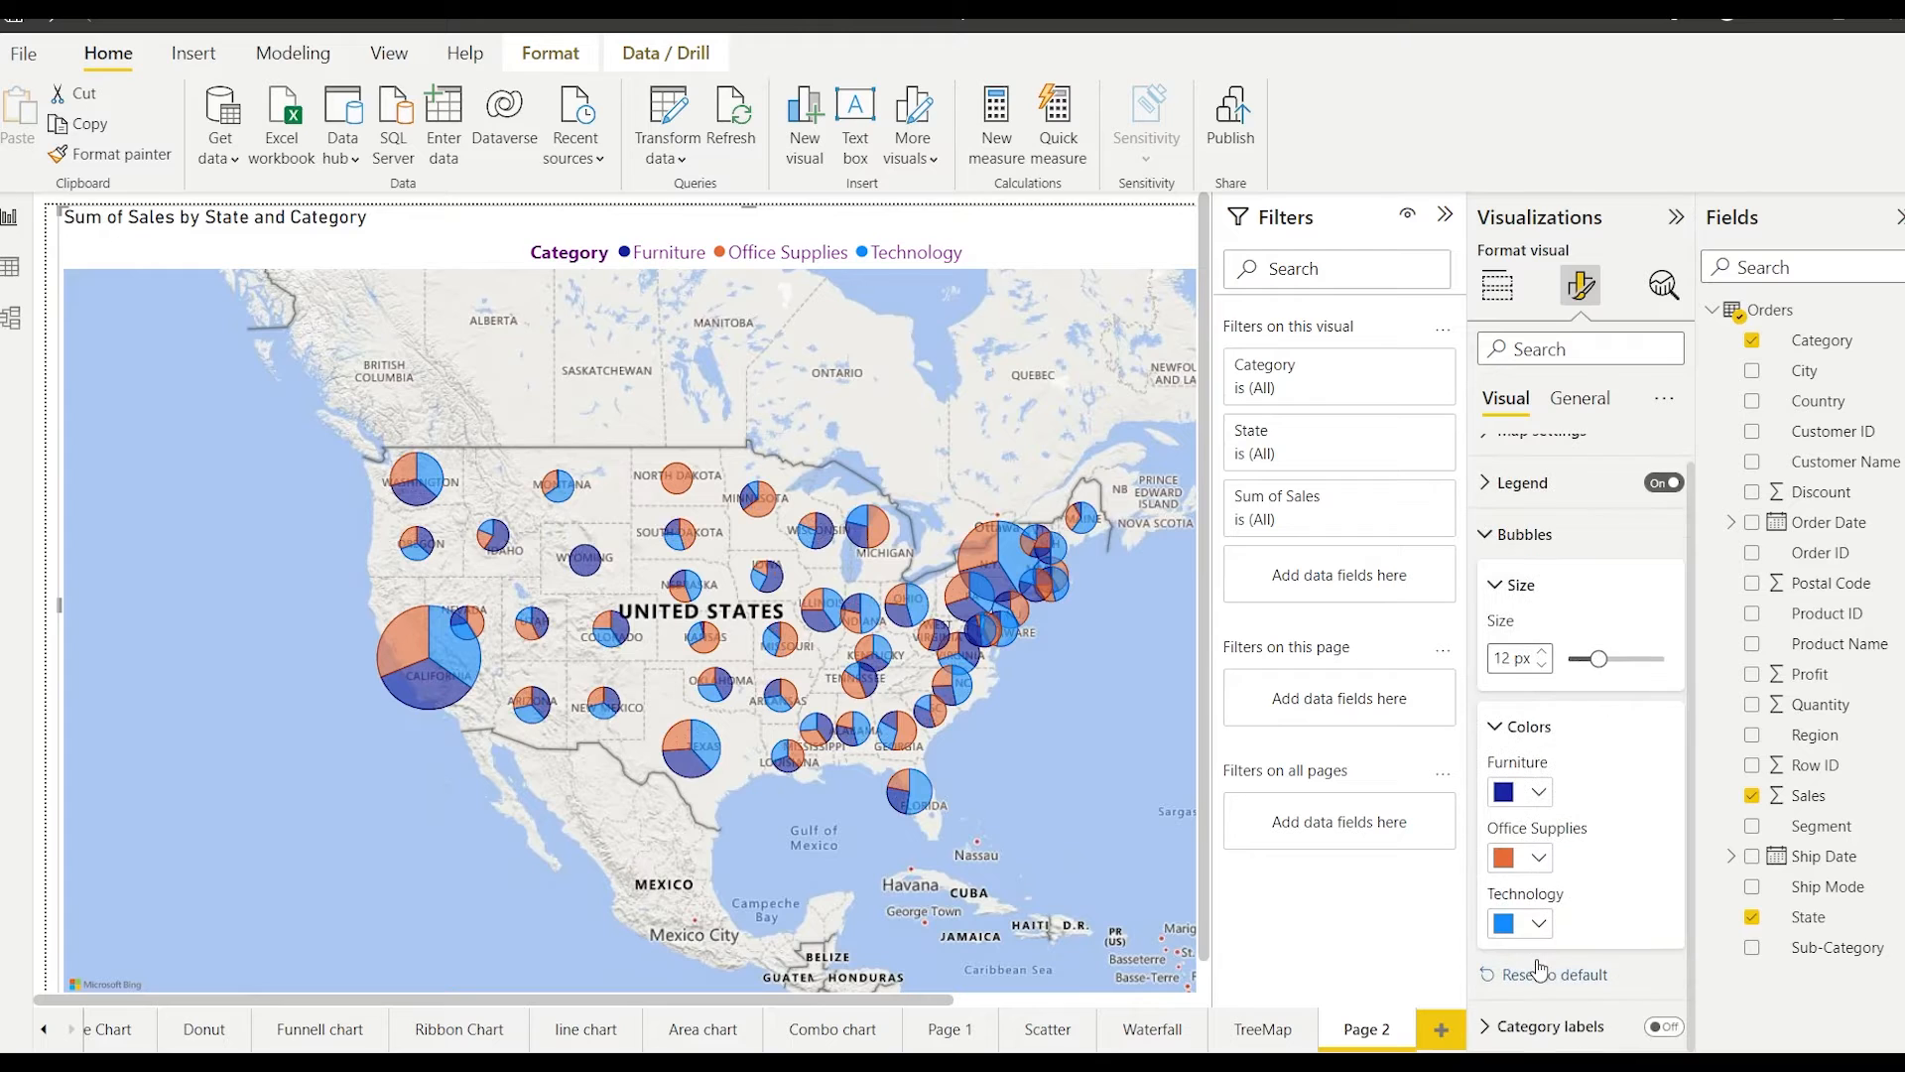
left_click(1523, 534)
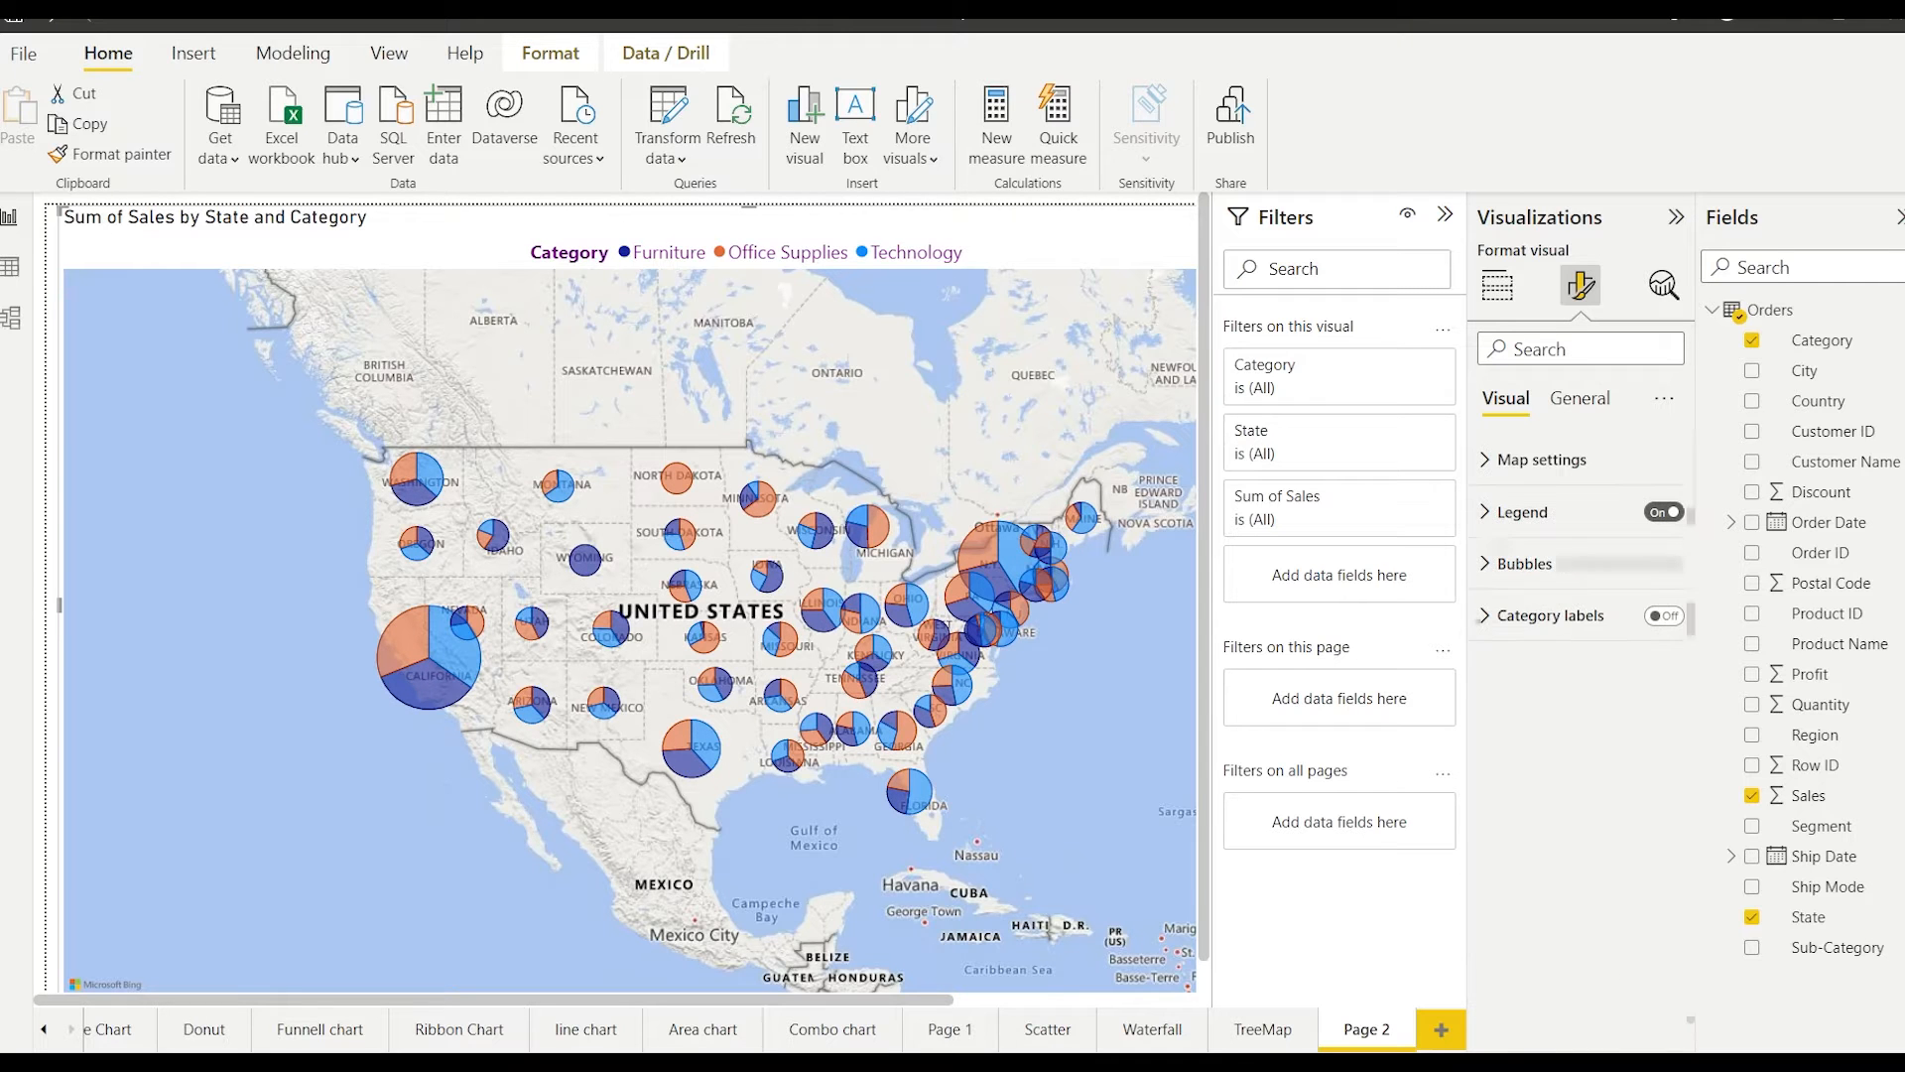
- Turn on the map's category labels and compare the map with and without them
left_click(1664, 617)
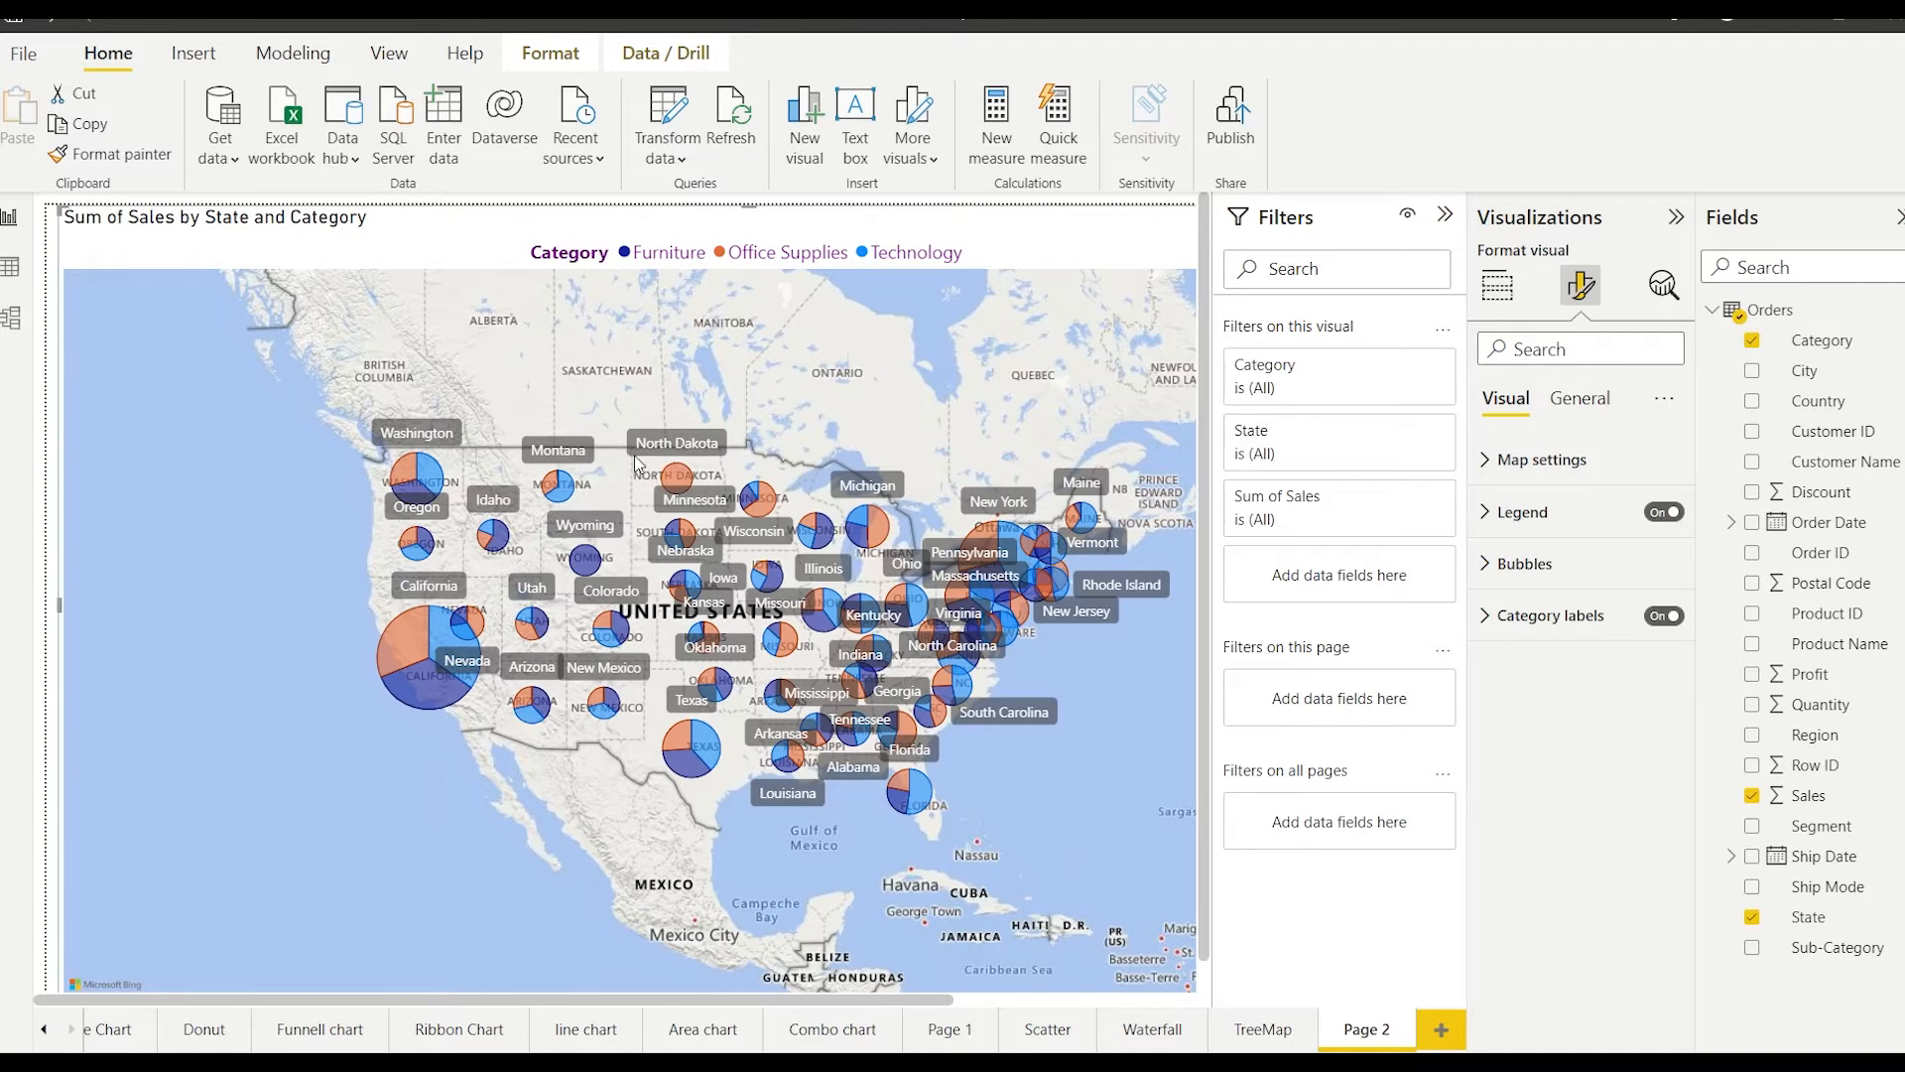
left_click(1485, 621)
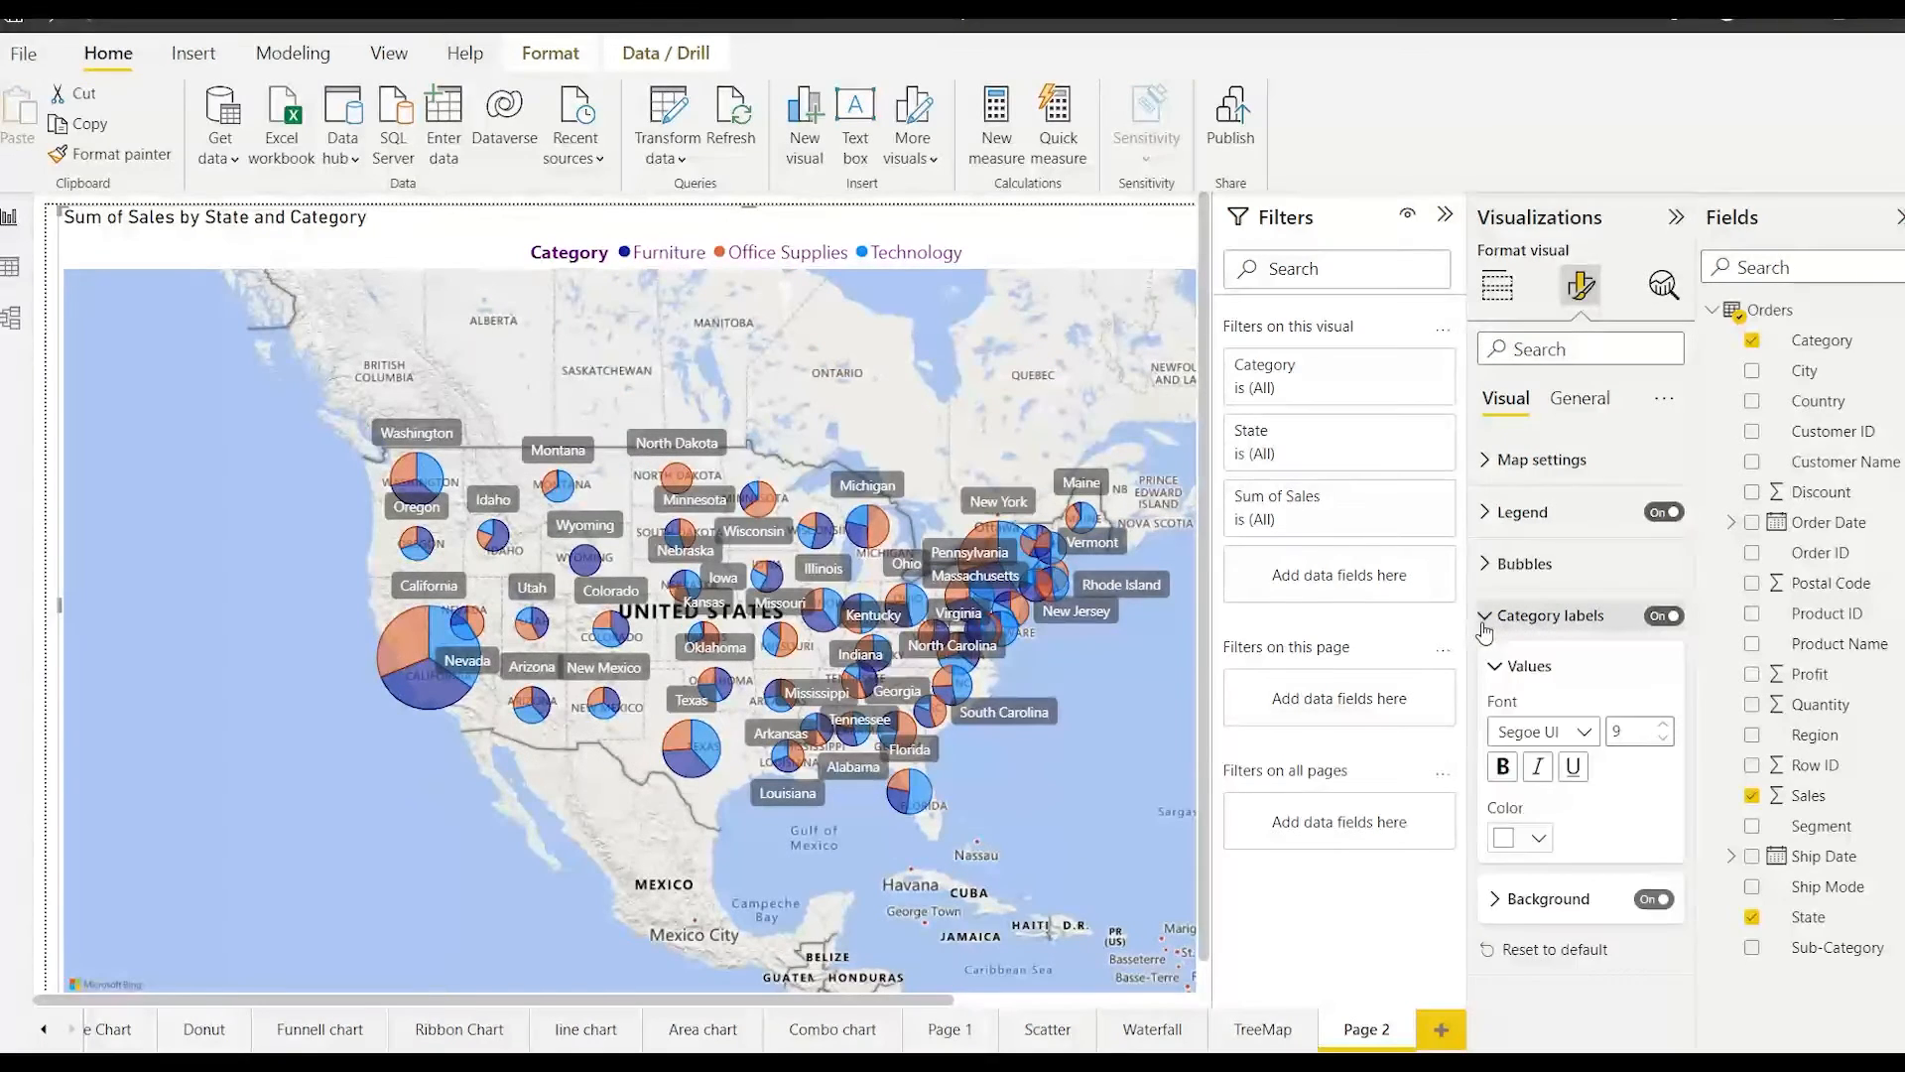
left_click(1650, 619)
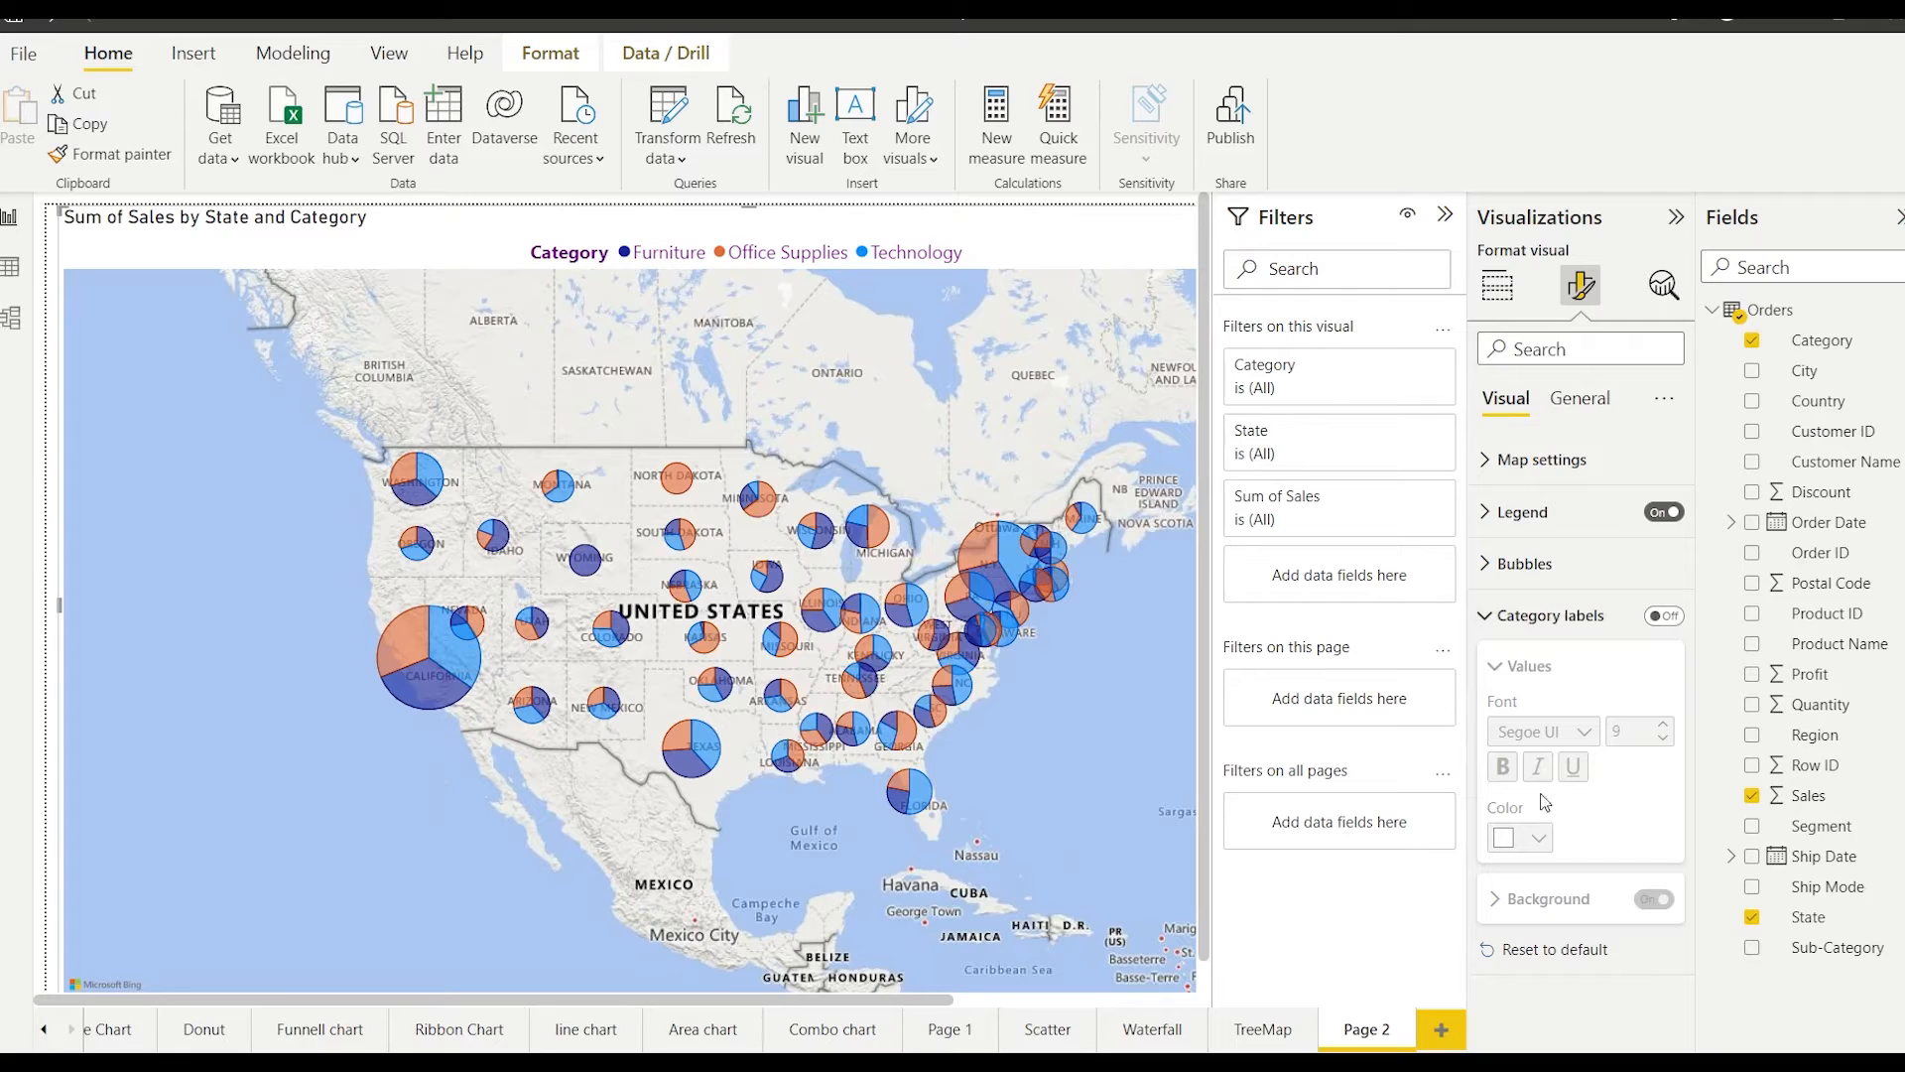
left_click(1665, 619)
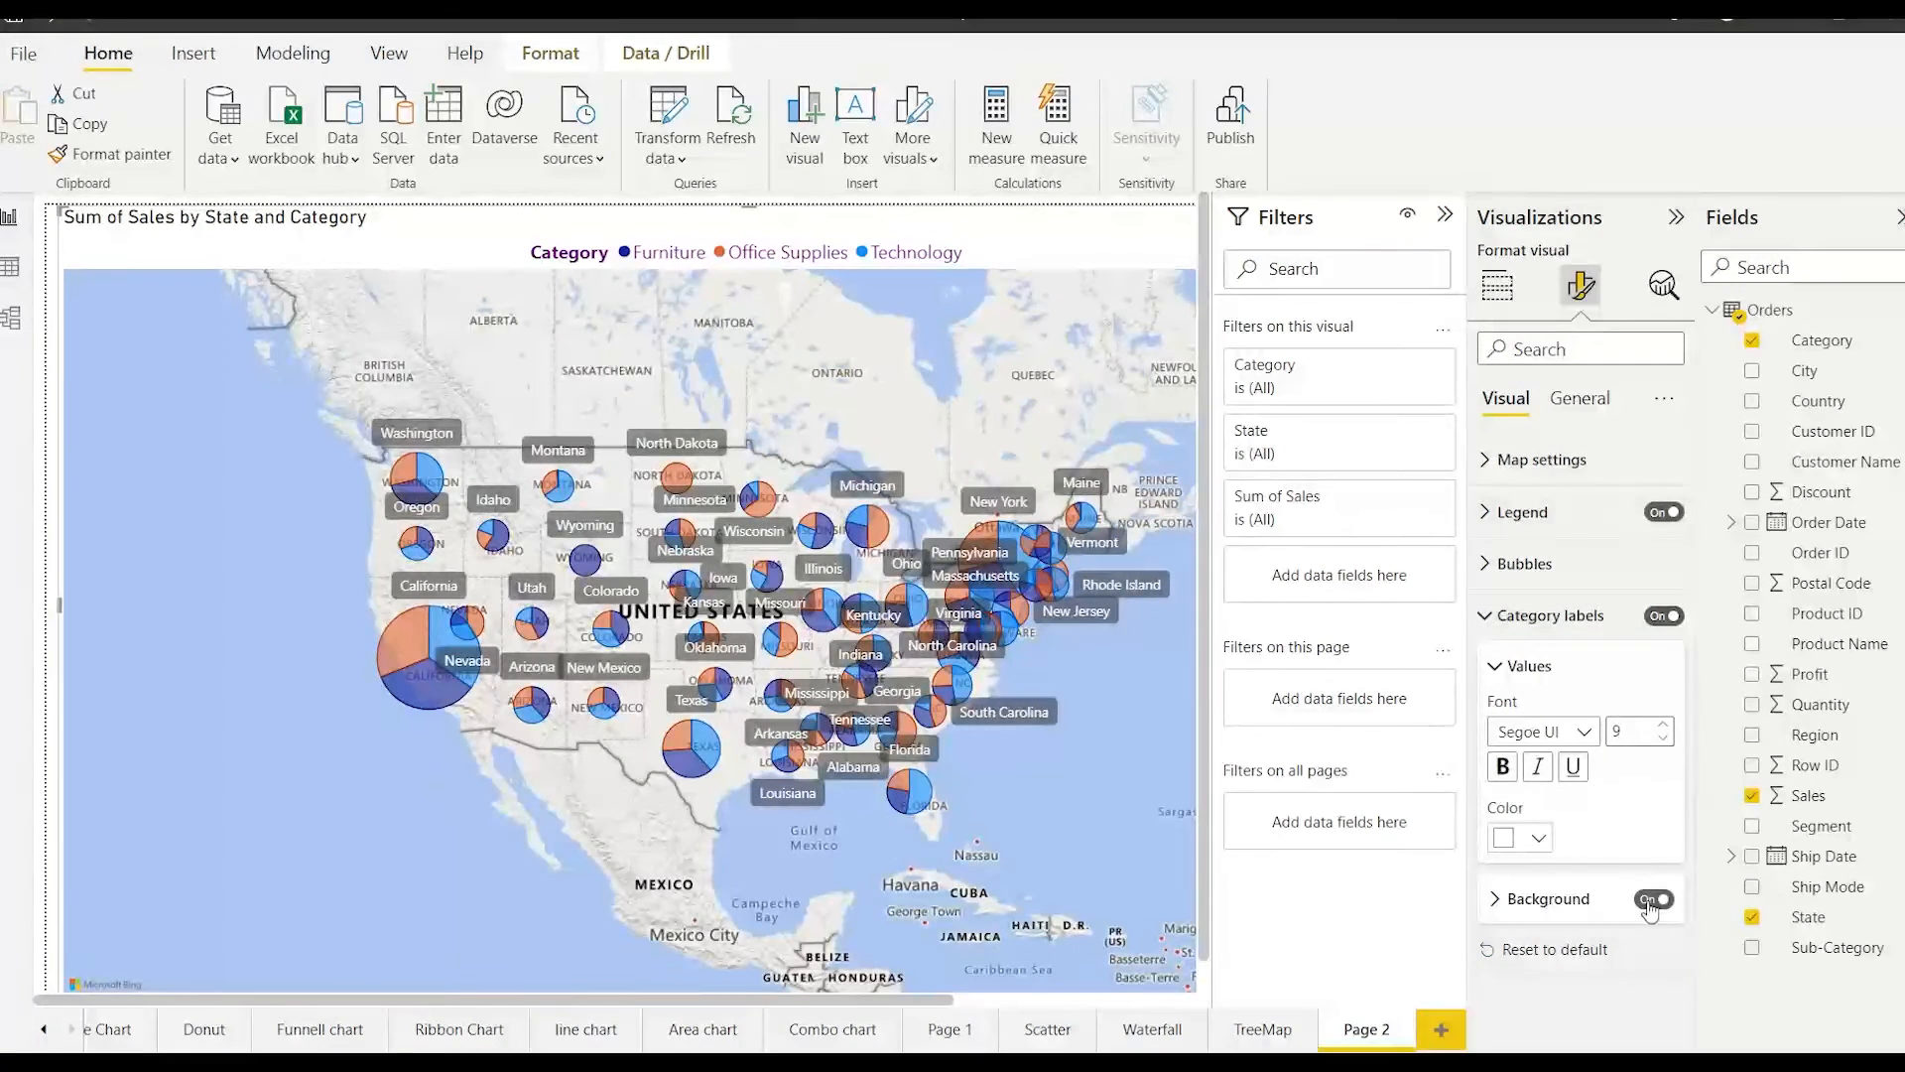
left_click(1488, 620)
- Return to the map's data field setup and rename the report page as Maps
left_click(1495, 294)
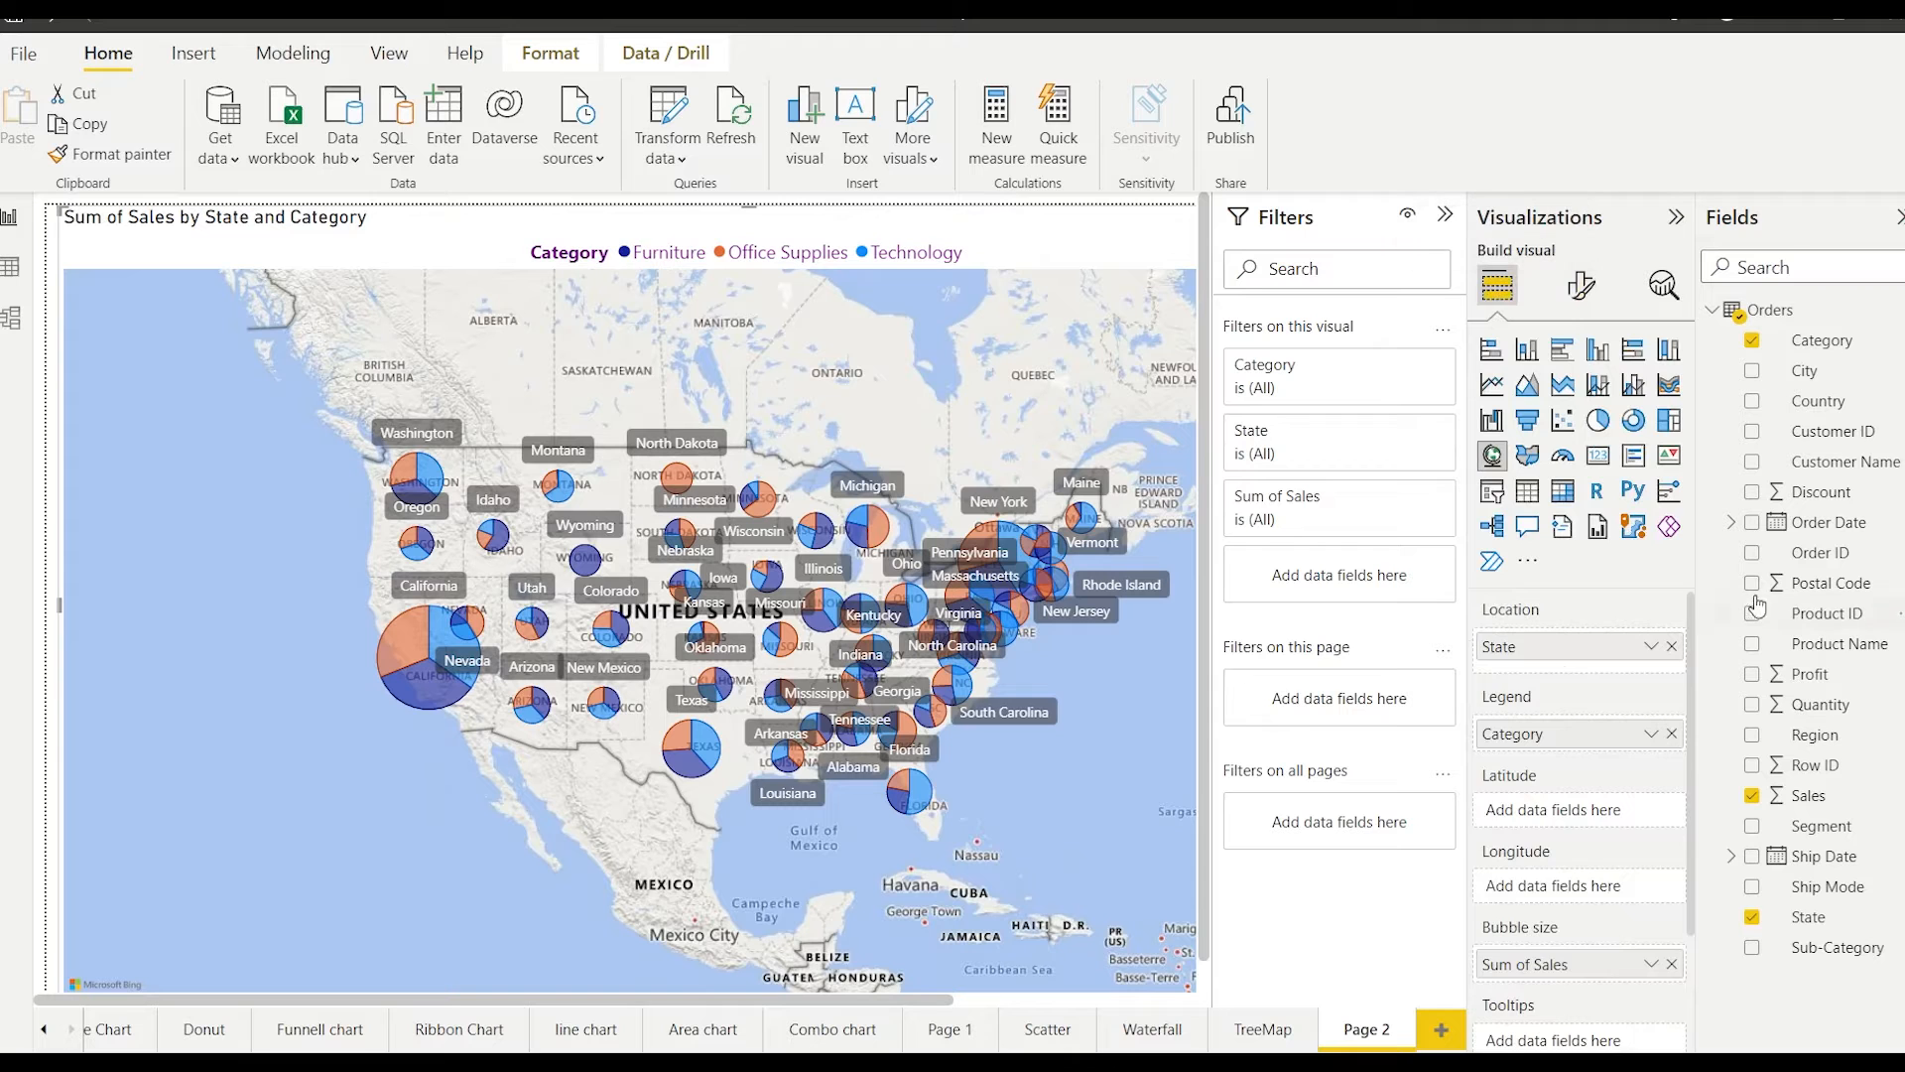
scroll(1563, 669, "down", 2)
scroll(1563, 669, "up", 2)
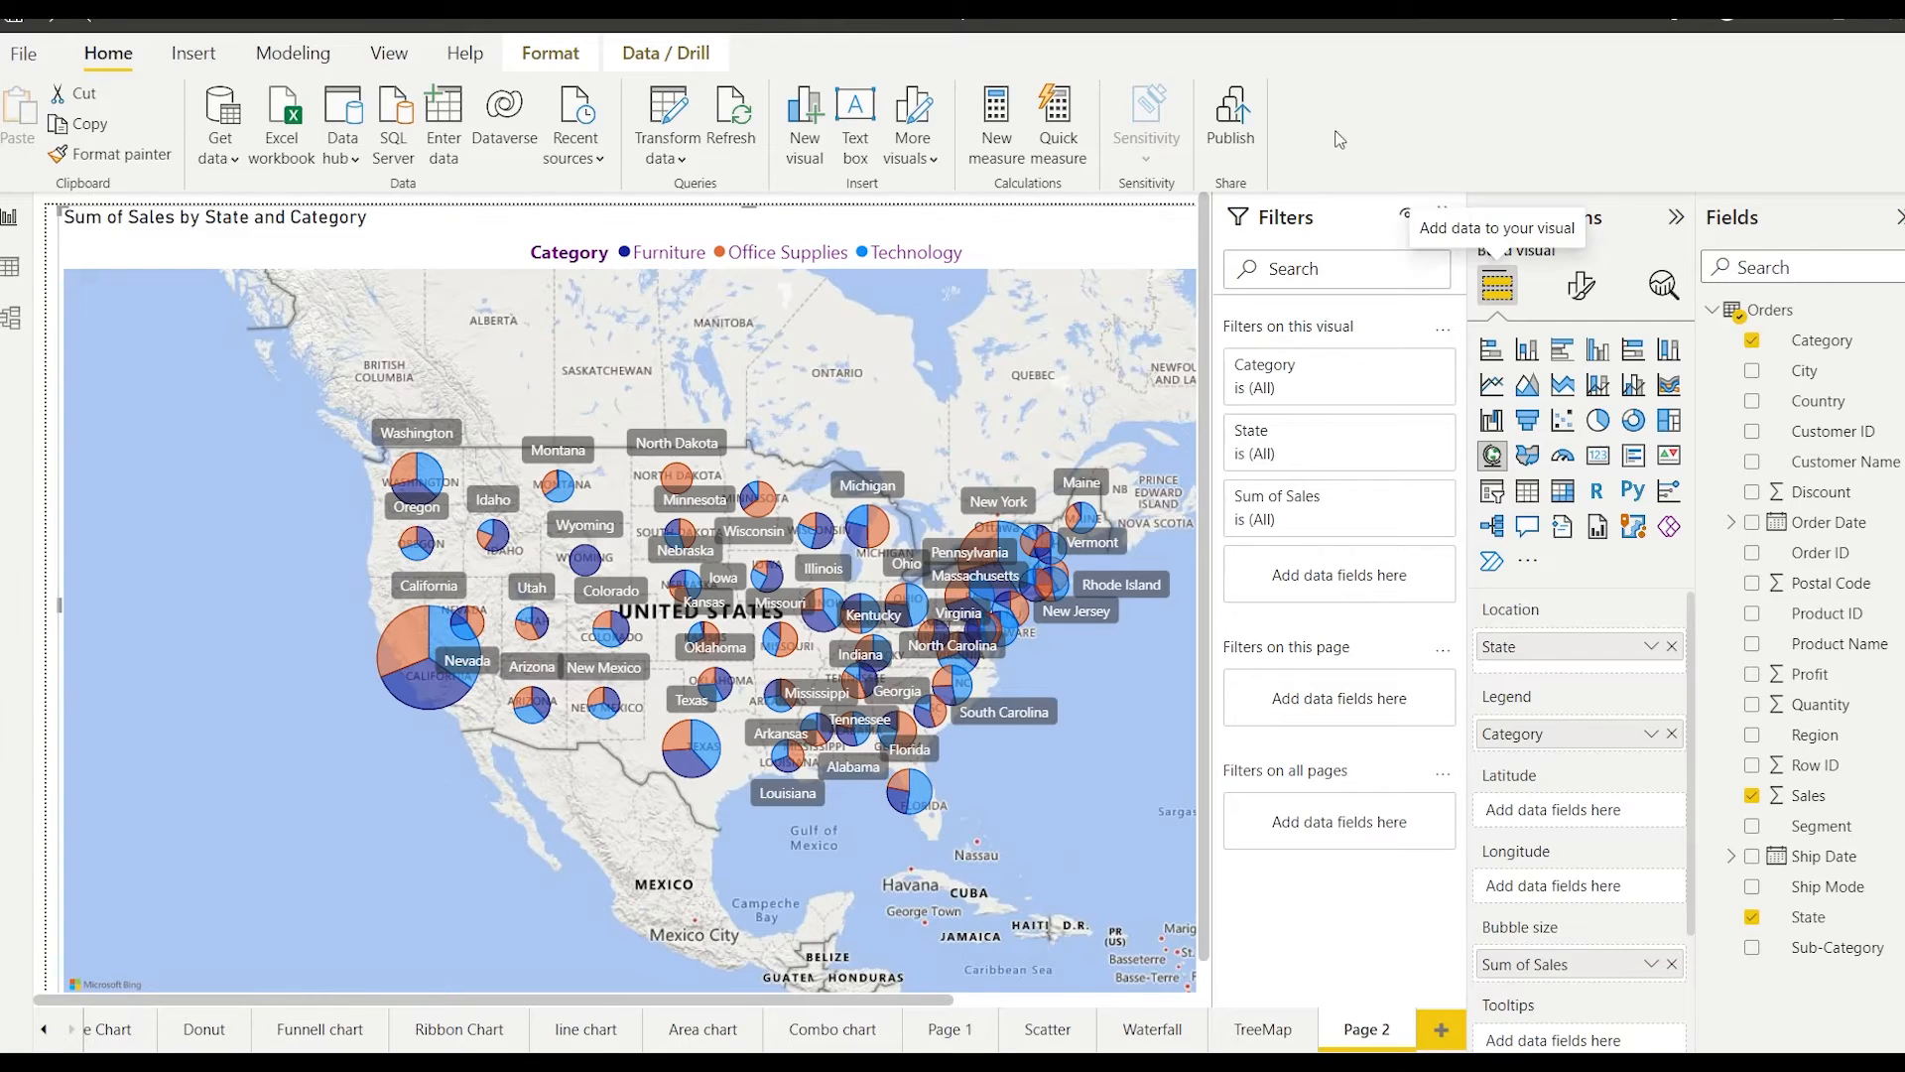
double_click(1388, 1032)
key("BackSpace")
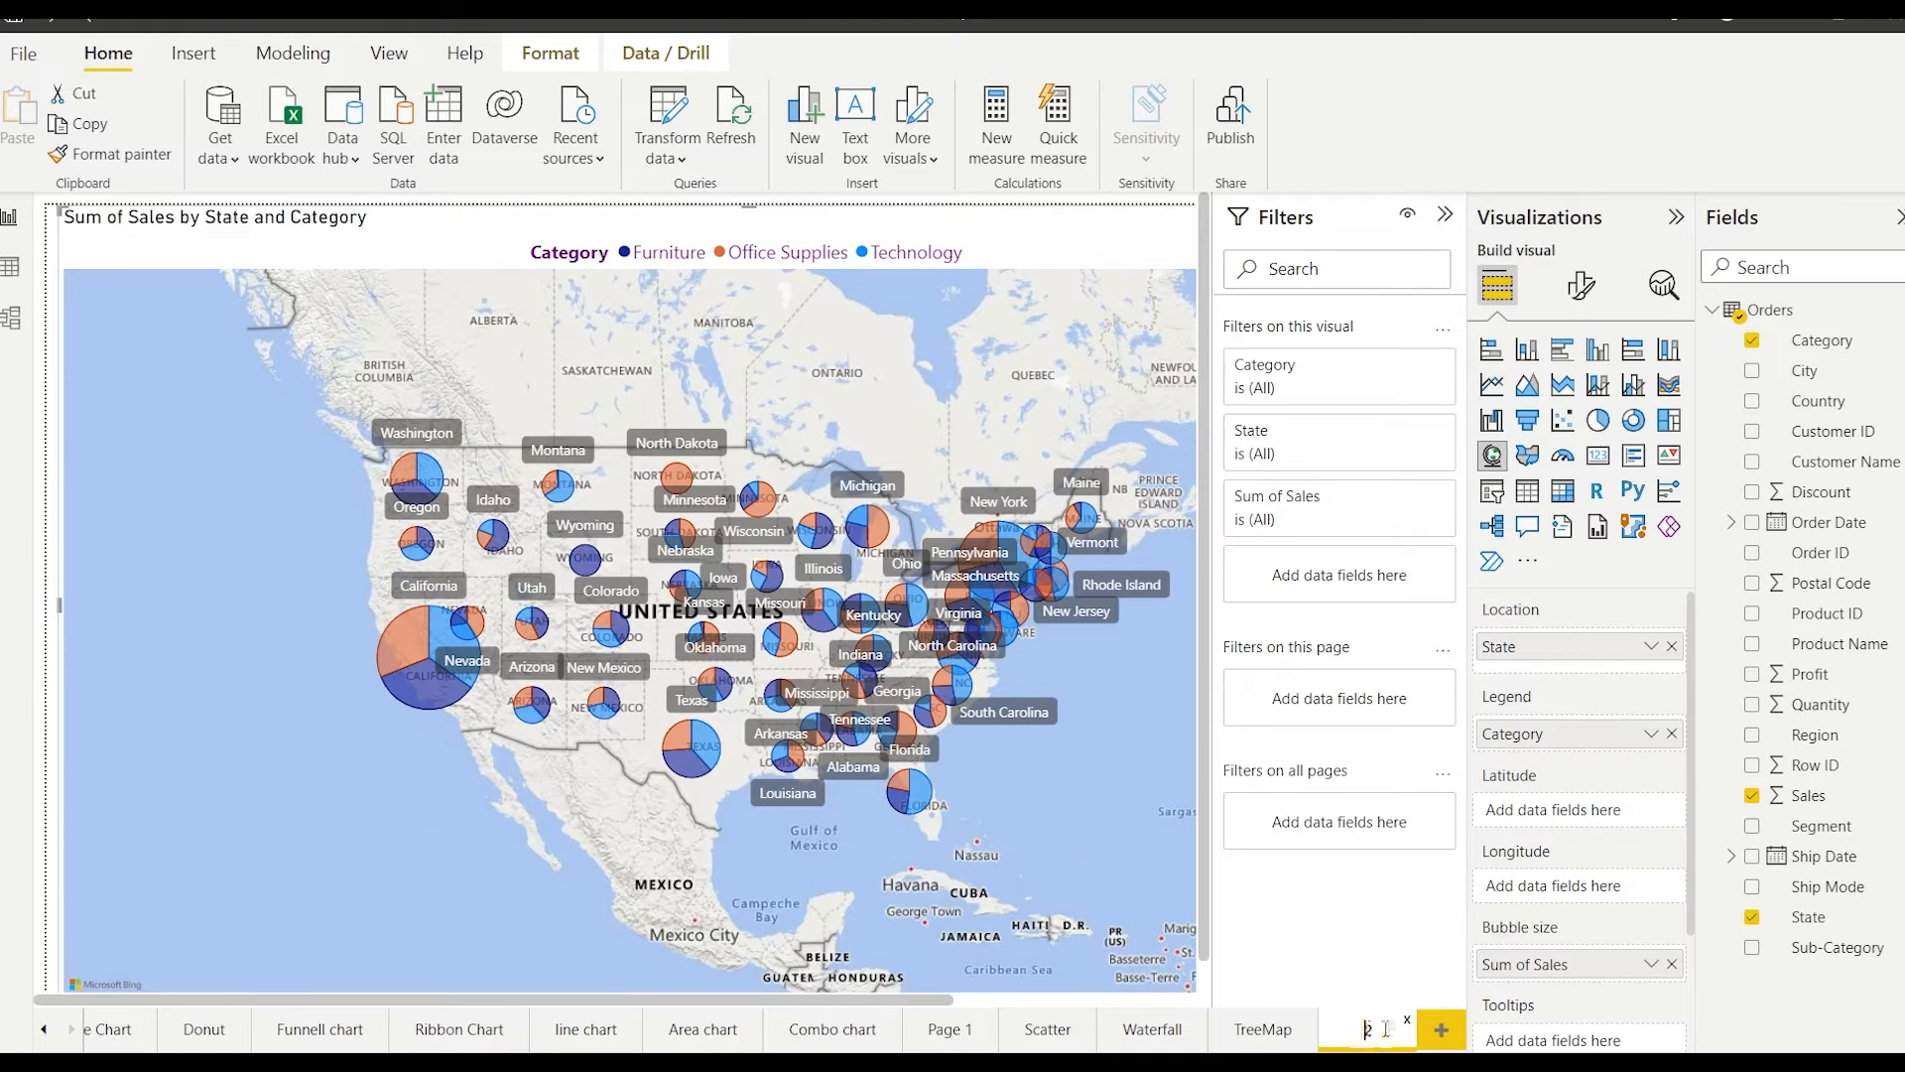
type("Maps")
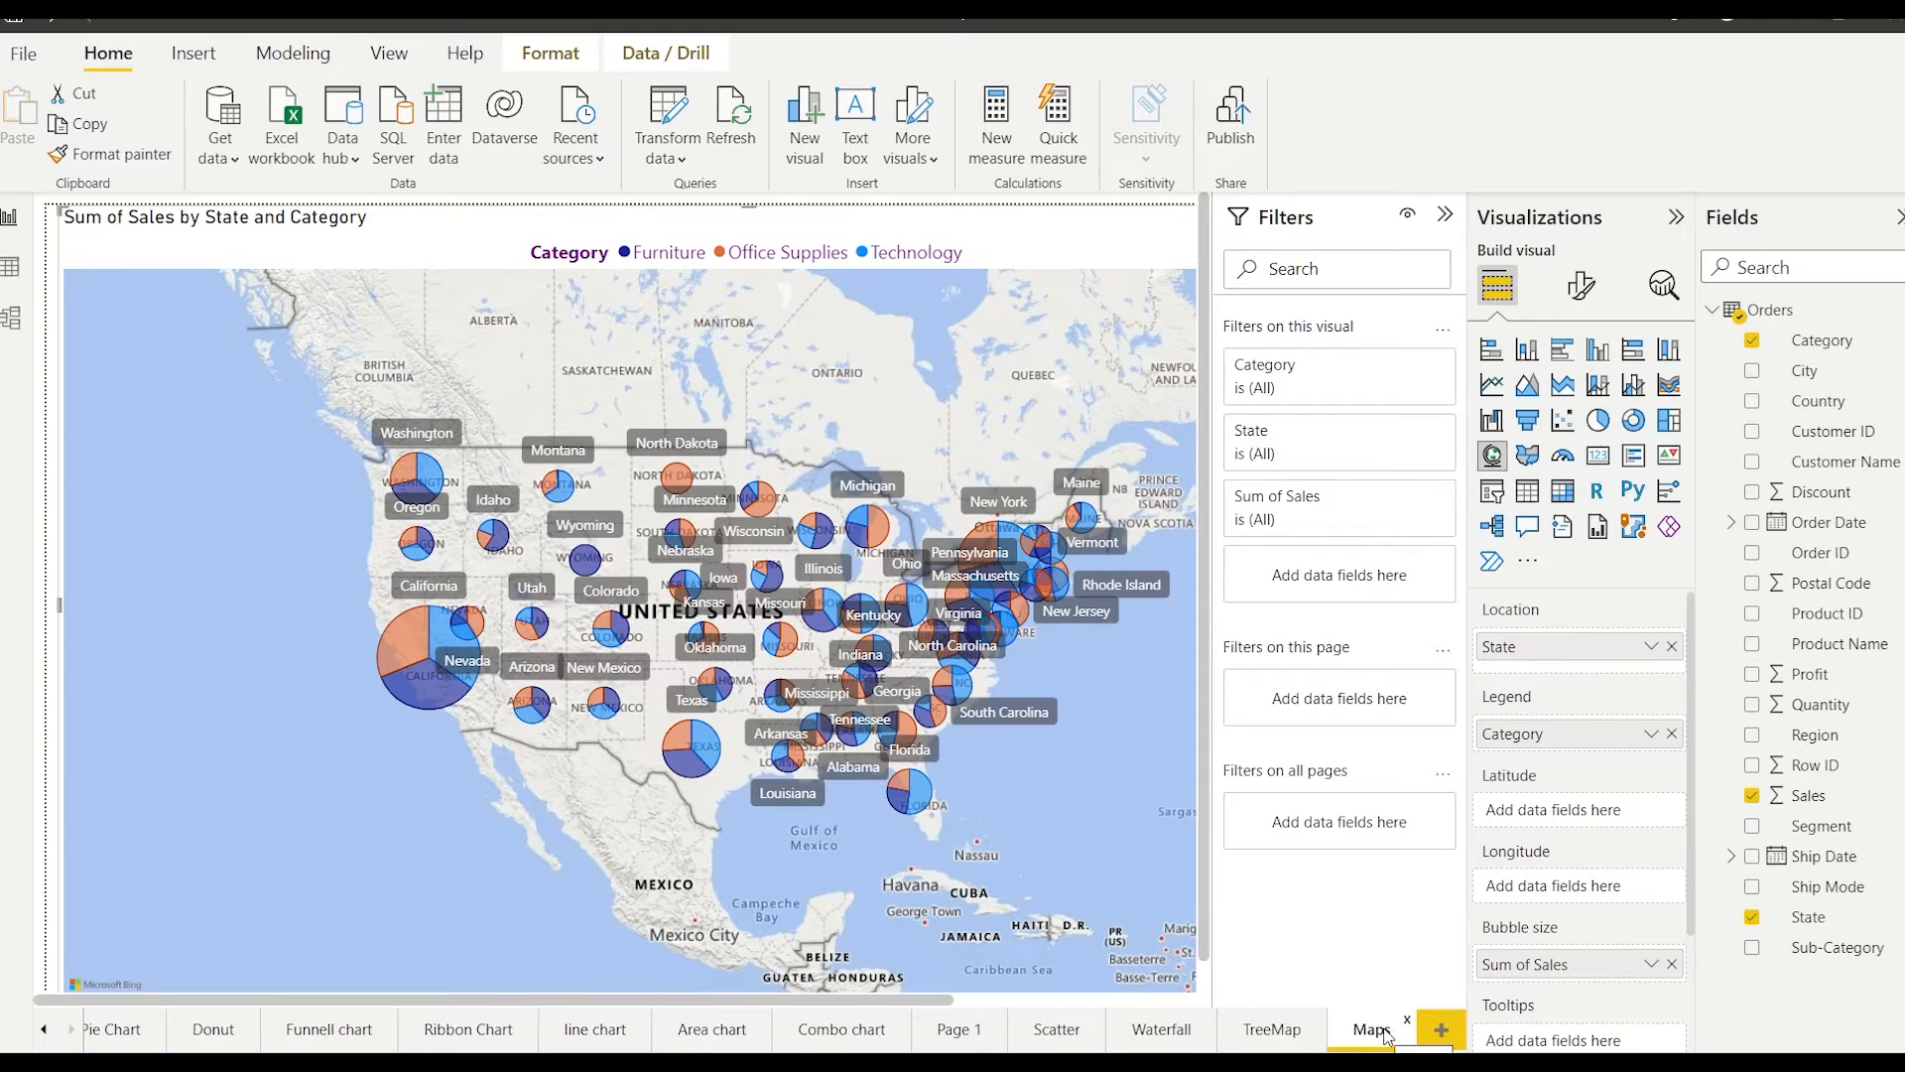
- Add a new report page, insert a filled map, and enlarge it across most of the canvas
left_click(1441, 1030)
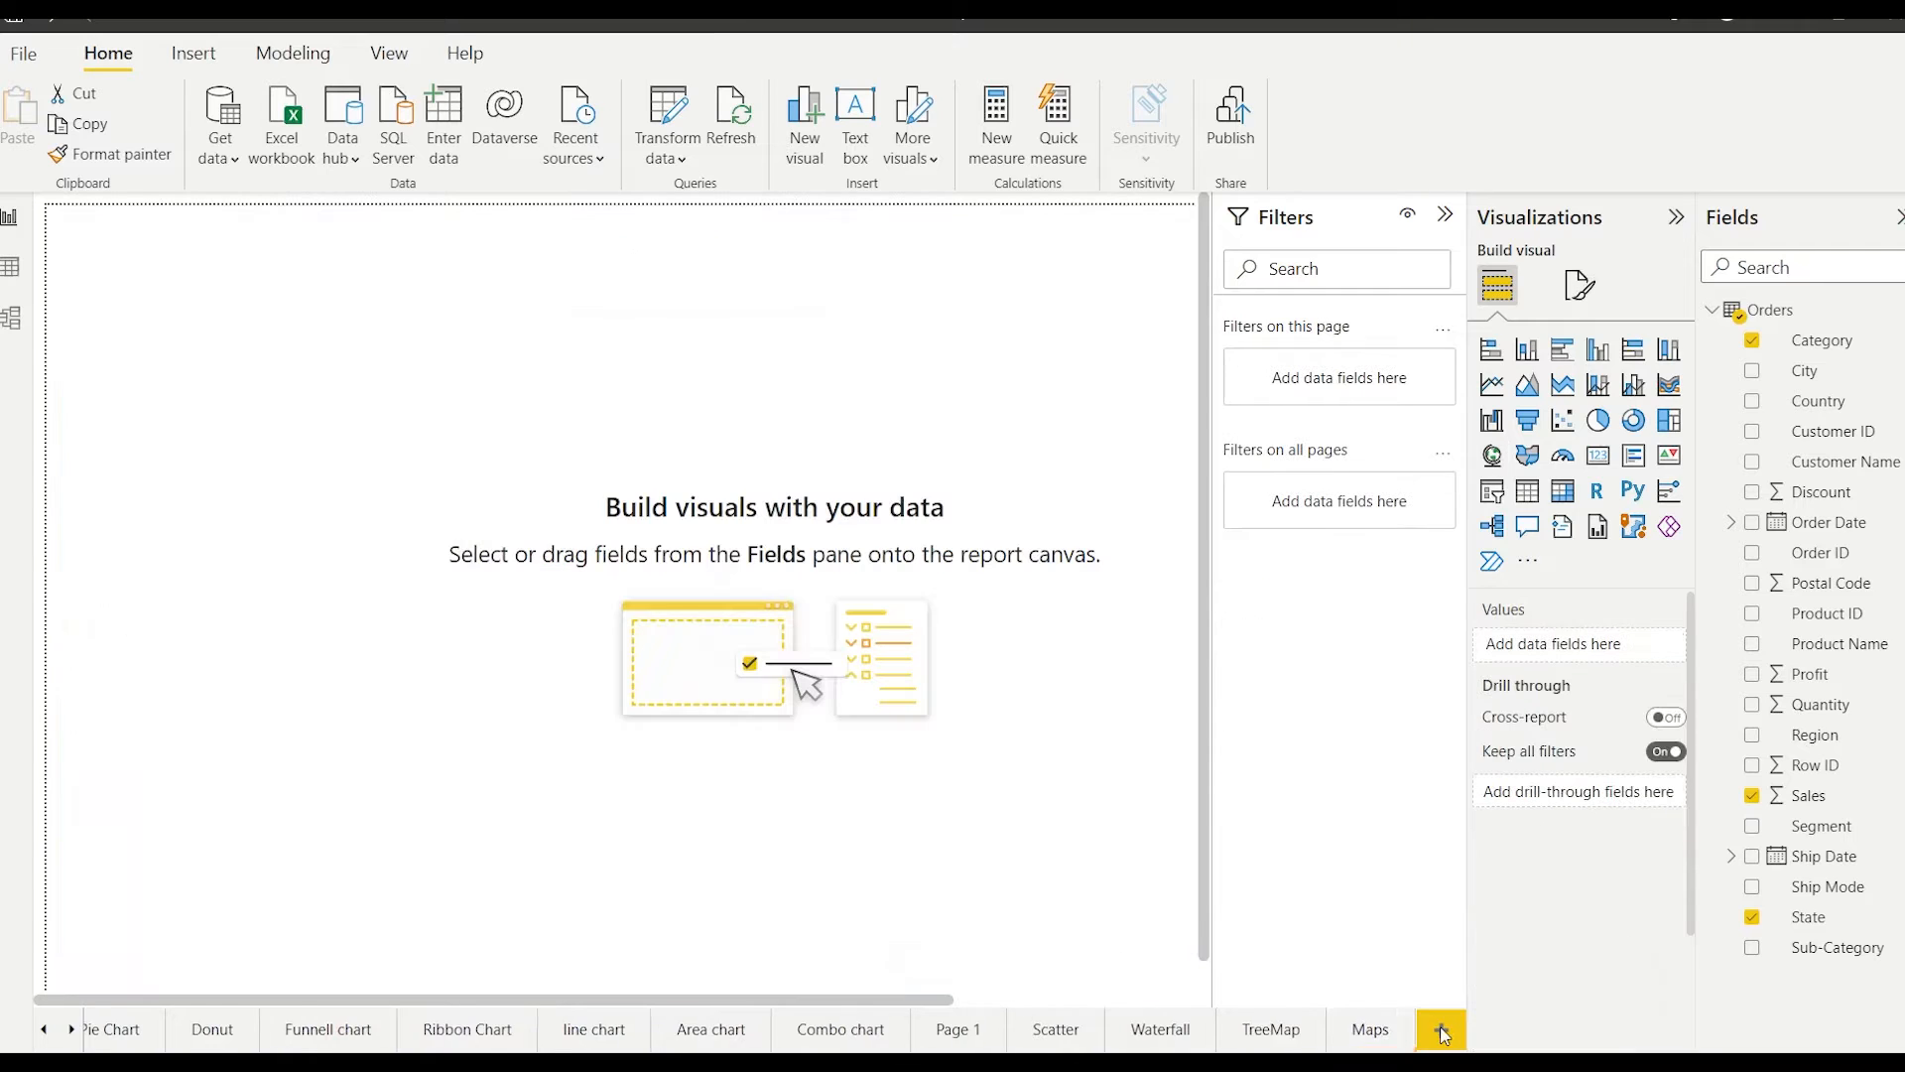
left_click(1528, 455)
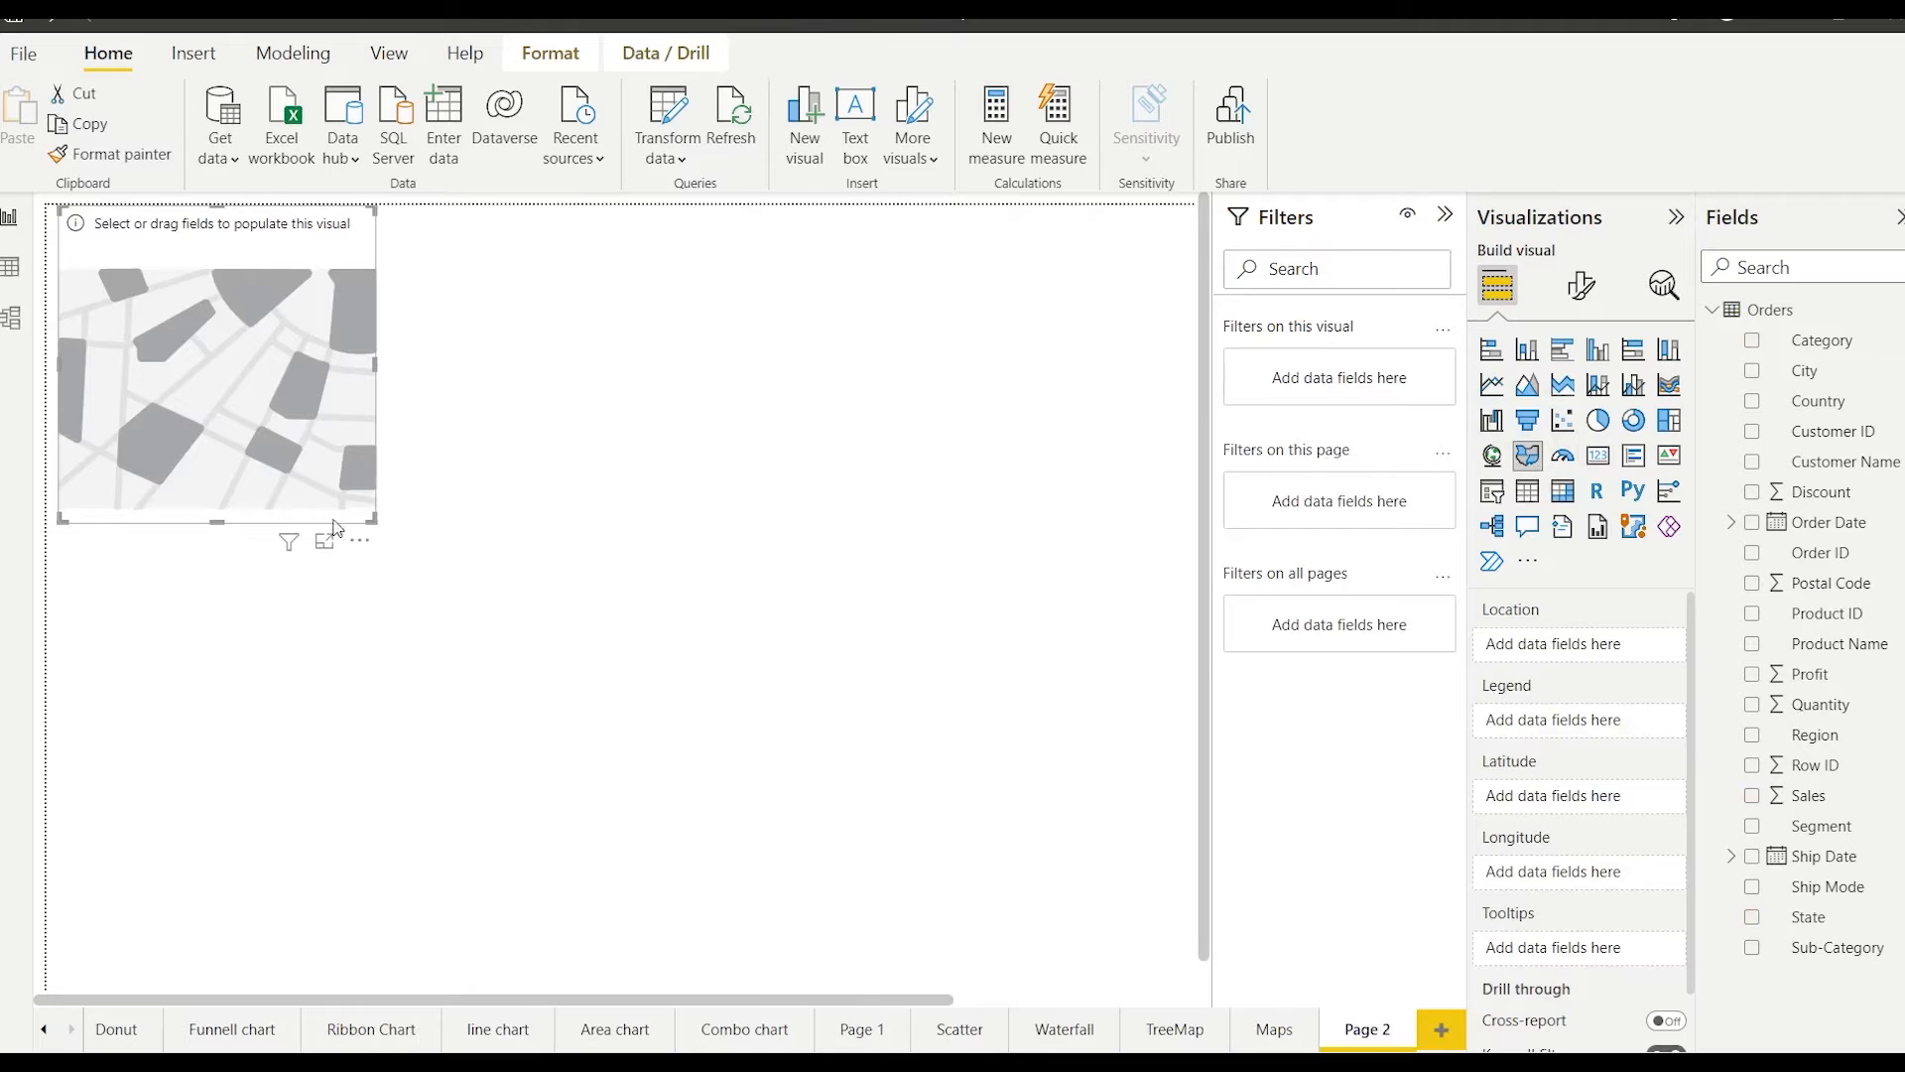
left_click_drag(376, 523, 1004, 840)
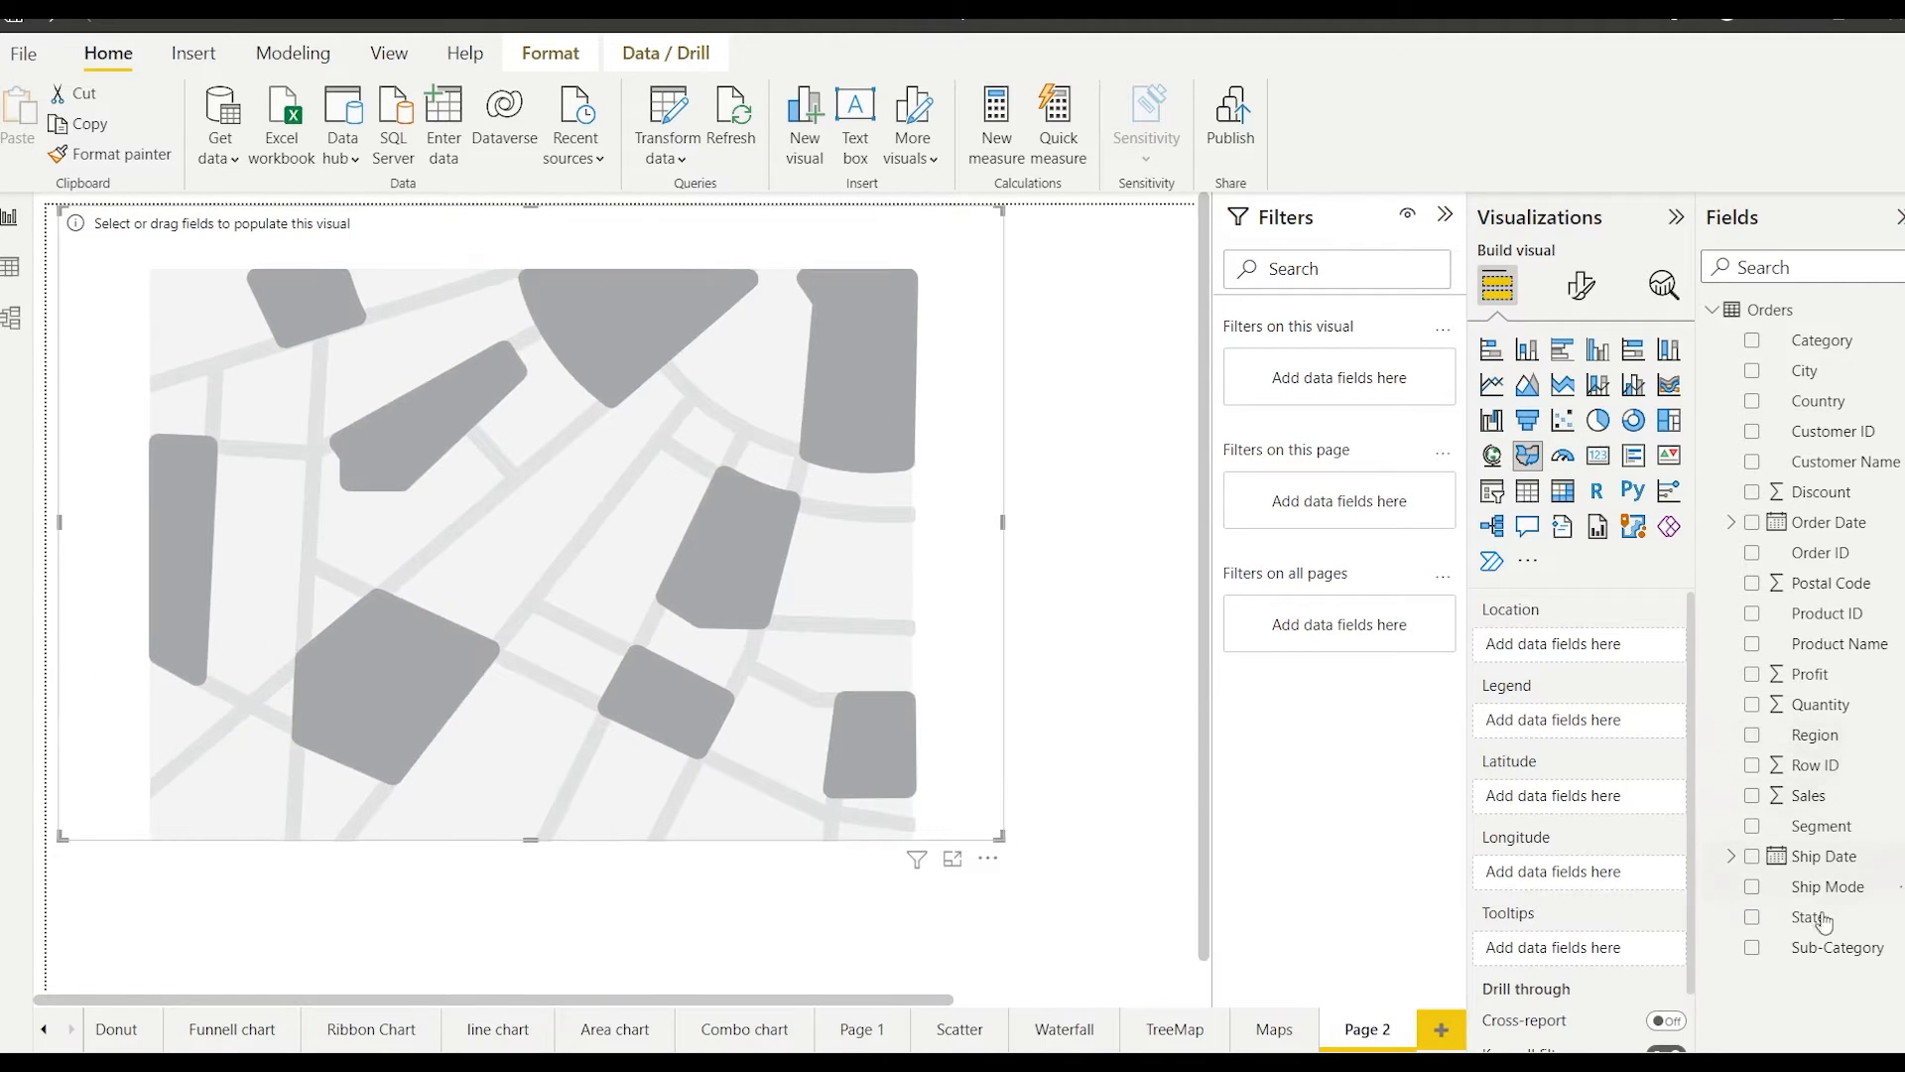
- Assign State to the filled map's Location and compare its field setup with the map on the Maps page
left_click_drag(1822, 928, 1607, 646)
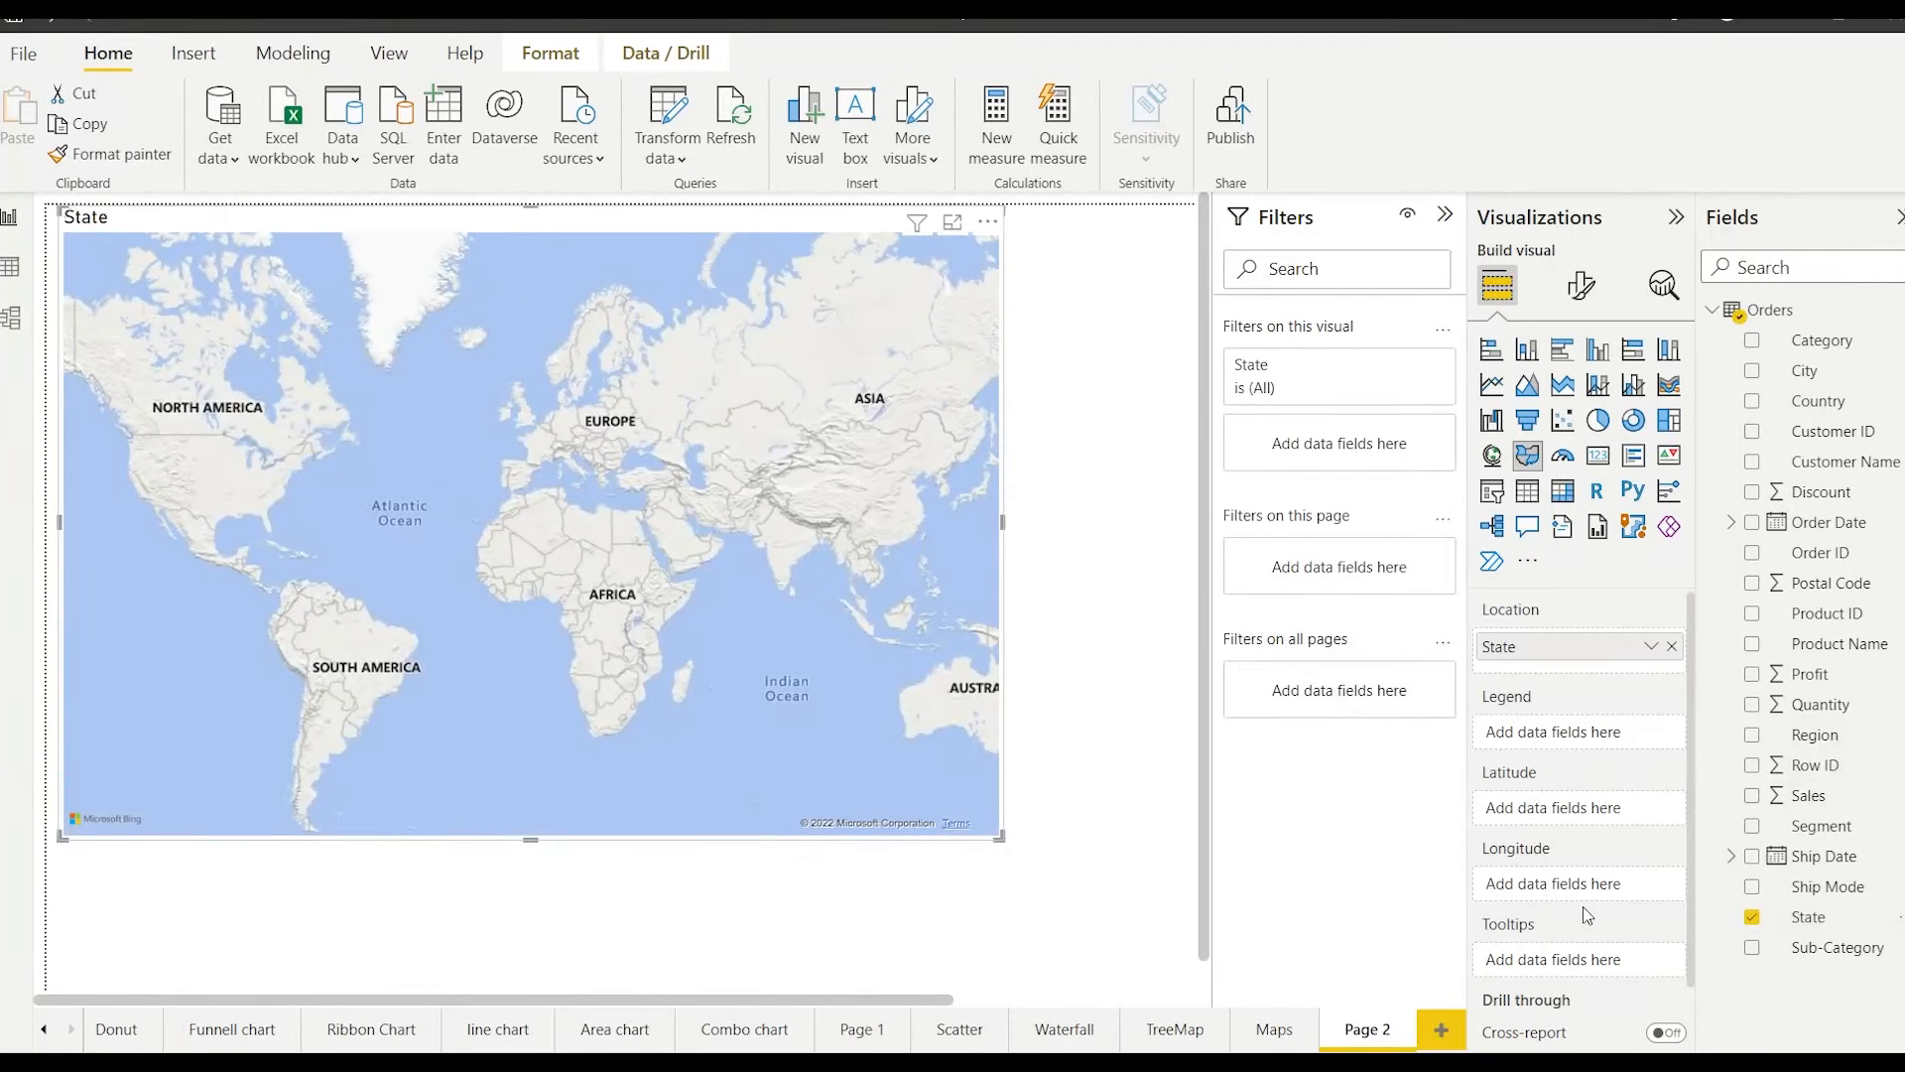
scroll(1554, 886, "down", 1)
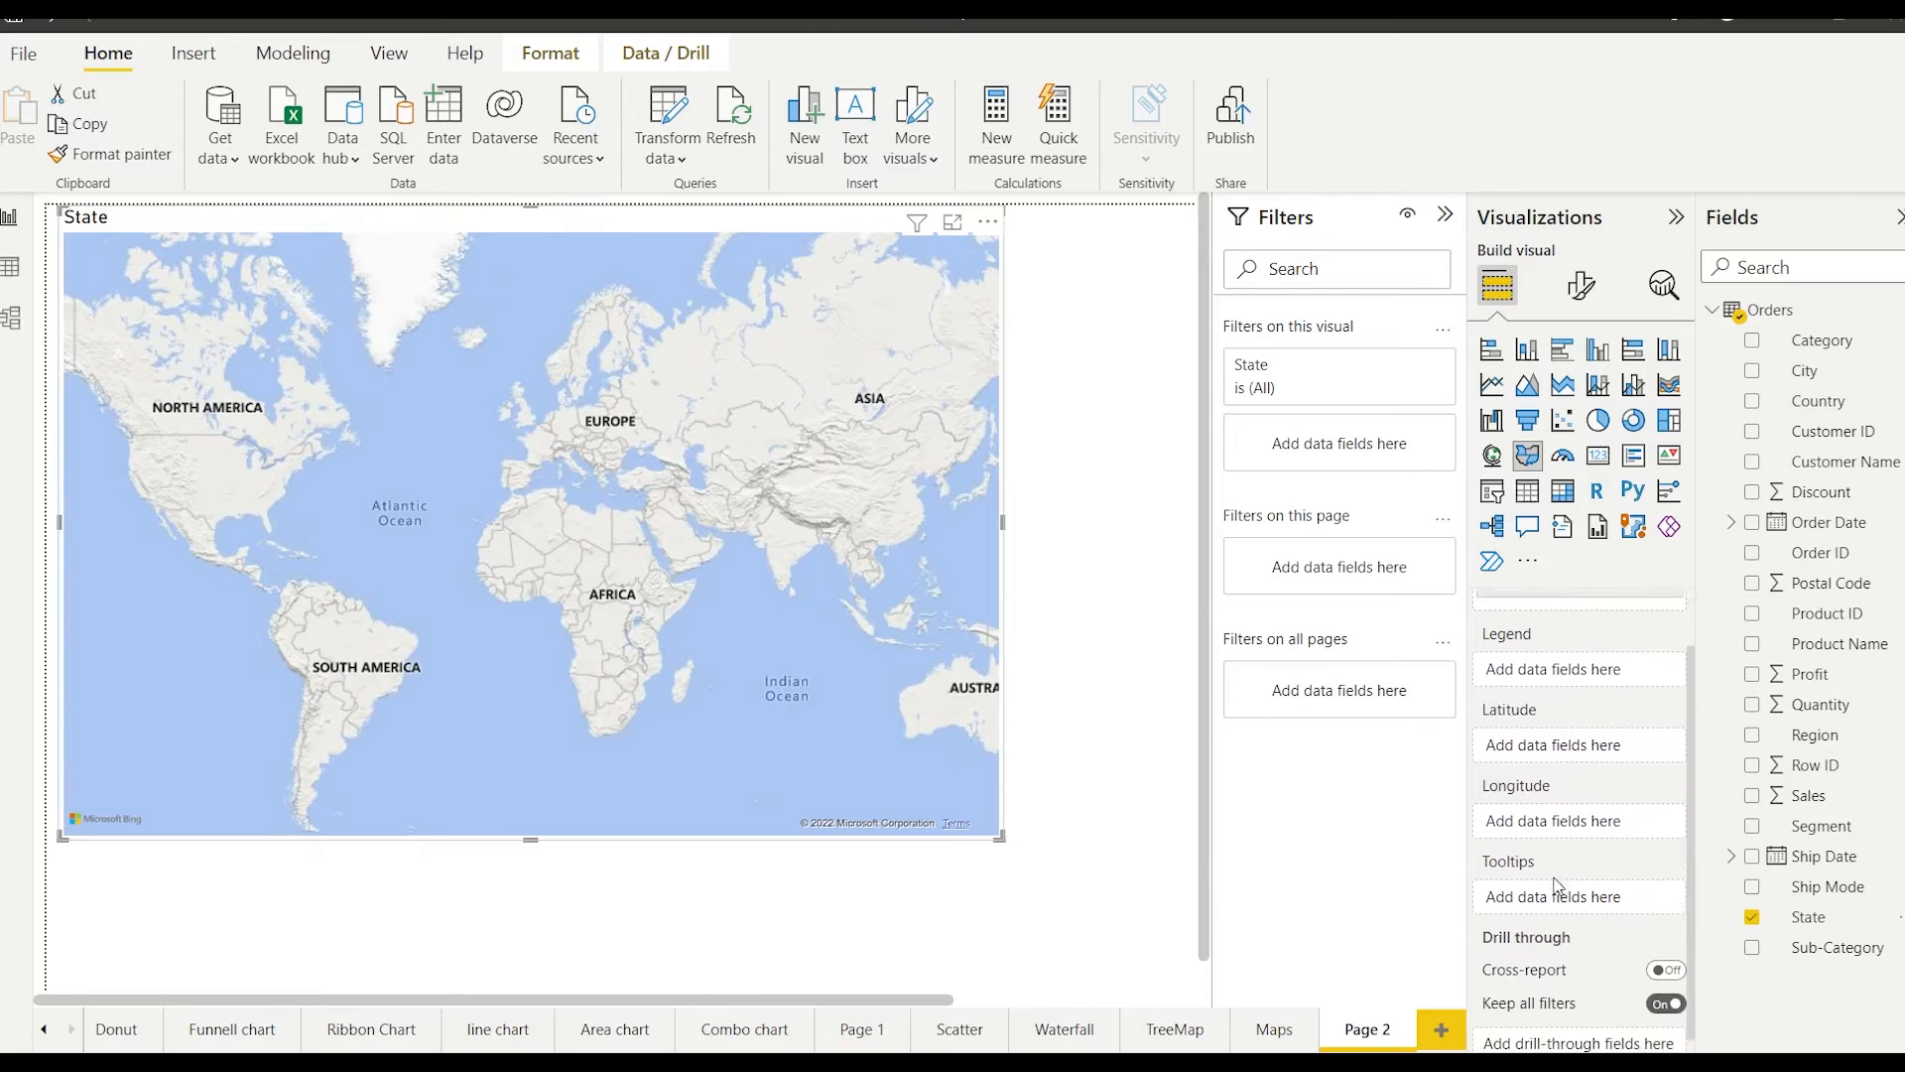
scroll(1554, 886, "up", 1)
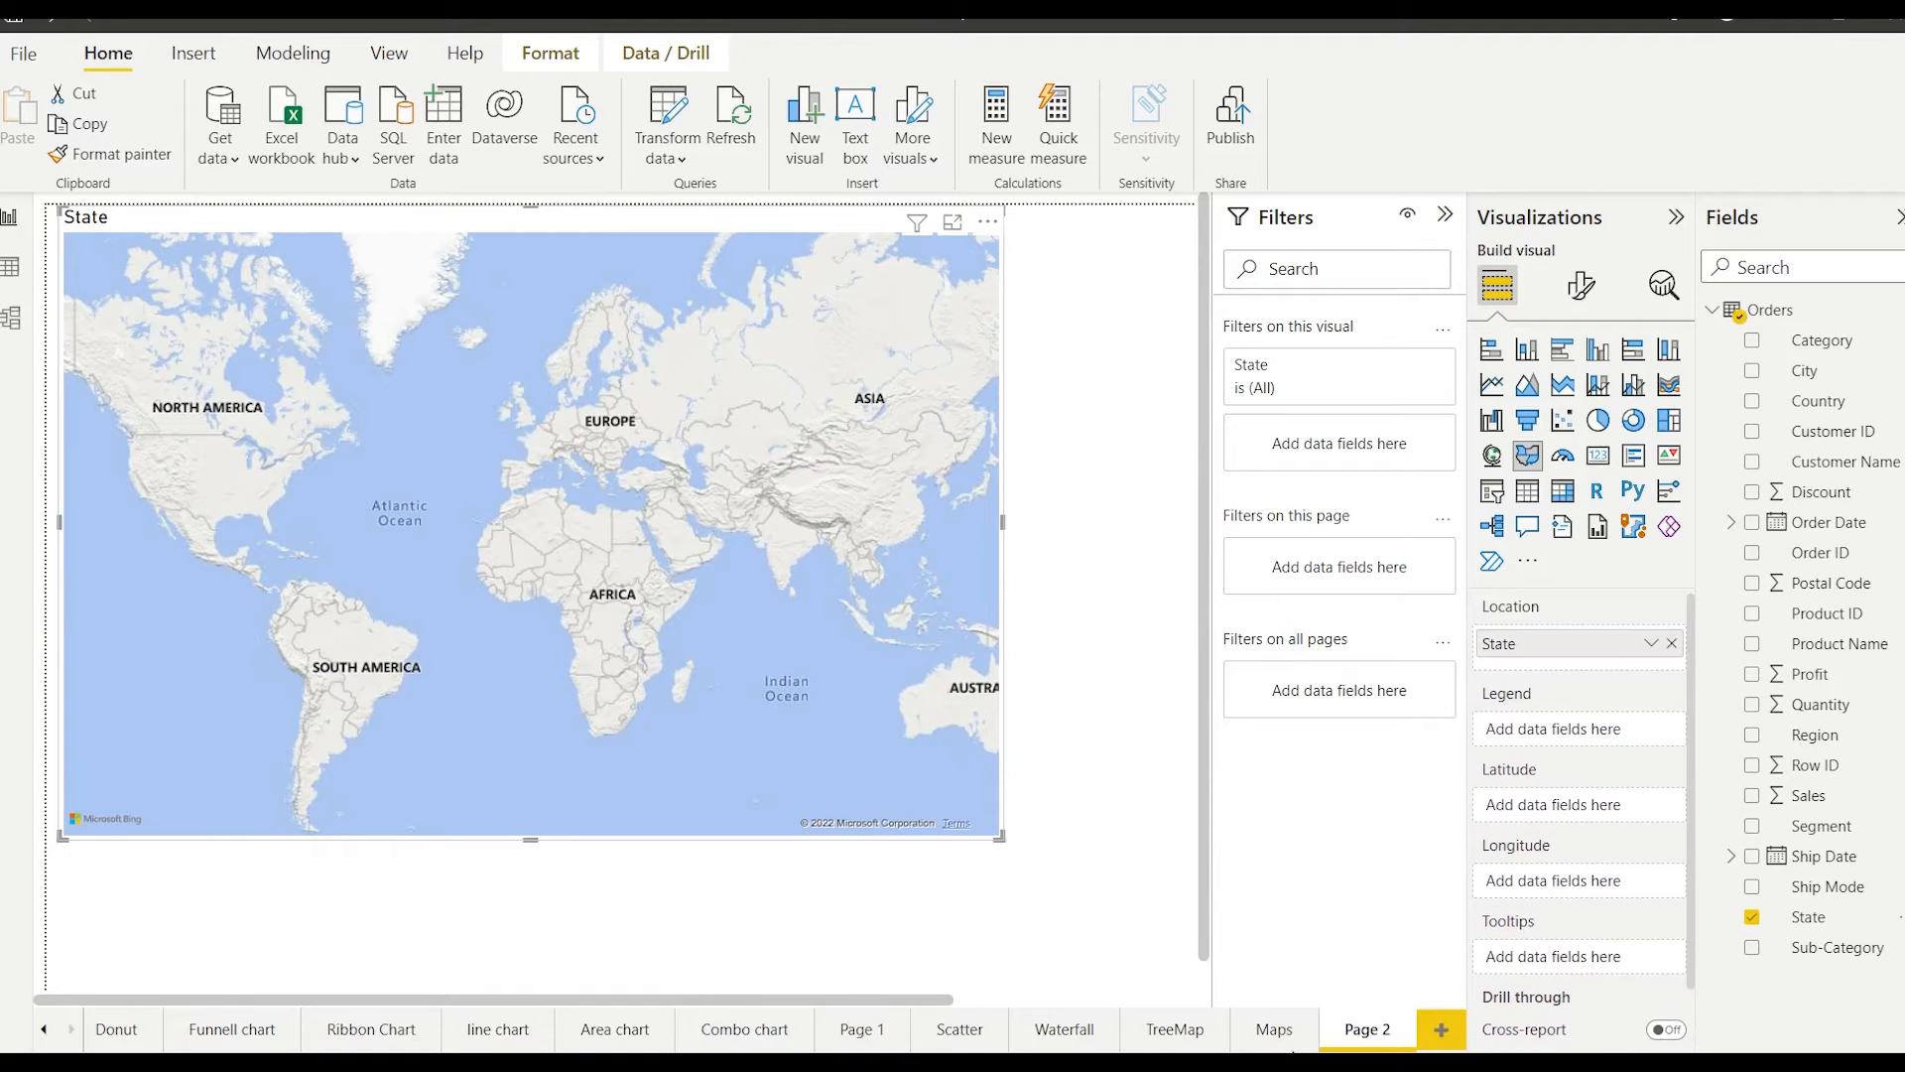
left_click(1279, 1040)
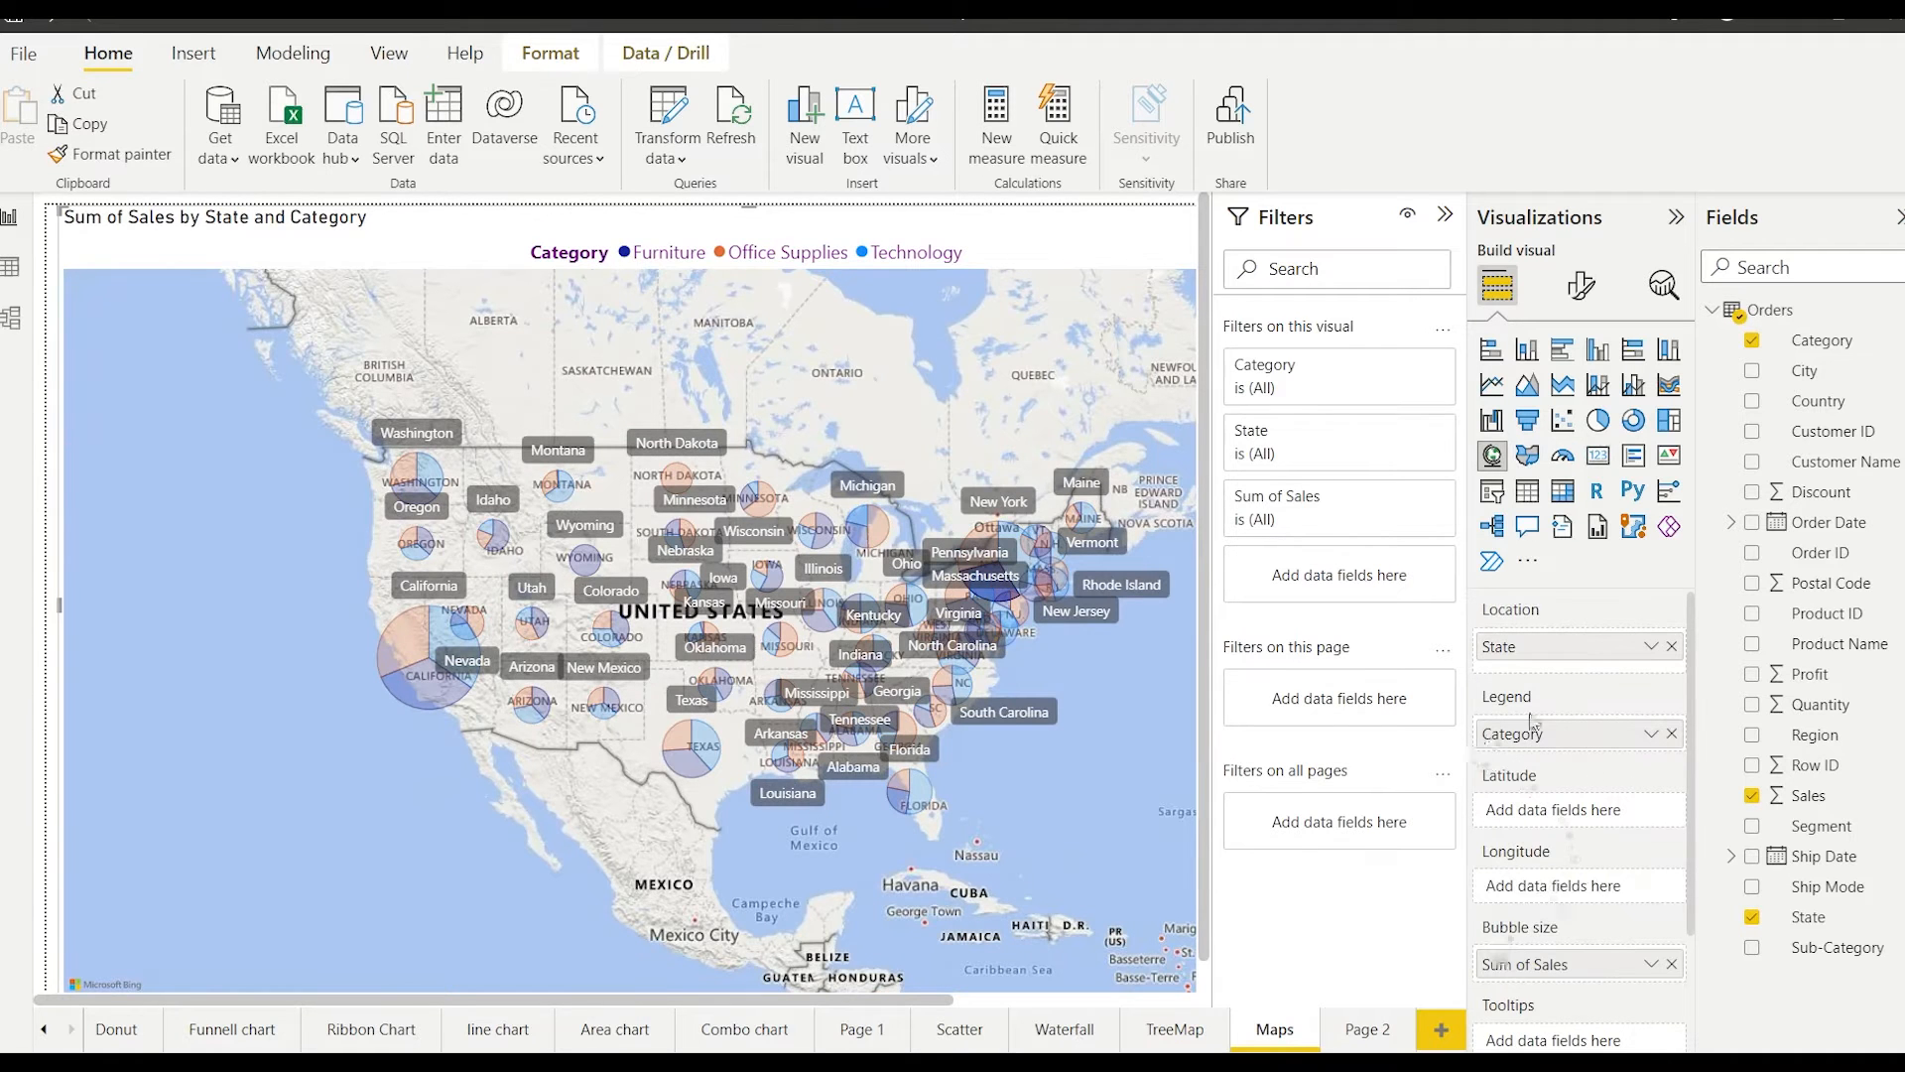
left_click(1353, 1030)
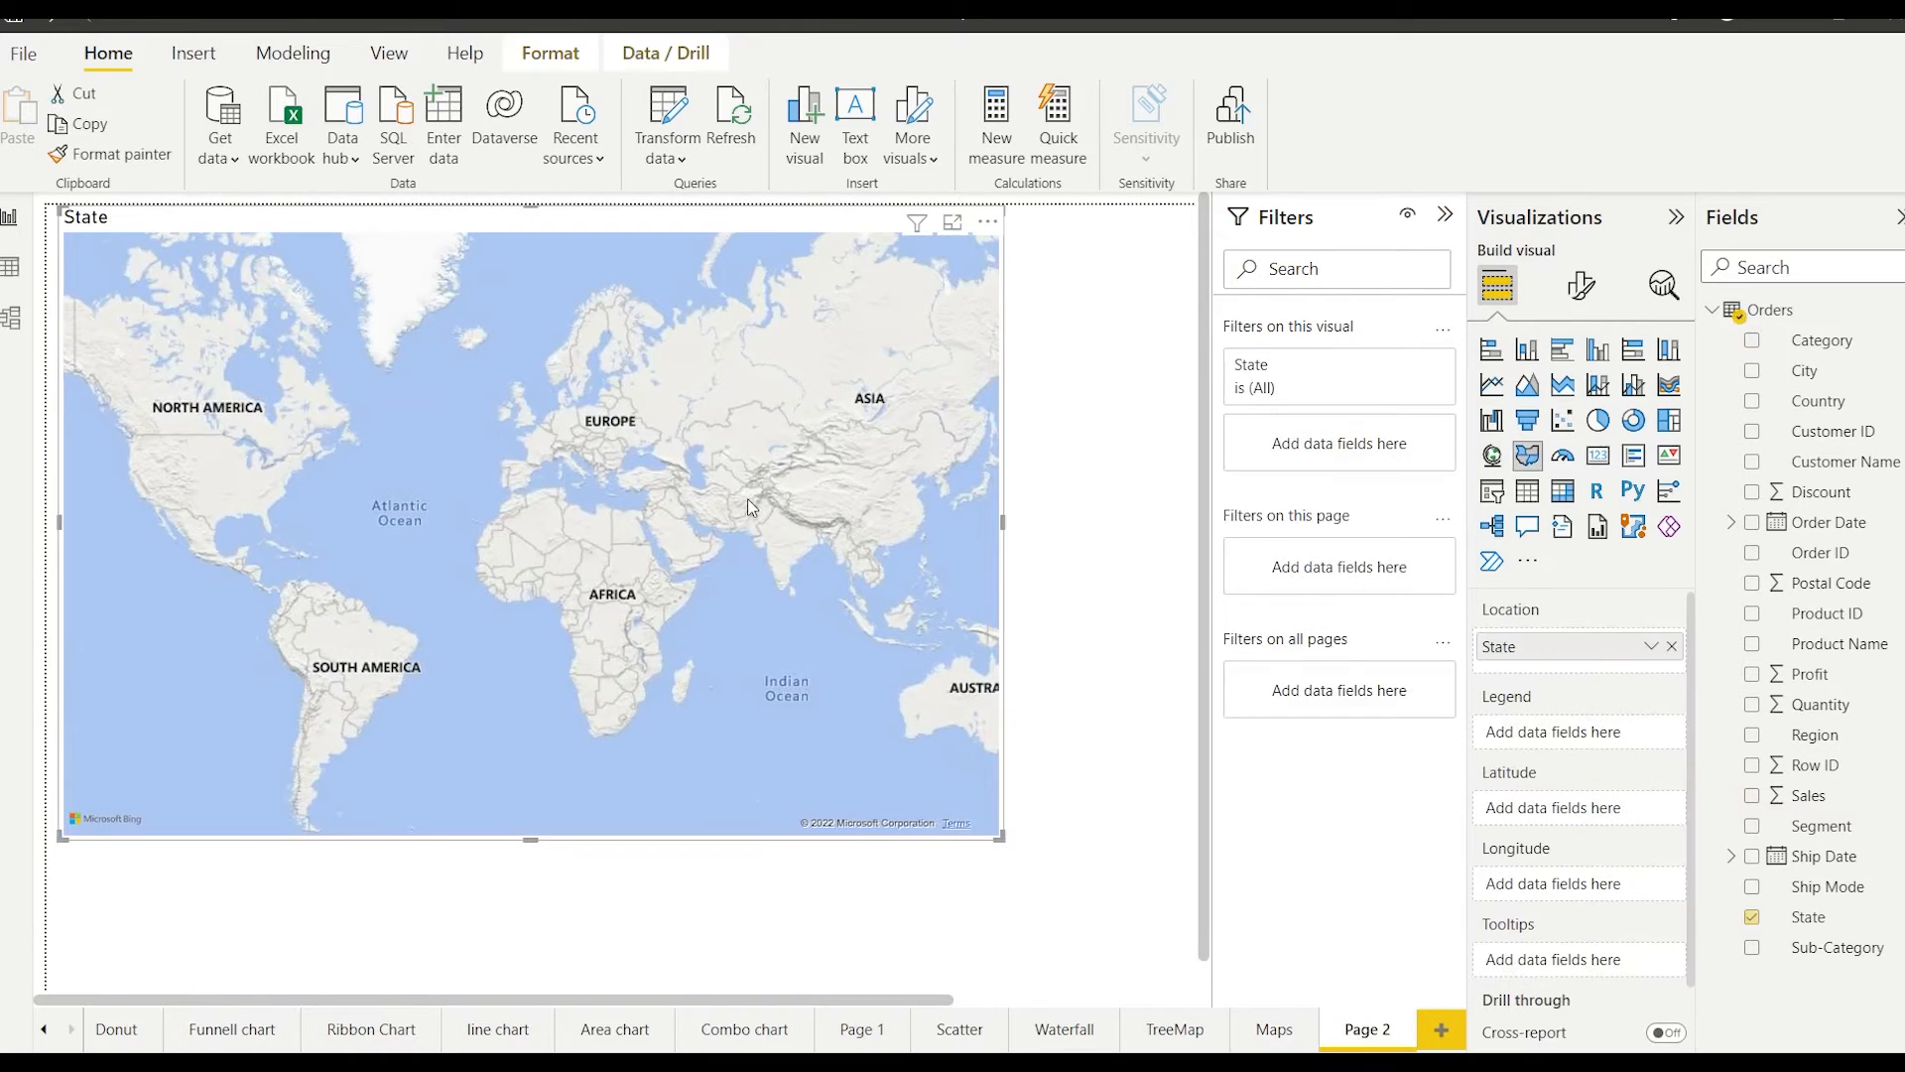
scroll(1575, 800, "down", 1)
scroll(1577, 804, "up", 1)
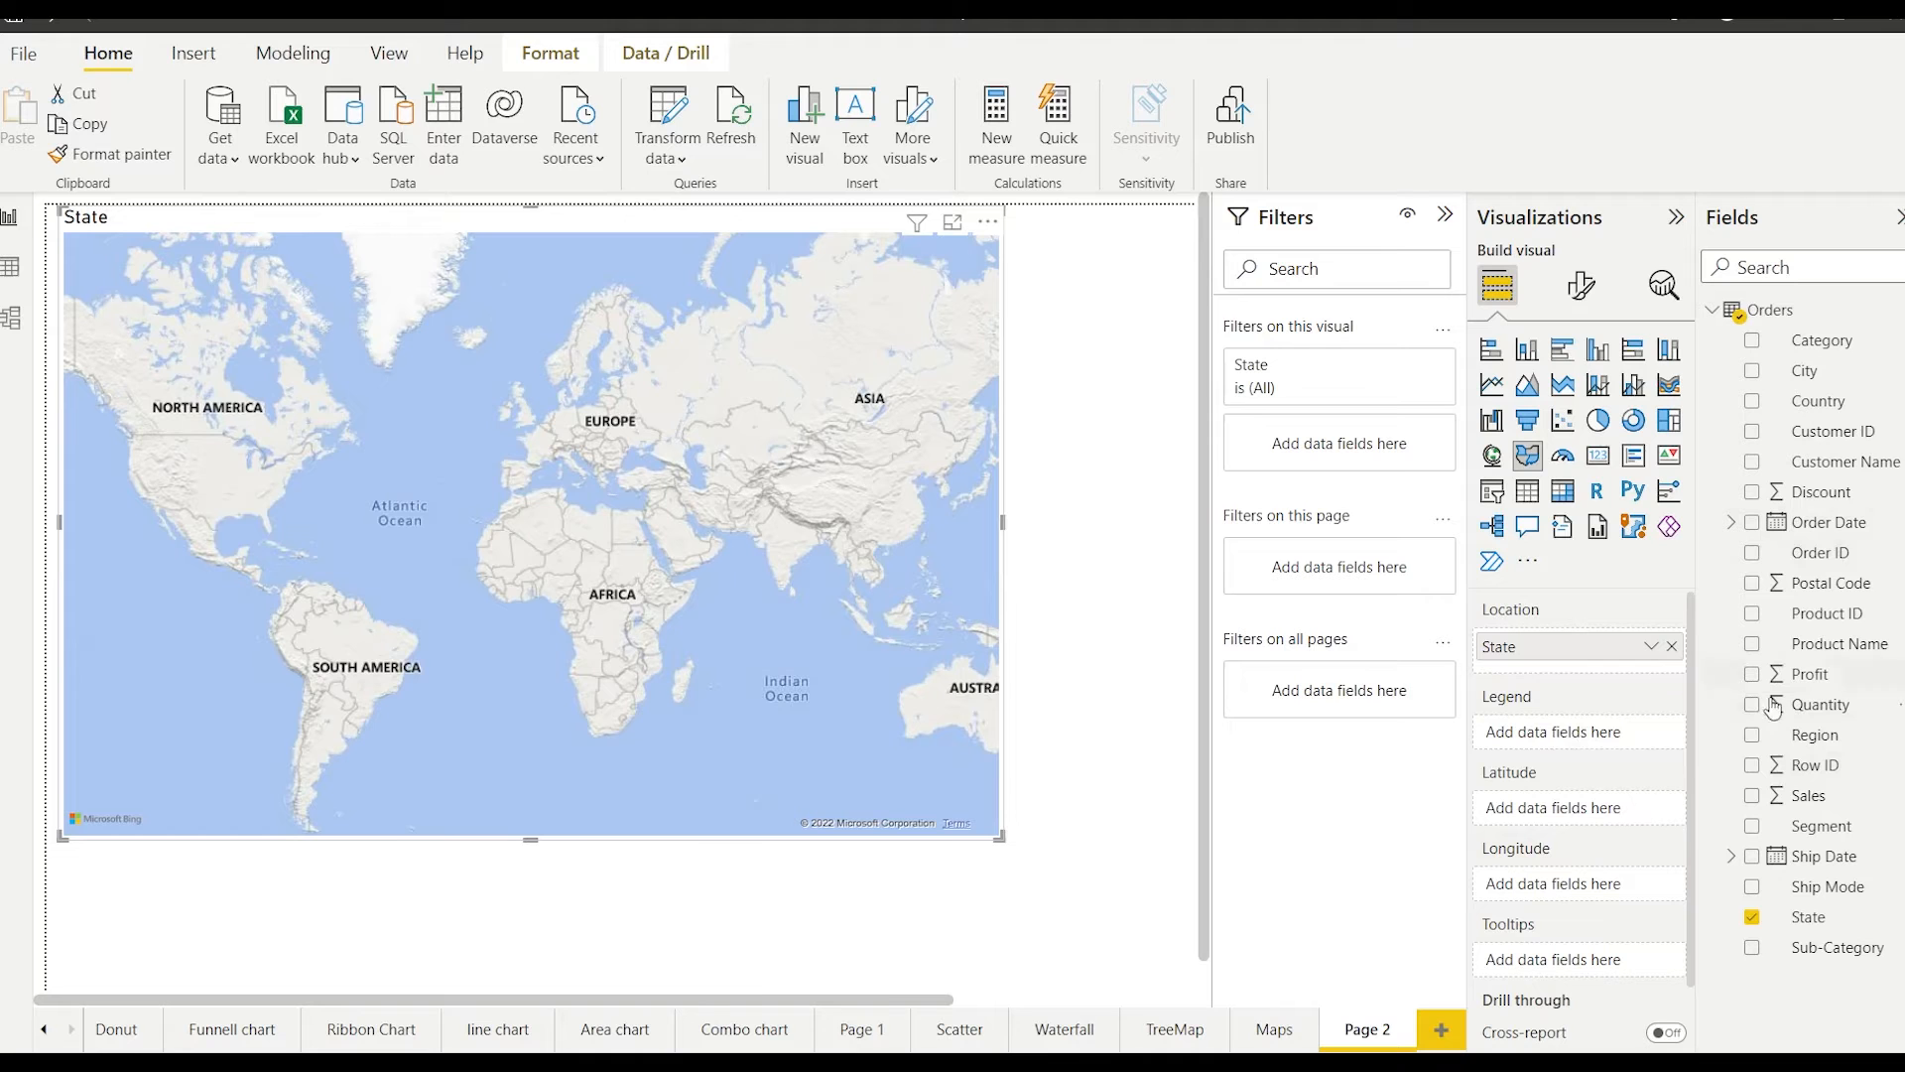
- Try Category as the filled map's Legend and zoom in to inspect the map
left_click_drag(1817, 350, 1599, 738)
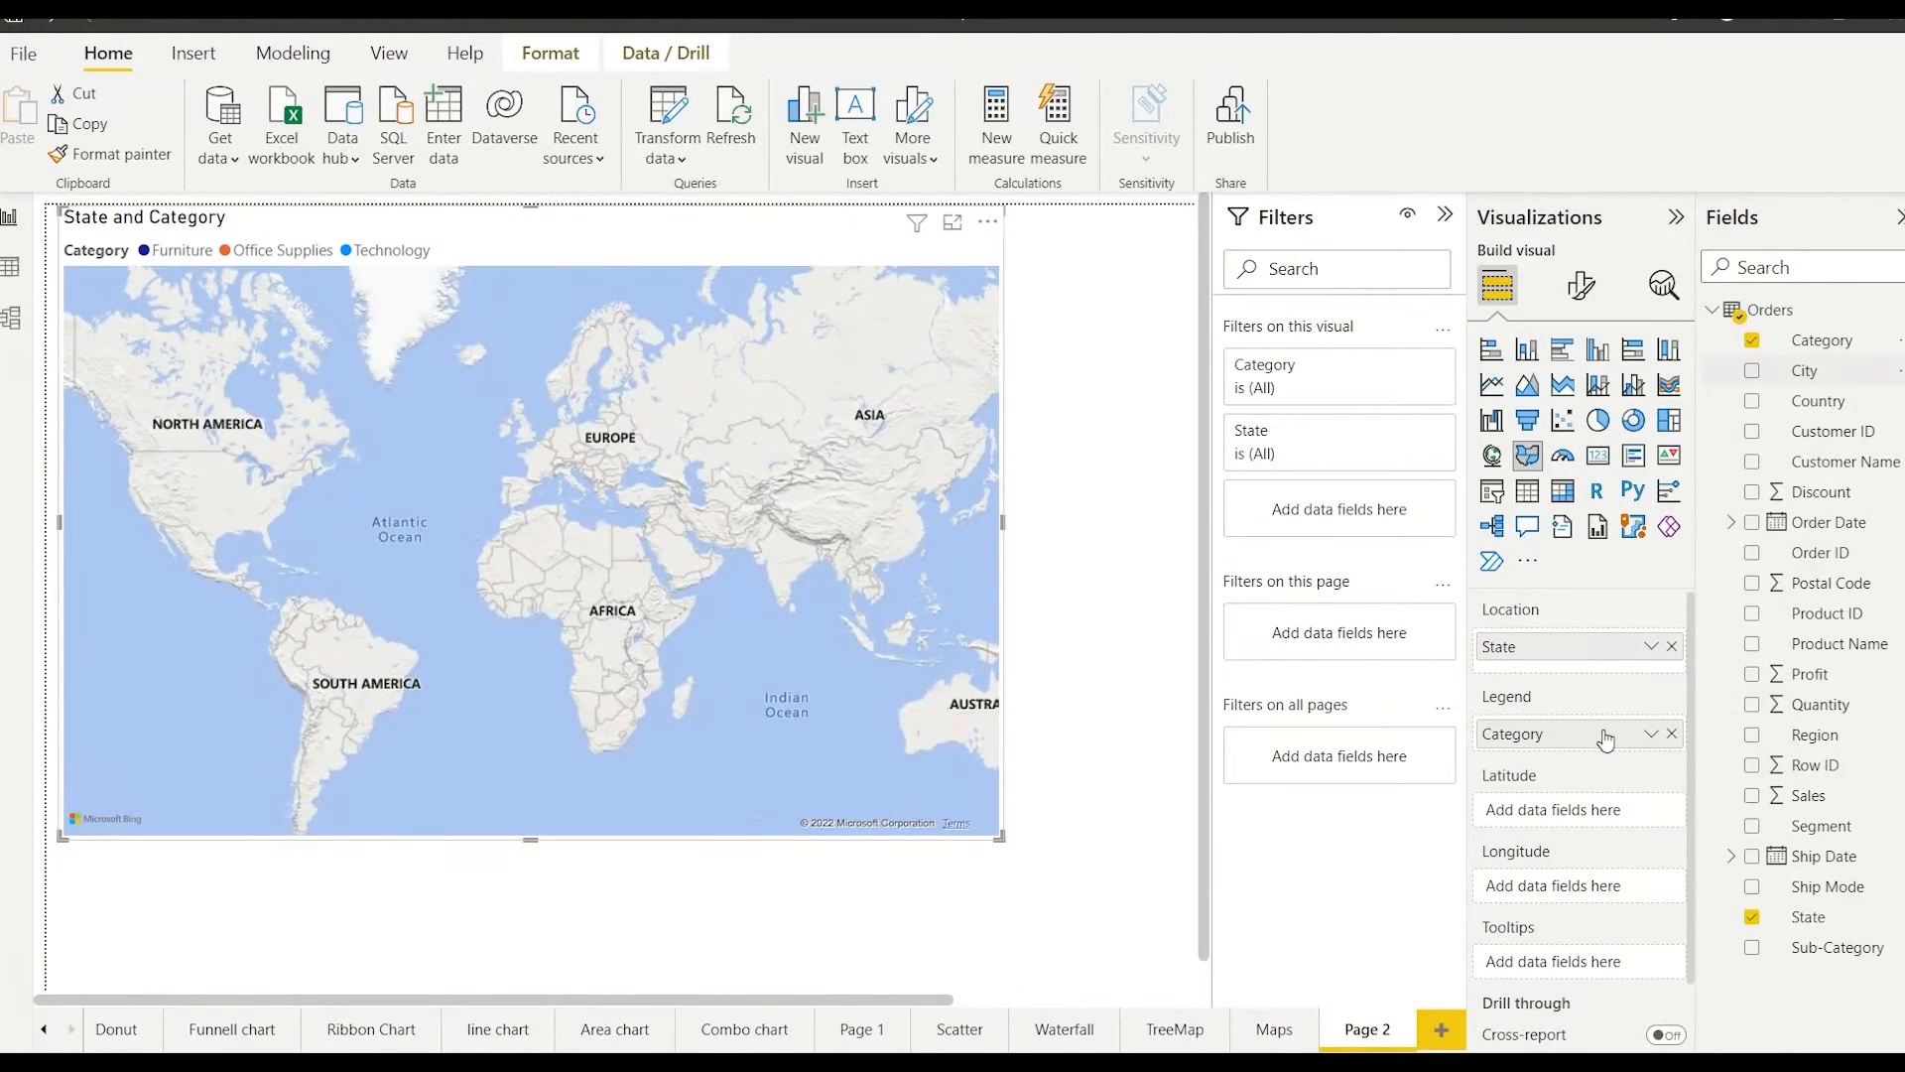
scroll(538, 544, "up", 5)
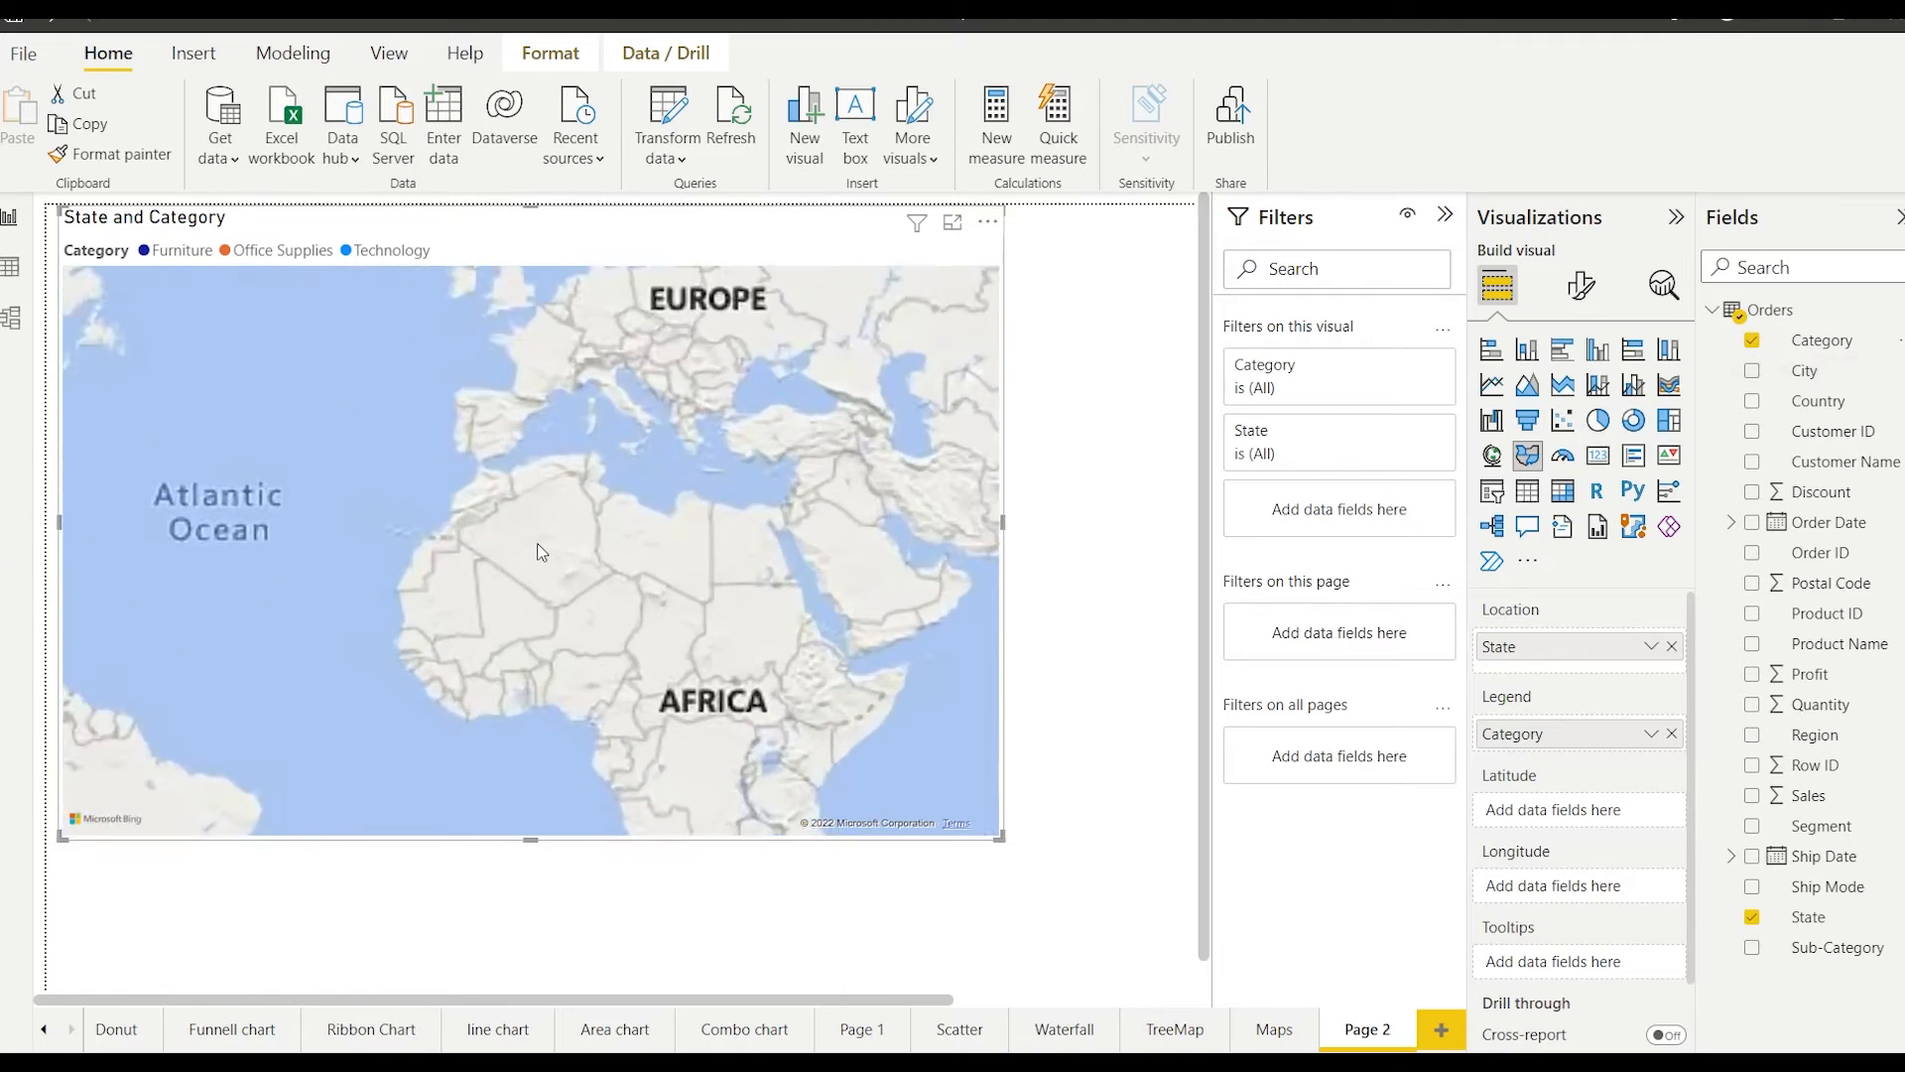
scroll(1636, 763, "down", 1)
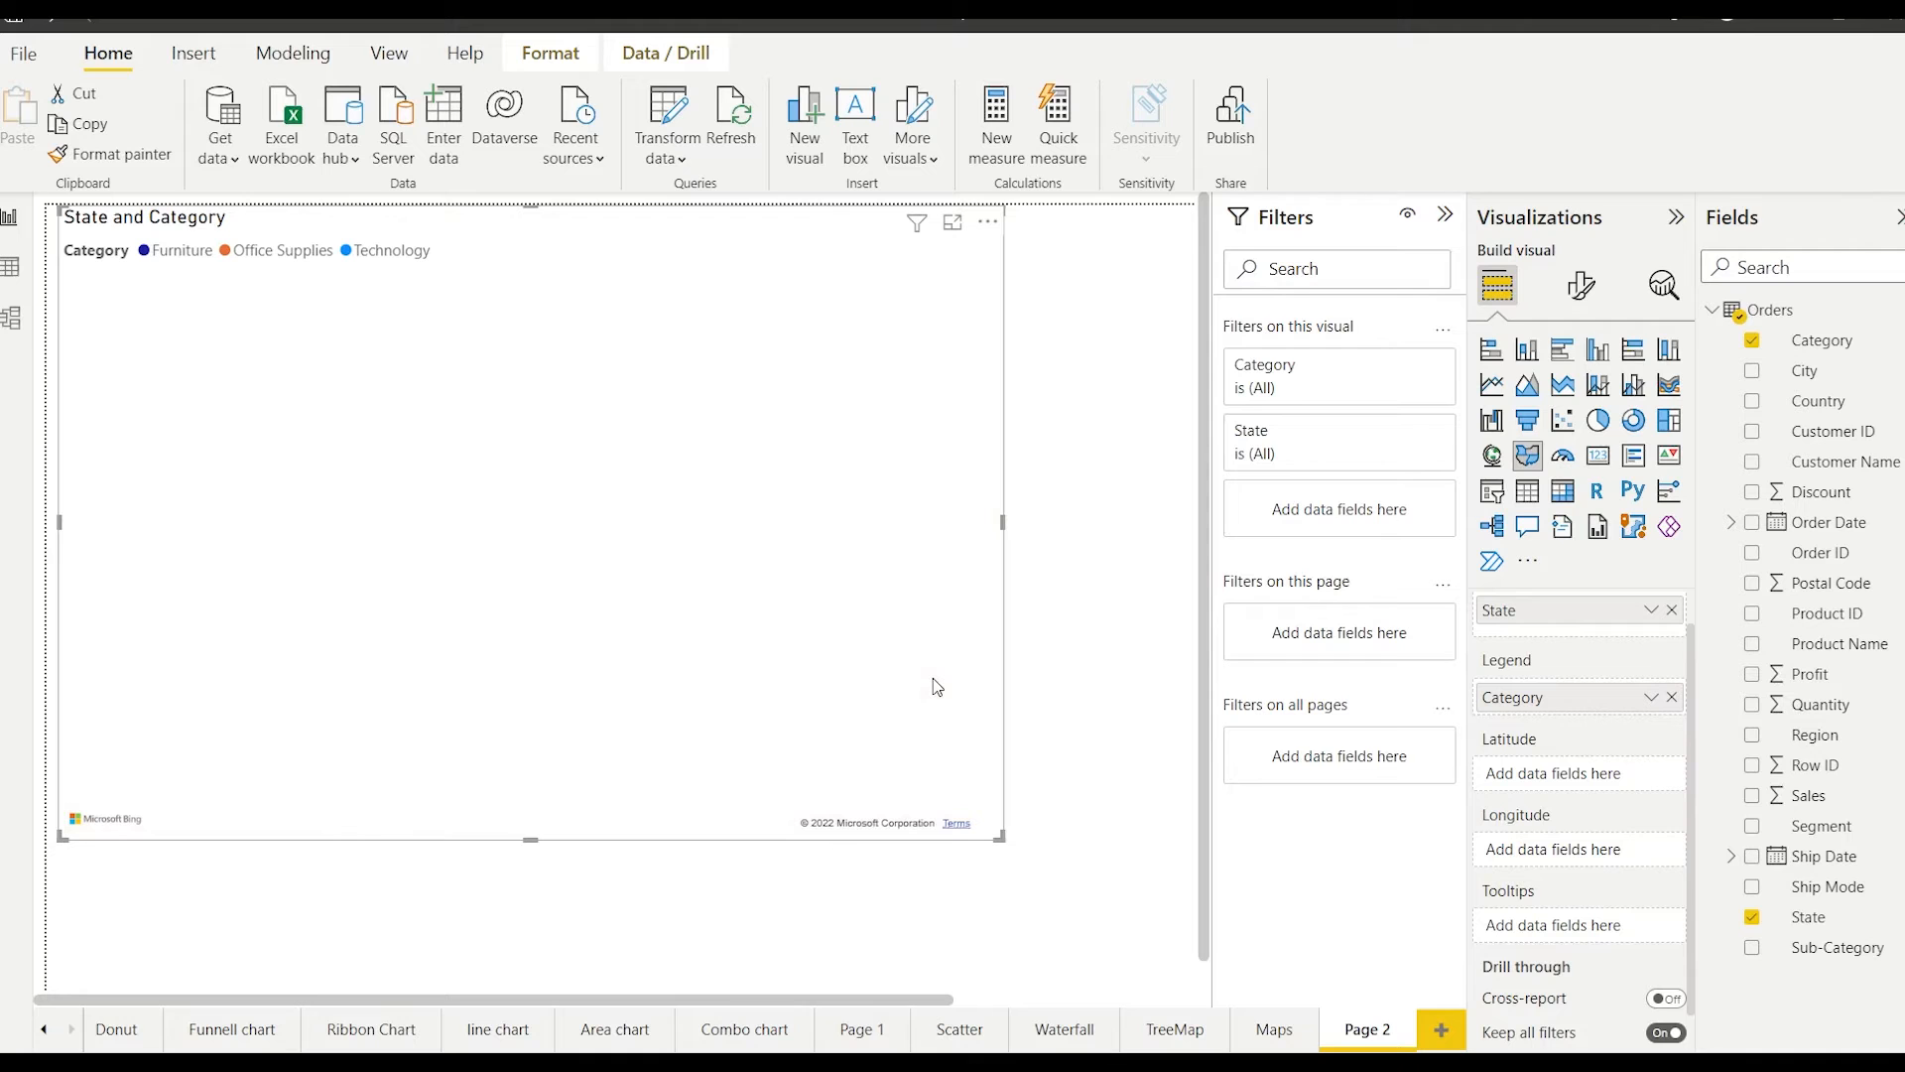
- Try Sales instead of Category as the filled map's Legend, and remove it again
left_click(1673, 696)
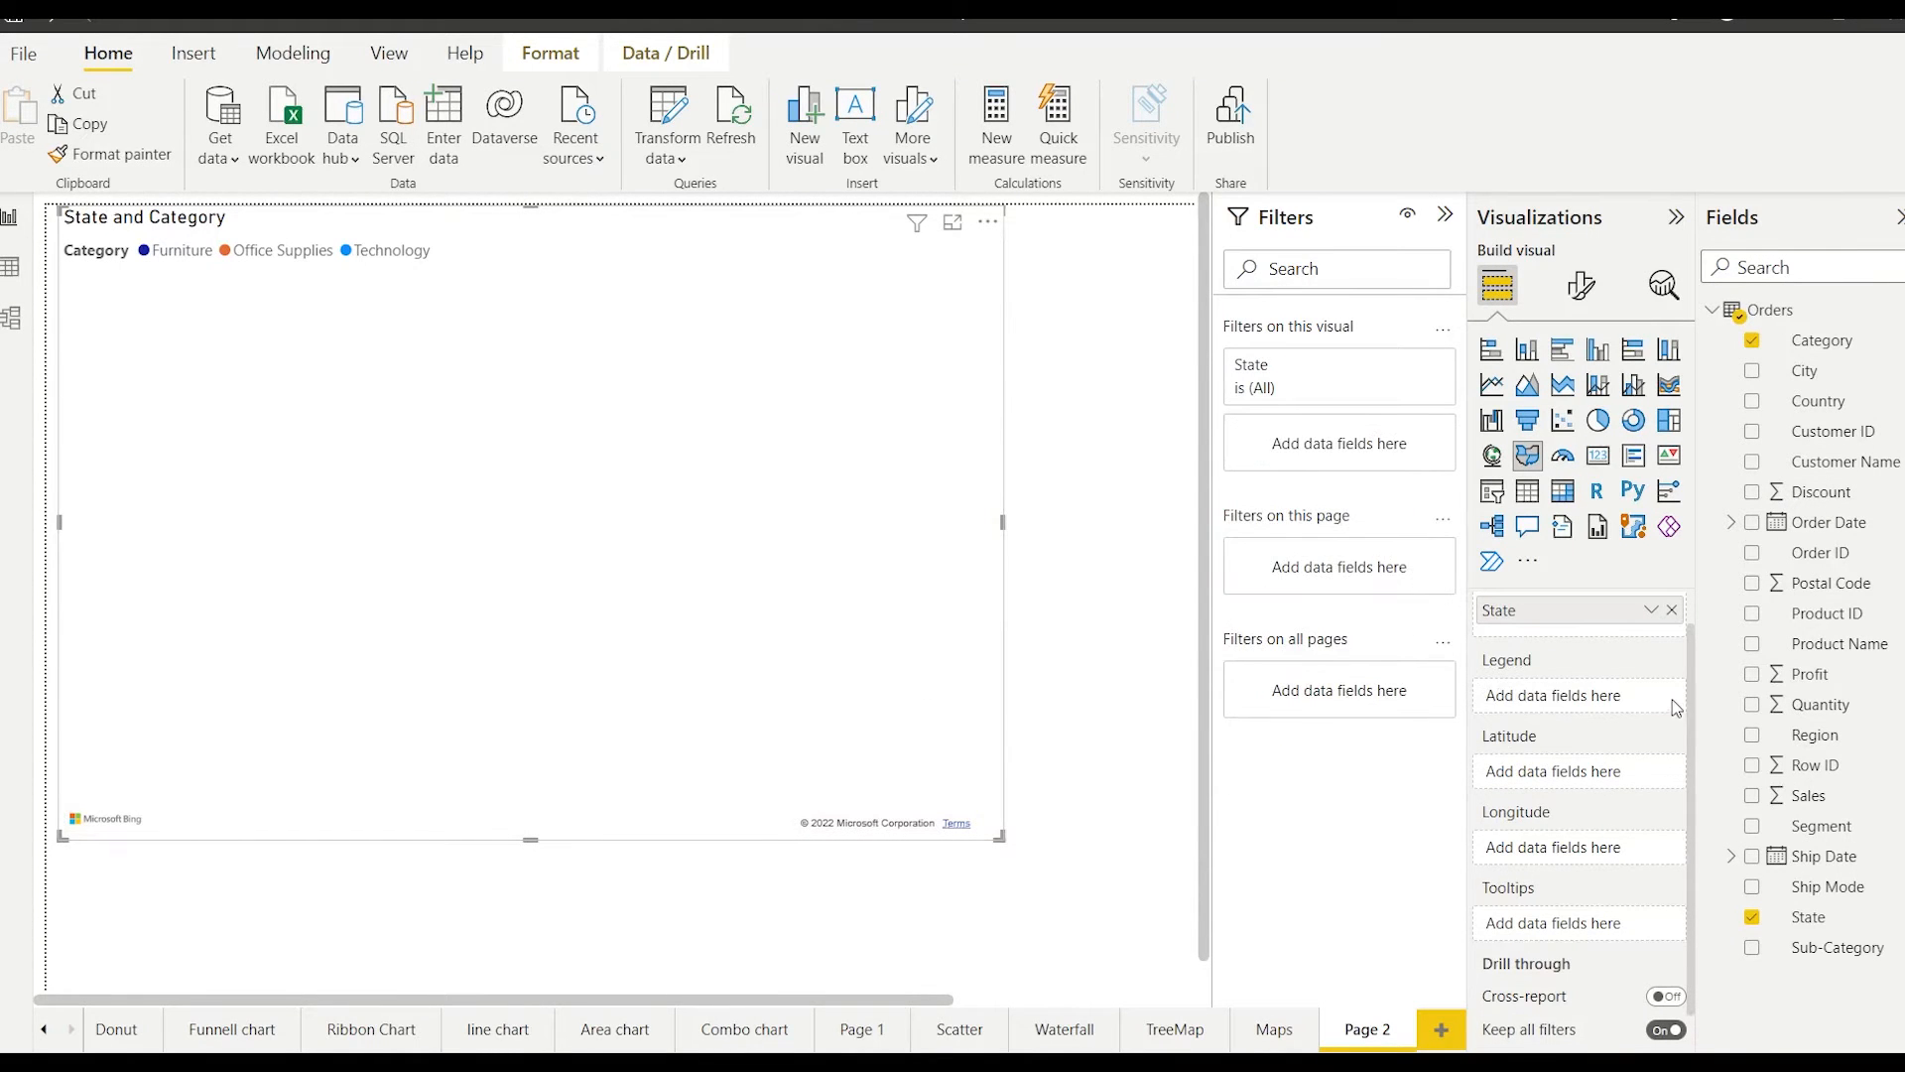
left_click_drag(1844, 797, 1642, 719)
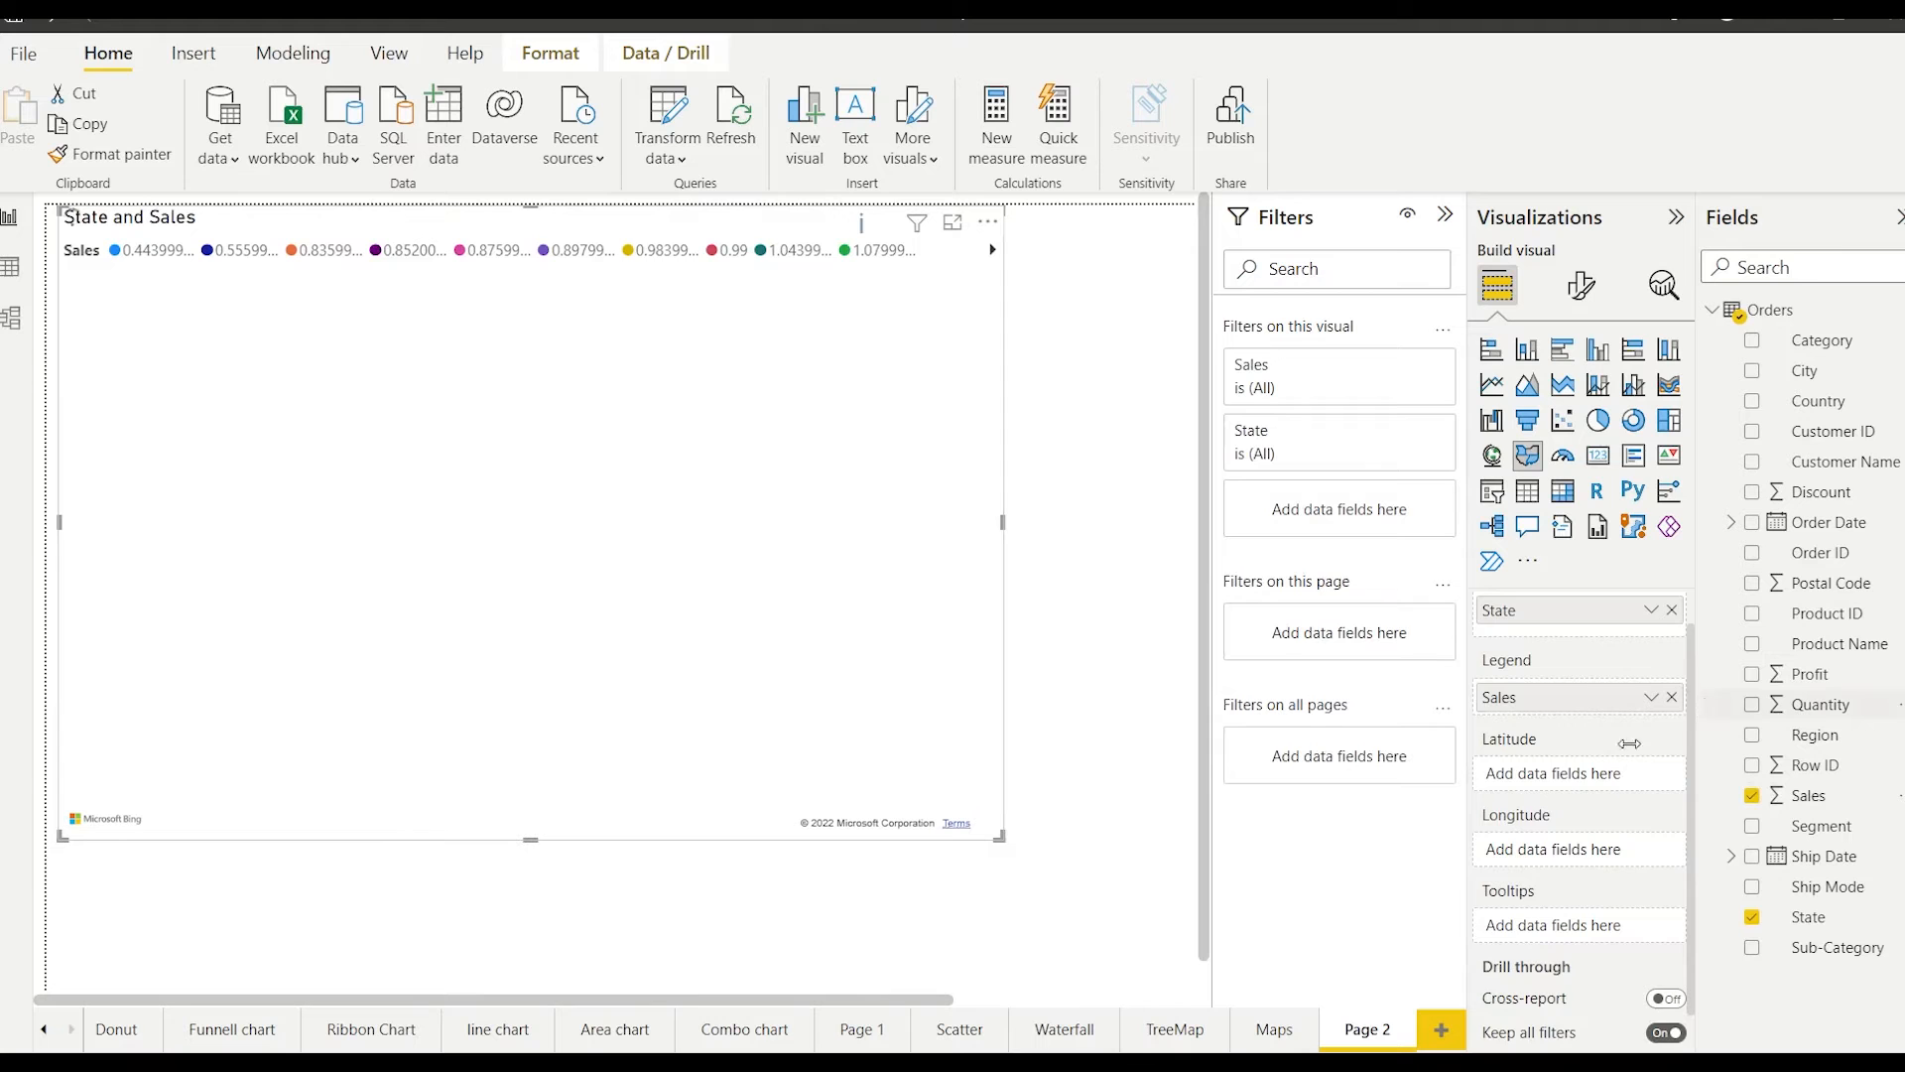
scroll(1677, 732, "down", 1)
left_click_drag(1652, 657, 1042, 650)
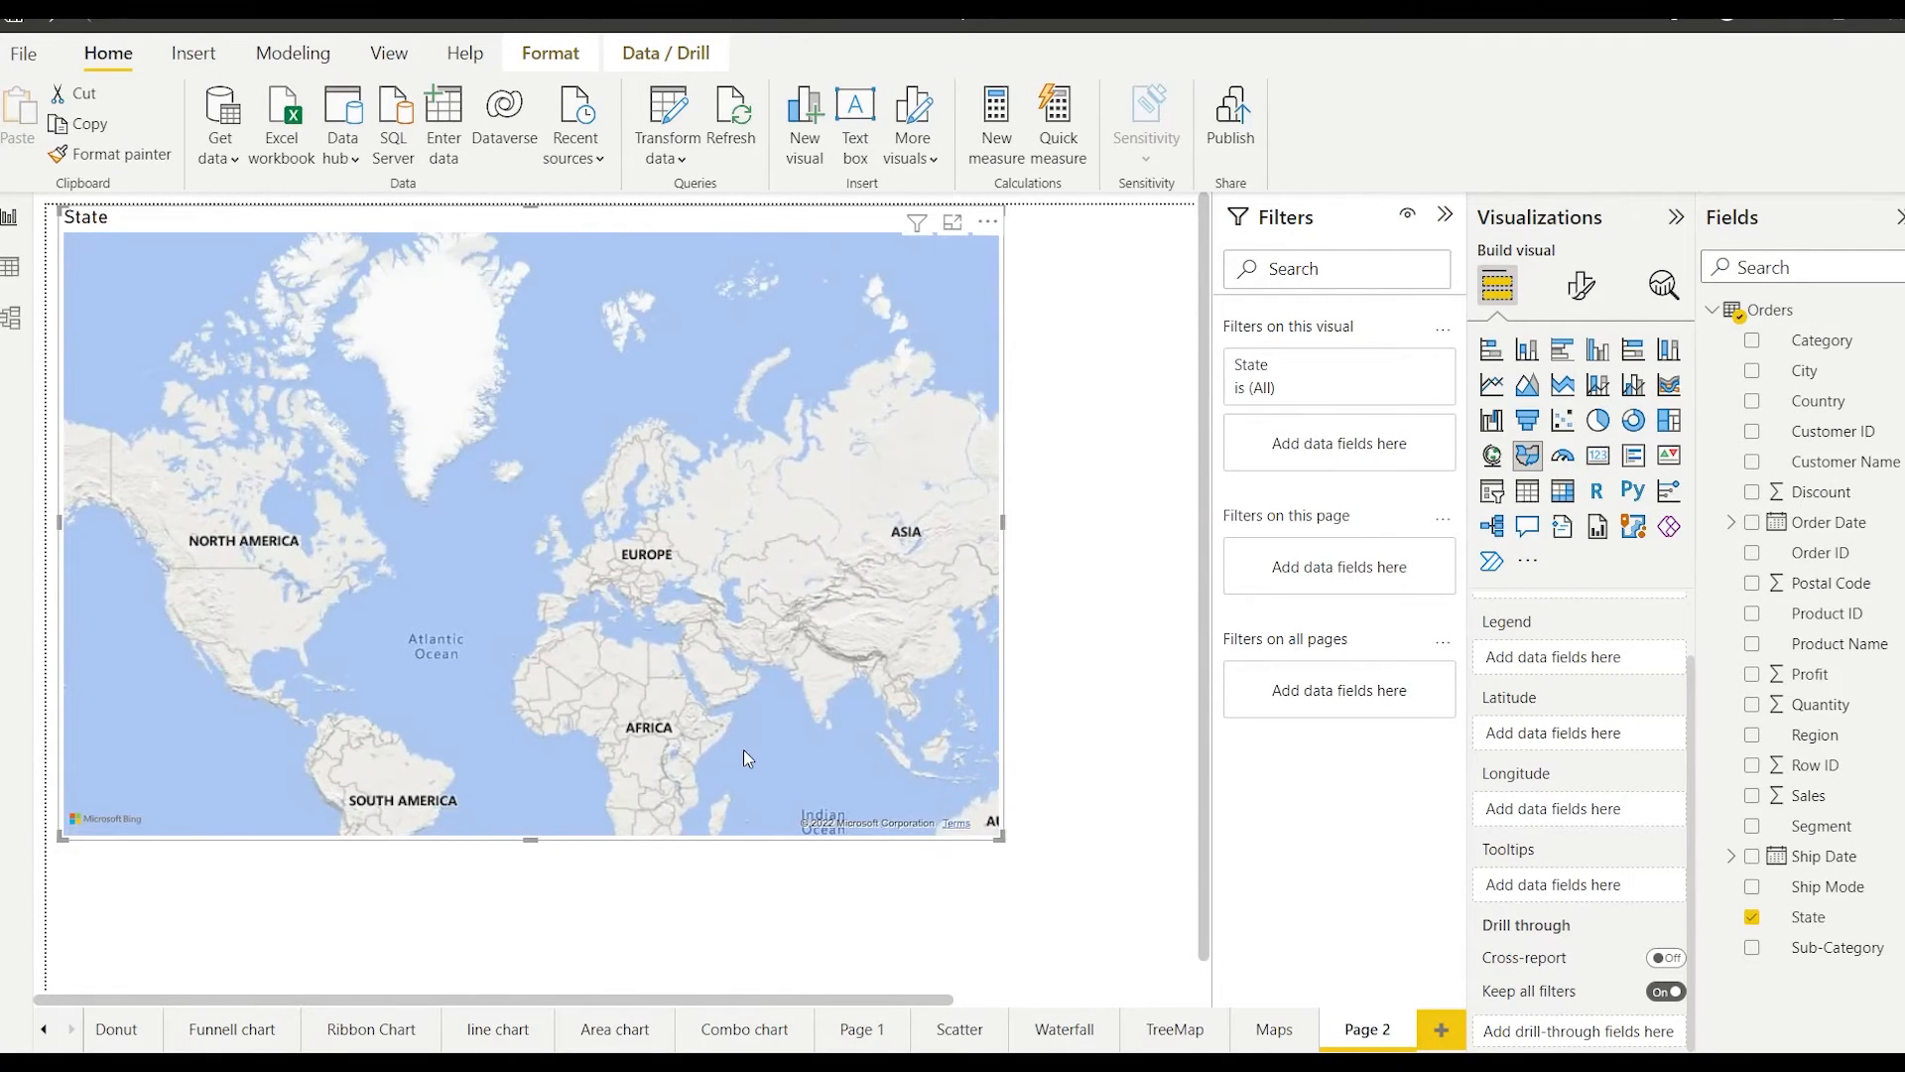
- Remove State from the filled map's Location and try Region alone as its Legend
scroll(1593, 675, "up", 2)
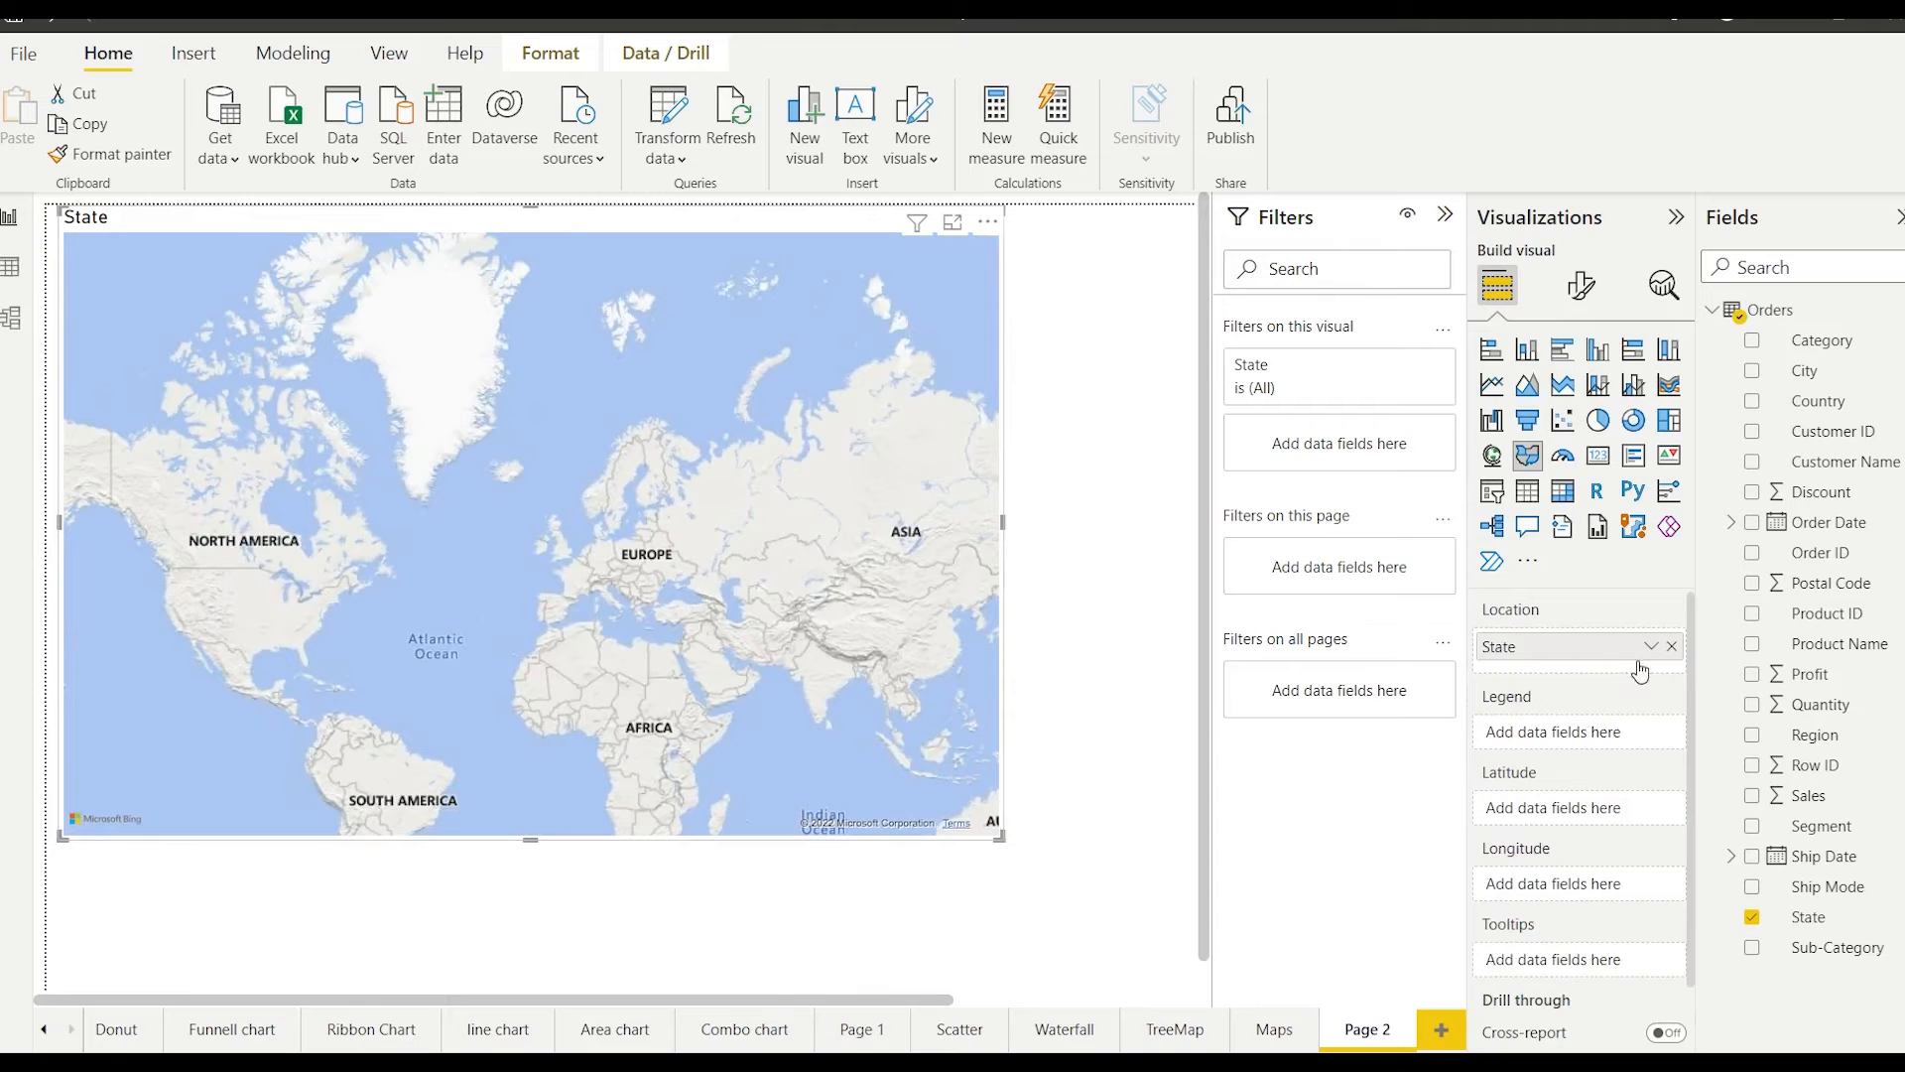
left_click(1672, 647)
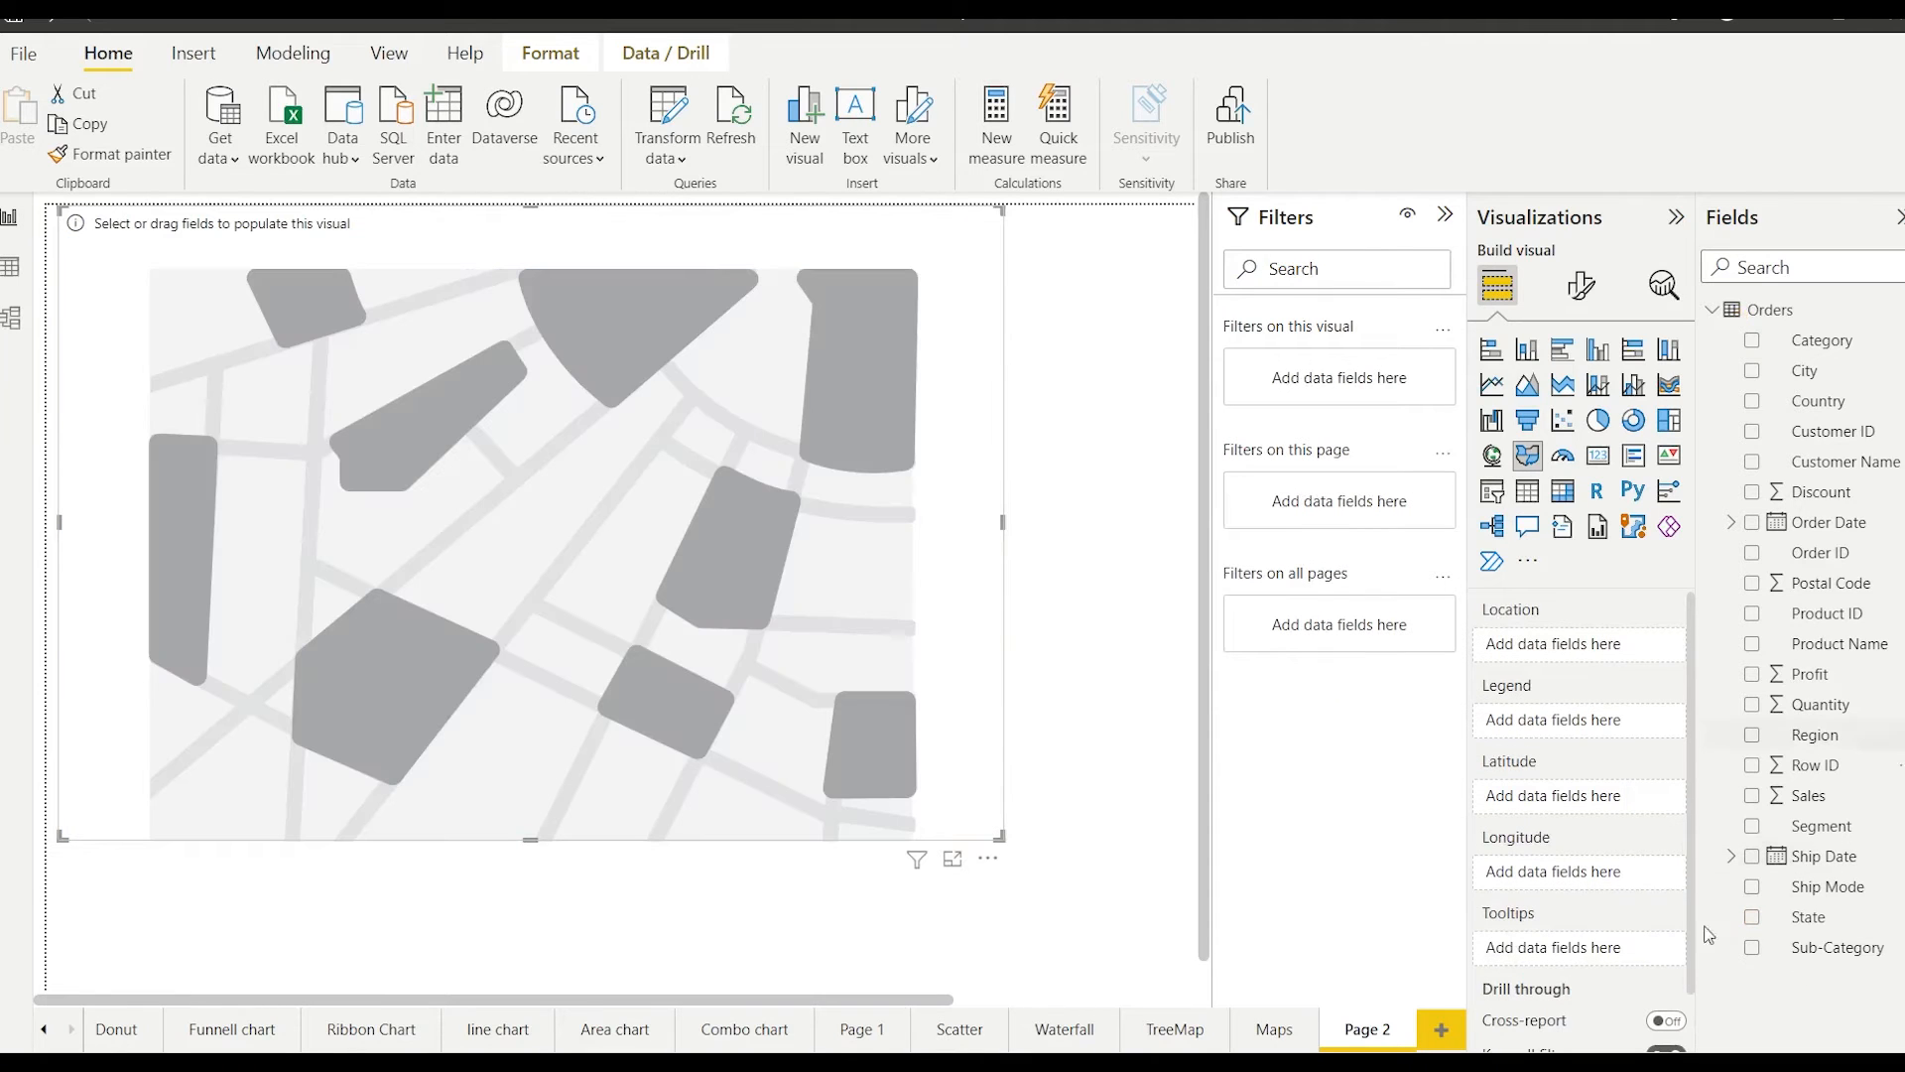
left_click(1751, 736)
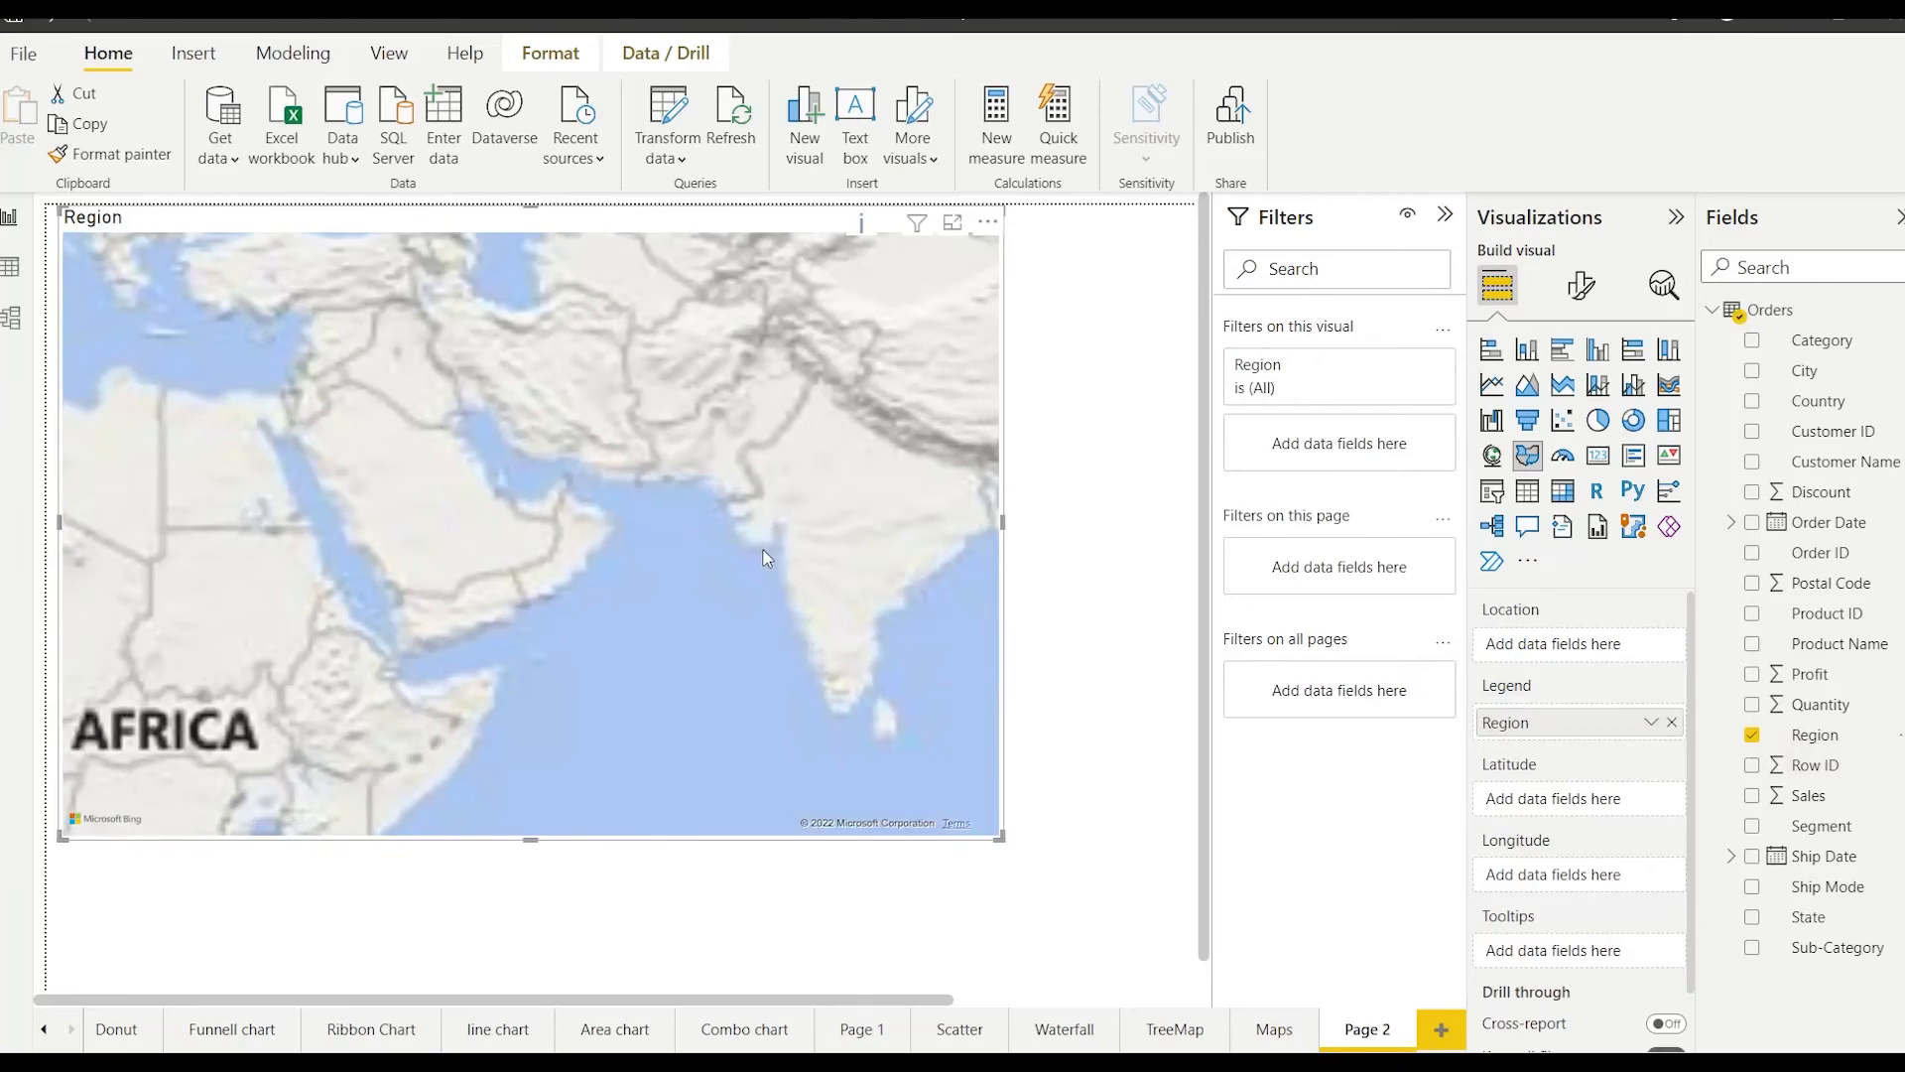
- Enlarge the new, empty filled map to nearly fill the page and assign State to its Location
scroll(765, 557, "up", 2)
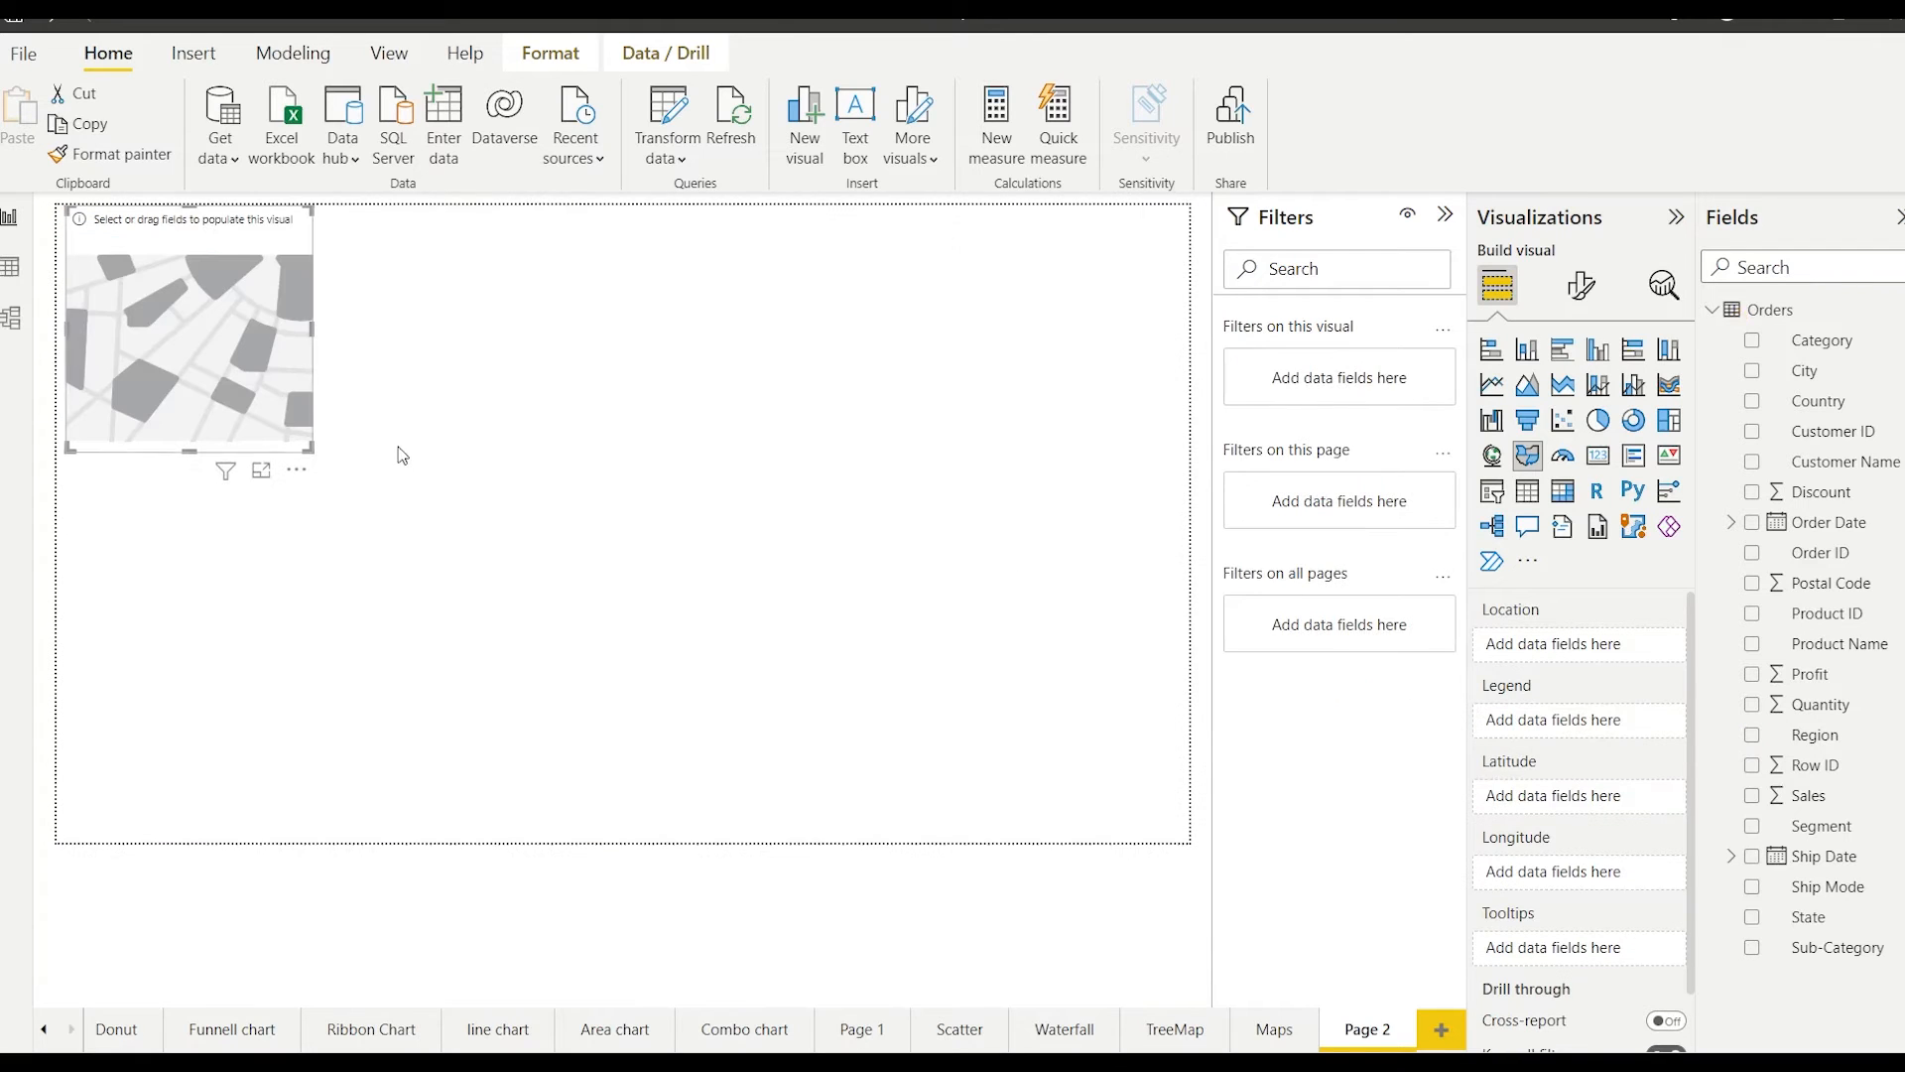
left_click_drag(310, 442, 1143, 821)
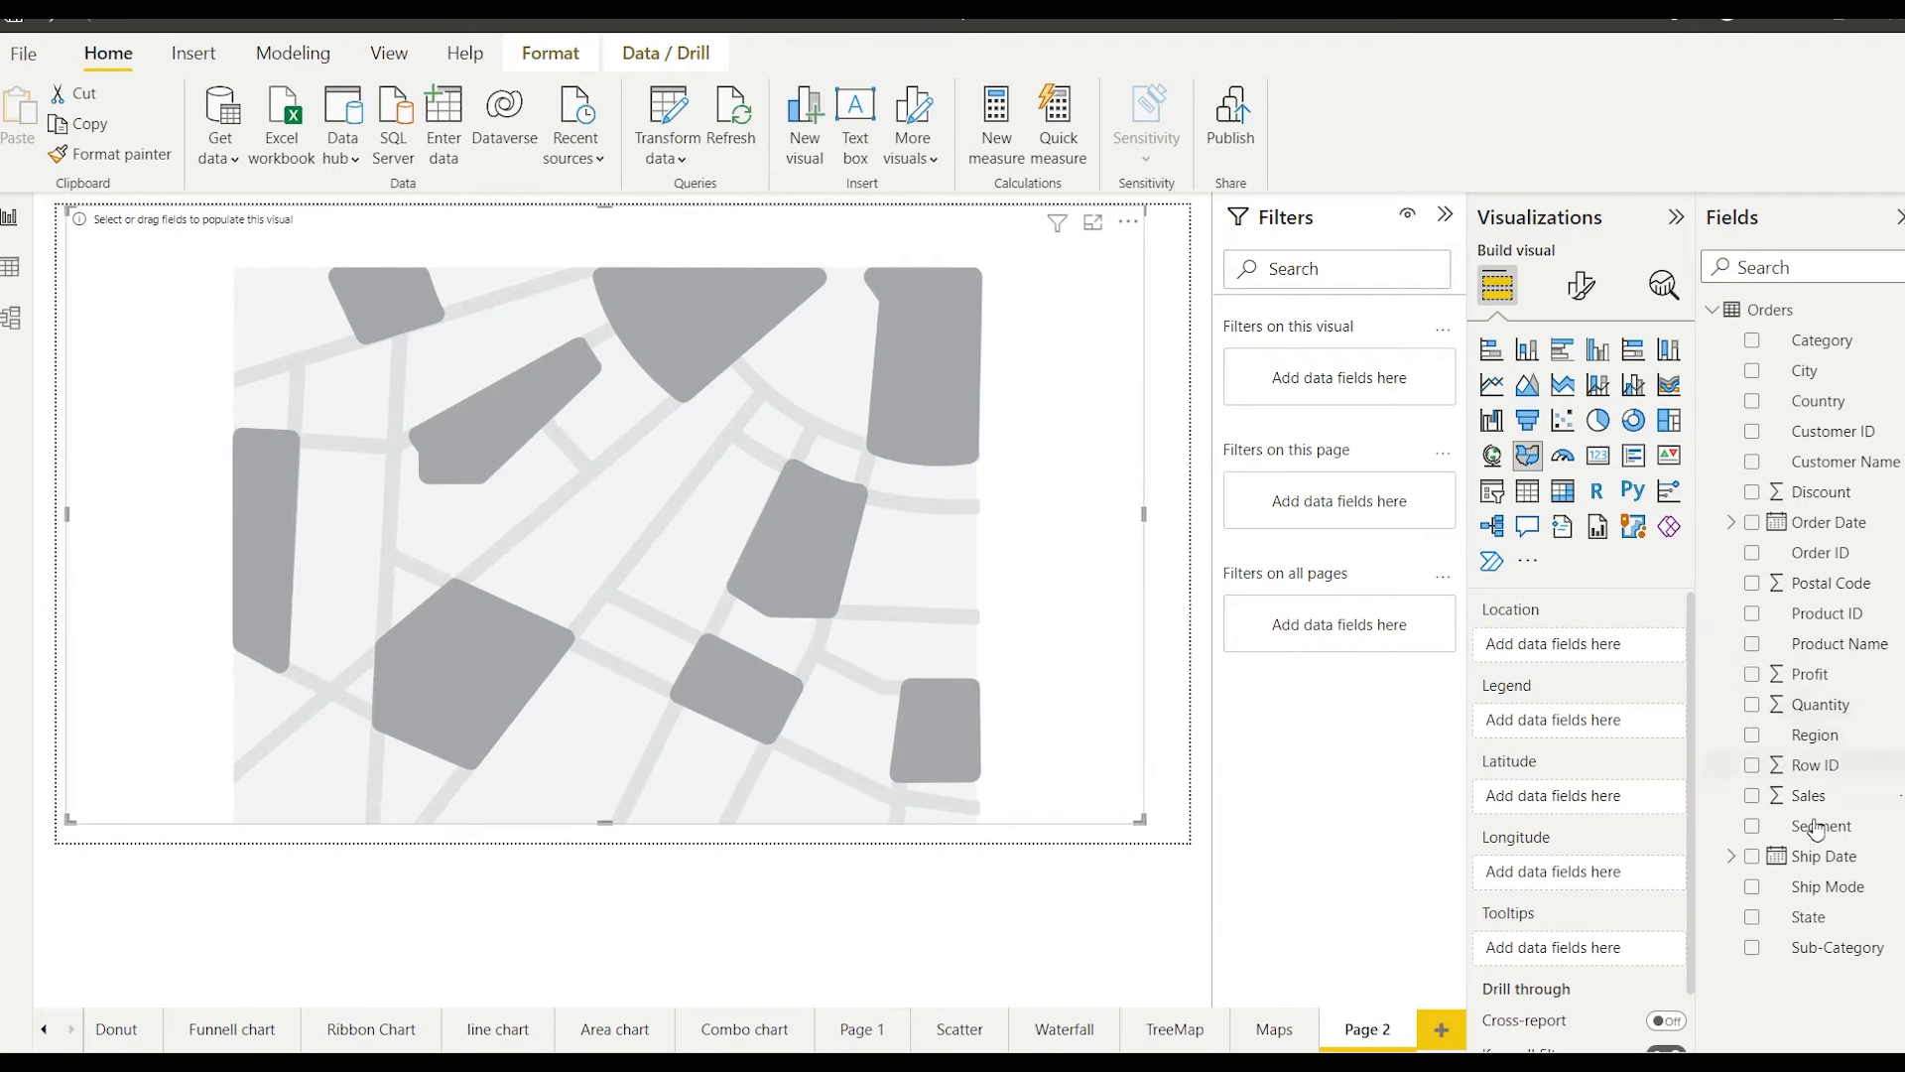
left_click_drag(1836, 908, 1604, 646)
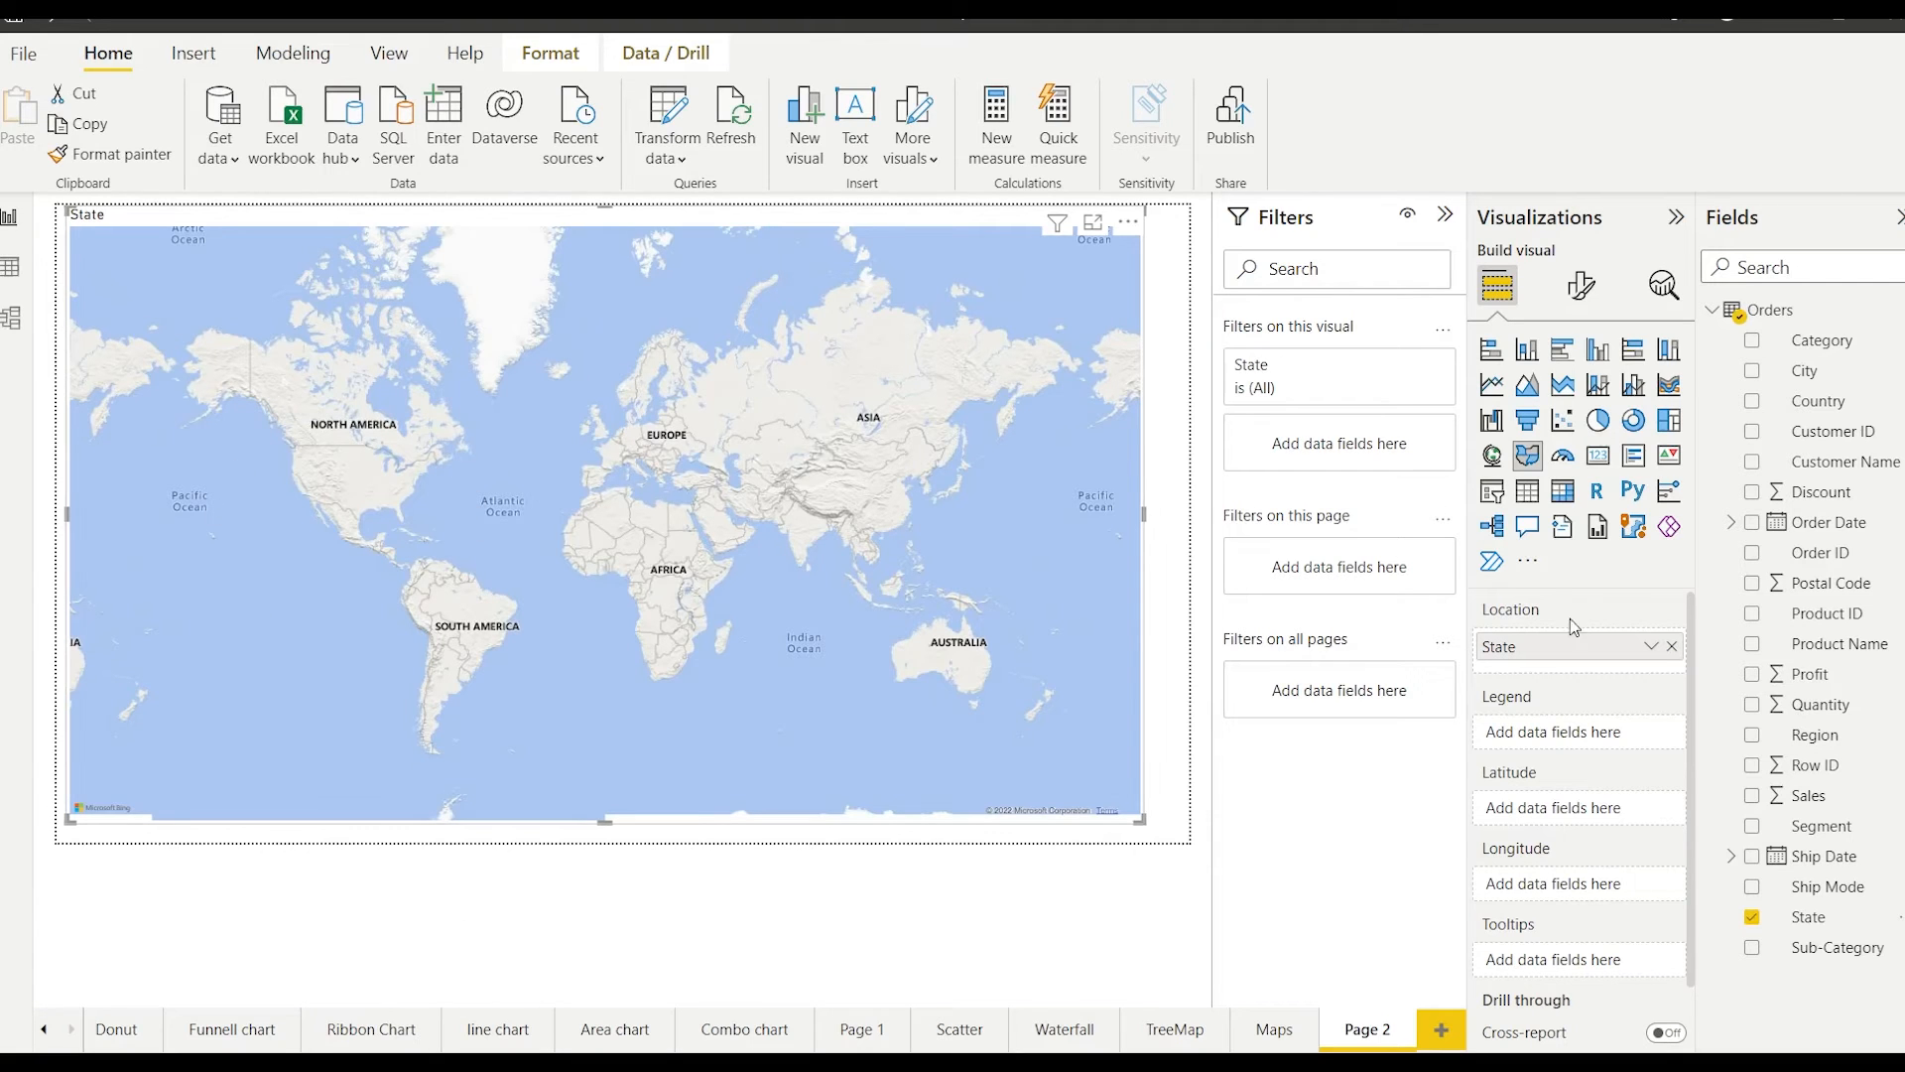
- Duplicate the Maps page and convert the map on the copy to a filled map
left_click(1285, 1032)
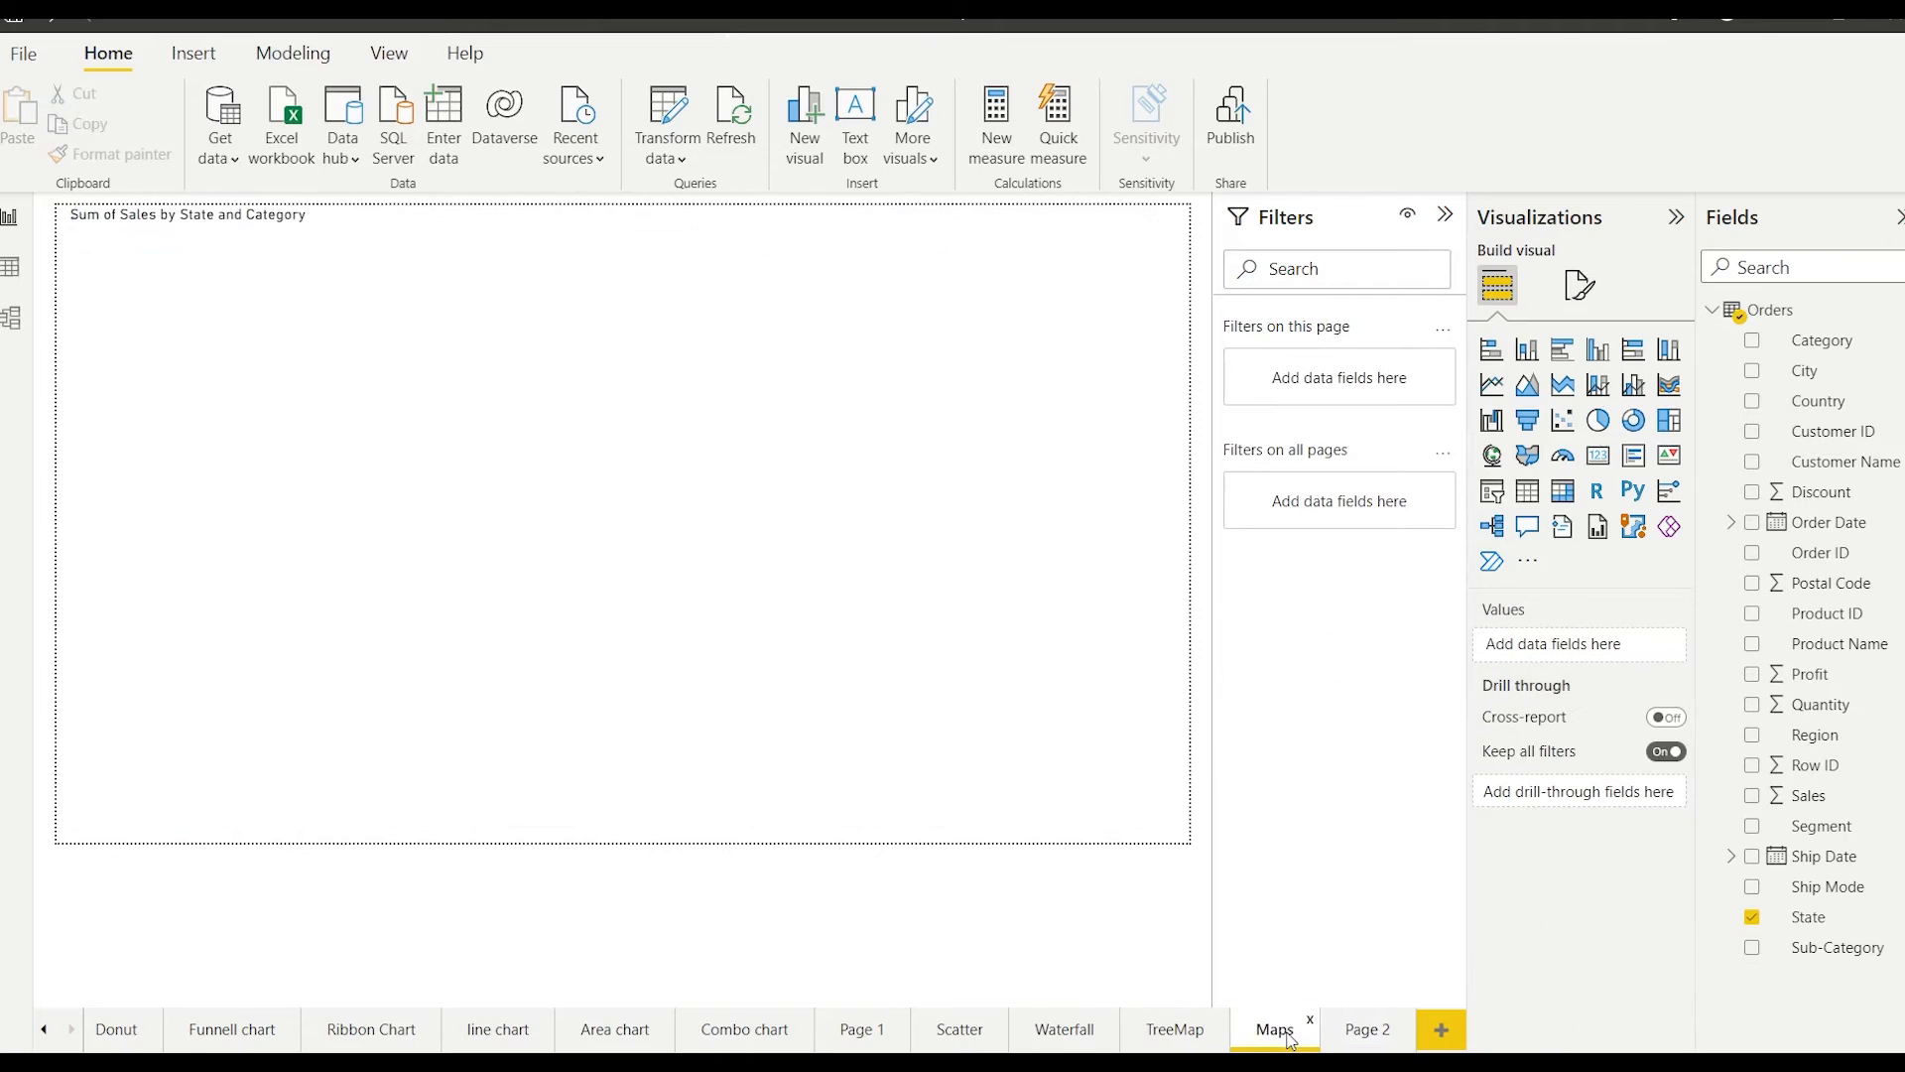
right_click(1285, 1032)
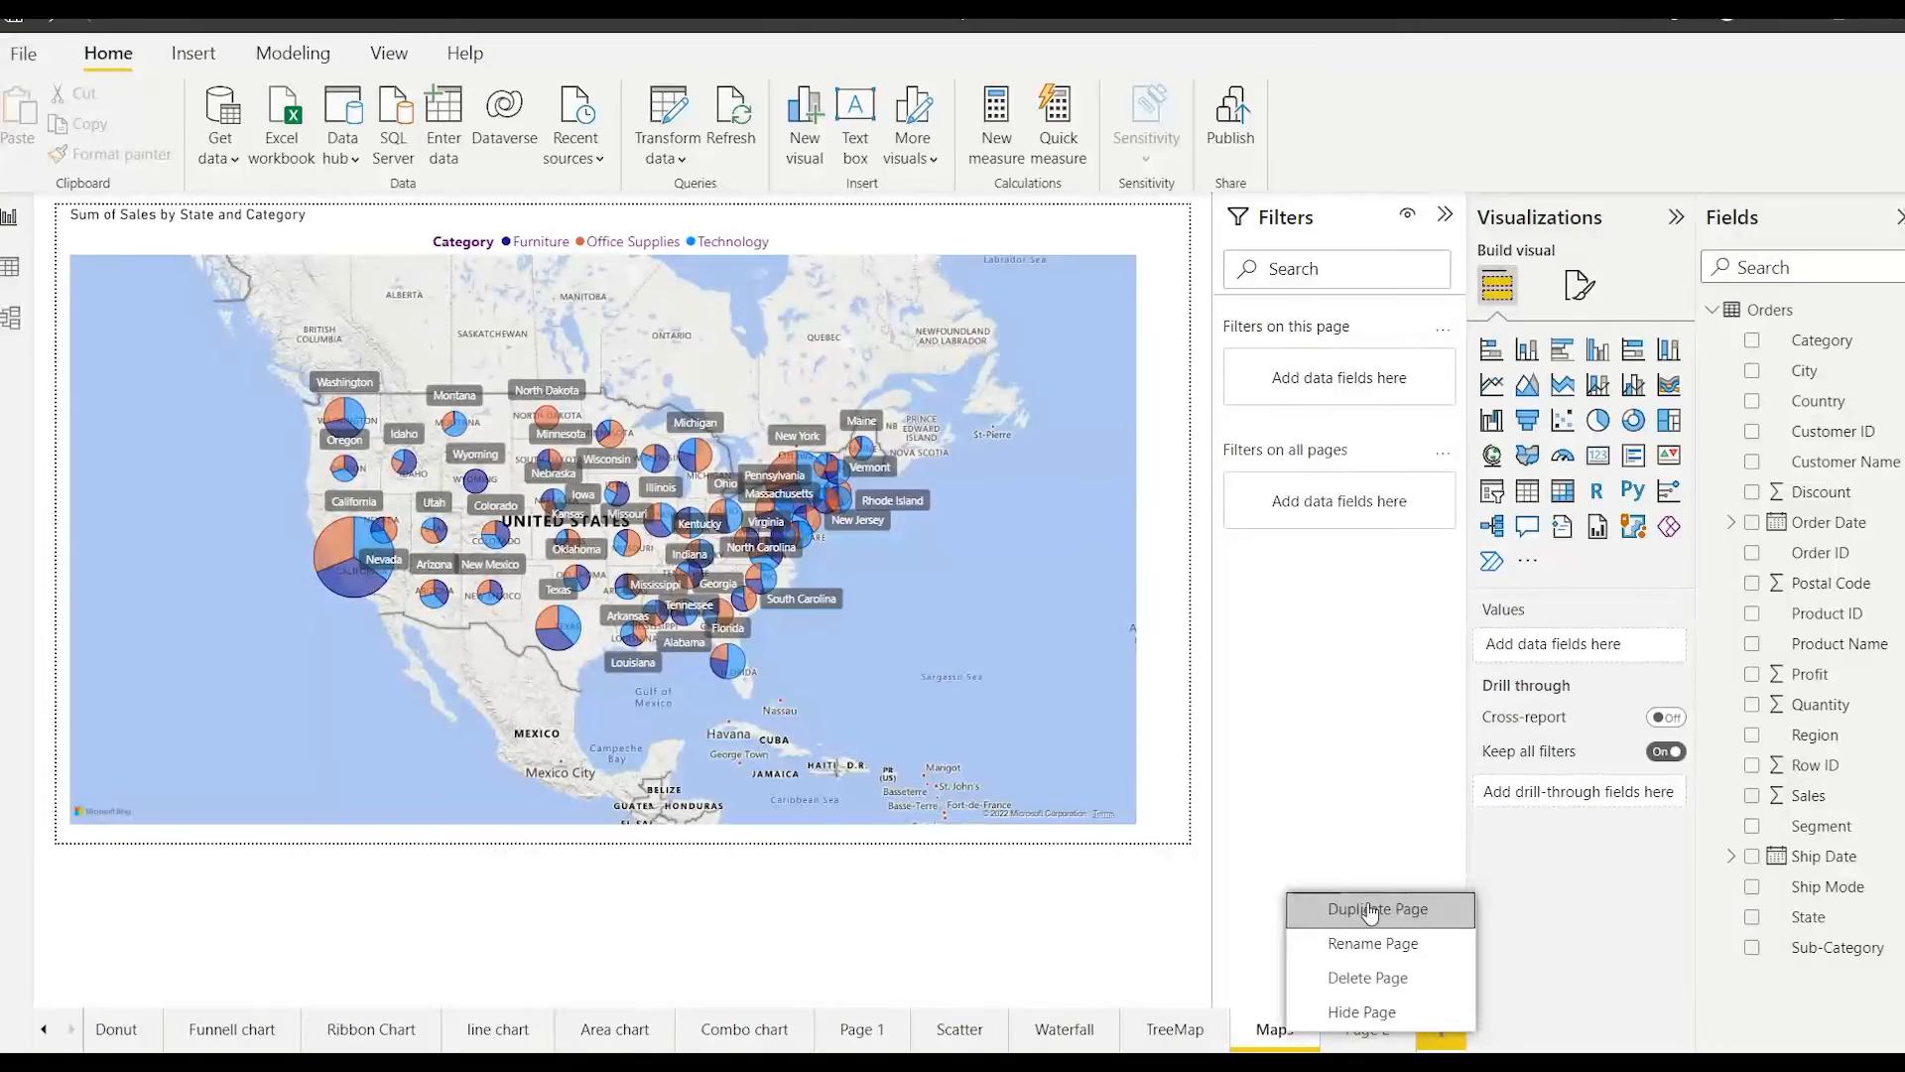
left_click(1356, 913)
left_click(931, 606)
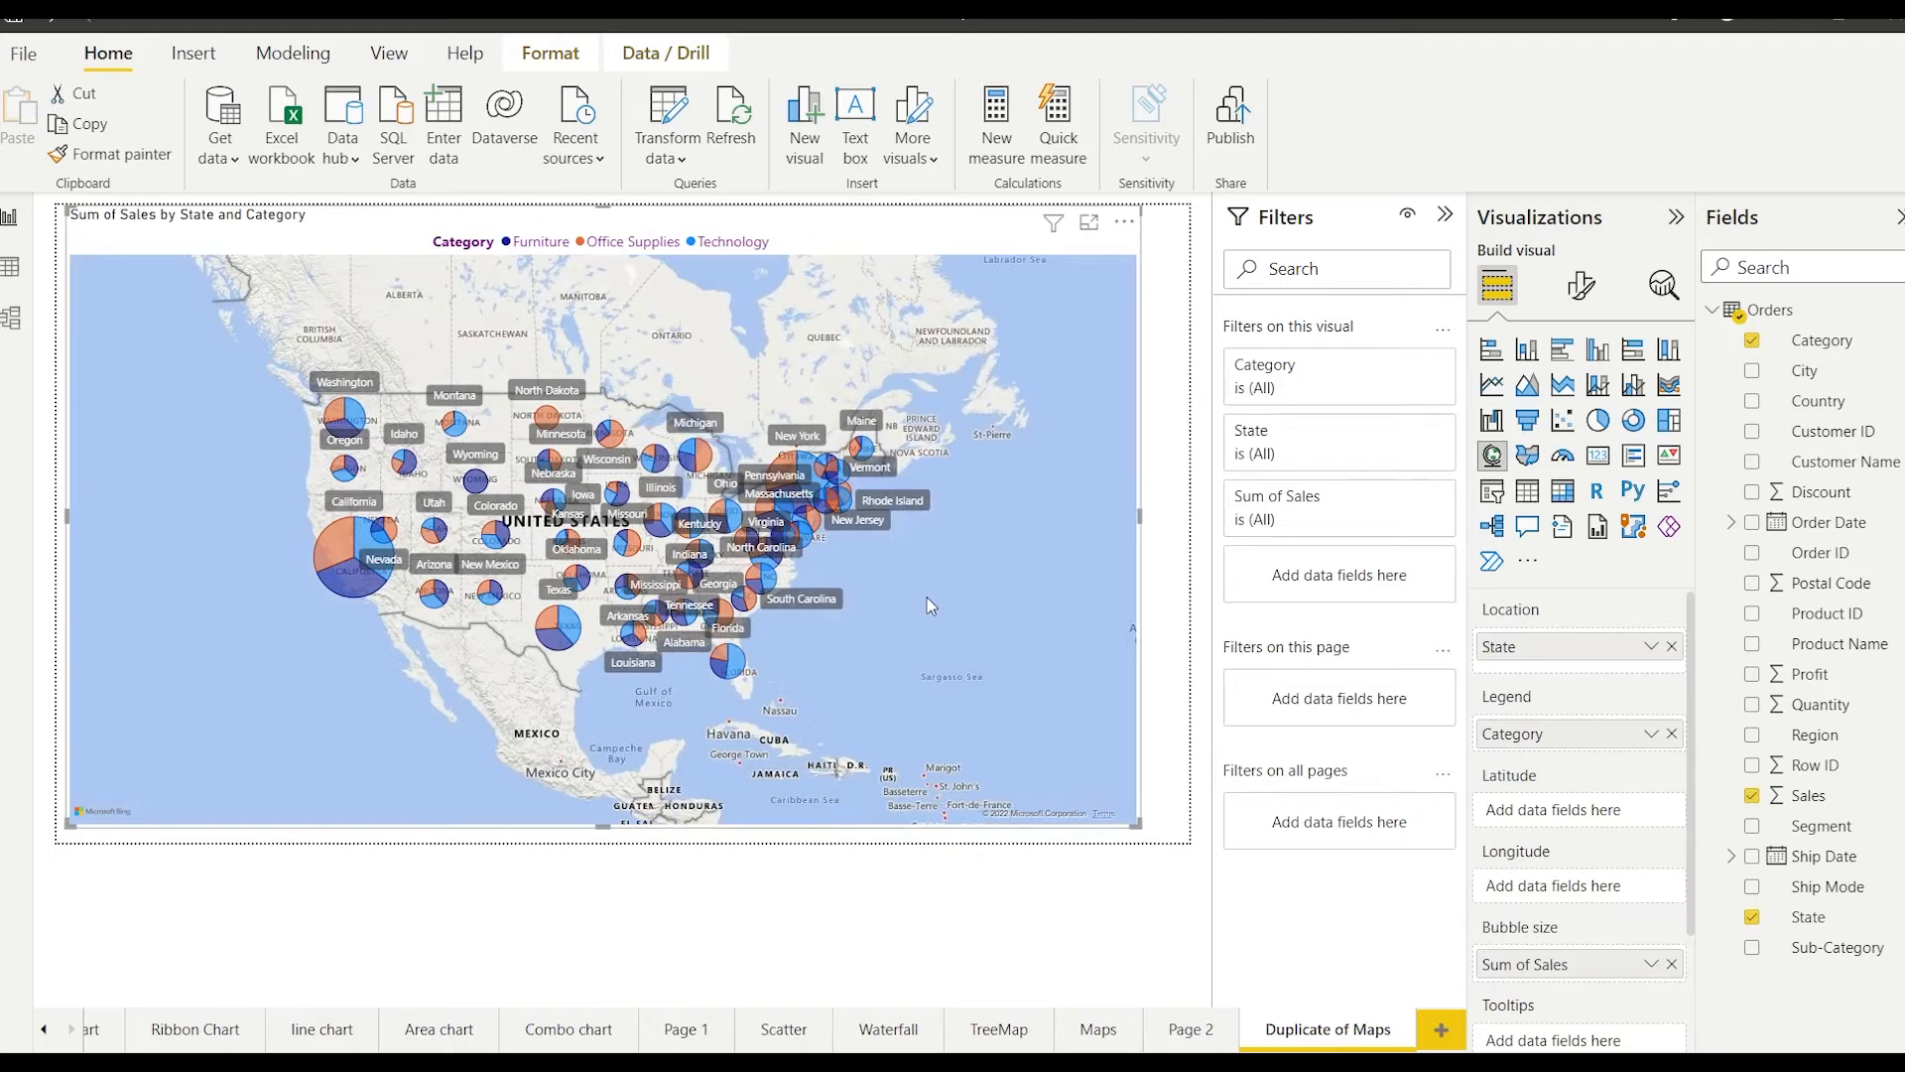
left_click(1528, 455)
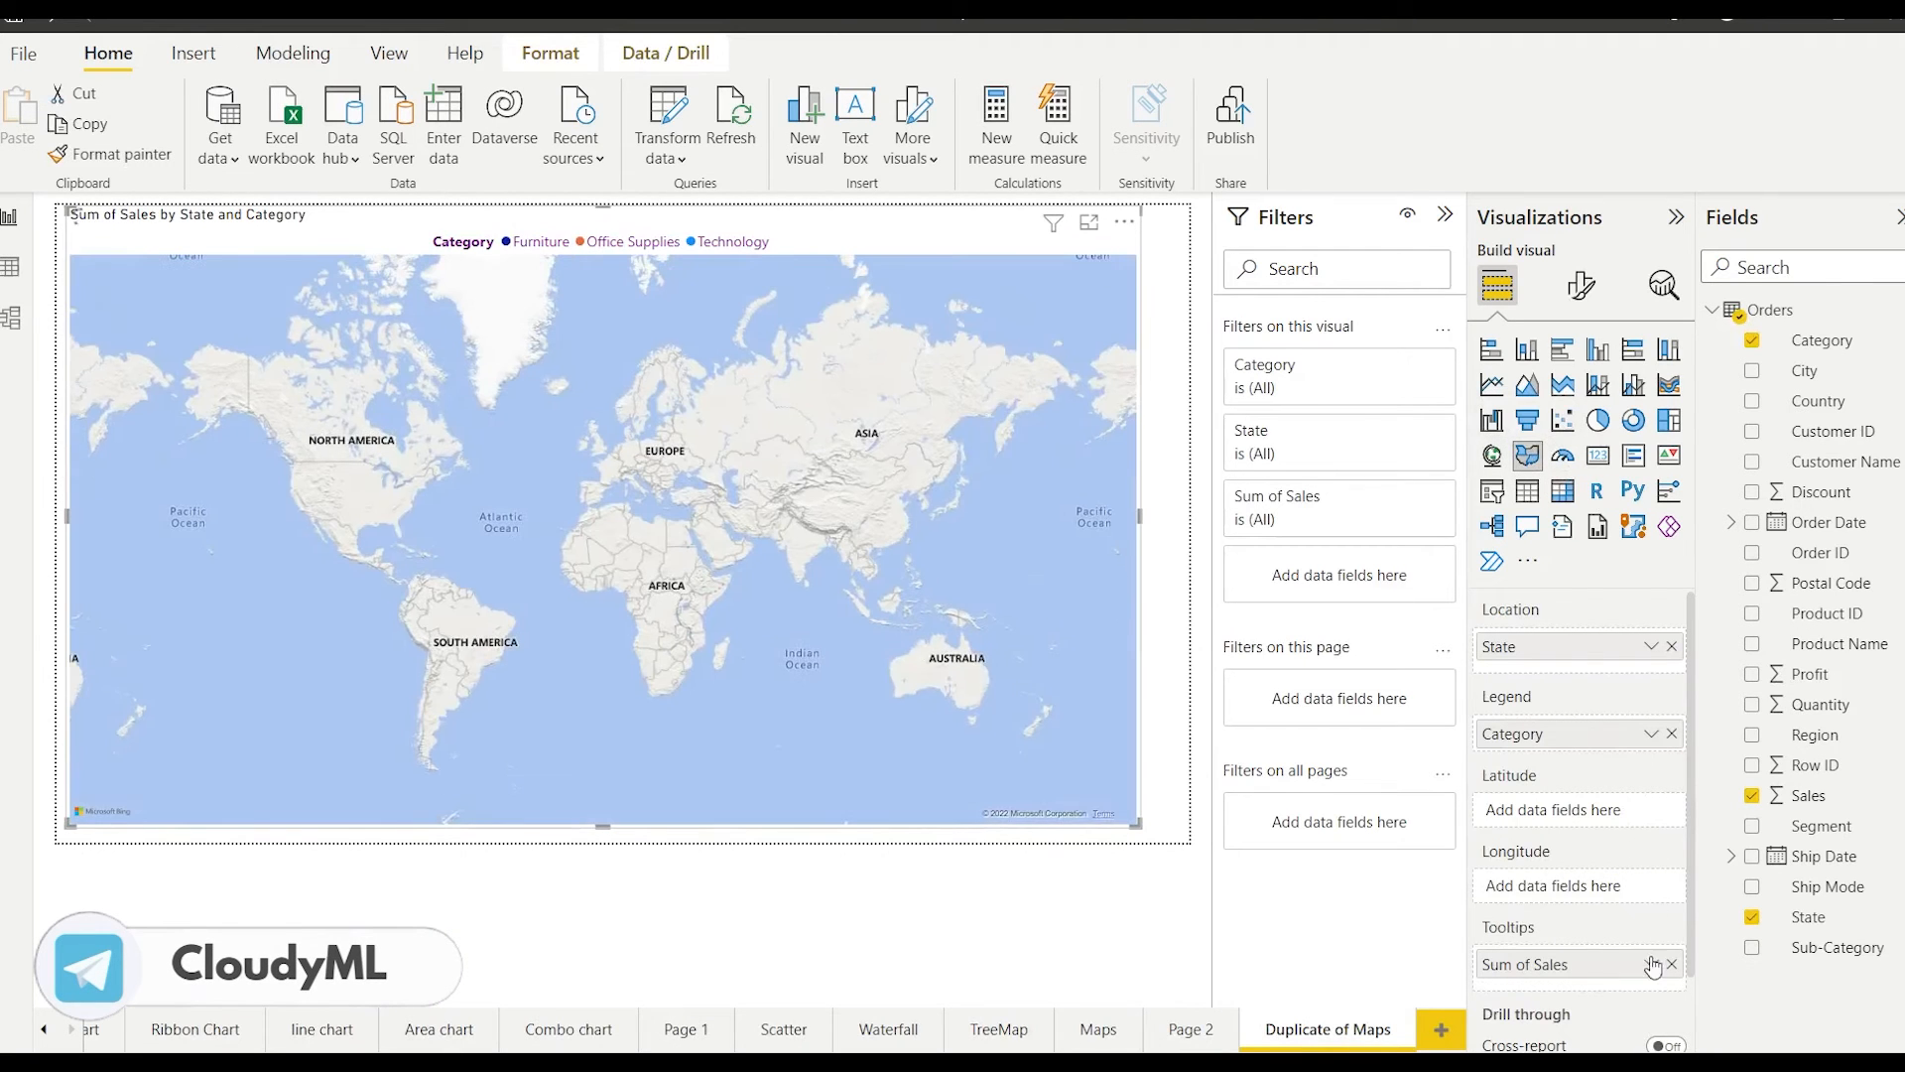
- Remove Sum of Sales from the filled map's Tooltips and replace Category with Region as its Legend
left_click(1672, 965)
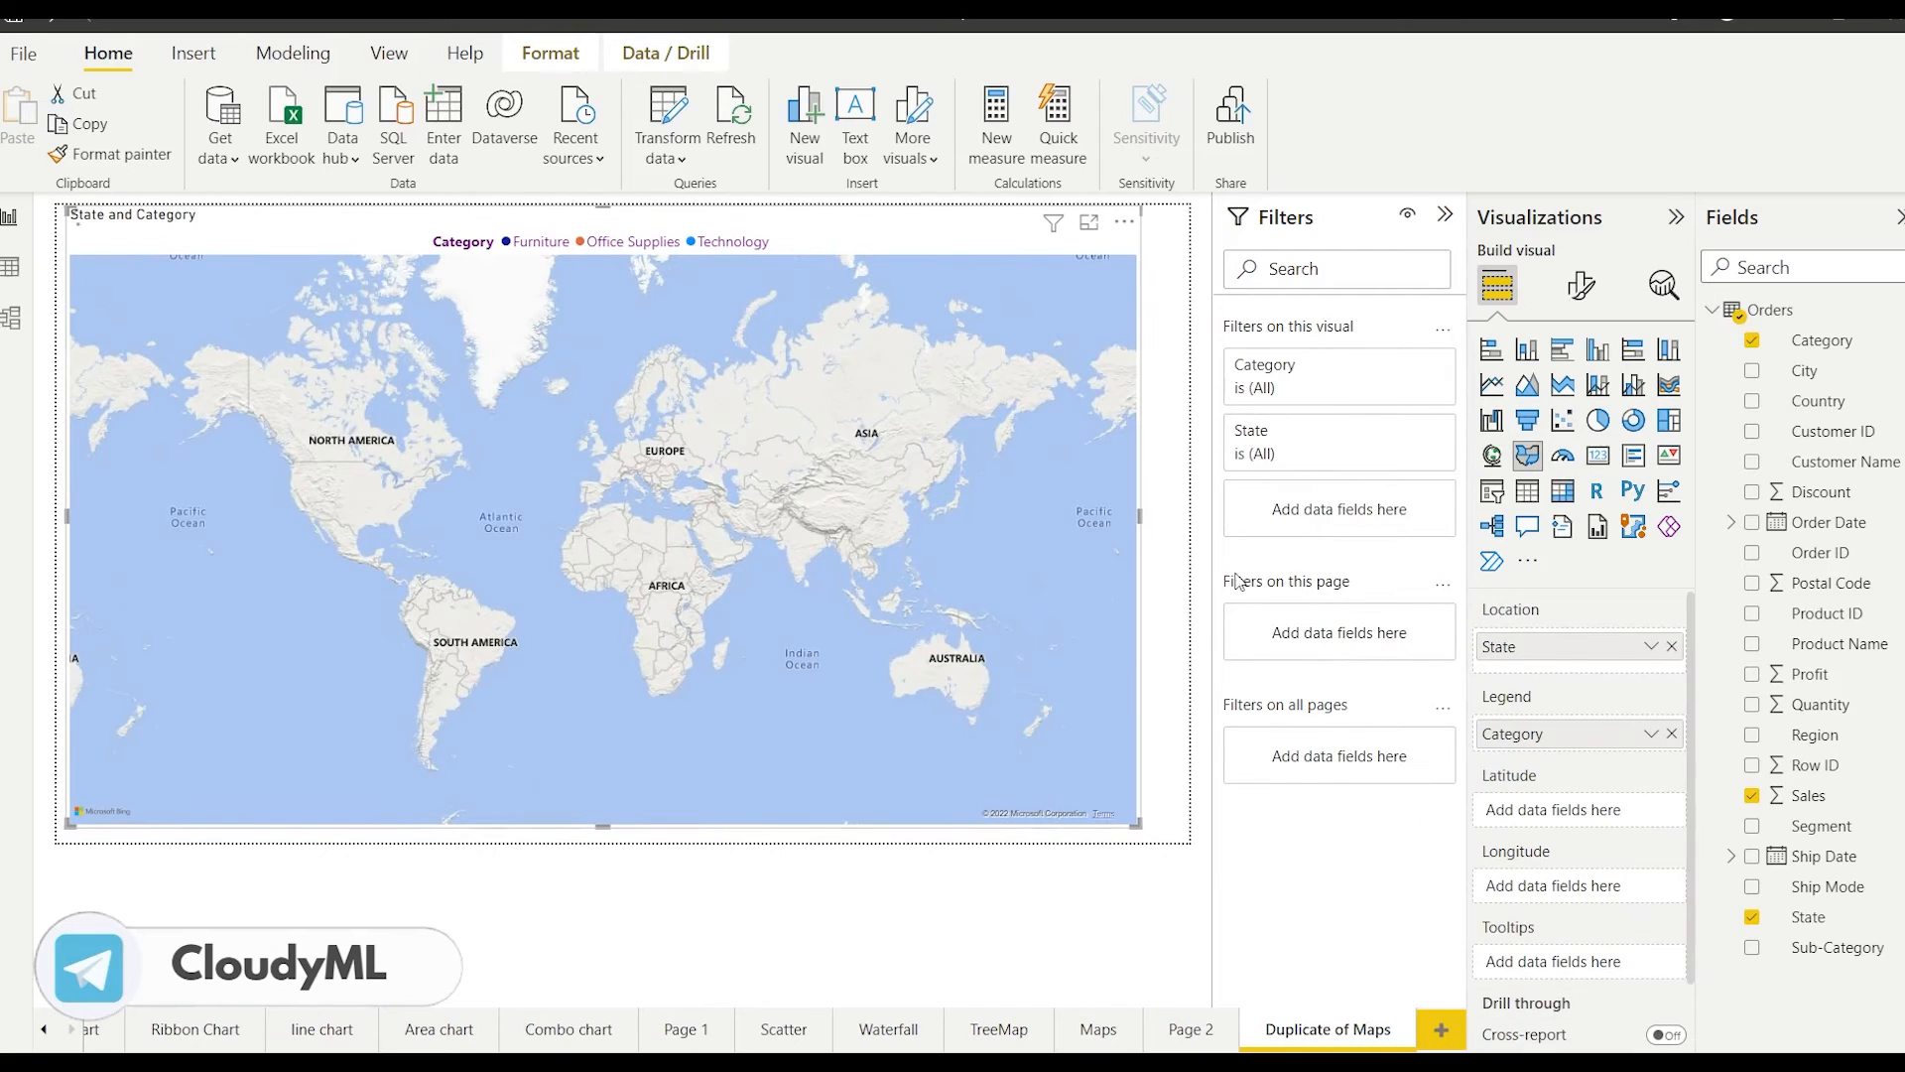
left_click(1672, 734)
left_click_drag(1815, 734, 1542, 731)
scroll(588, 464, "up", 4)
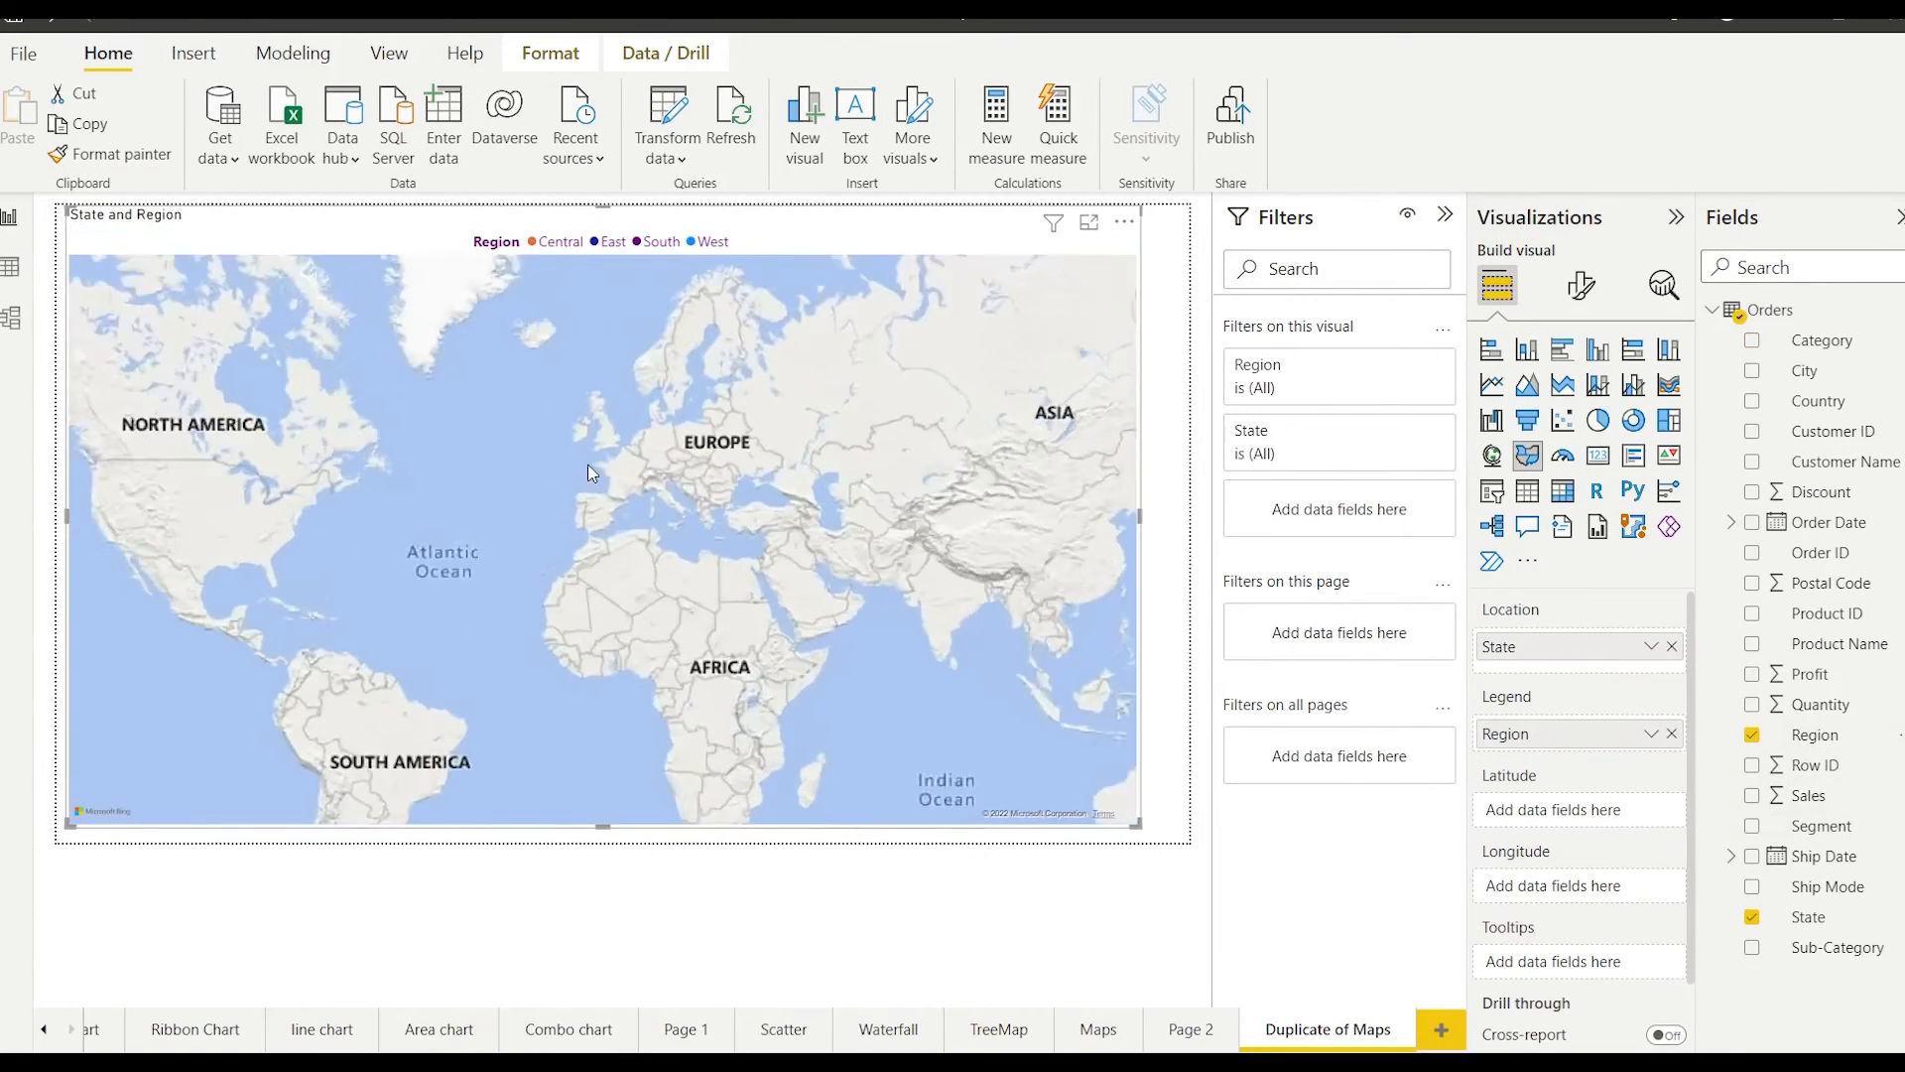
- Examine the filled map around the United States for states shaded by Region
scroll(502, 476, "down", 2)
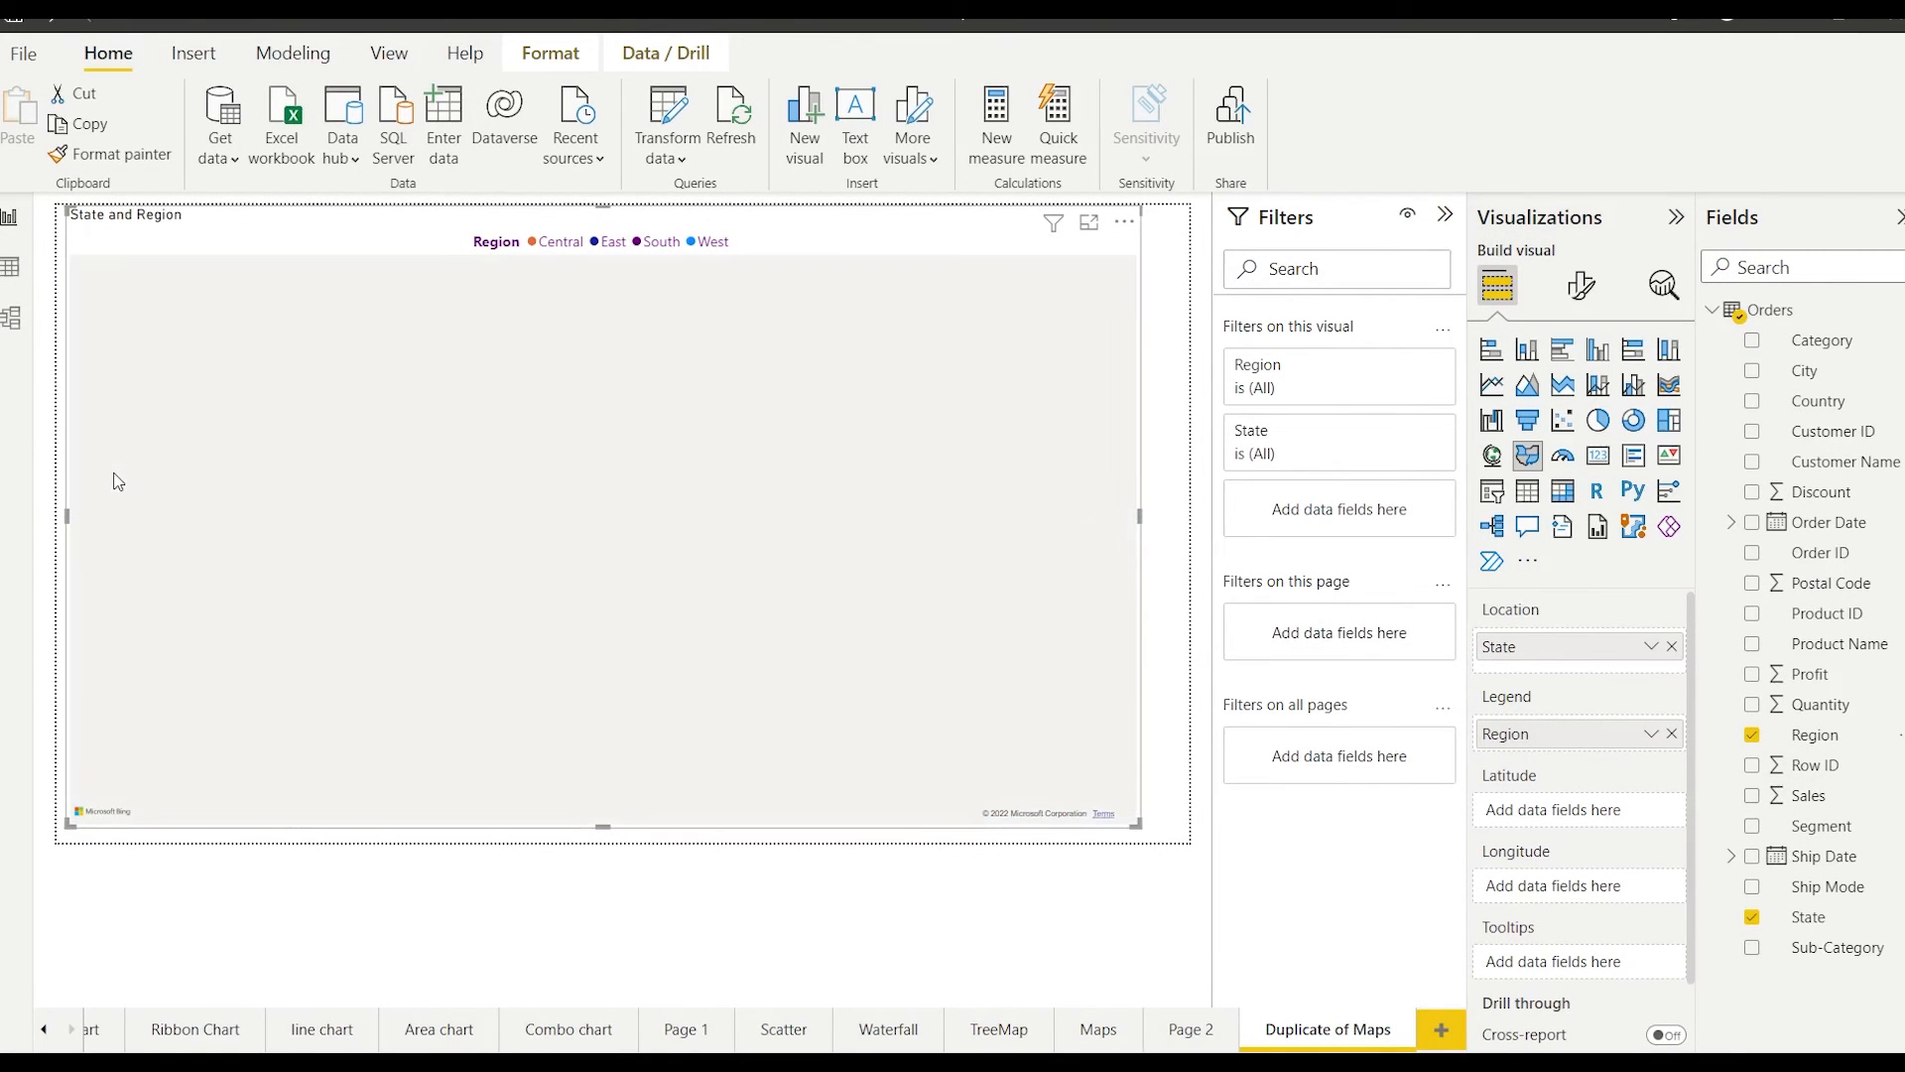
scroll(335, 533, "up", 3)
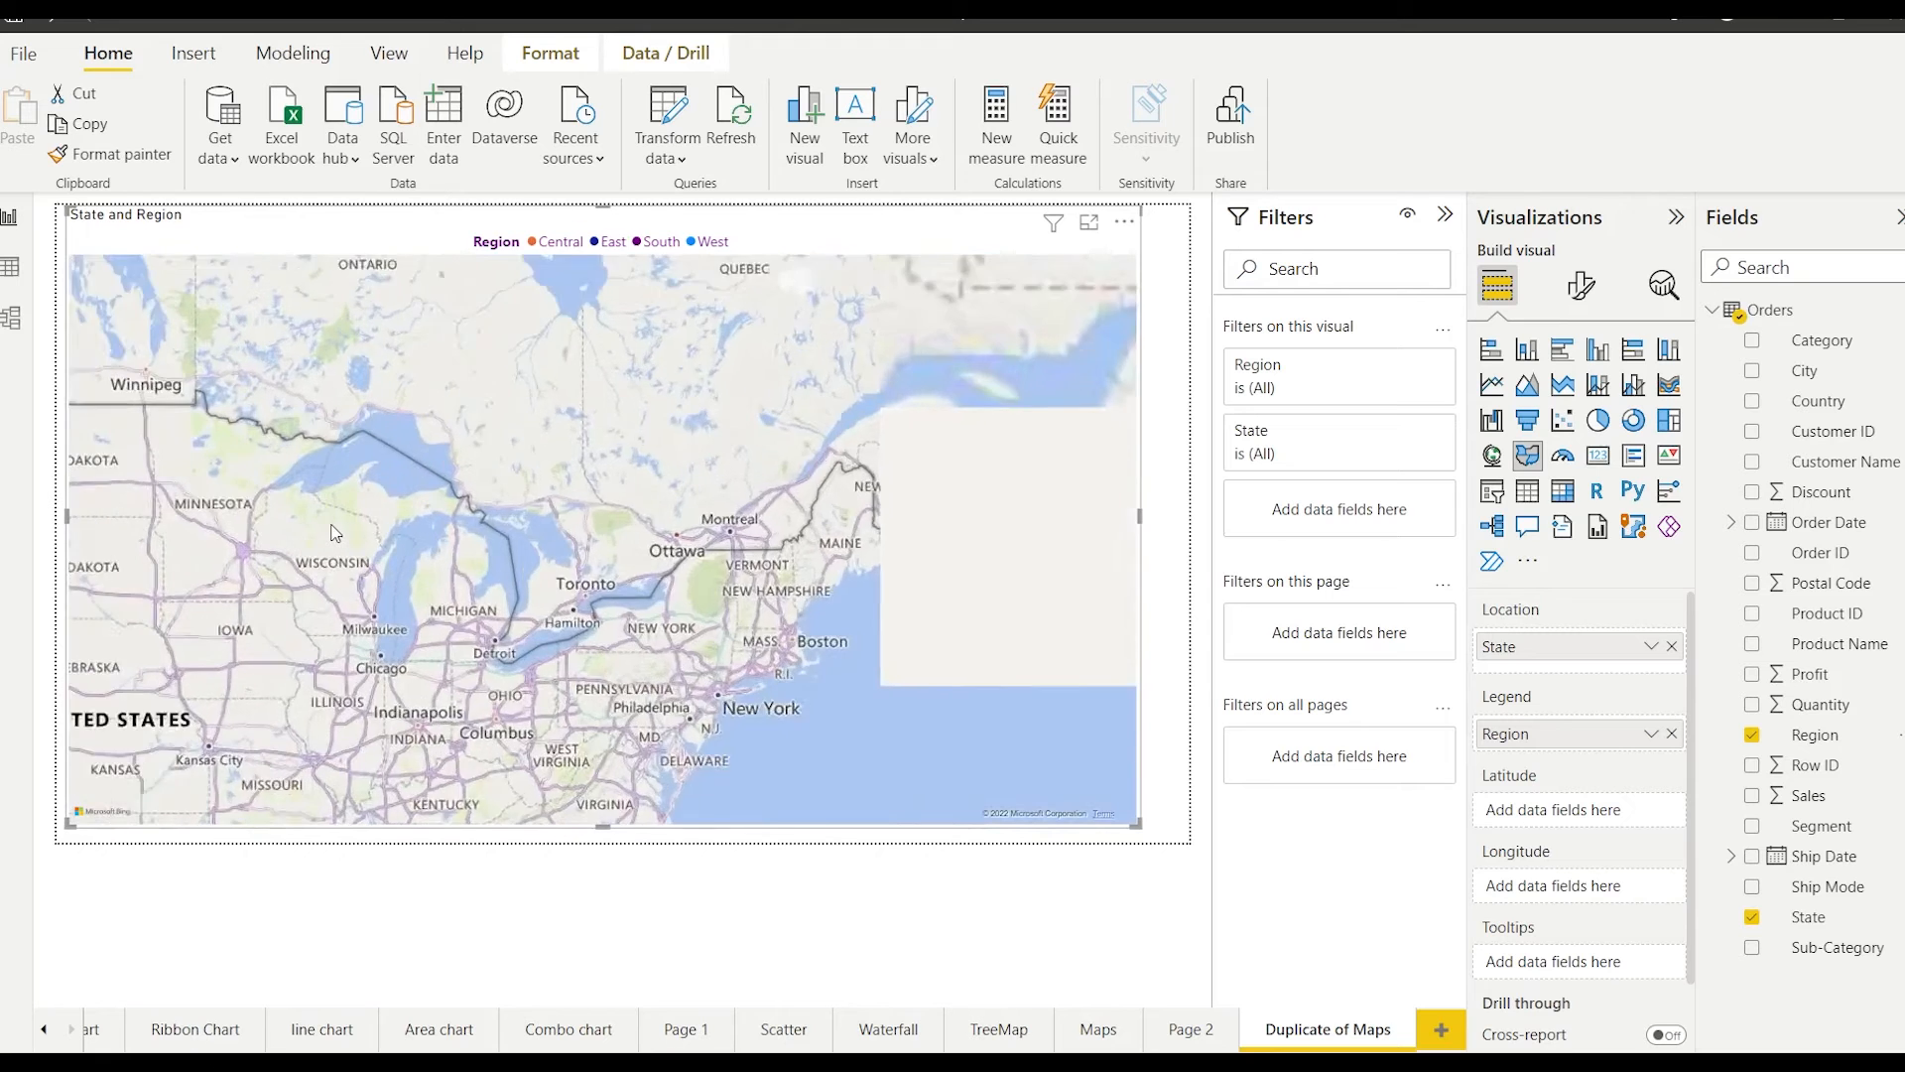
scroll(335, 533, "down", 3)
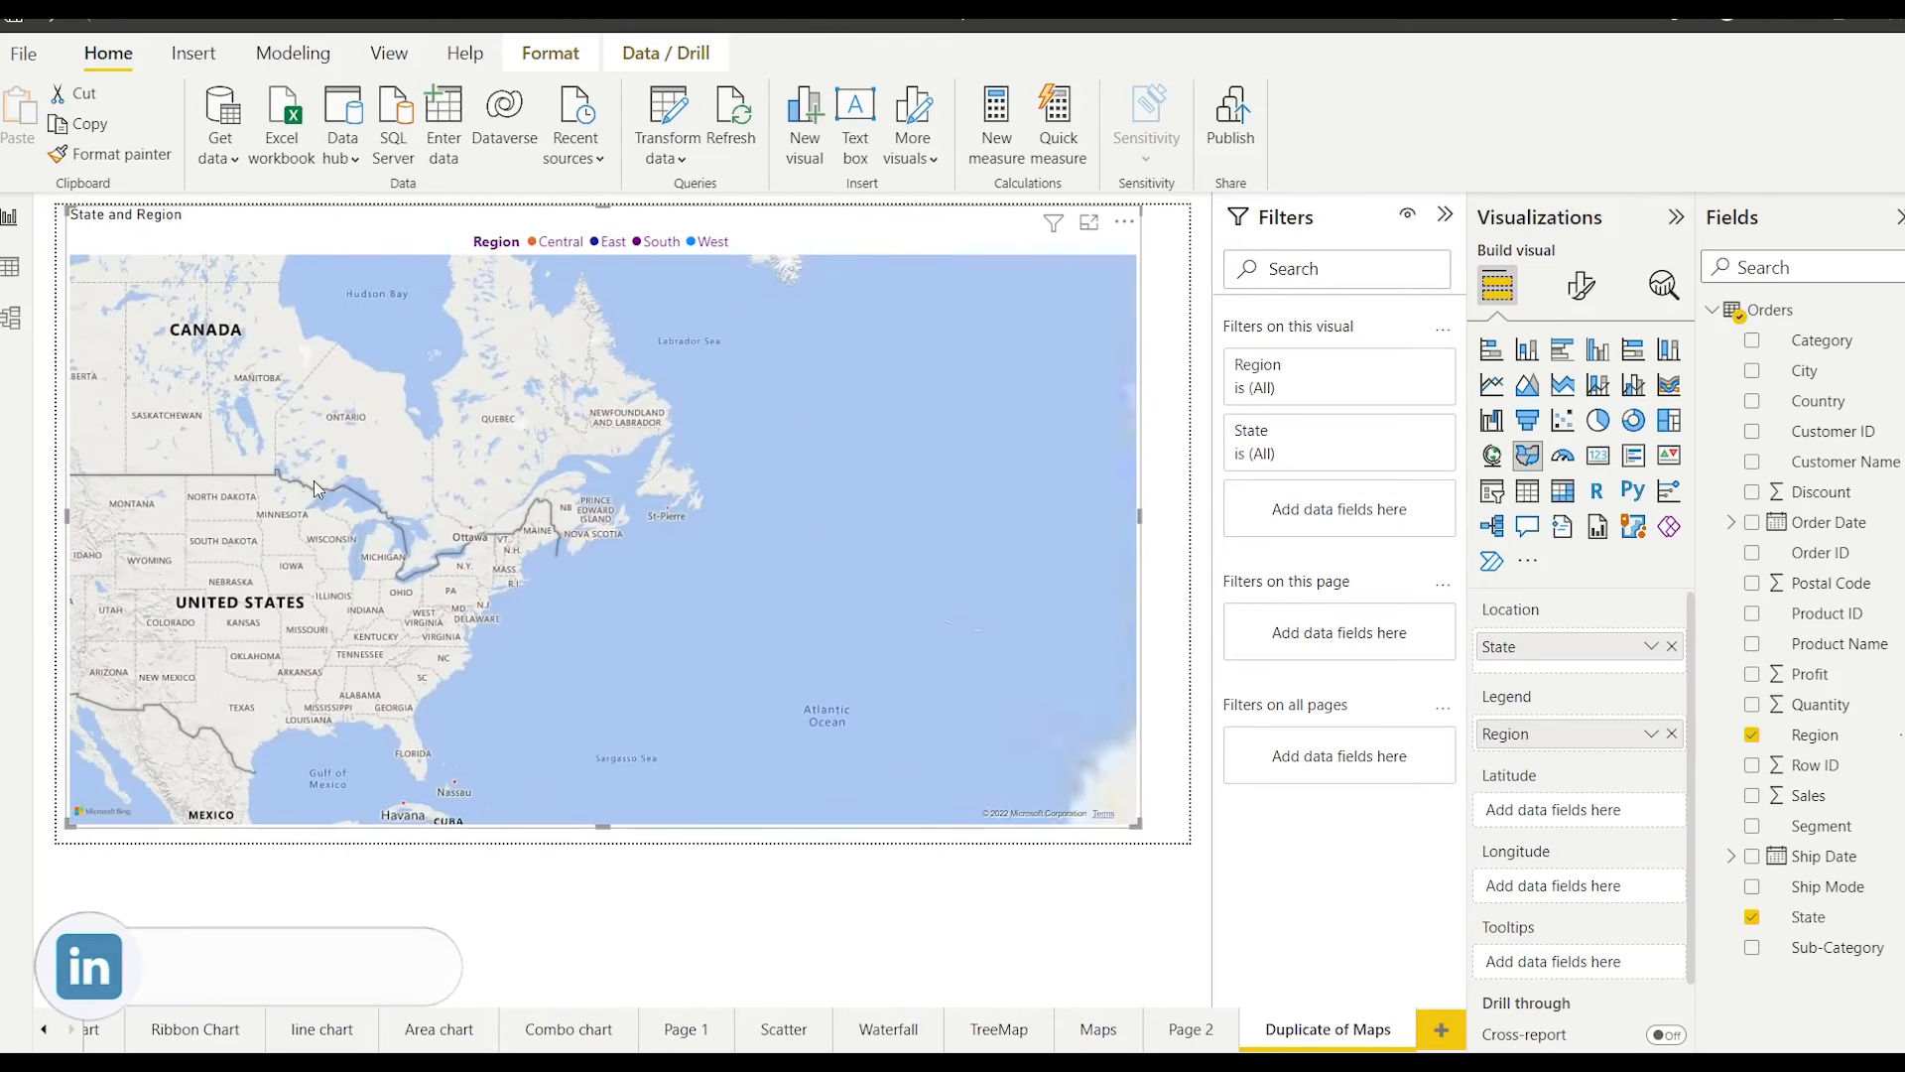
scroll(205, 526, "up", 4)
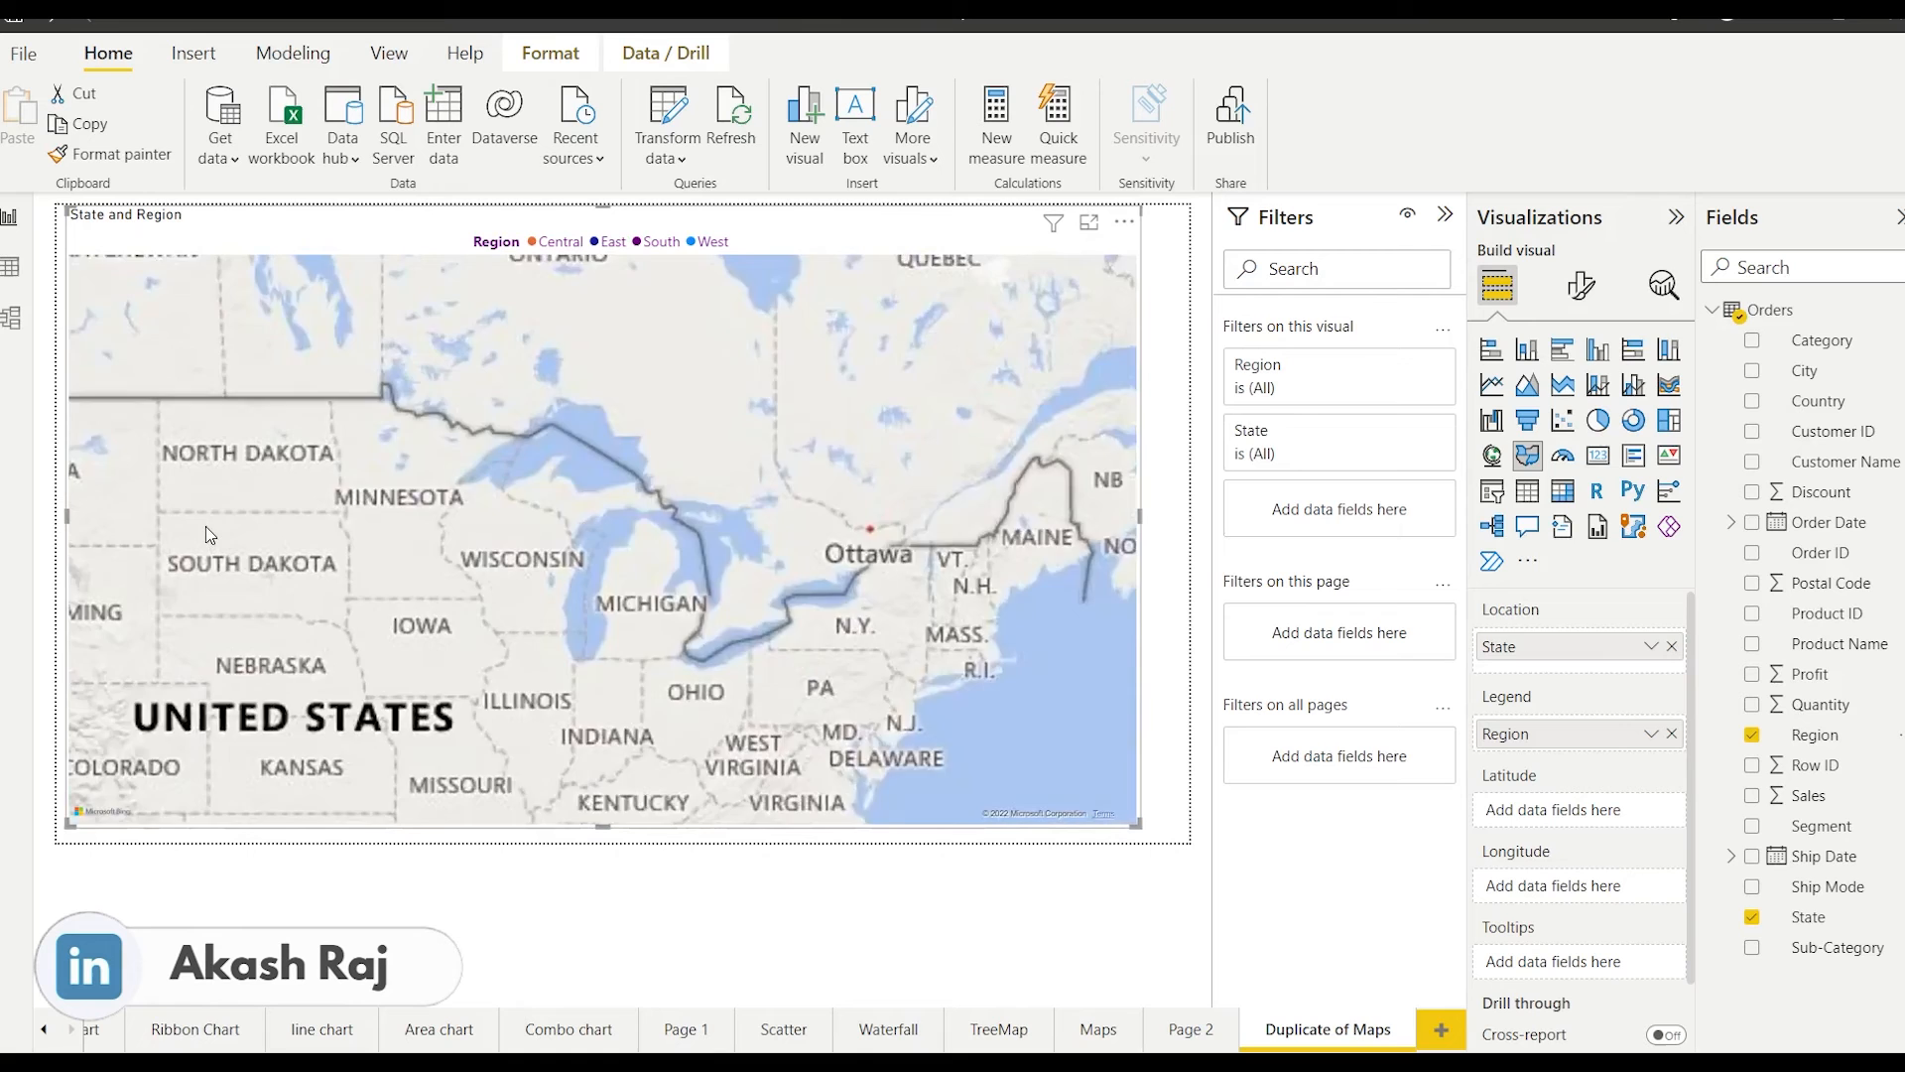
scroll(205, 526, "down", 4)
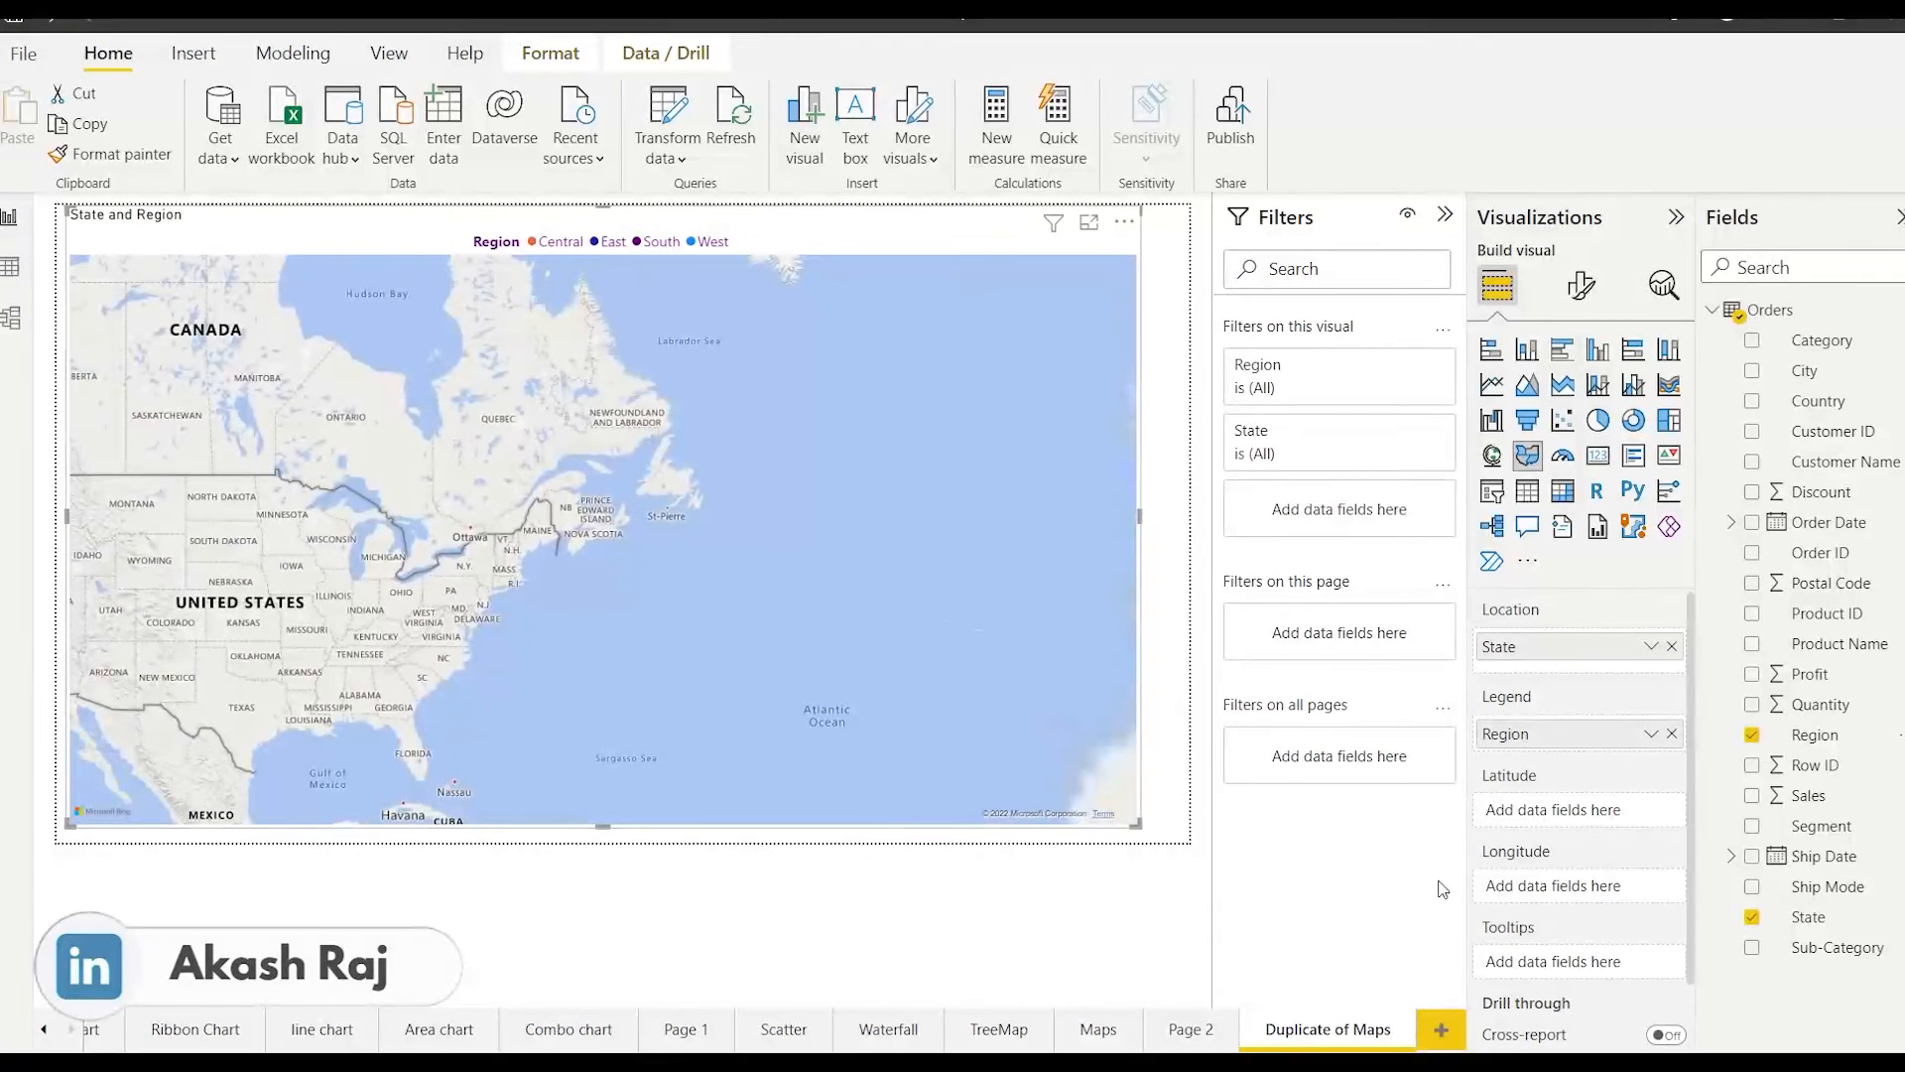
- Remove Region from the filled map's Legend, add it back, and recheck the shading over the United States
left_click(1672, 733)
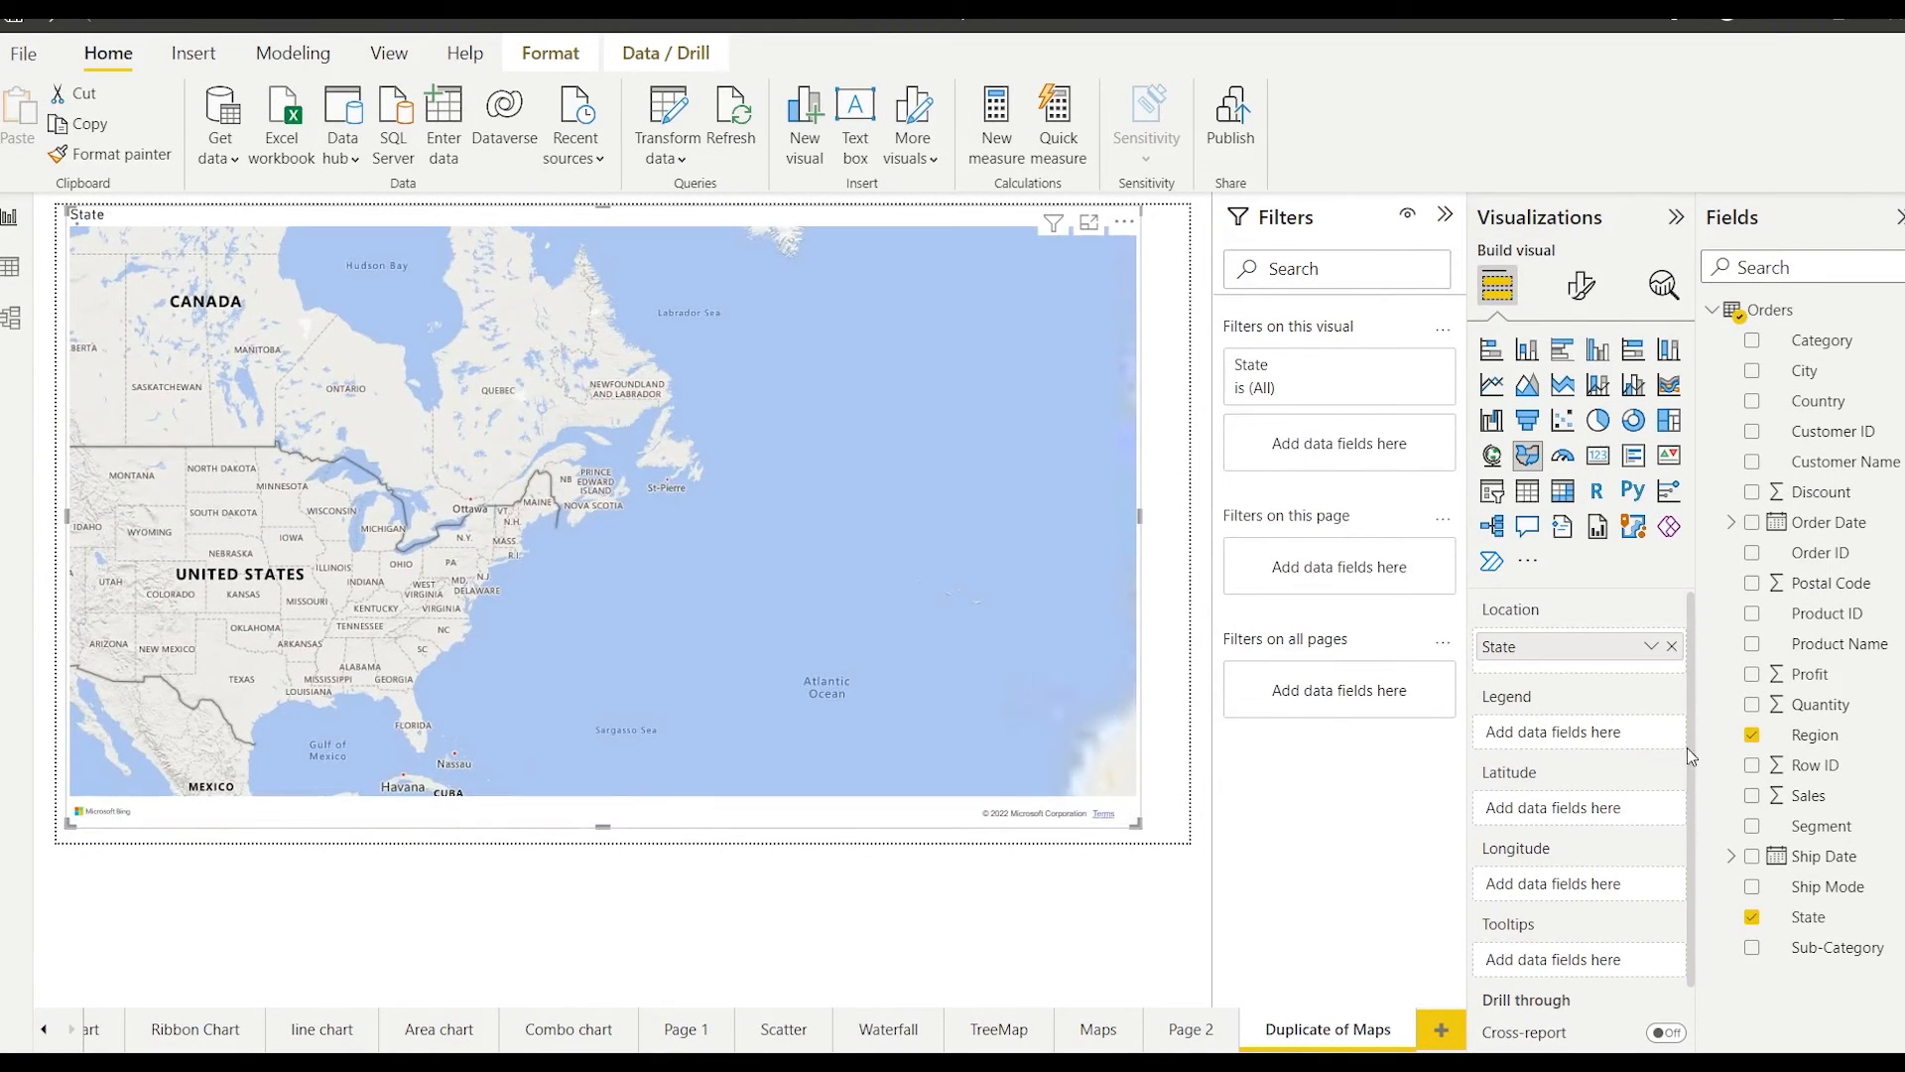
left_click_drag(1815, 736, 1603, 751)
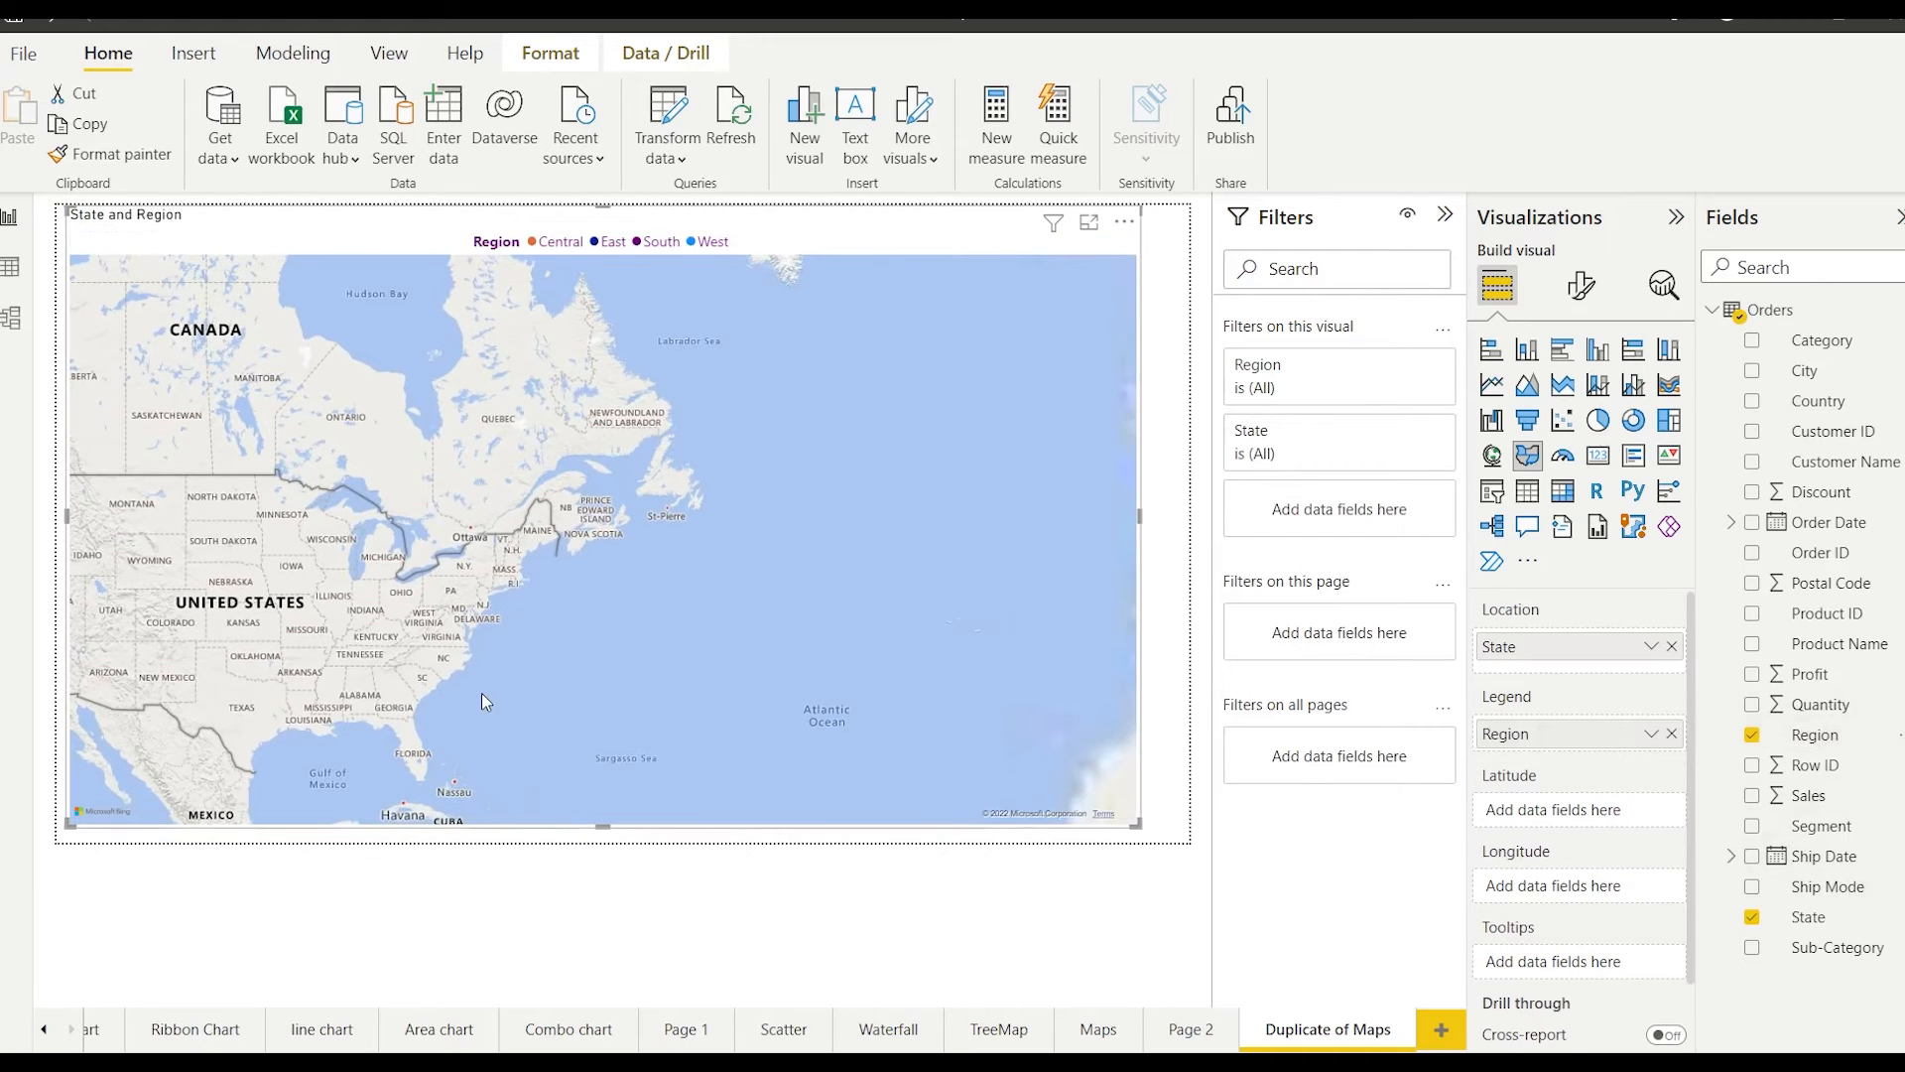
scroll(482, 699, "up", 3)
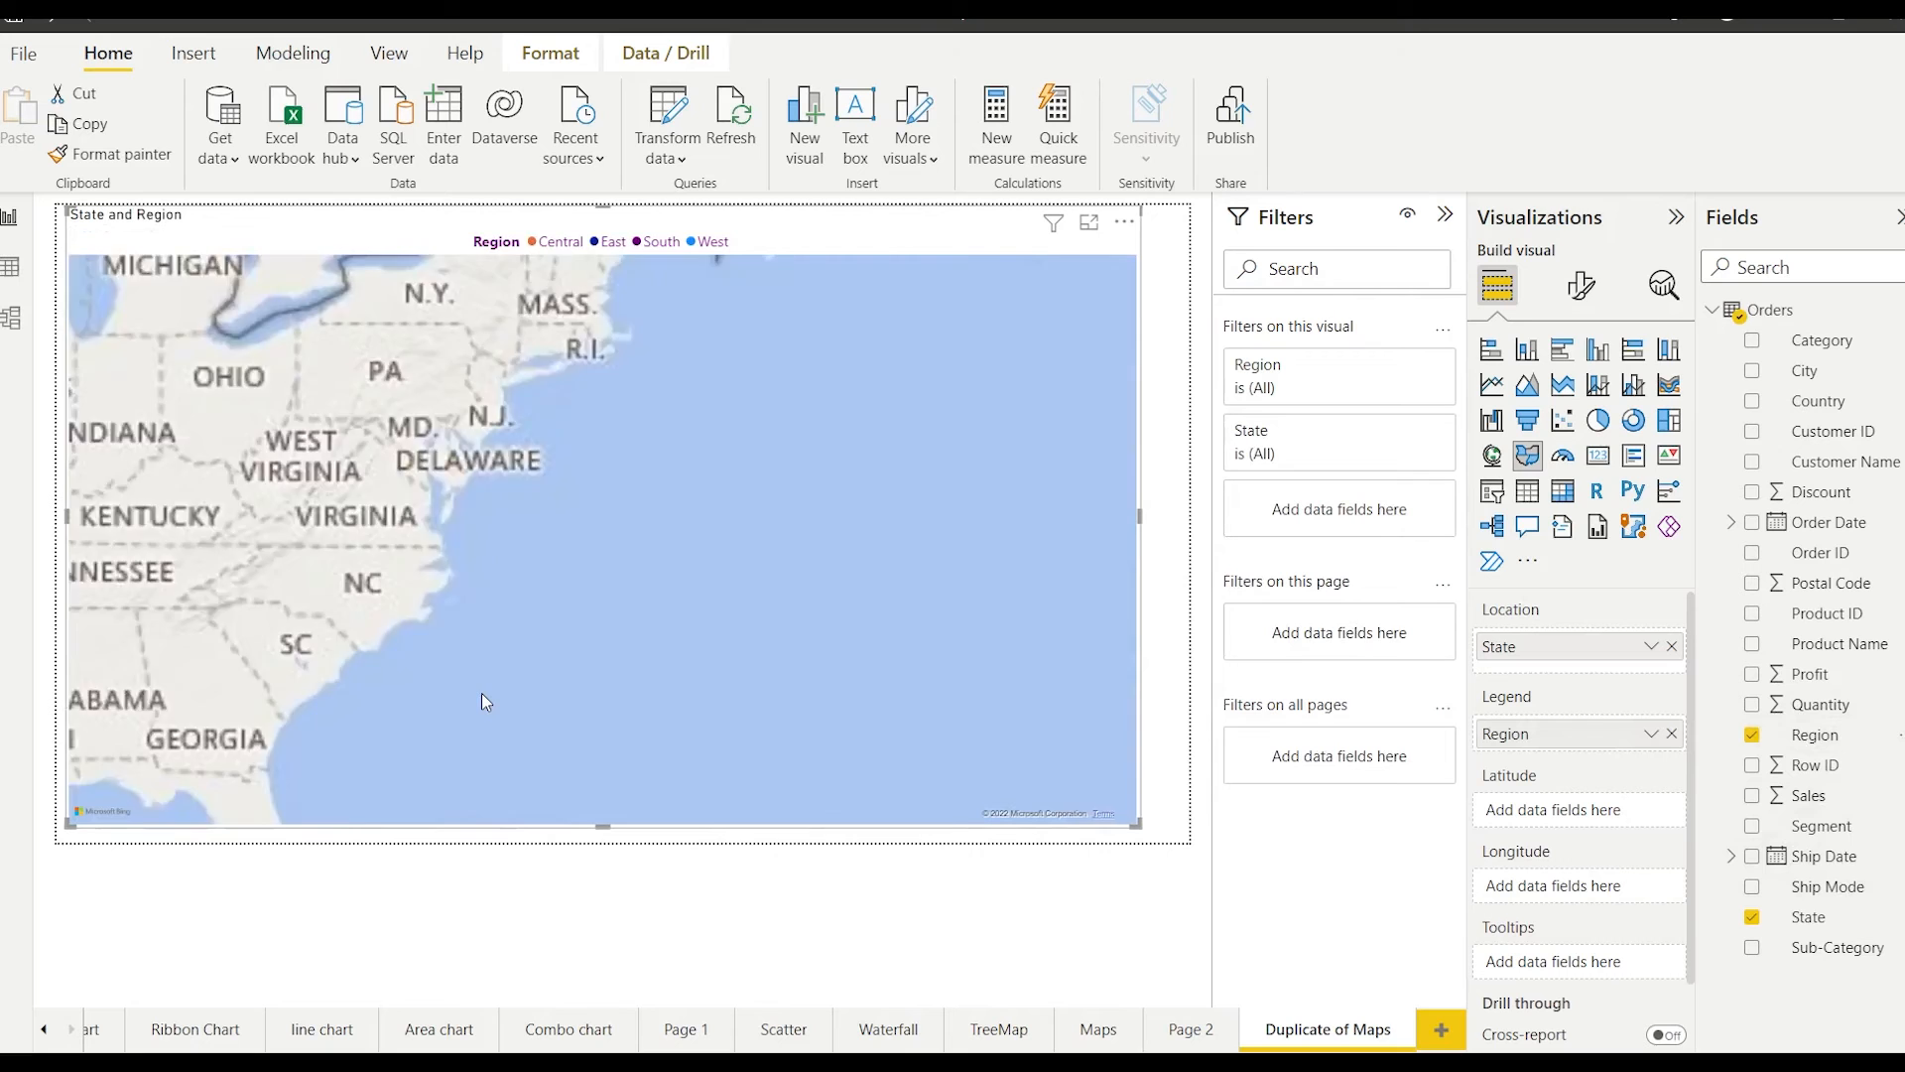
scroll(482, 699, "down", 3)
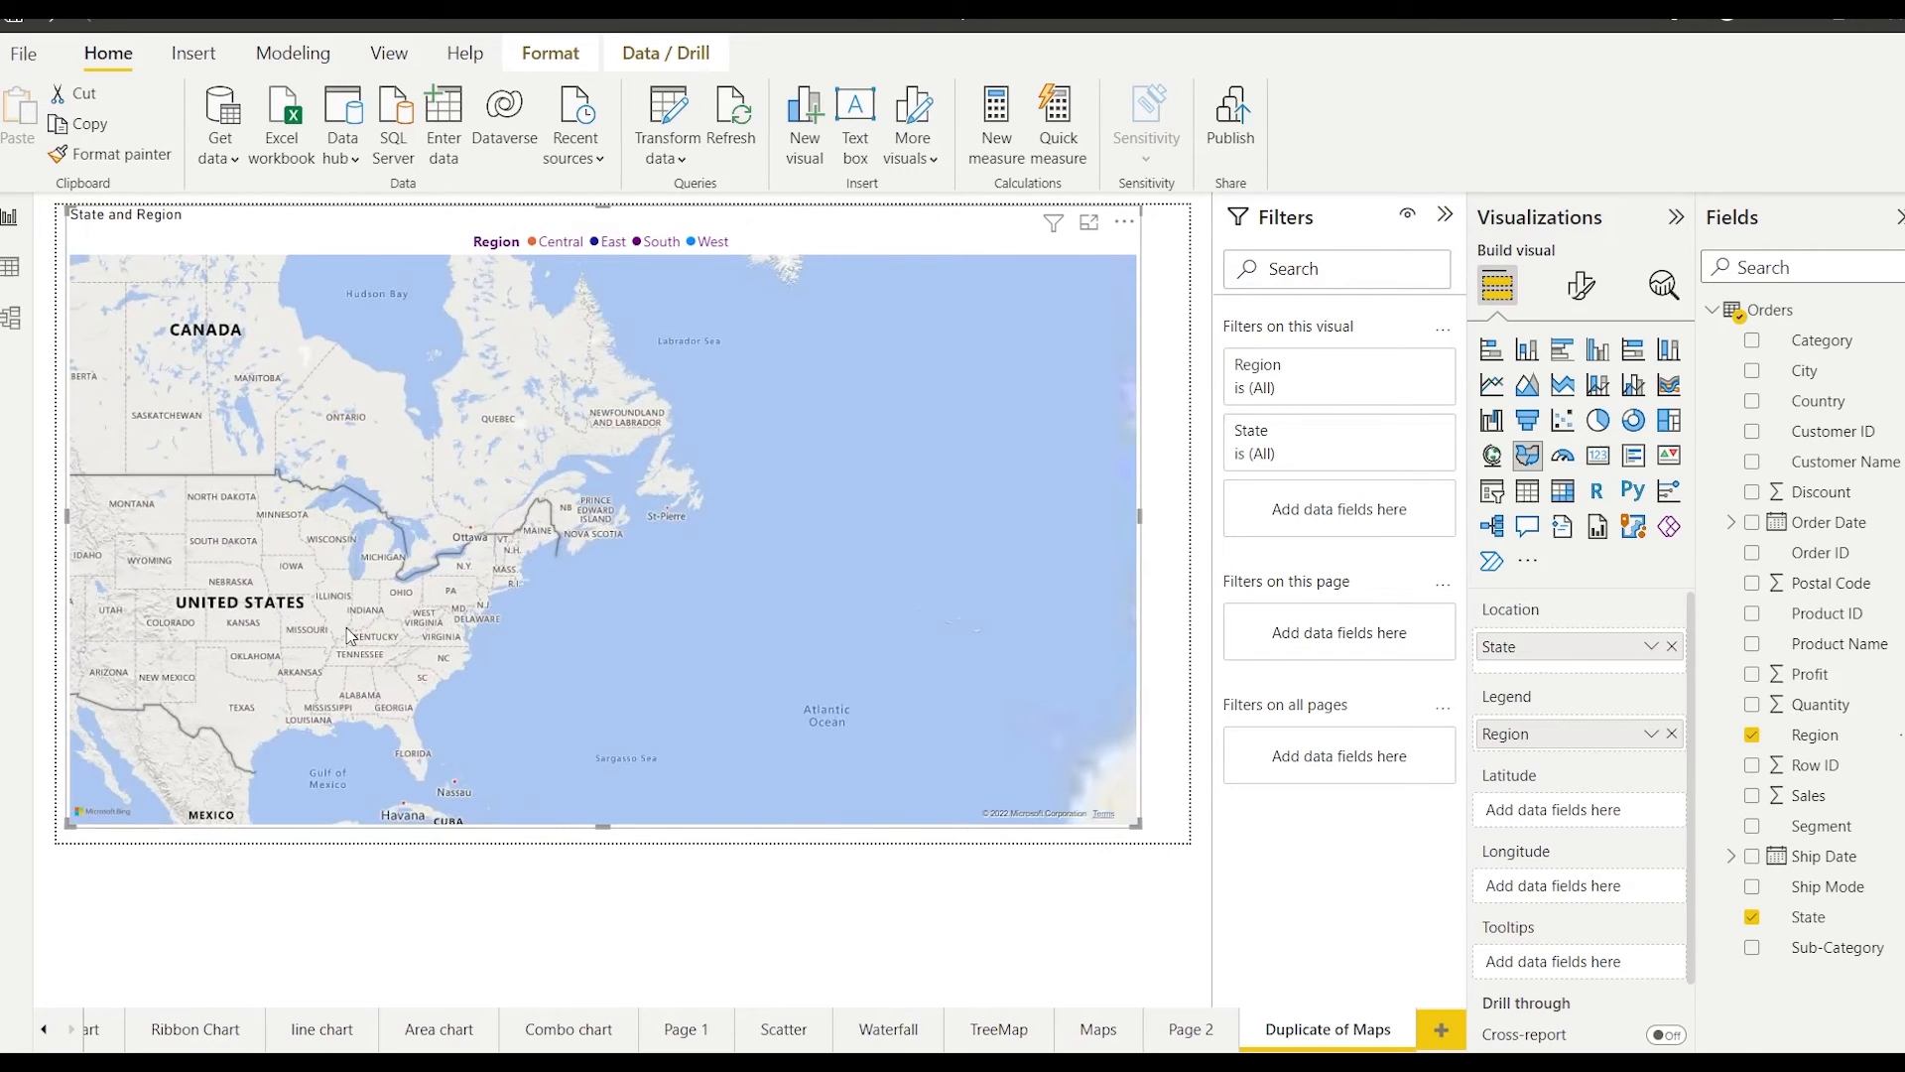
scroll(347, 635, "up", 3)
scroll(348, 635, "down", 3)
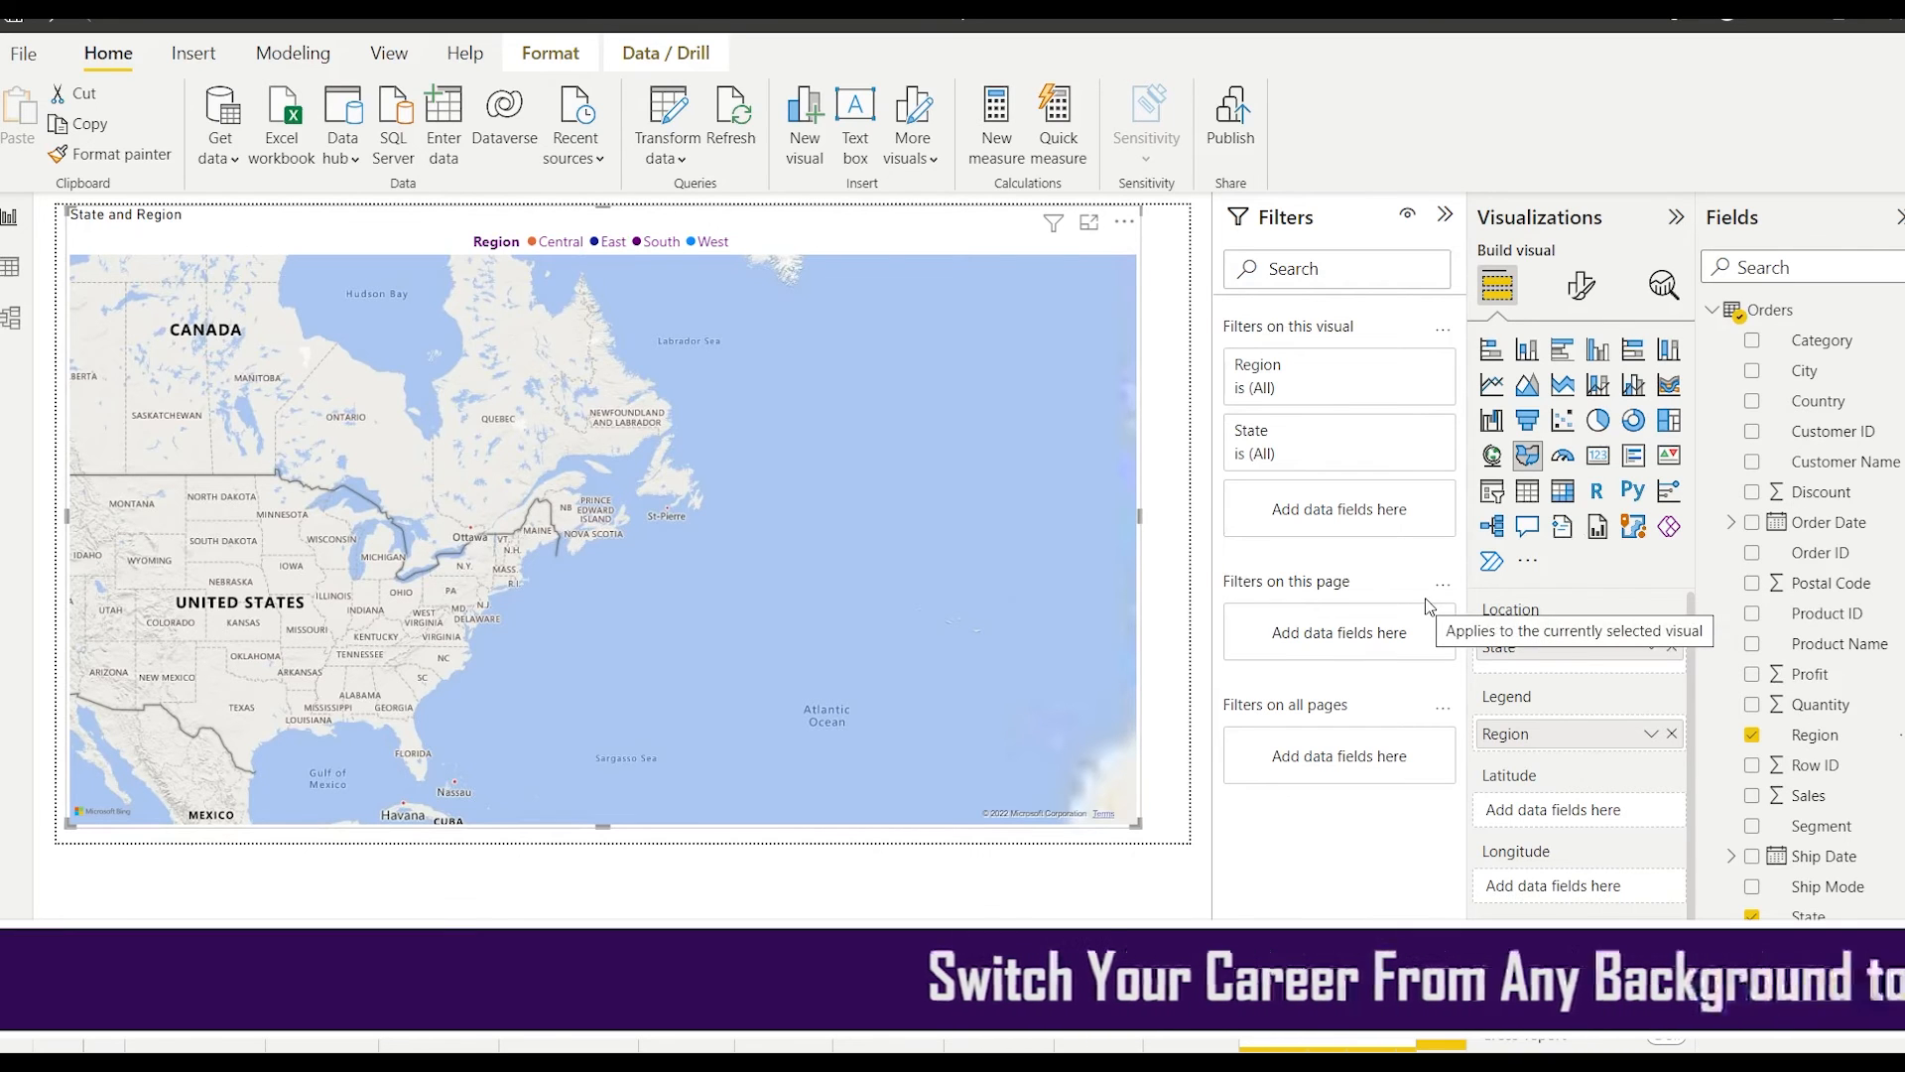
- Return to the Maps page and inspect the bubble map's eastern states, highlighting one state's bubble and clearing the highlight
left_click(1188, 1041)
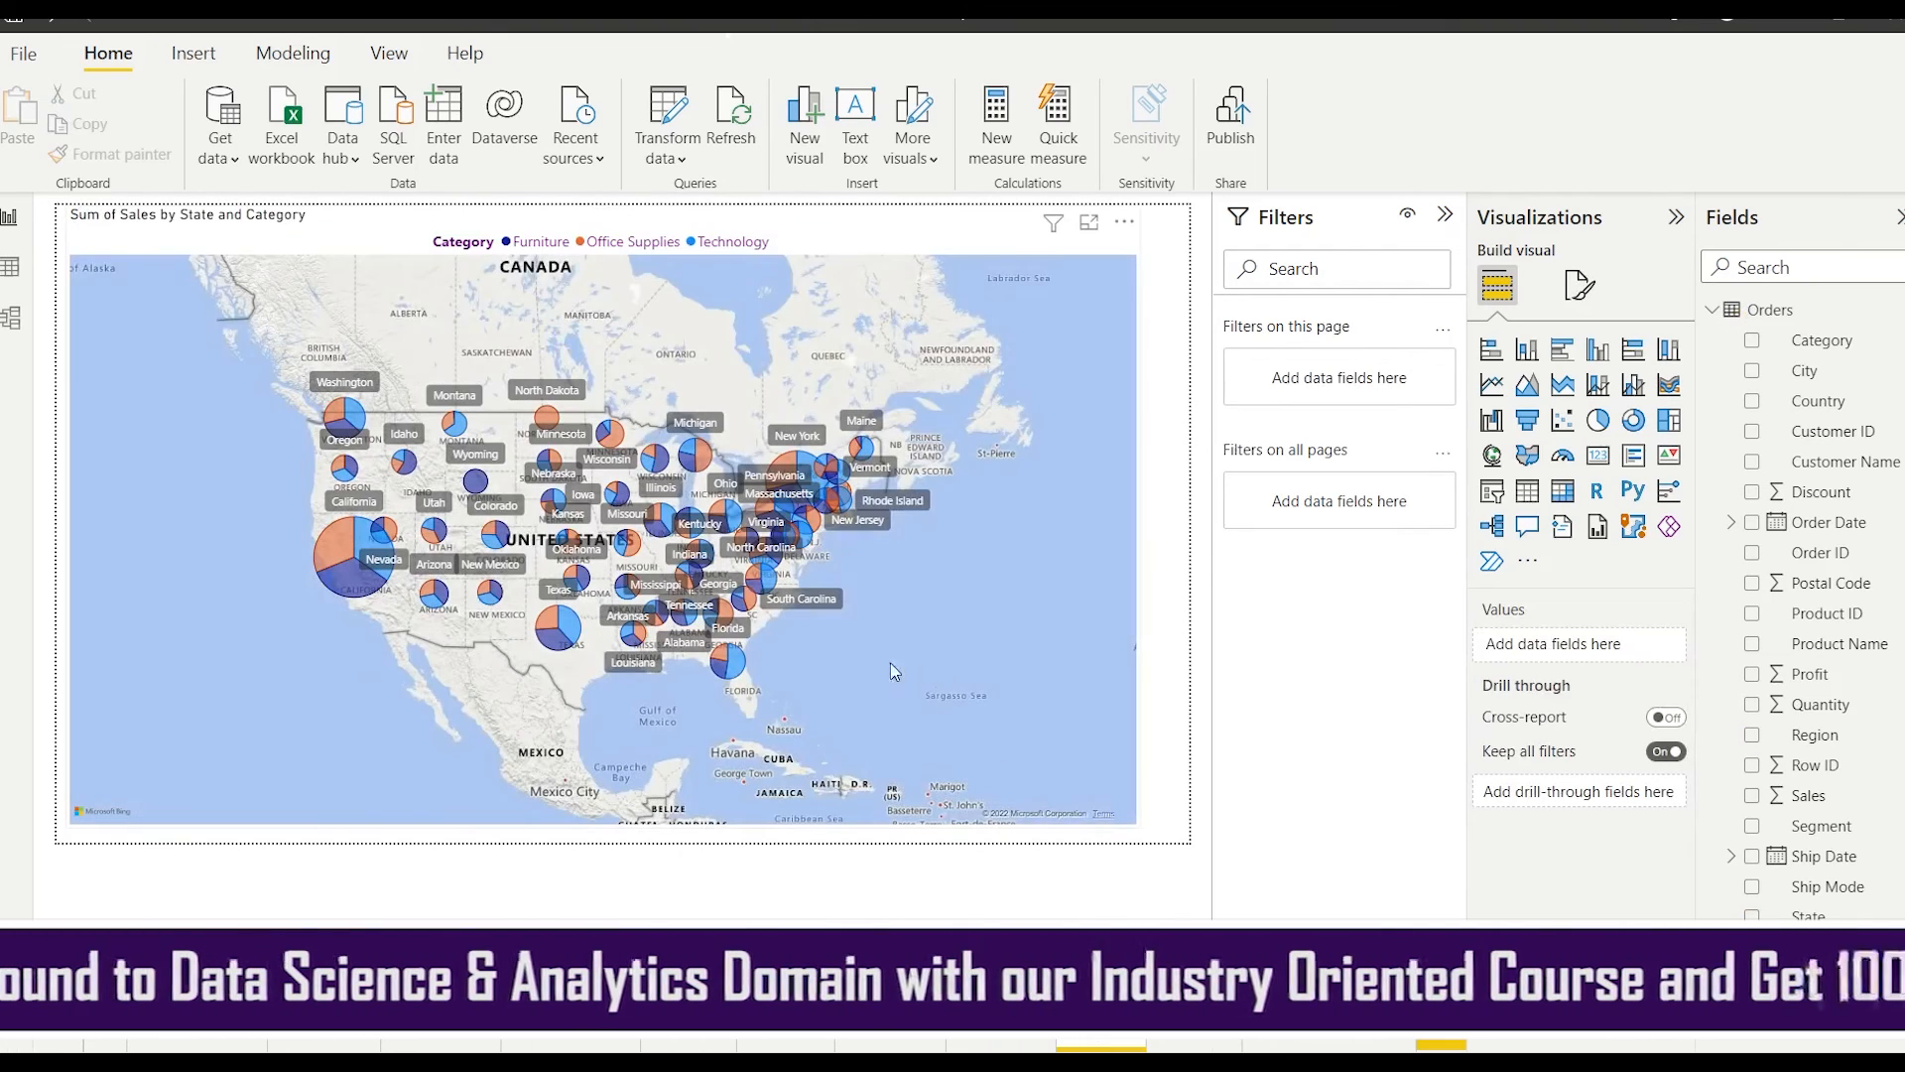
scroll(860, 669, "up", 2)
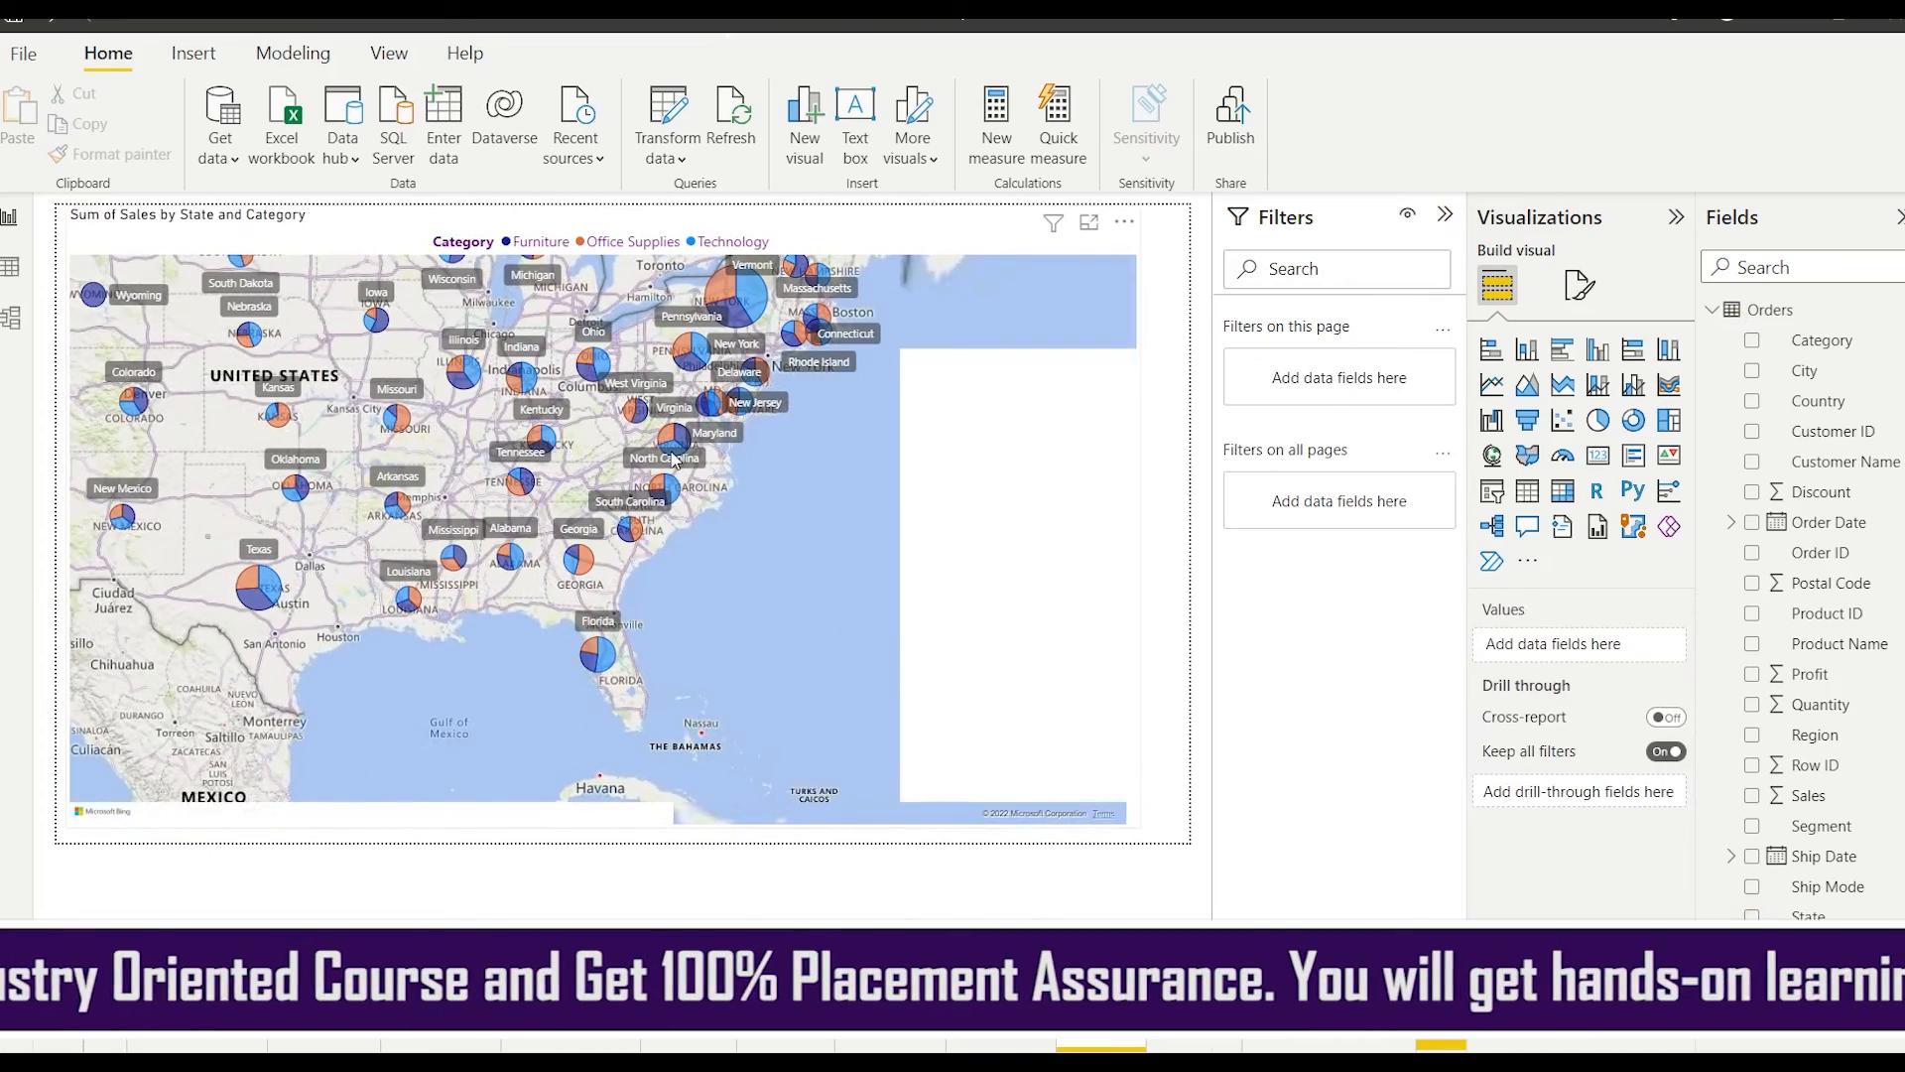
left_click(669, 446)
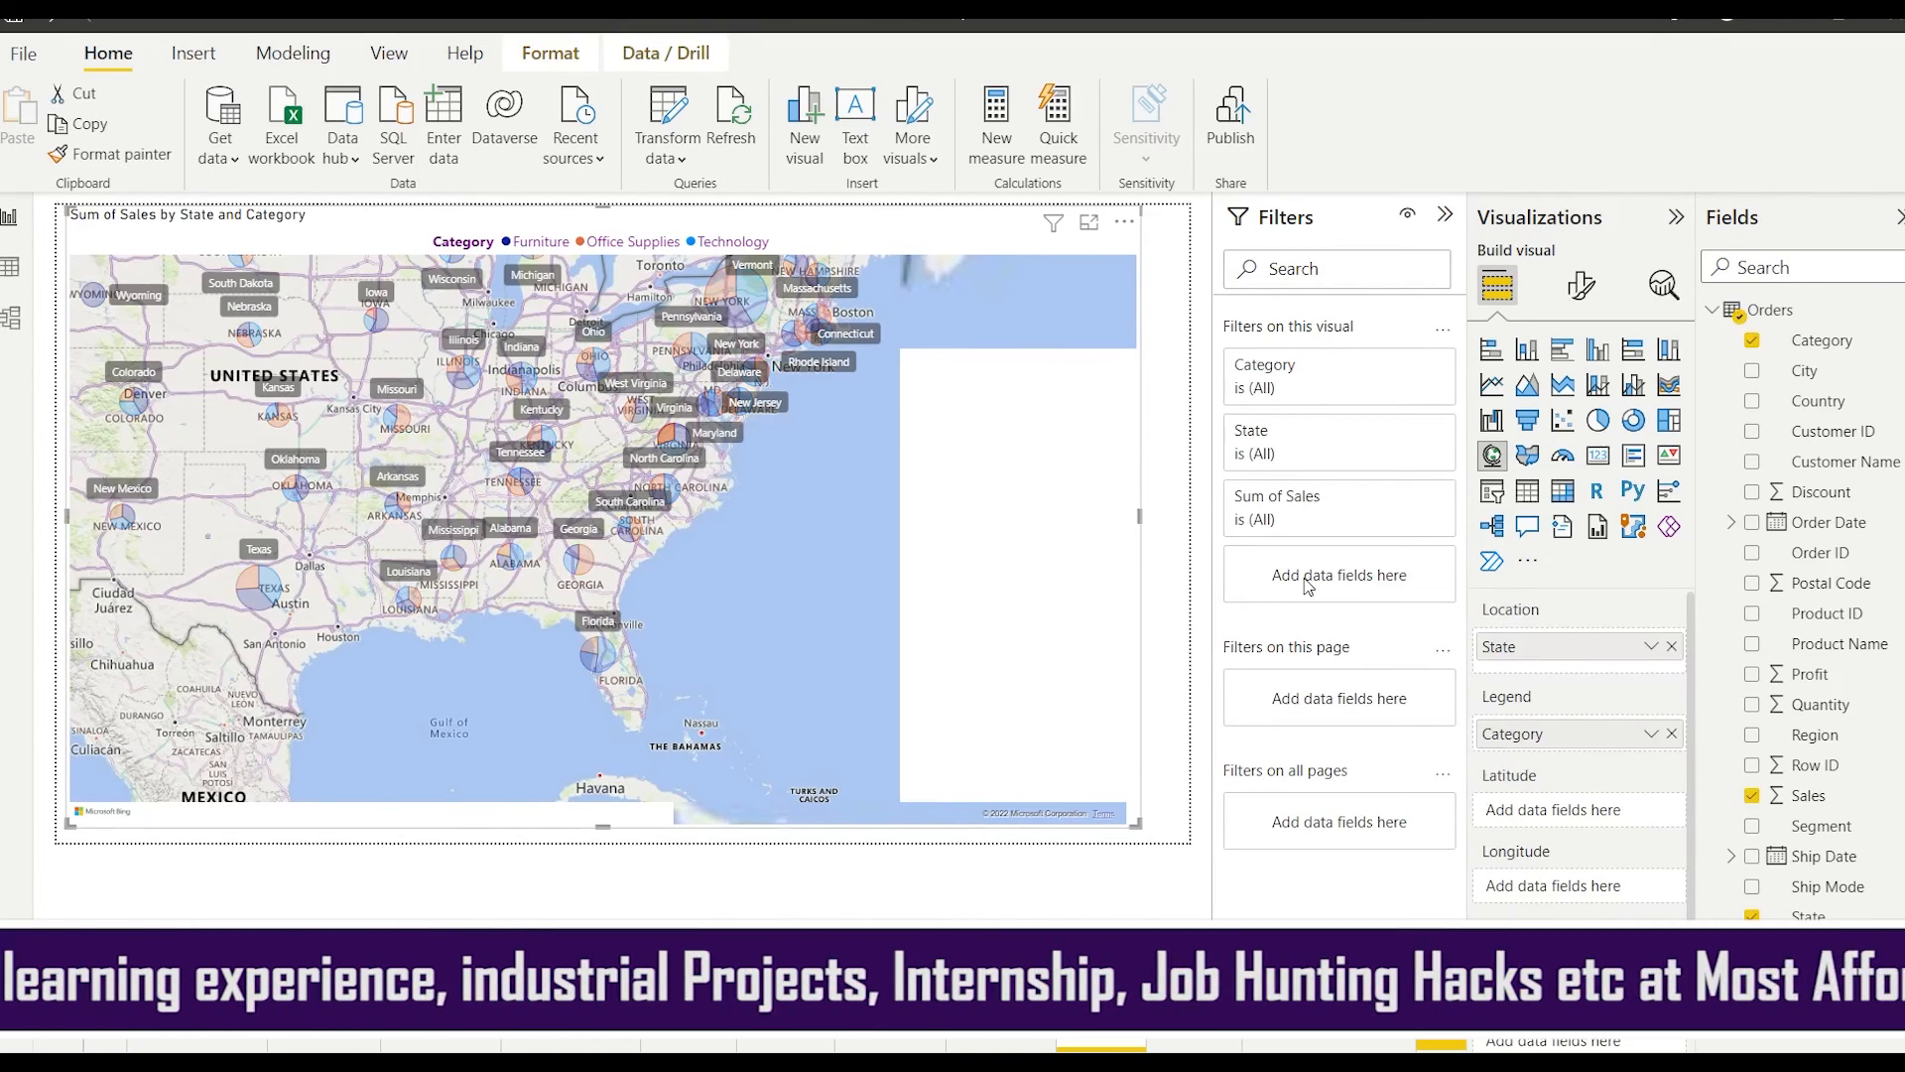
left_click(844, 657)
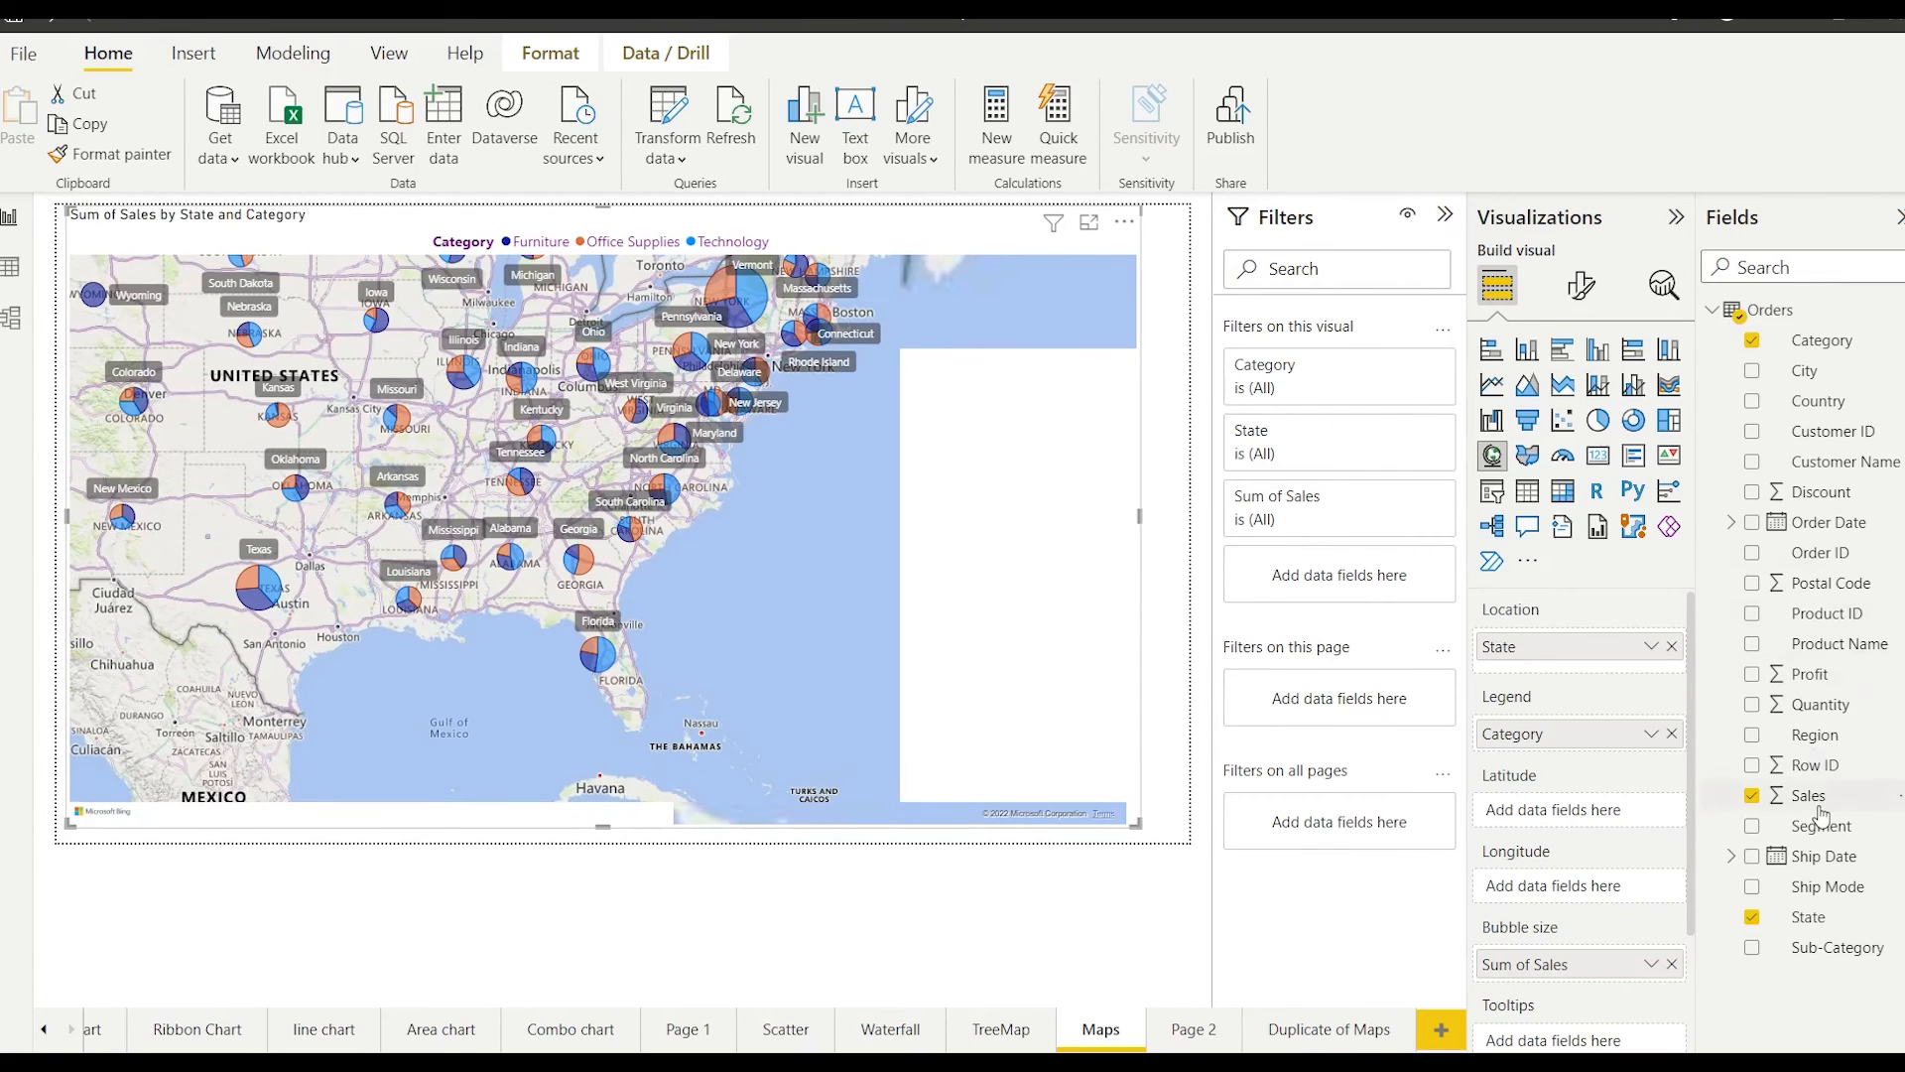
- Check the aggregation options for Sum of Sales and reassign Sales to the map's Bubble size
right_click(1614, 960)
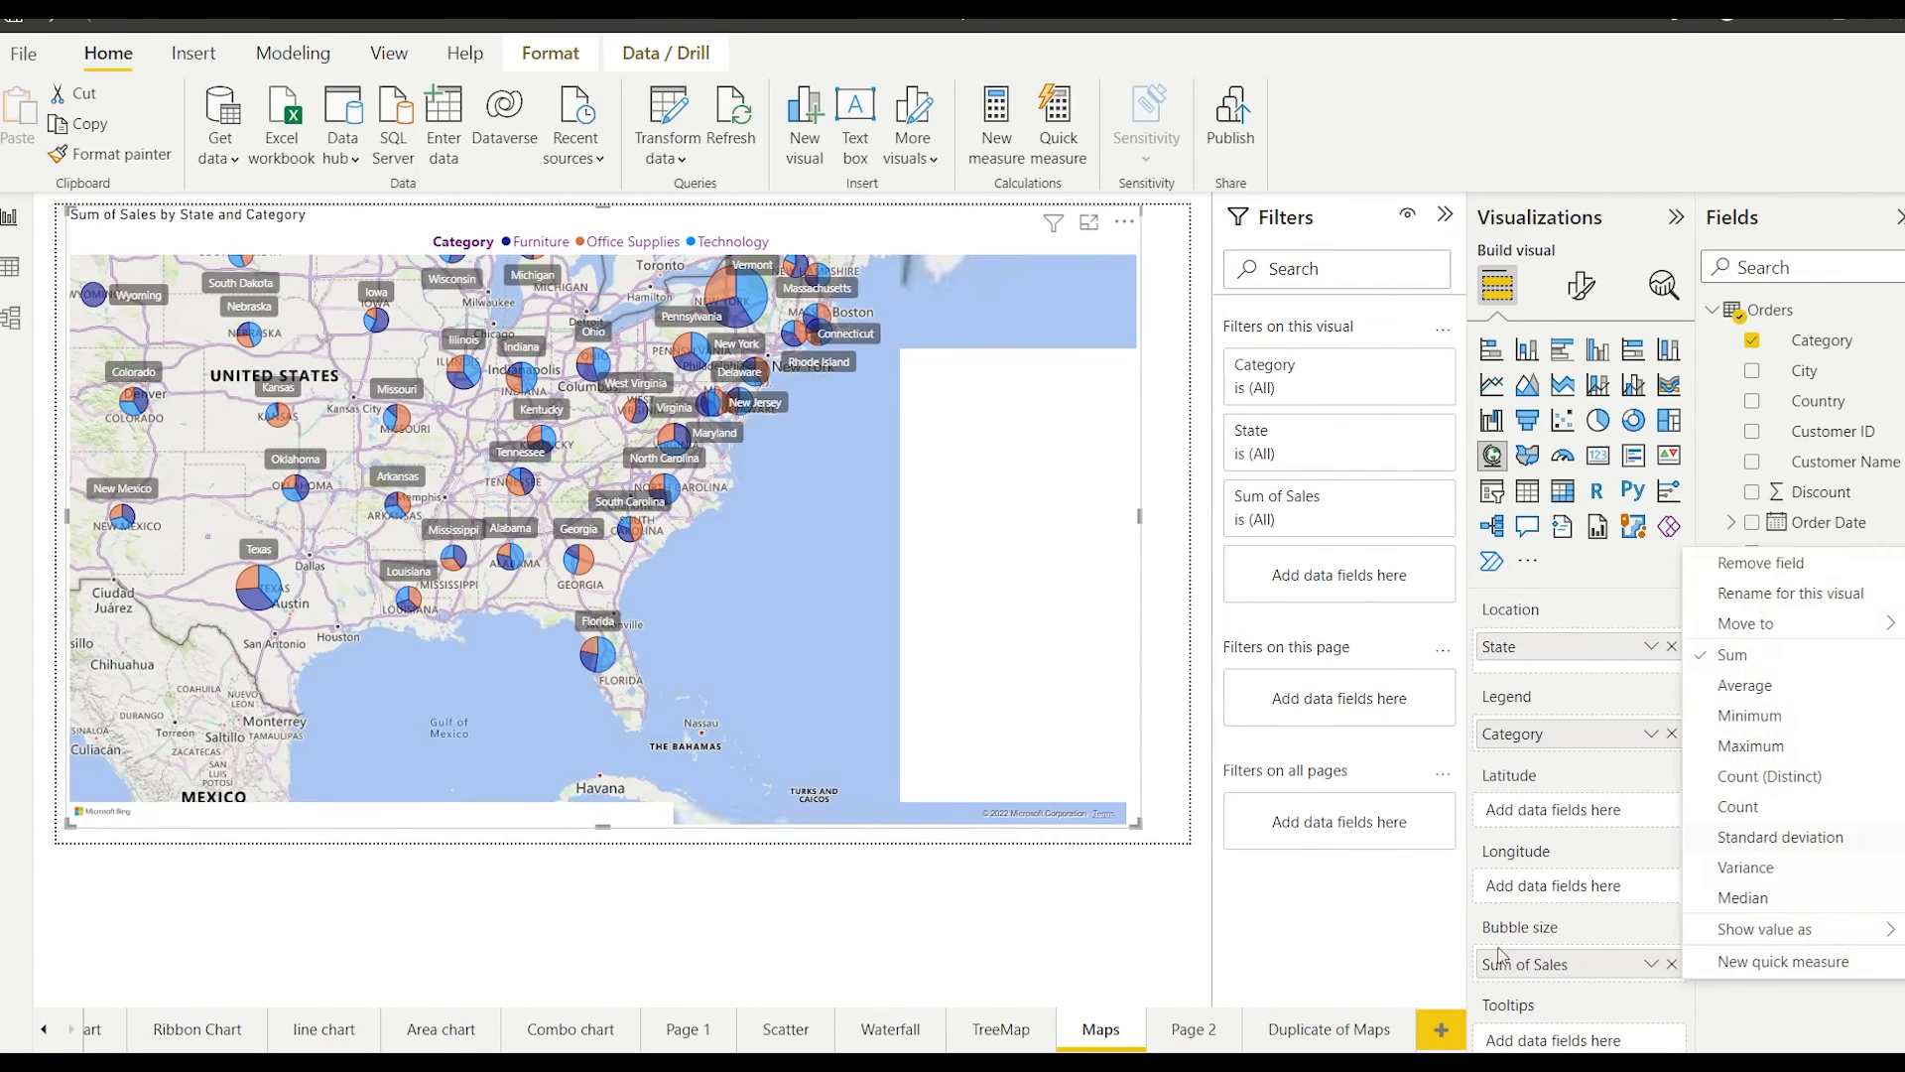
left_click(1341, 951)
left_click_drag(1816, 796, 1593, 972)
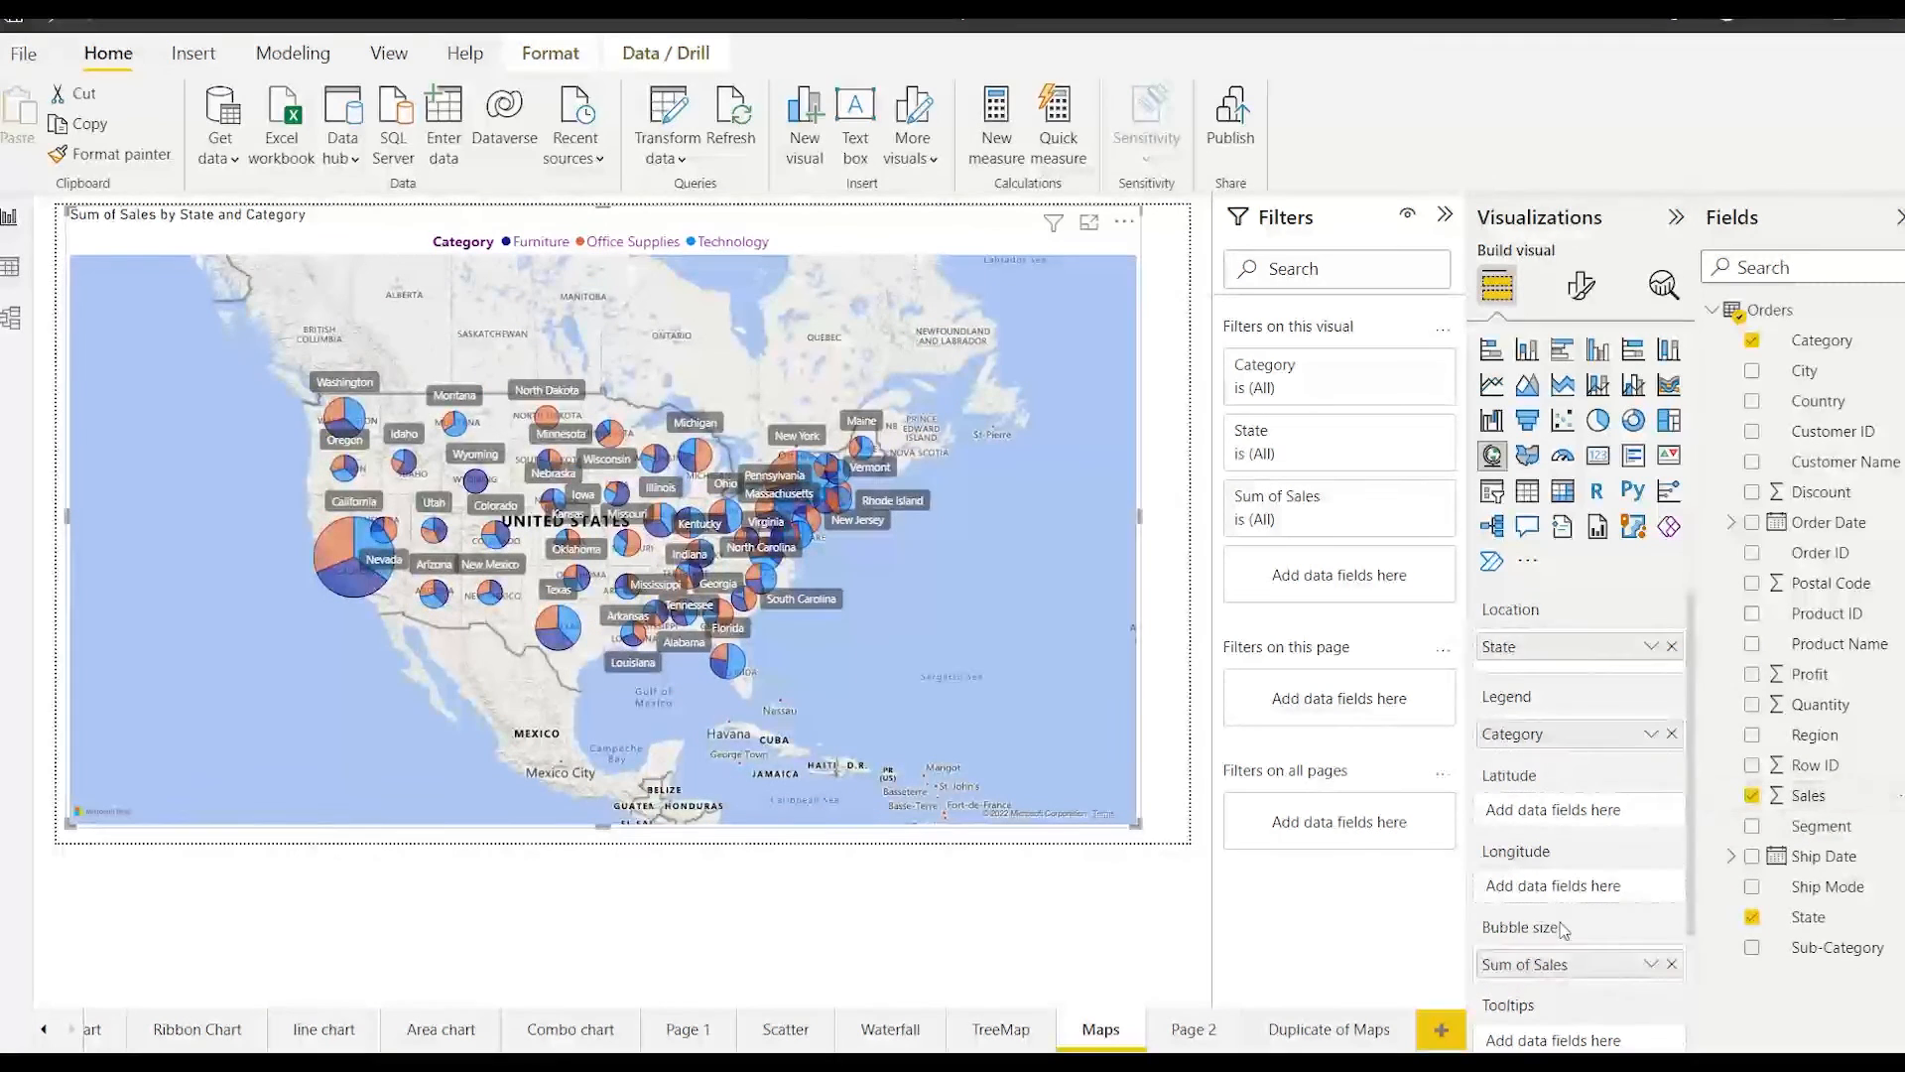
- Show the Bubble size's Sum of Sales as Percent of grand total and add Sales to the map's Tooltips
scroll(1565, 929, "down", 2)
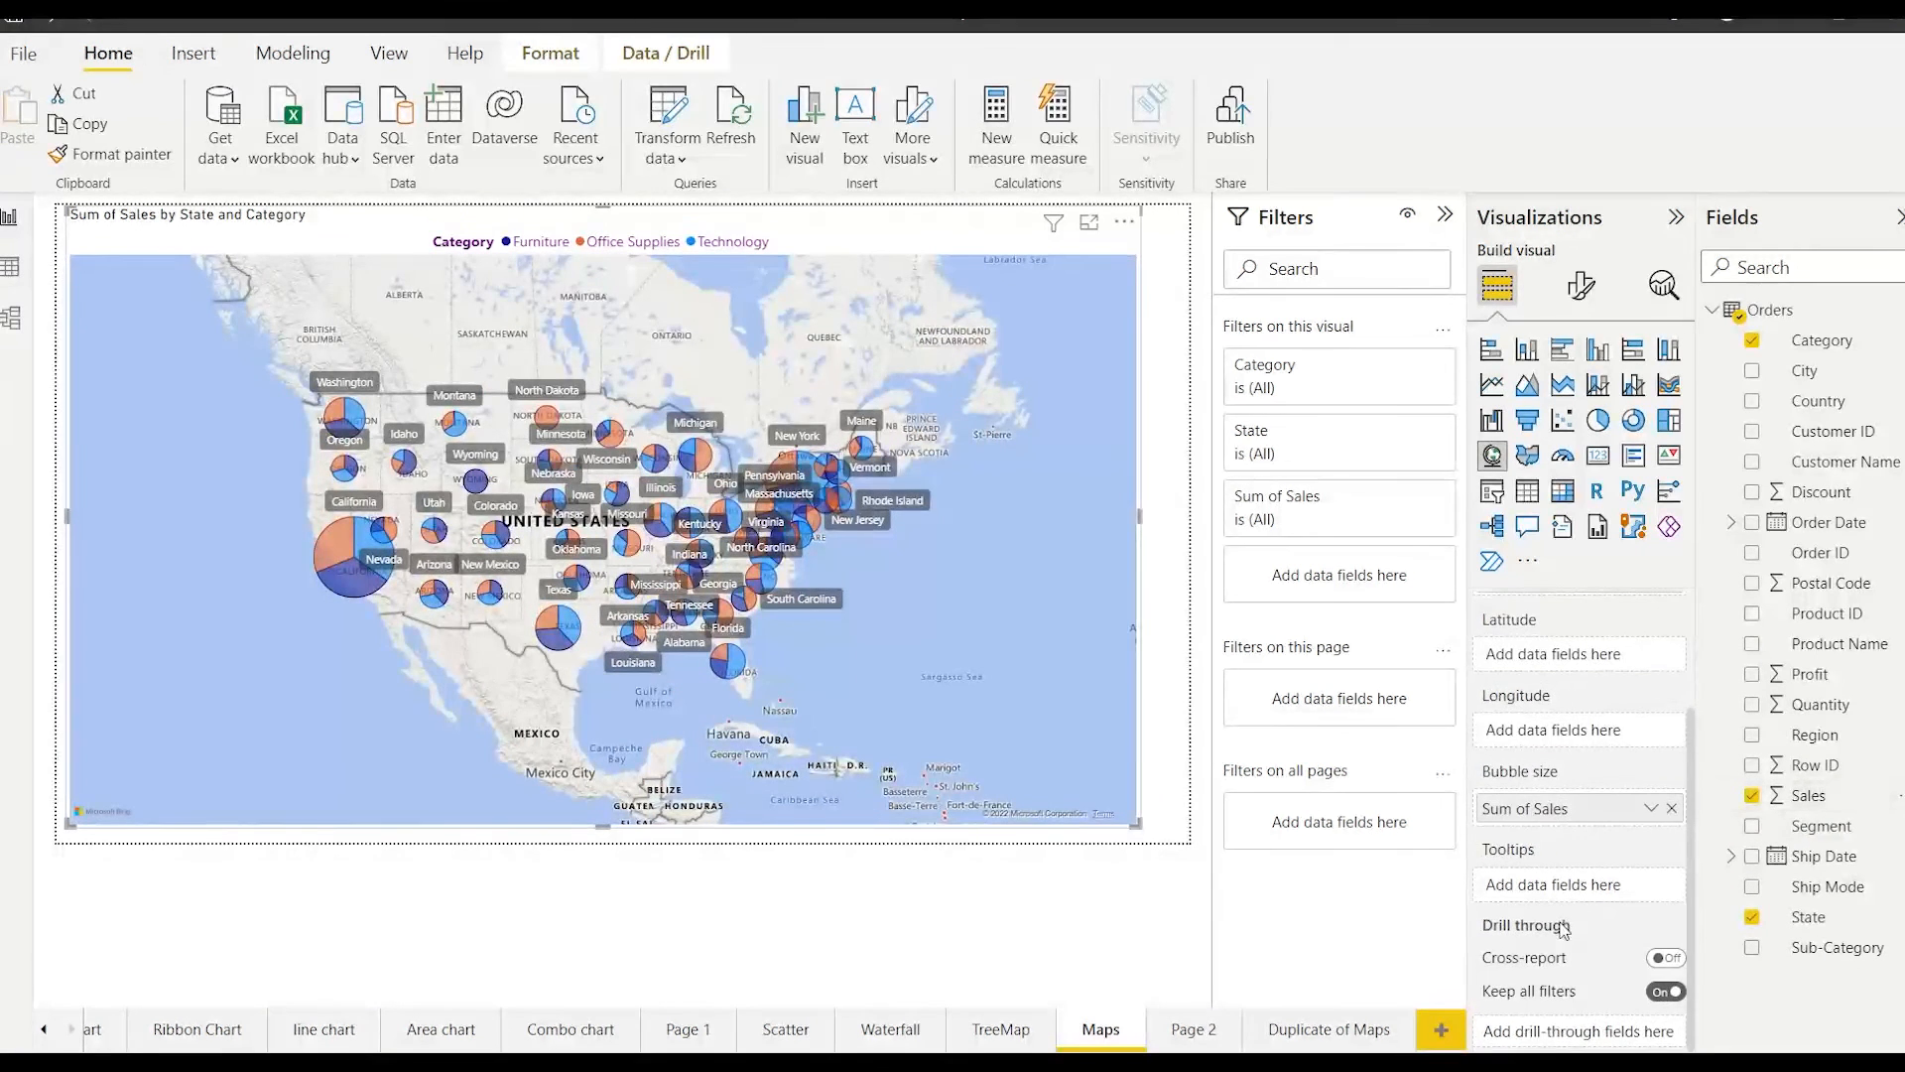
left_click(1650, 813)
mouse_move(1731, 776)
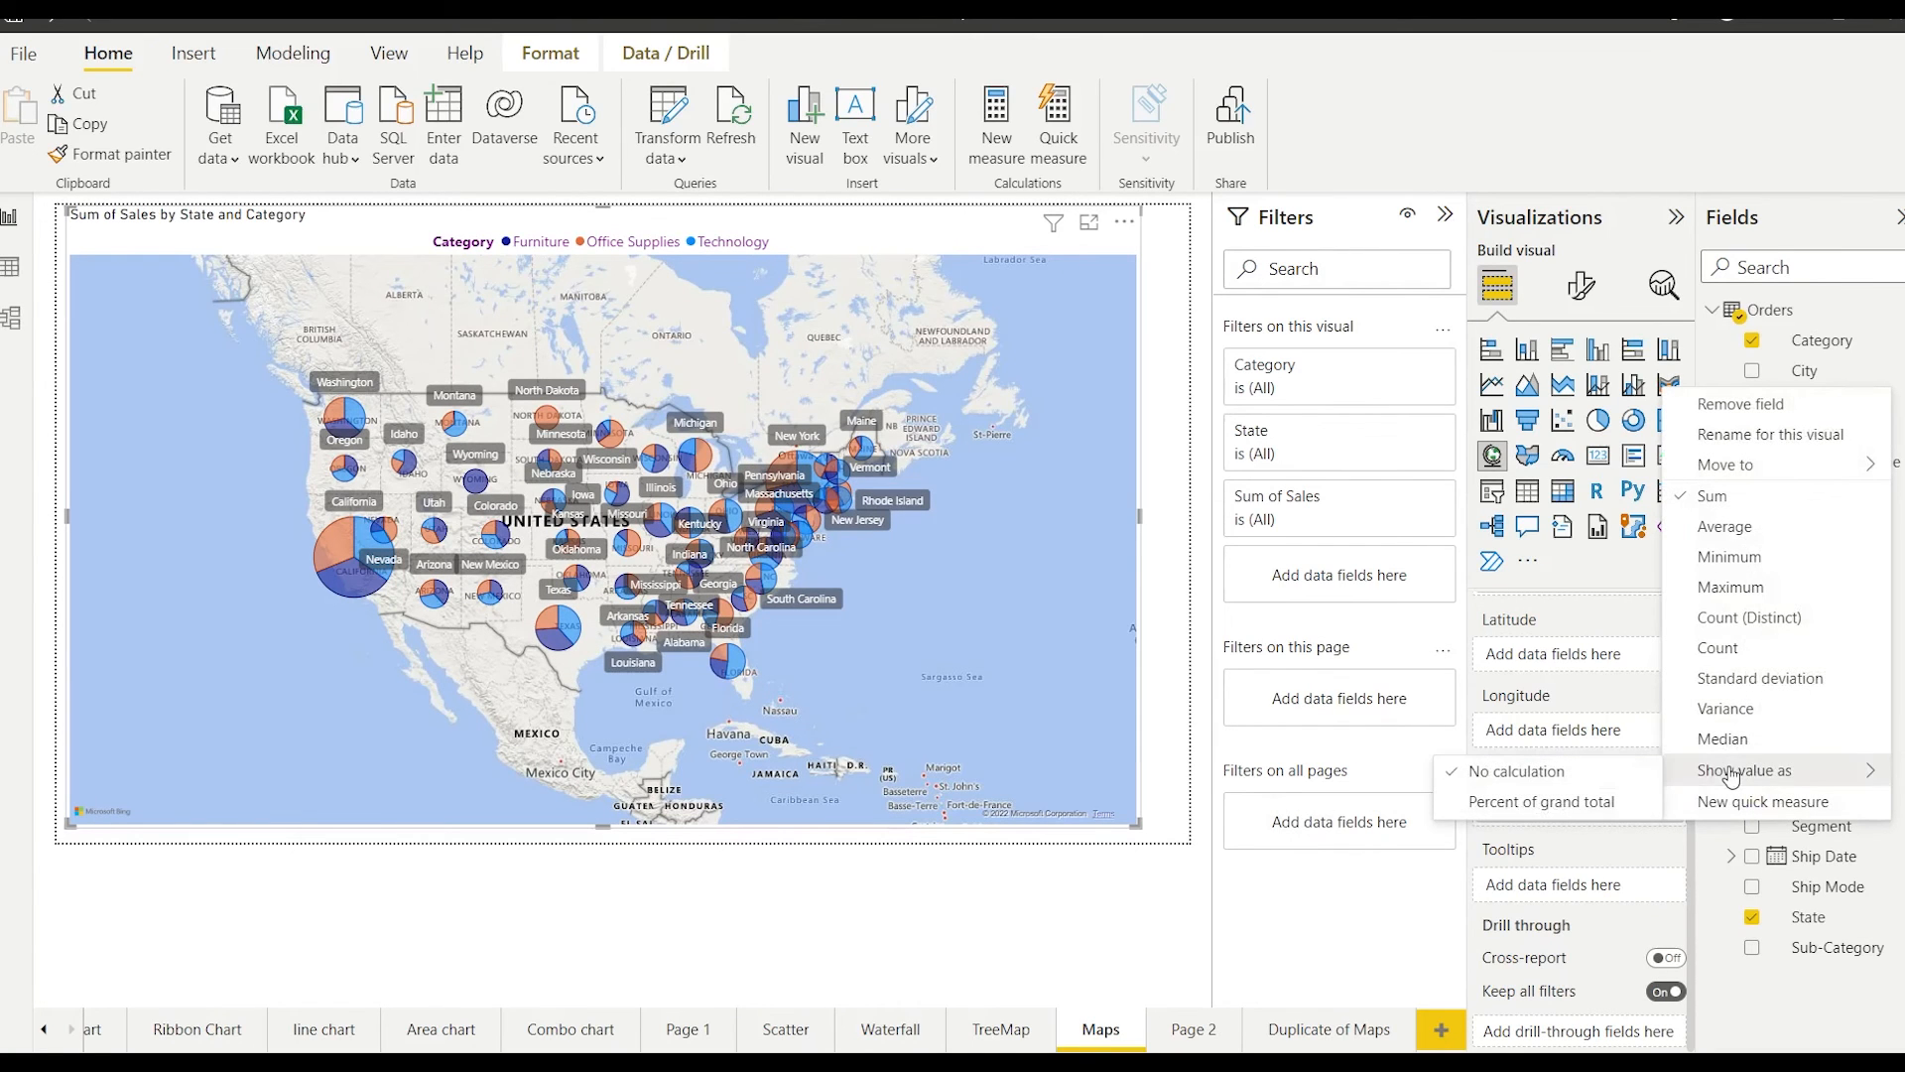
left_click(1634, 820)
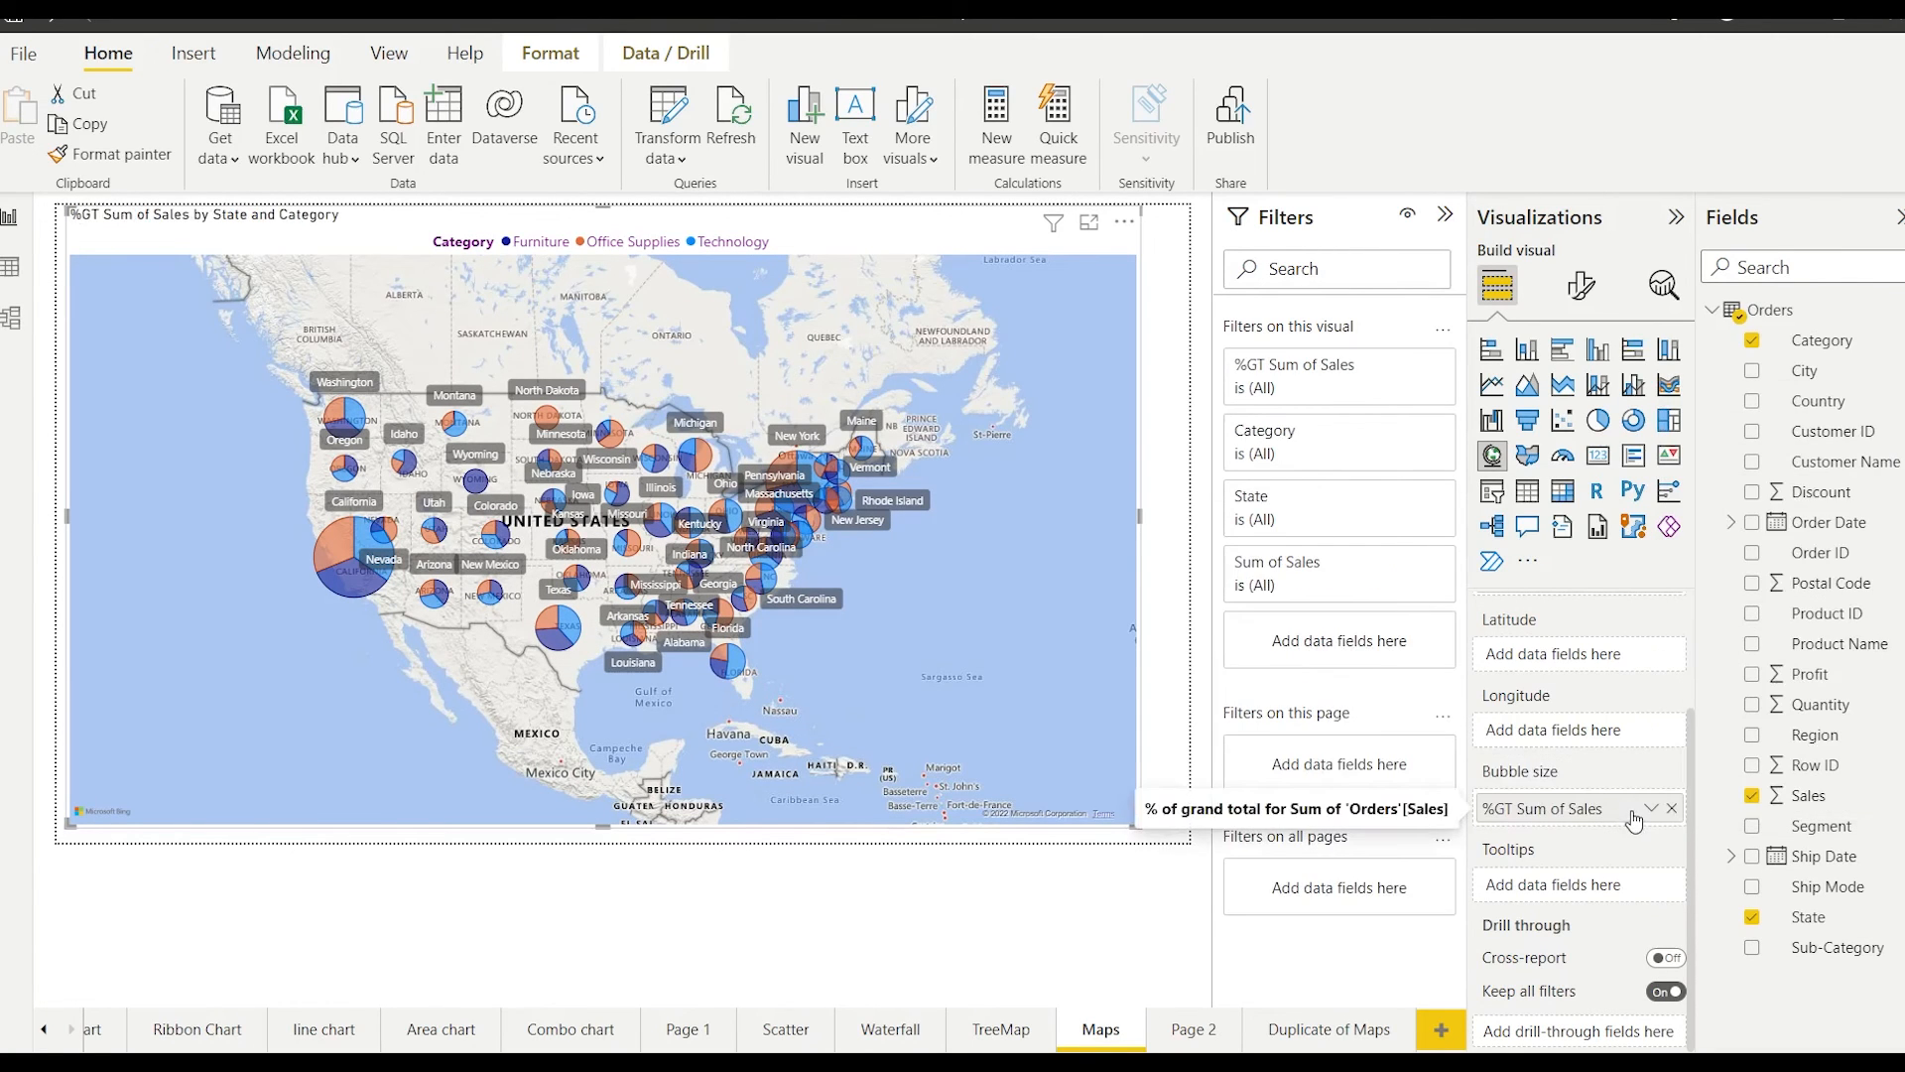
mouse_move(368, 549)
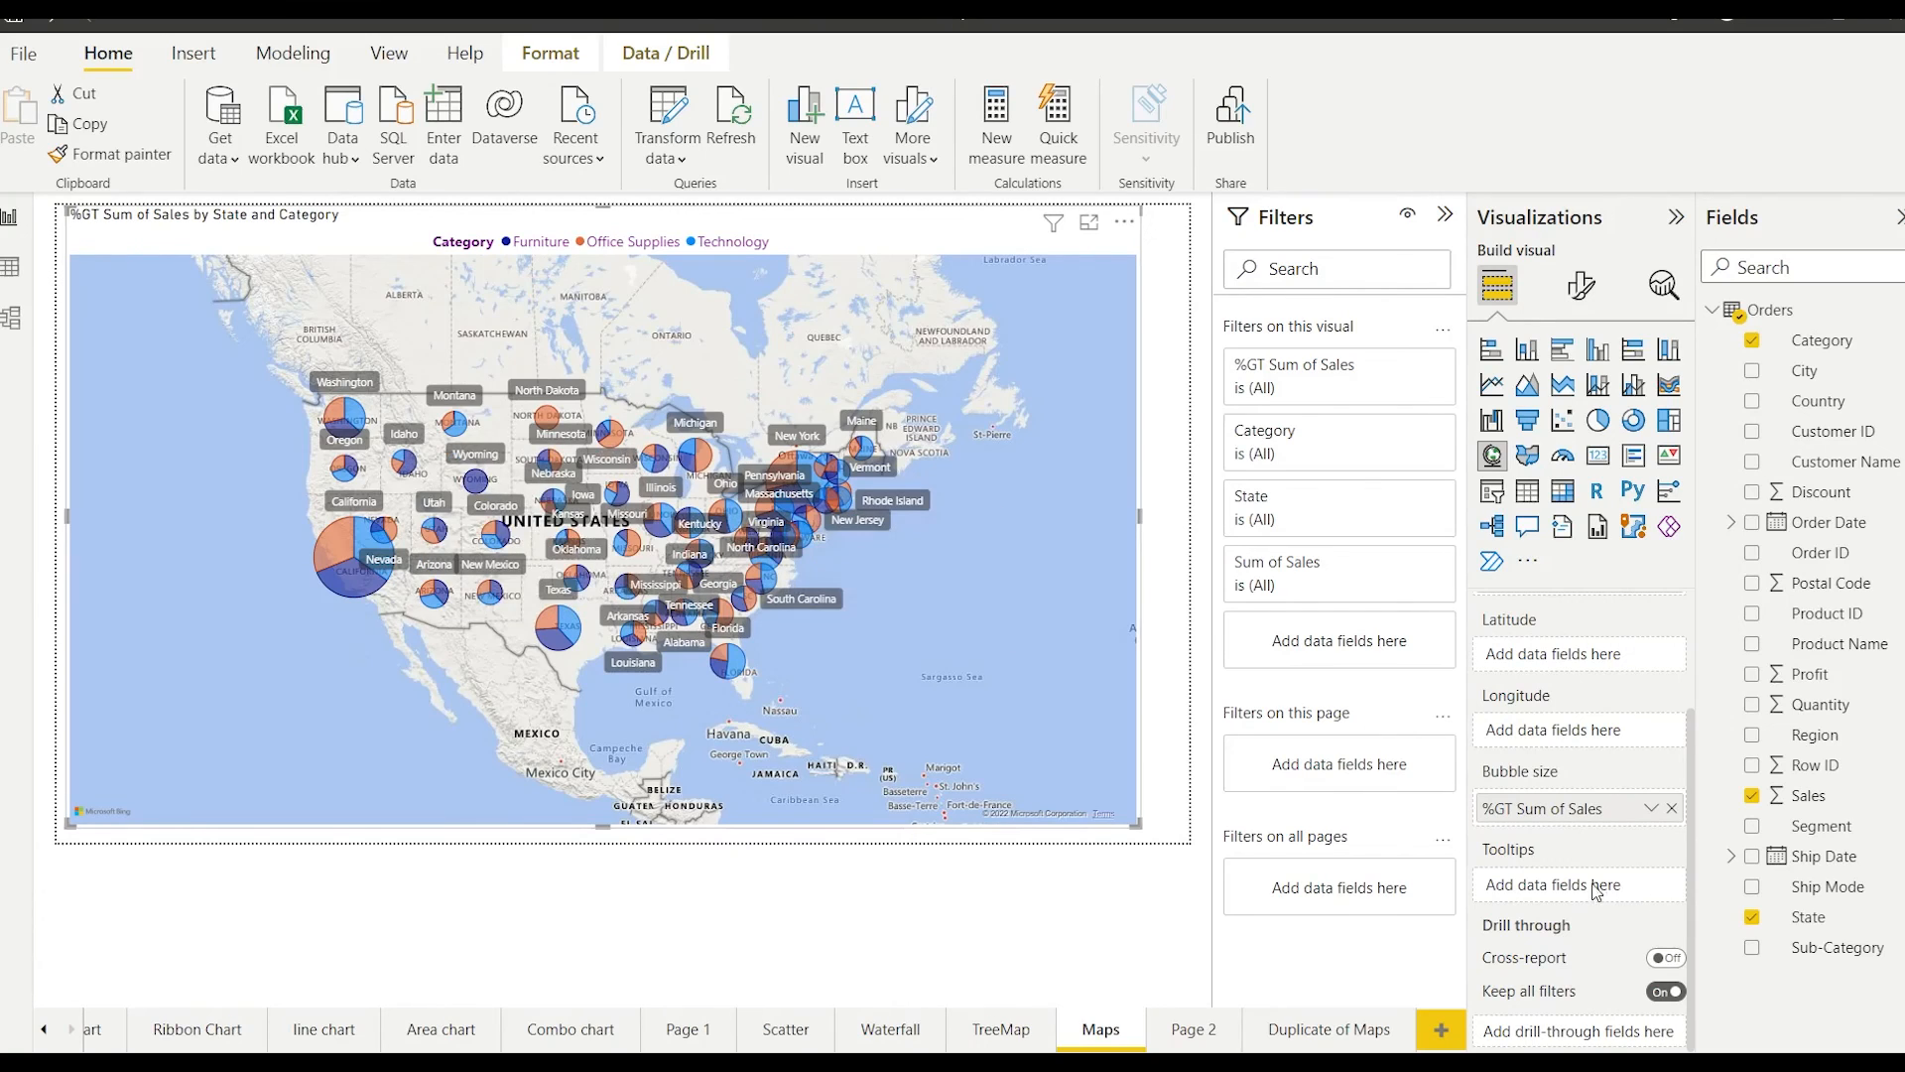
left_click_drag(1829, 796, 1586, 884)
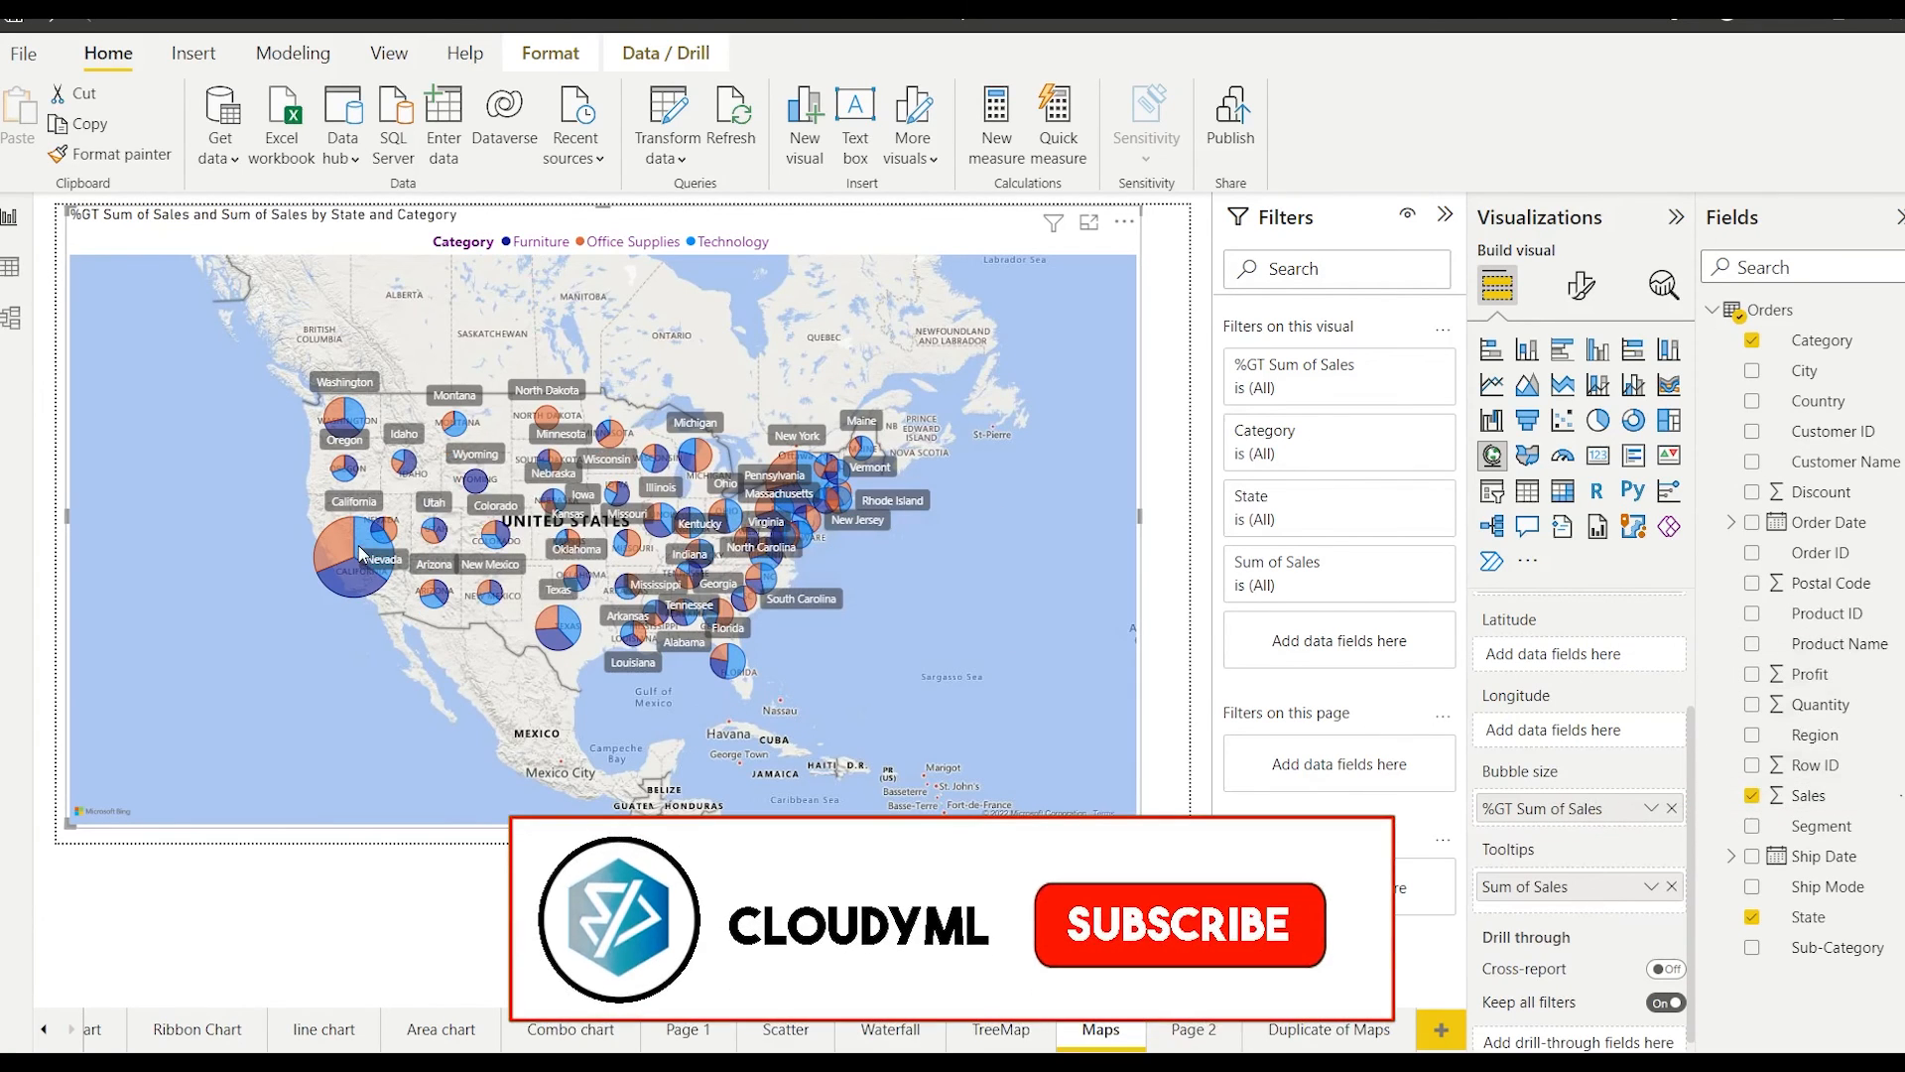